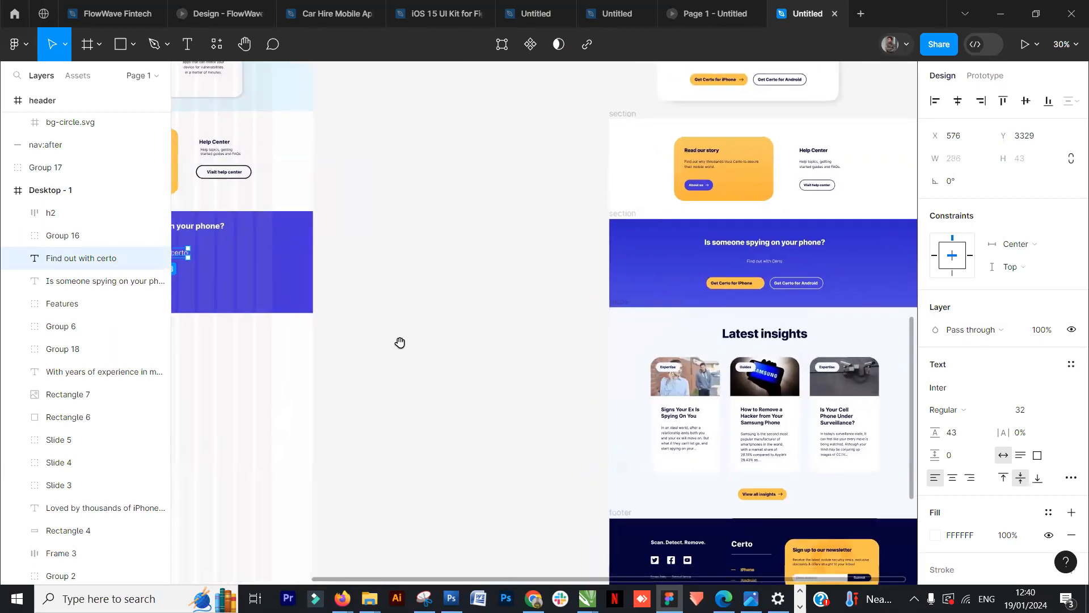
Step: Draw a 360 × 88 rectangle in the lower part of the purple section, below the "Find out with certo" text
left_click(442, 378)
left_click_drag(373, 309, 595, 329)
left_click_drag(740, 330, 485, 342)
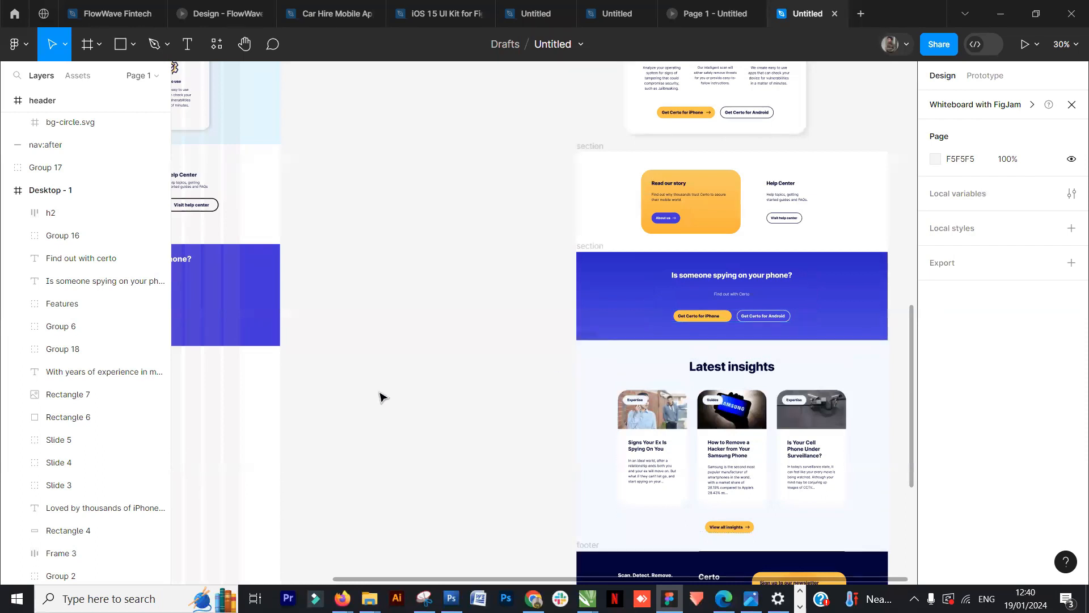
left_click_drag(379, 396, 680, 358)
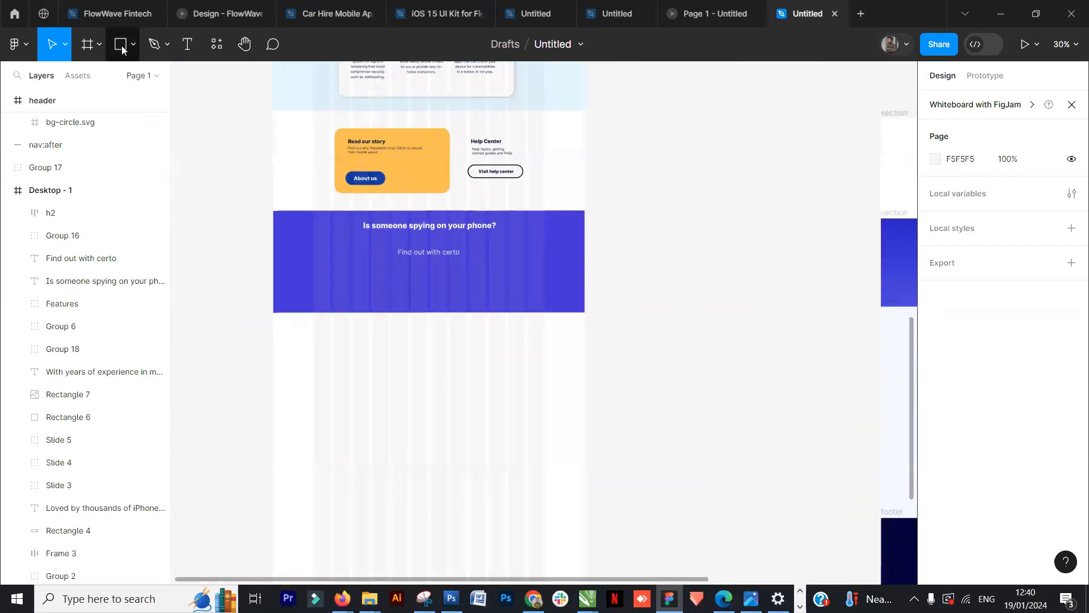
left_click(120, 46)
left_click_drag(314, 278, 391, 296)
scroll(391, 296, "up", 5)
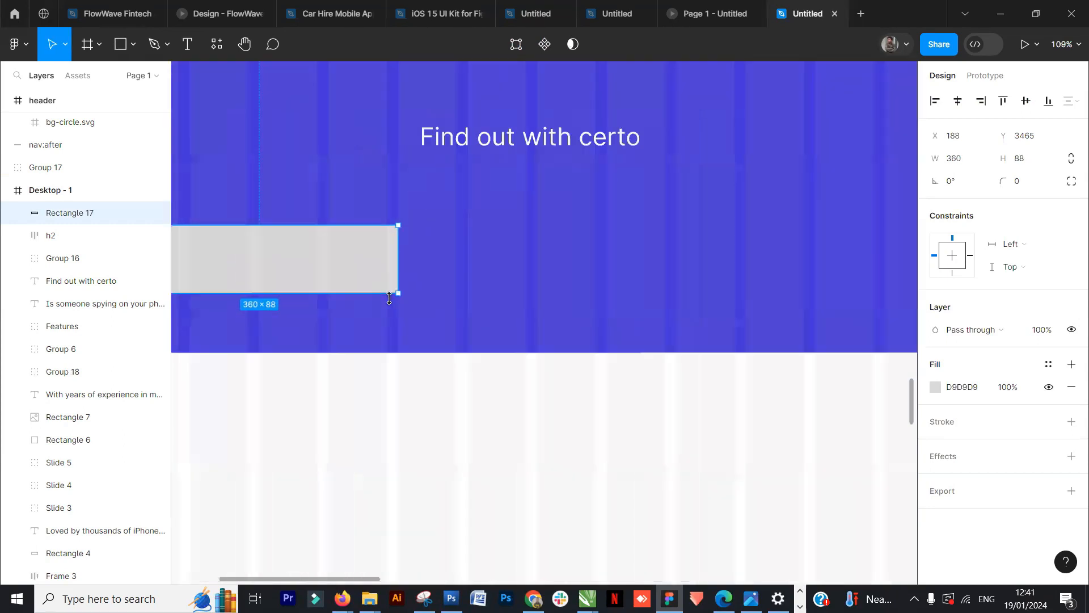
scroll(511, 341, "left", 3)
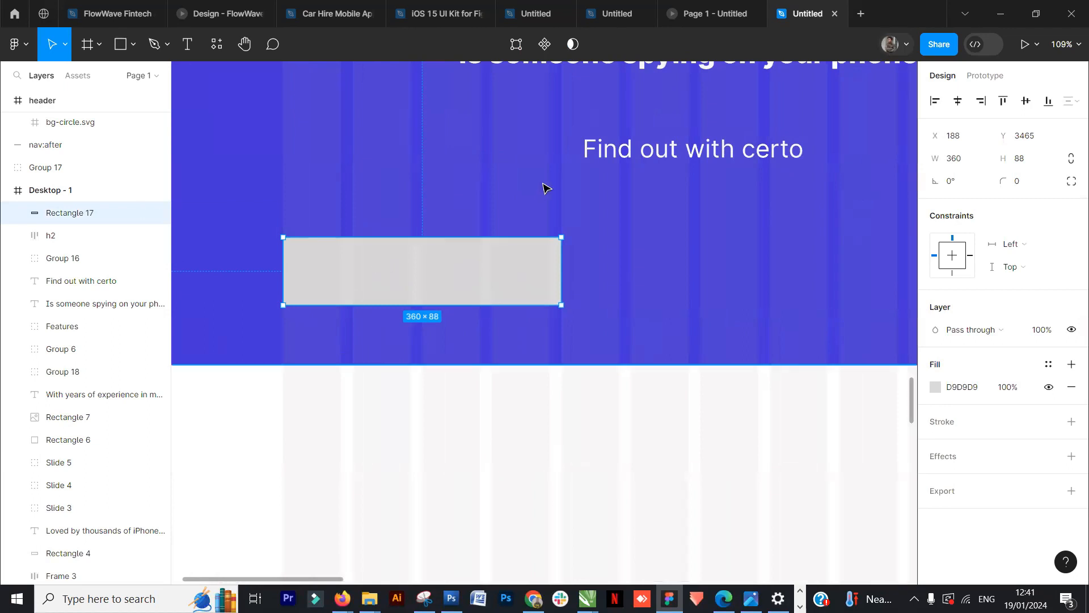
Step: Round the rectangle's corners to 35 and fill it with the yellow document color FFC247
left_click(993, 188)
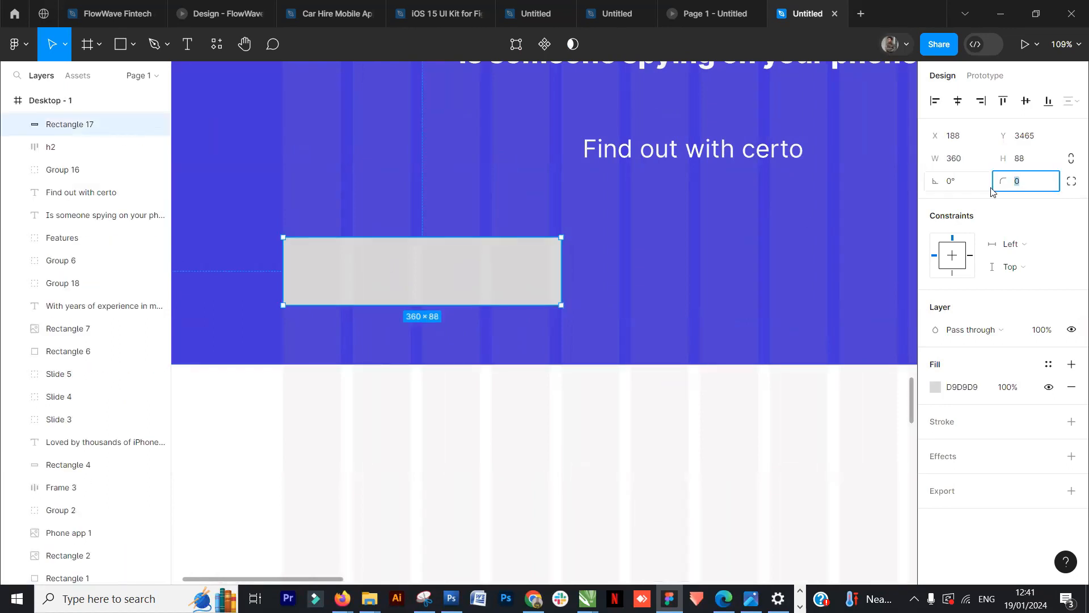
key("Return")
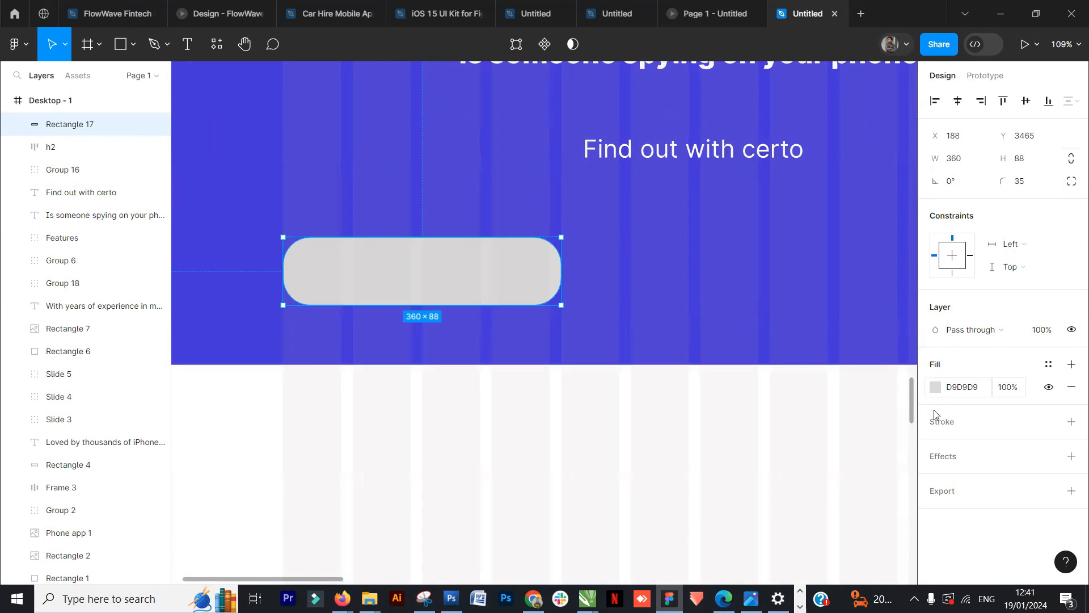
left_click(936, 387)
left_click(782, 508)
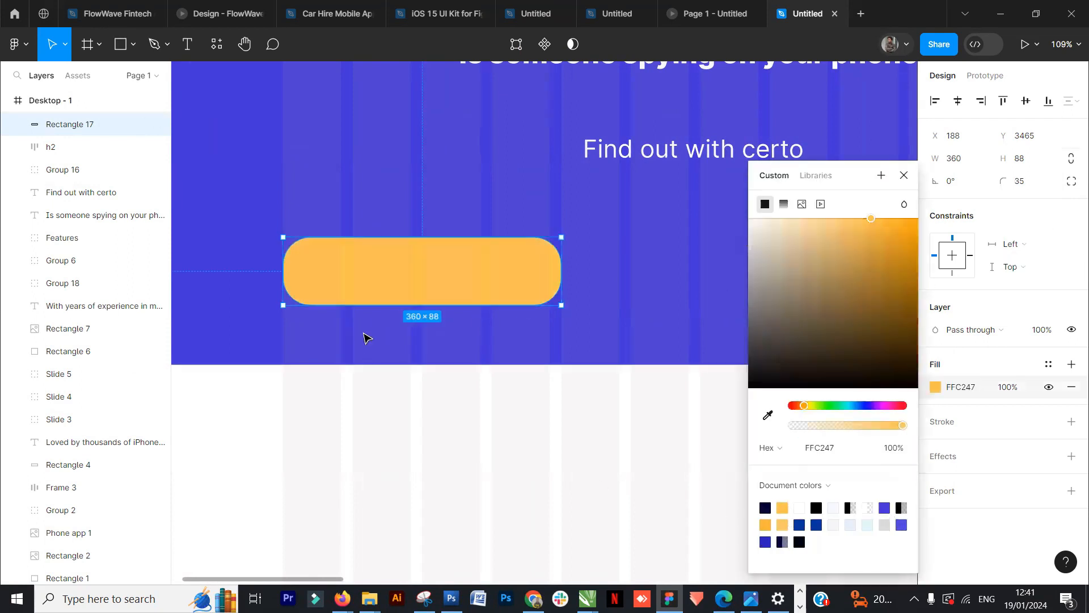
left_click(469, 338)
left_click(486, 285)
Step: Duplicate the "Find out with certo" text below the yellow rectangle and change the copy to "Ger Certo for Iphone"
left_click(663, 161)
left_click_drag(661, 161, 464, 341, "alt")
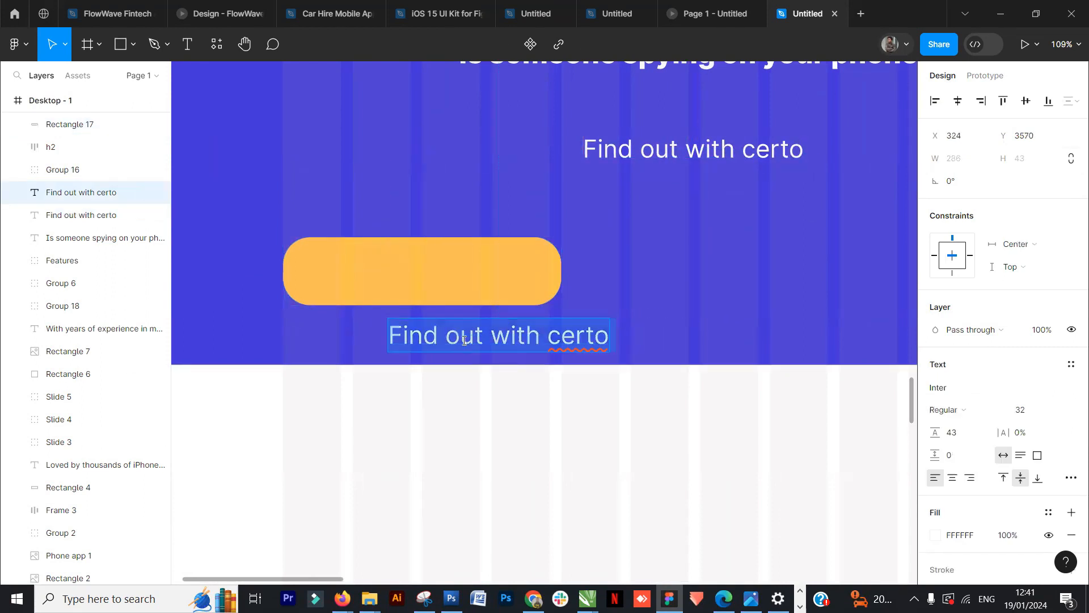
type("Ger Certo for Iphon")
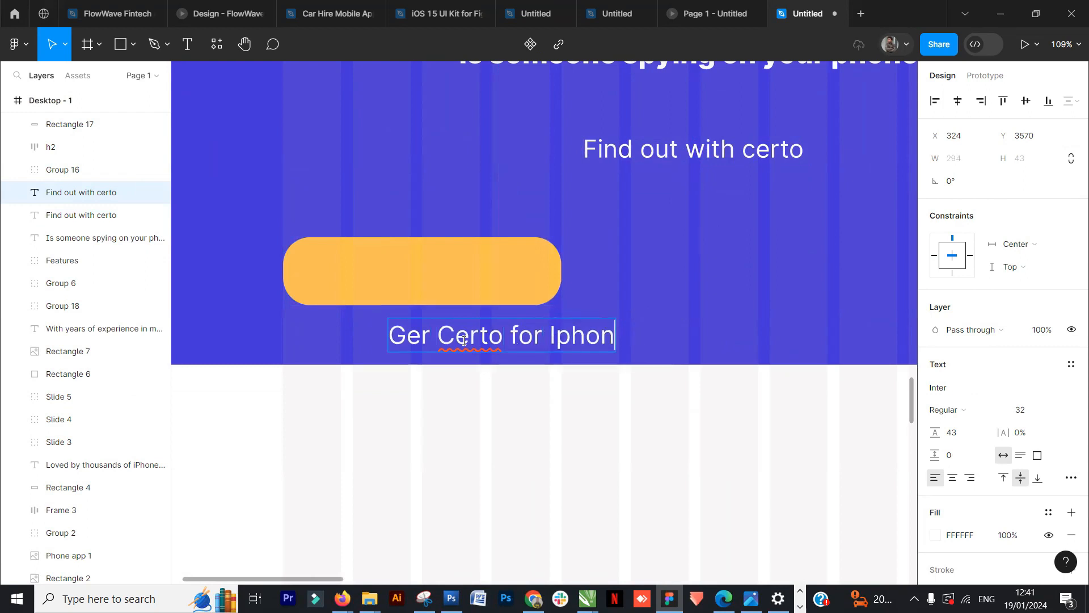
type("e")
key("Escape")
Step: Move the "Ger Certo for Iphone" text onto the yellow rectangle and bring it to the front
left_click_drag(577, 344, 458, 283)
right_click(440, 325)
left_click(499, 278)
Step: Format the "Ger Certo for Iphone" label as size 24, Bold, with the dark navy color 02033B
scroll(471, 332, "down", 3)
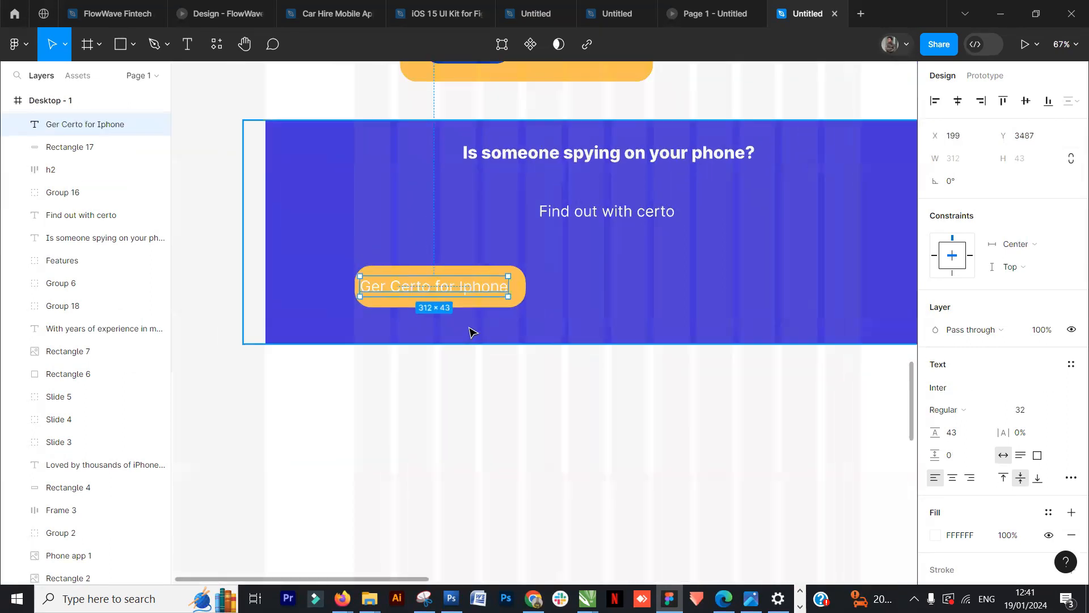
scroll(471, 332, "down", 2)
left_click_drag(773, 380, 660, 371)
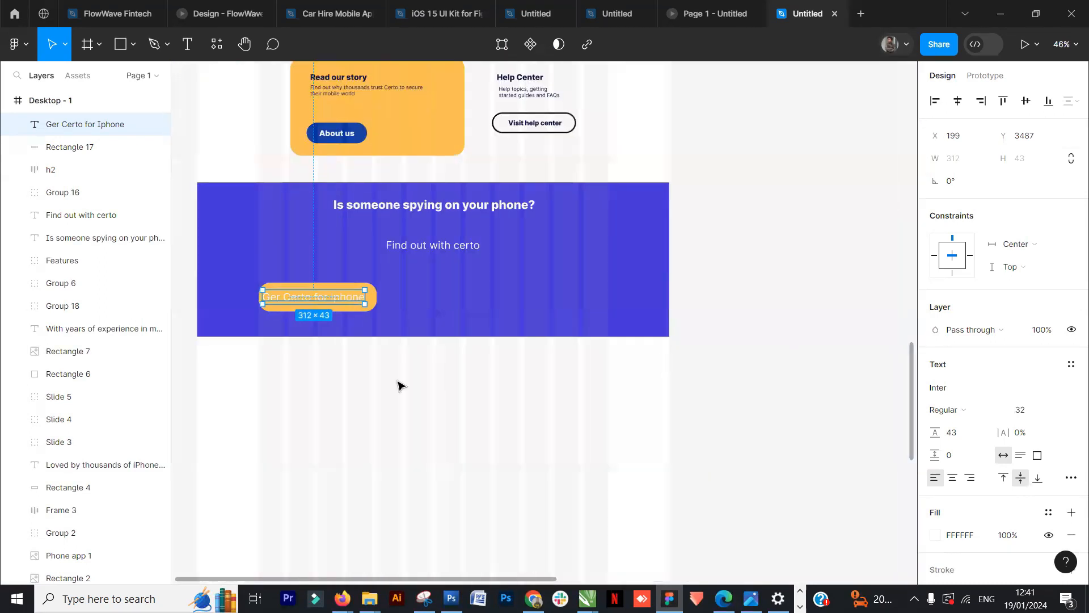
scroll(484, 413, "left", 3)
scroll(483, 413, "up", 3)
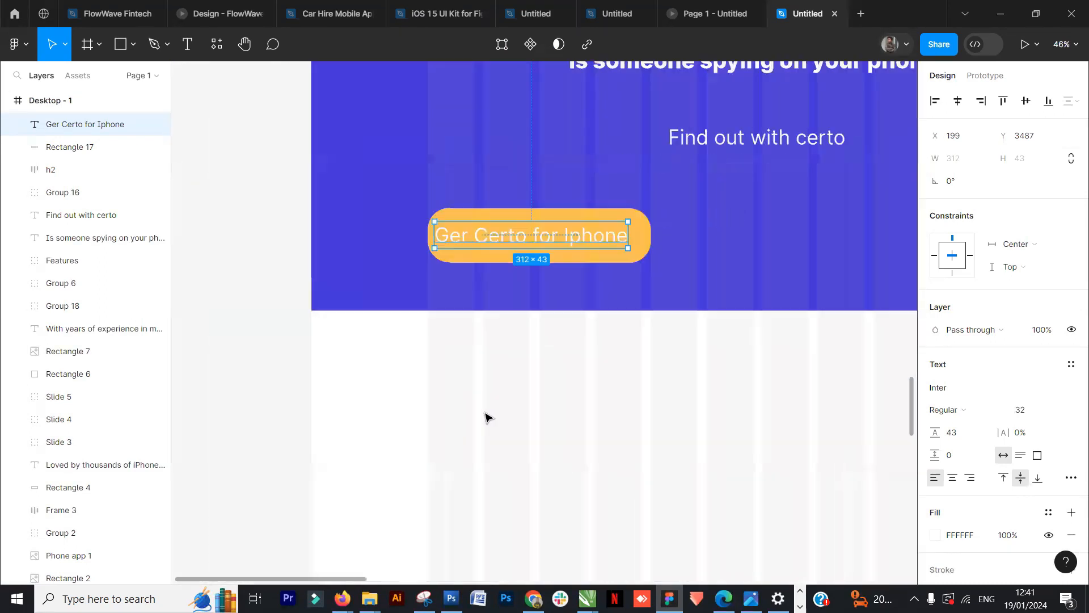
left_click(1059, 410)
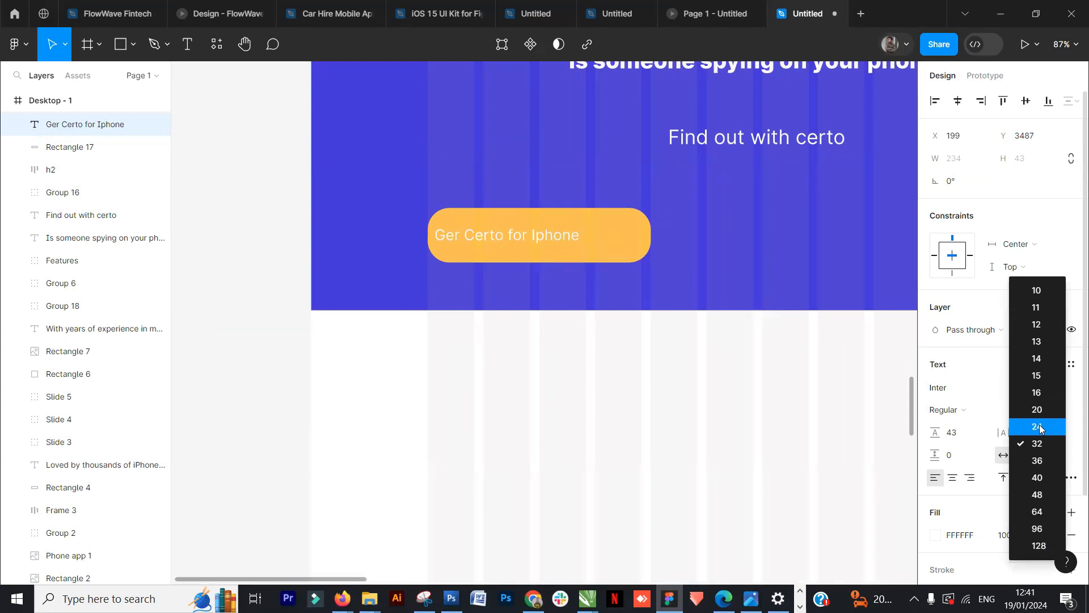
left_click(1021, 430)
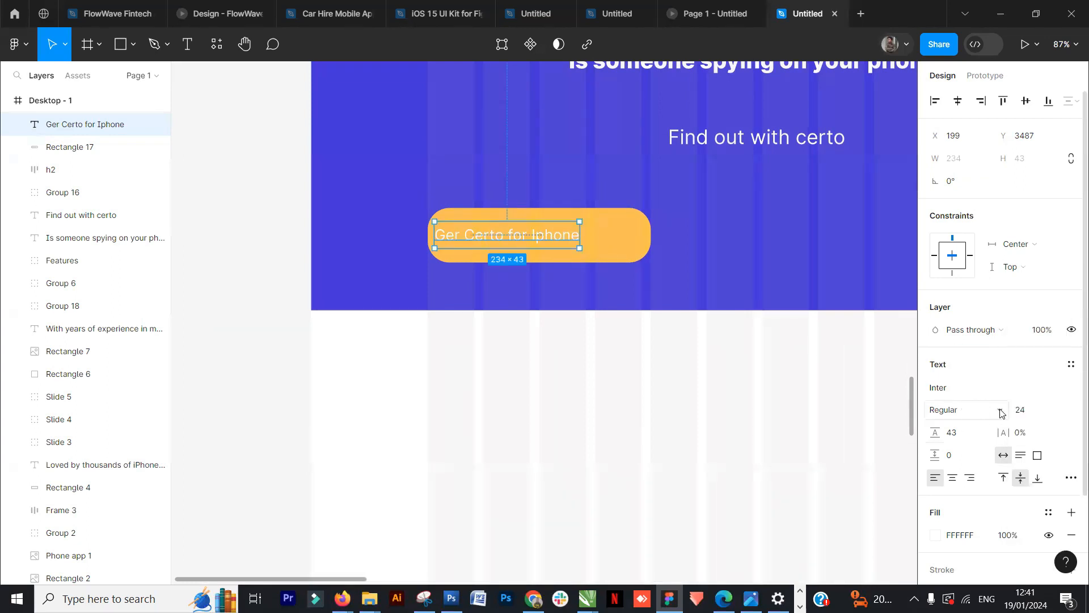
left_click(975, 411)
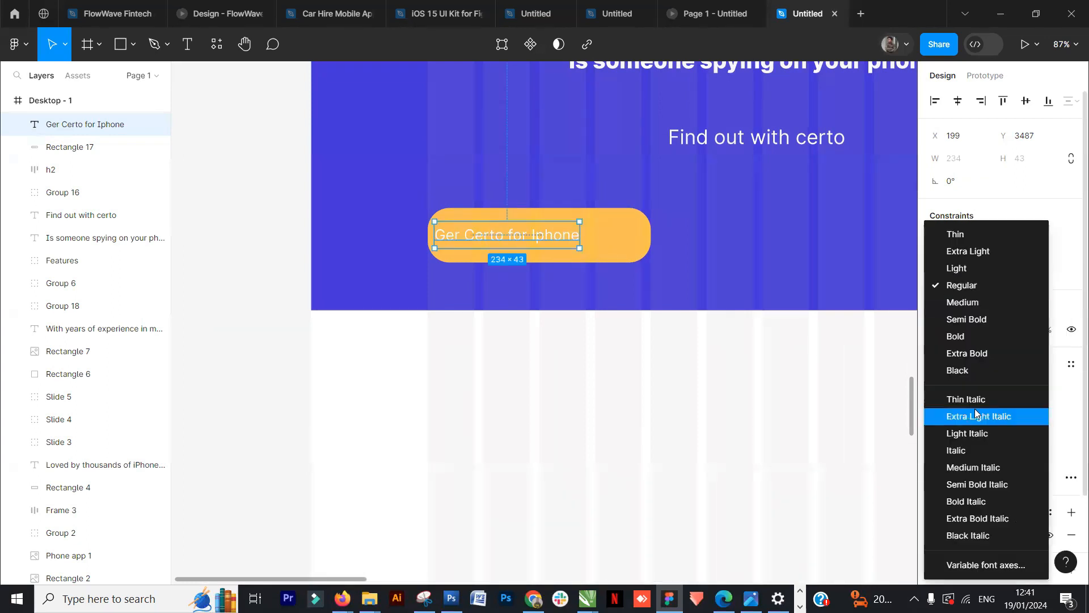
left_click(963, 336)
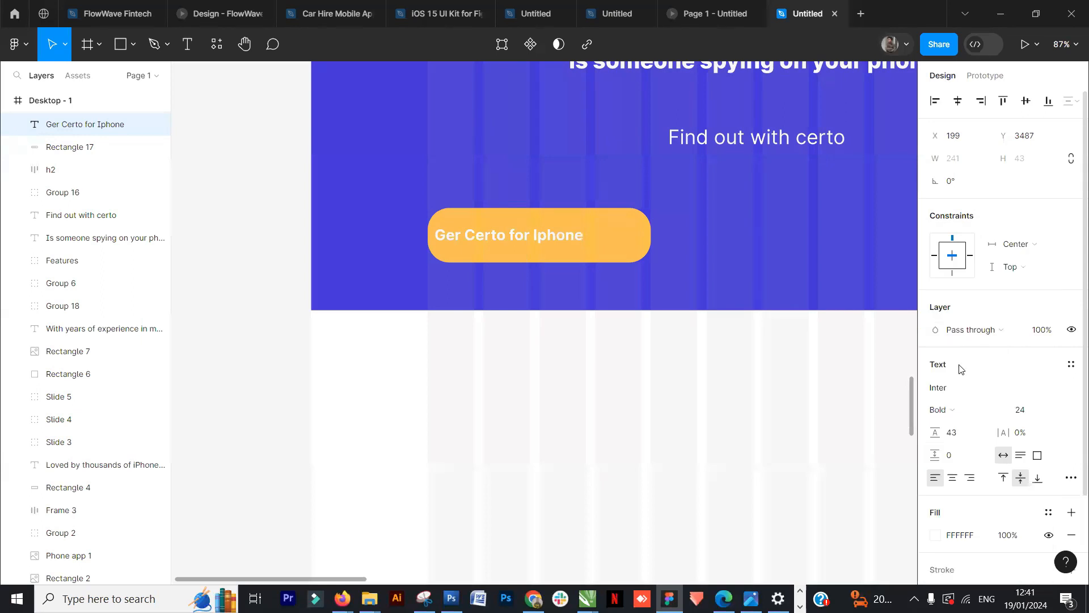
left_click(936, 535)
left_click(771, 505)
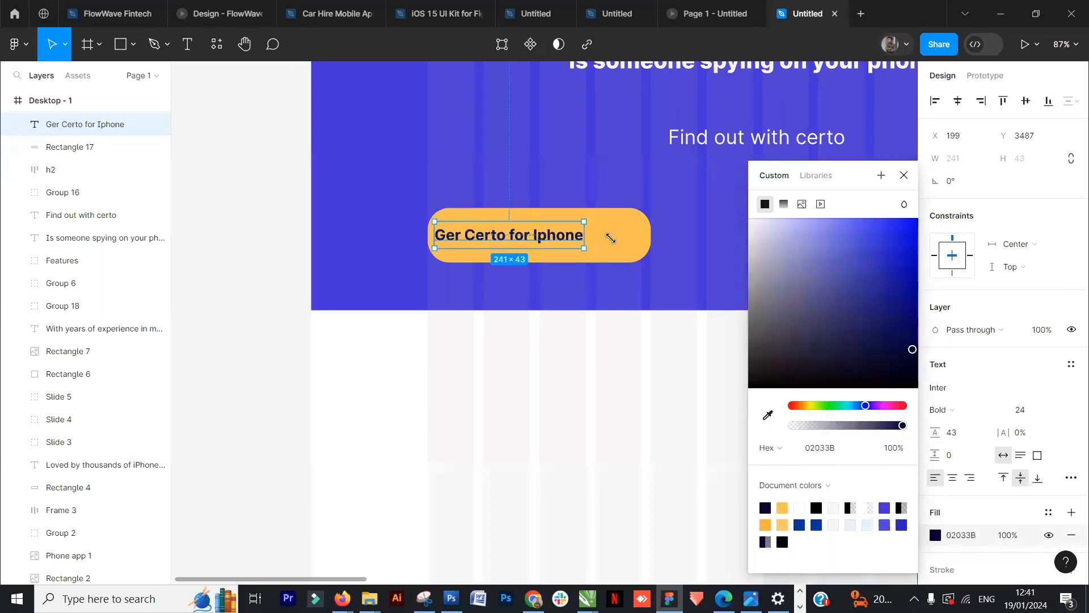
left_click(627, 189)
Step: Center the label on the yellow rectangle horizontally and vertically, and group the two as one button
left_click(569, 239)
left_click_drag(569, 238, 594, 238)
left_click(632, 238, "shift")
left_click(1024, 101)
left_click(955, 103)
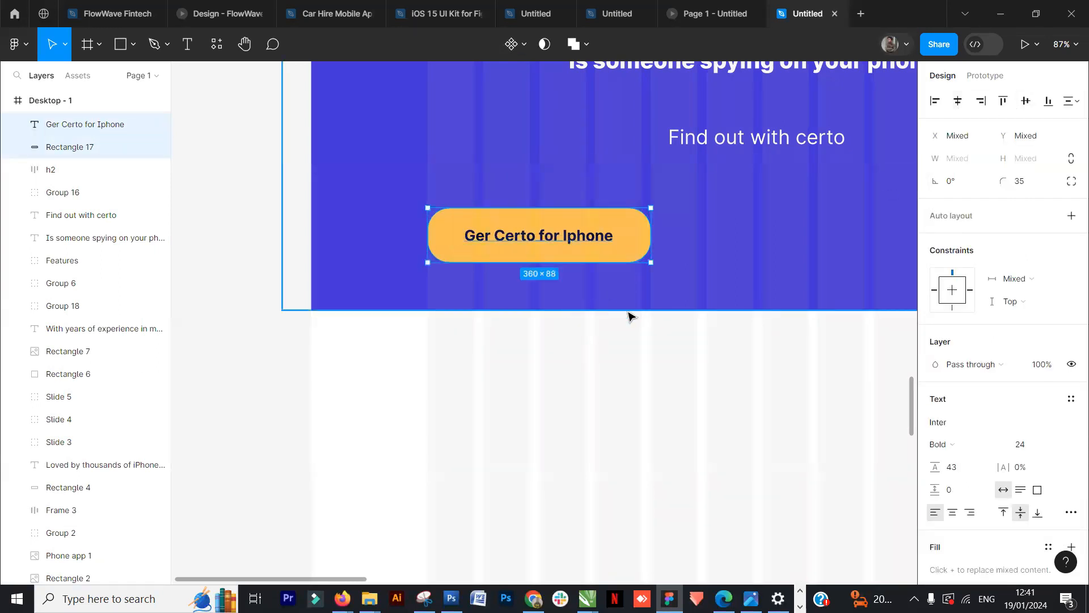
key("ctrl+g")
Step: Duplicate the yellow button group to the right in the same row, at X 589 and Y 3465
left_click(691, 254)
left_click(483, 251)
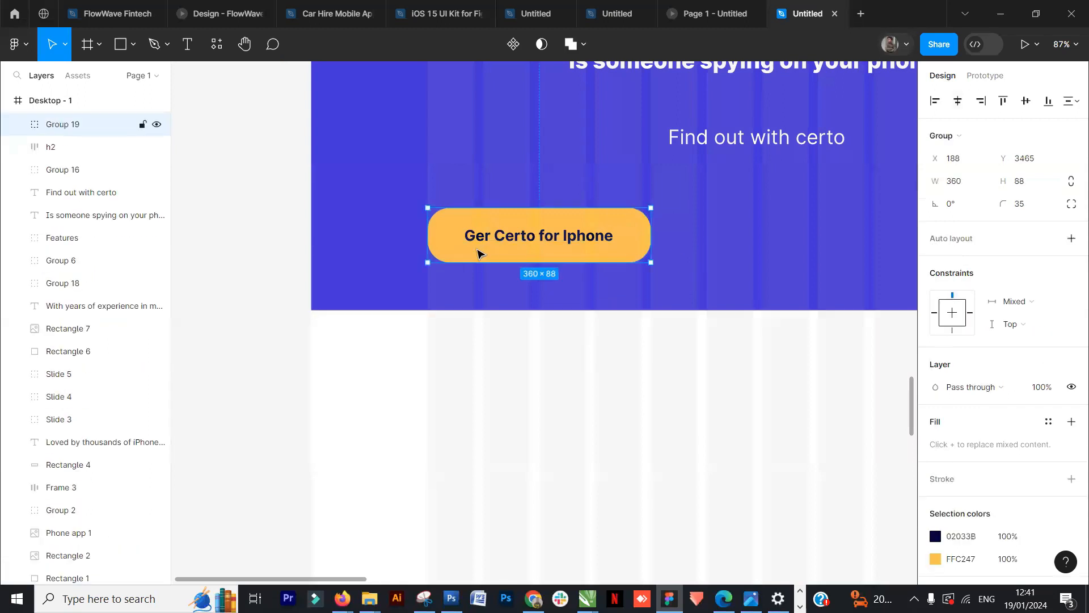
scroll(486, 251, "down", 6)
left_click_drag(770, 343, 387, 331)
scroll(672, 270, "up", 4)
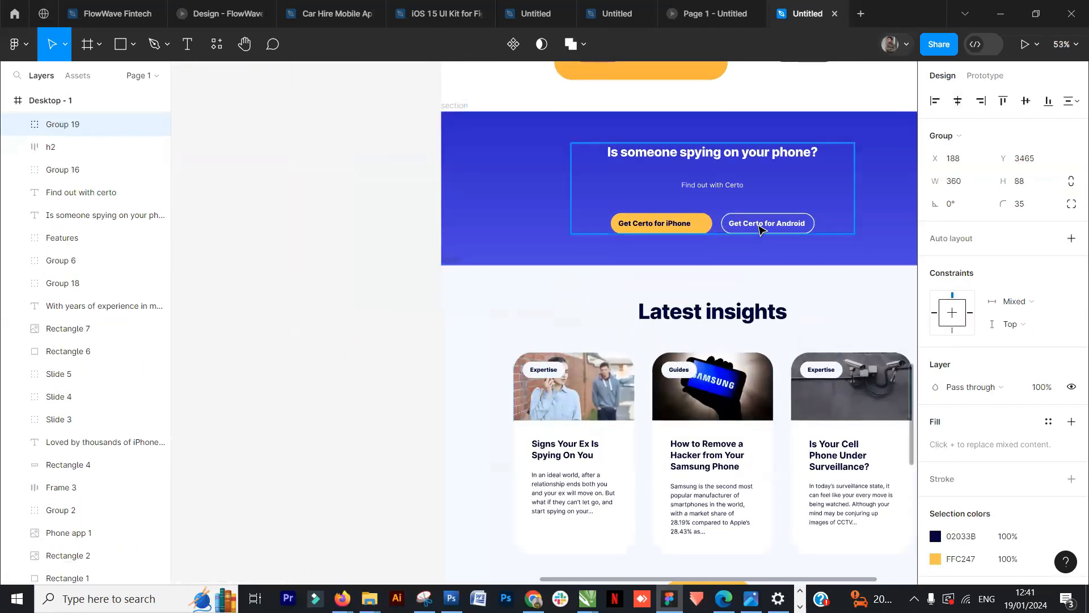
scroll(738, 319, "left", 15)
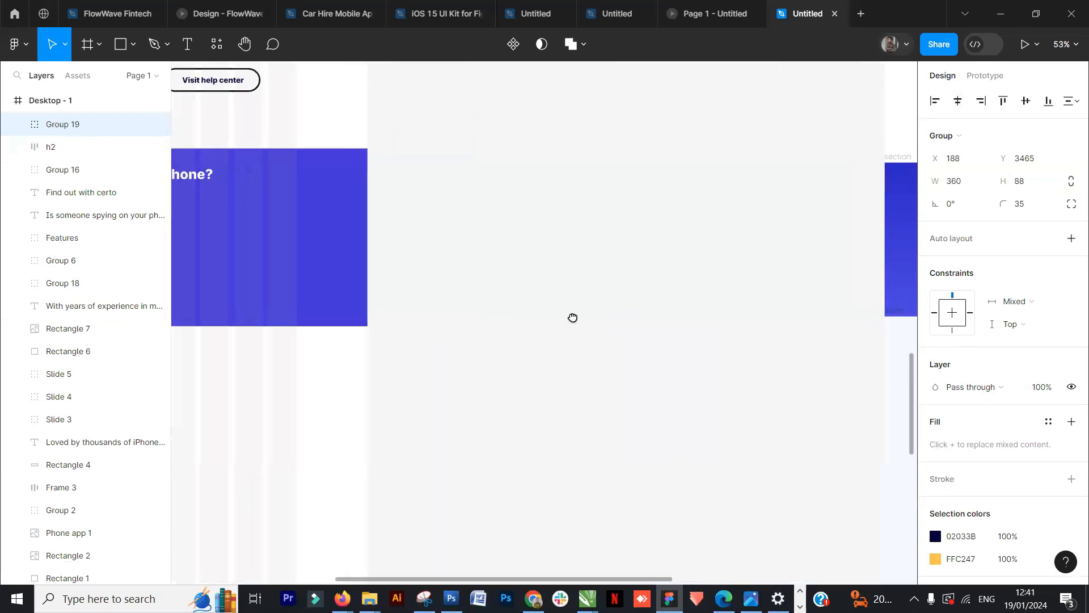
scroll(340, 292, "left", 3)
left_click_drag(370, 319, 521, 316)
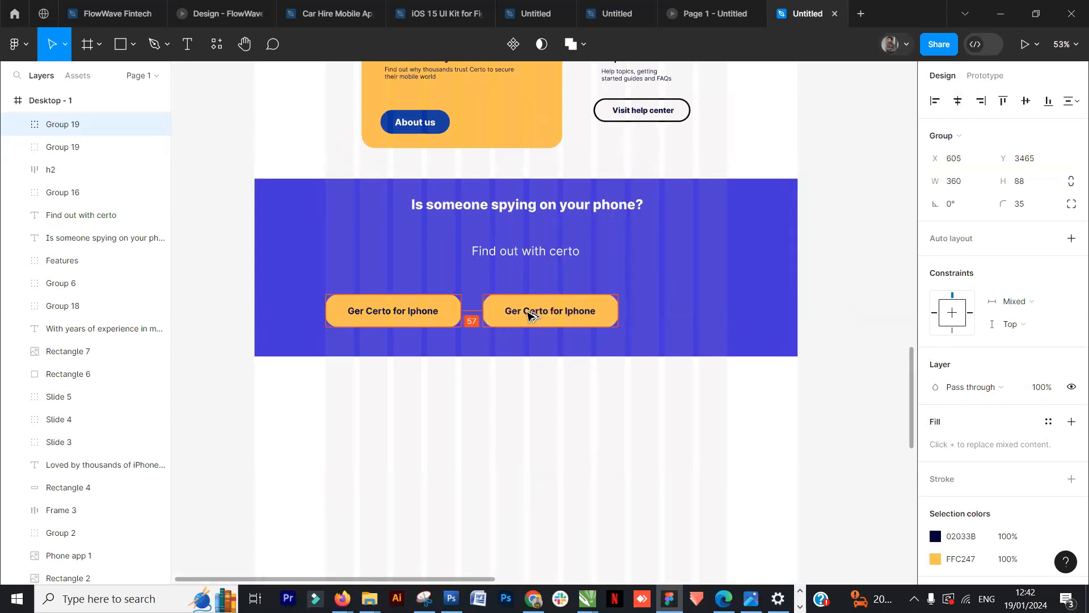
left_click_drag(524, 314, 526, 314)
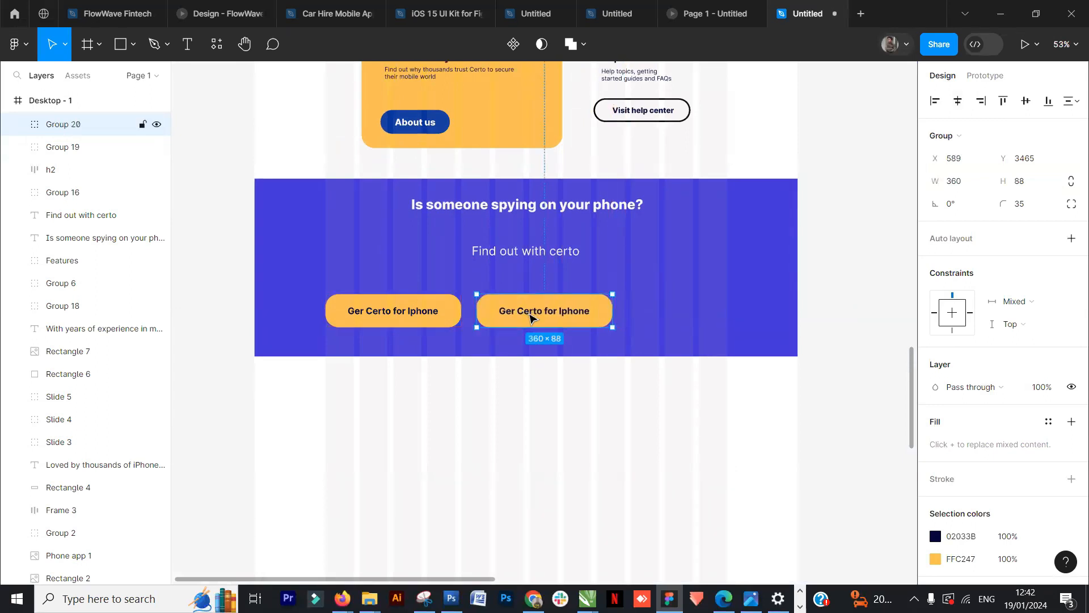
left_click(817, 317)
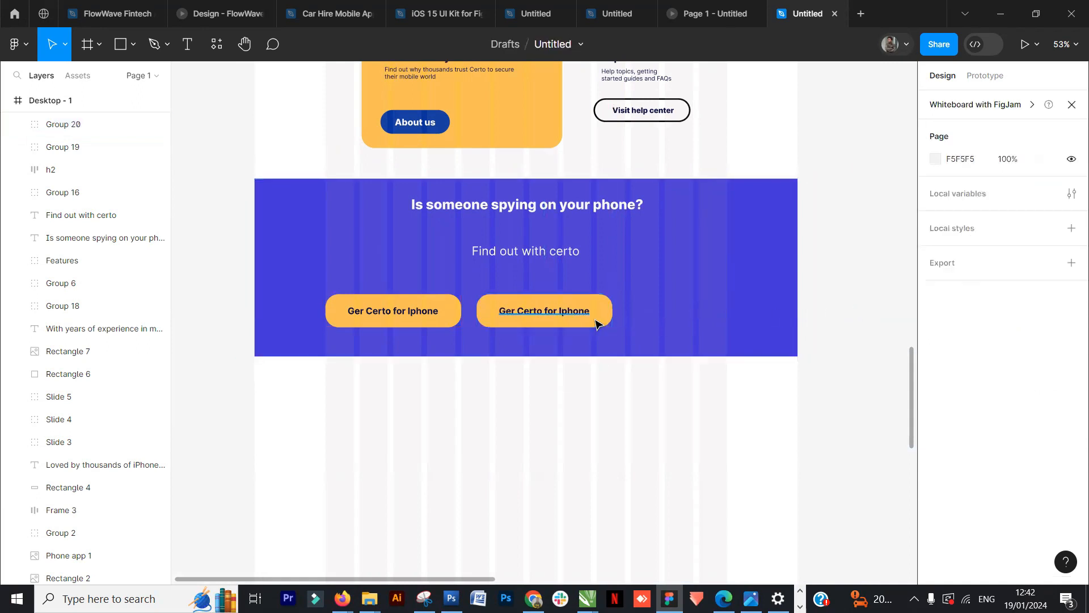
double_click(596, 318)
key("Escape")
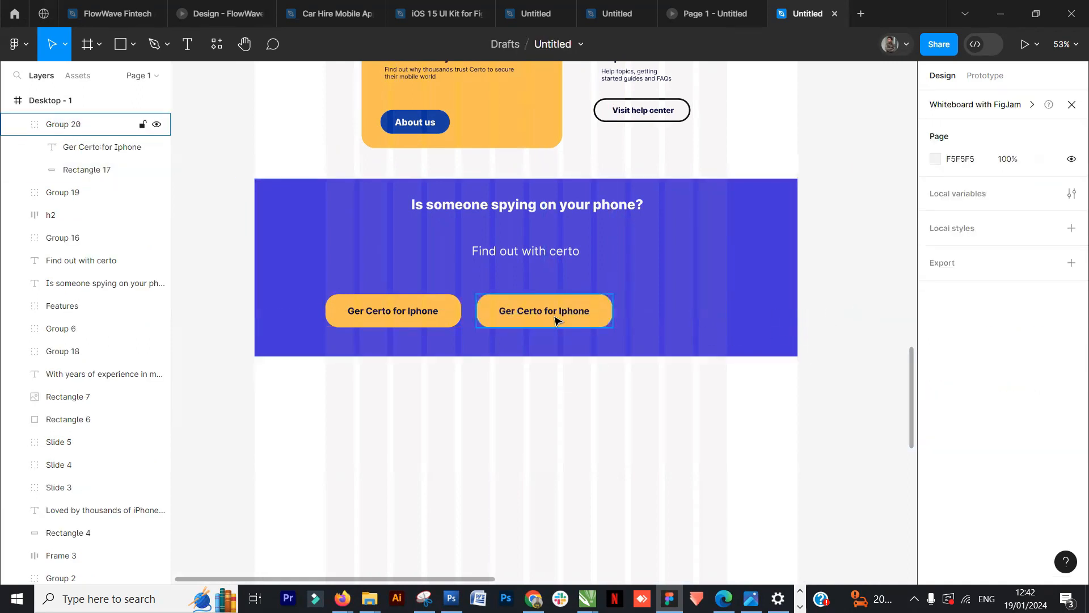
left_click(560, 317)
left_click(834, 322)
left_click(553, 327)
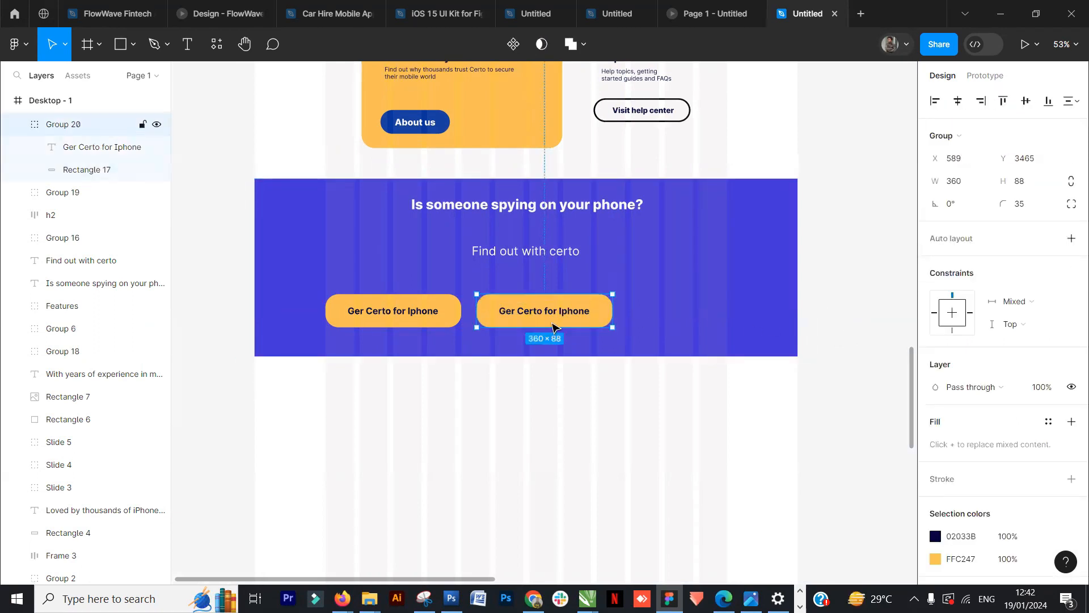
right_click(564, 318)
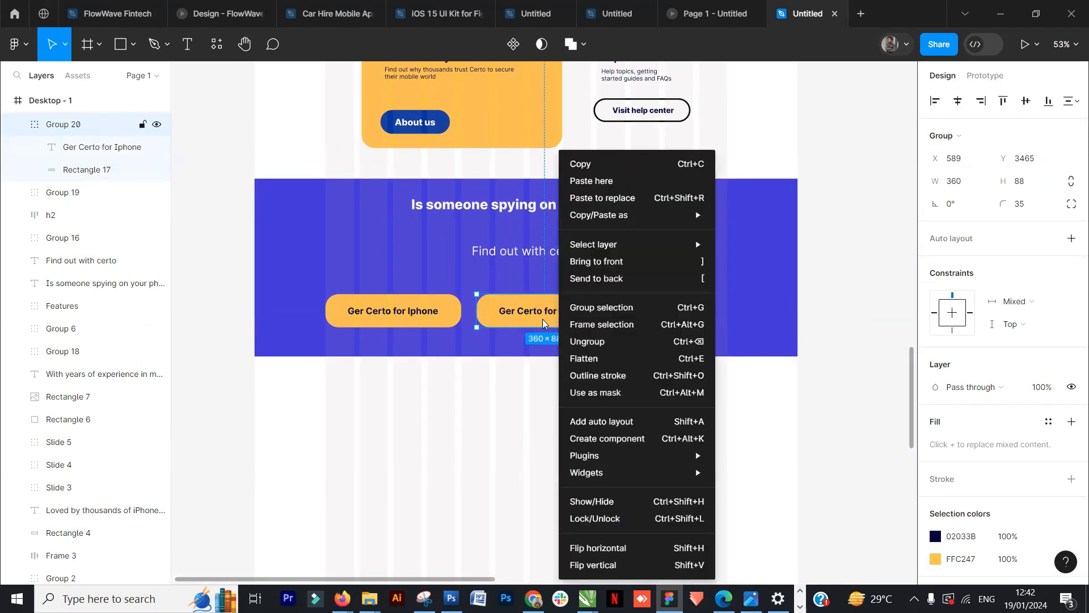
left_click(524, 335)
left_click(651, 306)
Step: Add auto layout to the duplicated button on the right
left_click(566, 311)
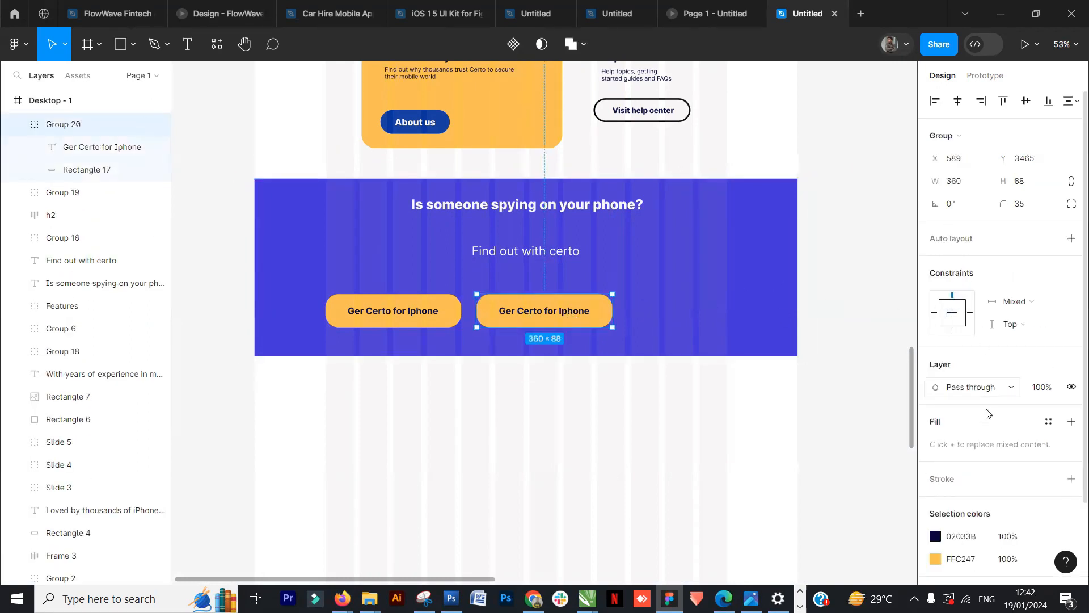
left_click(1070, 240)
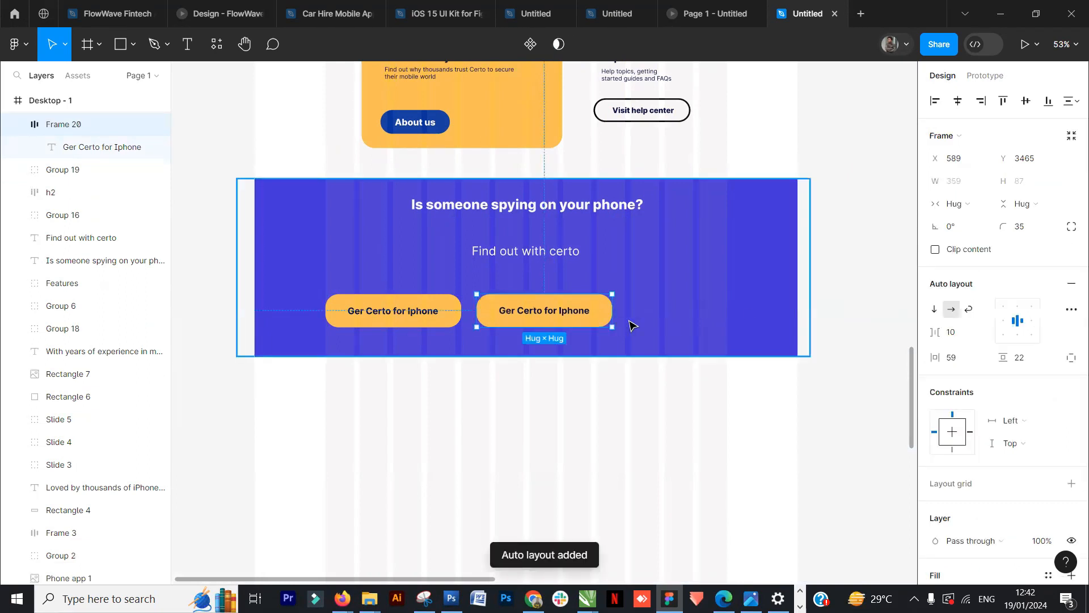
left_click(669, 316)
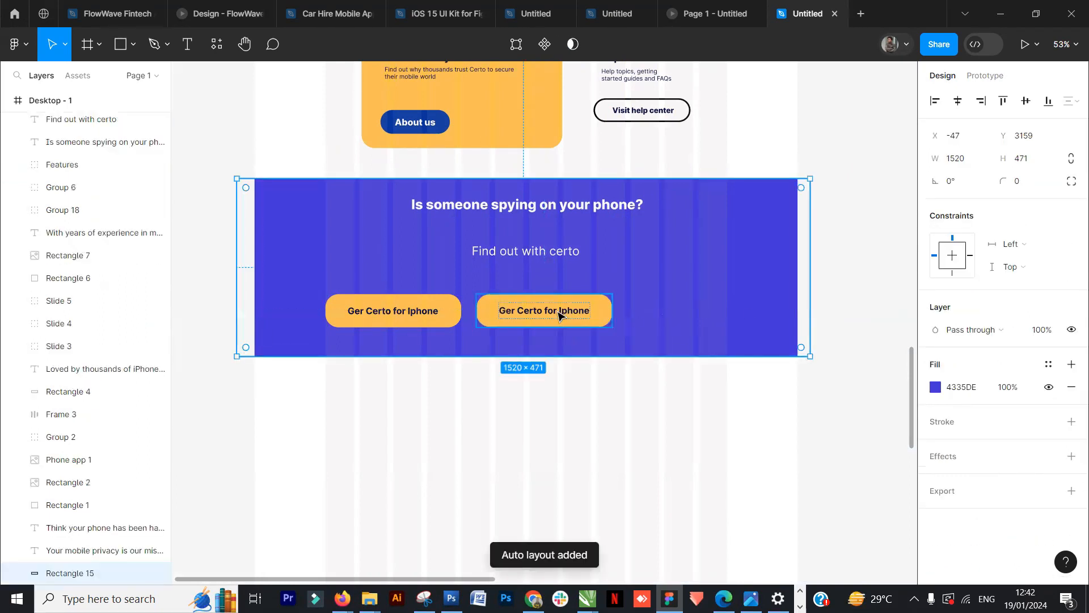
Step: Change the right button's label to "Ger Certo for Android"
double_click(542, 316)
double_click(544, 312)
left_click(544, 310)
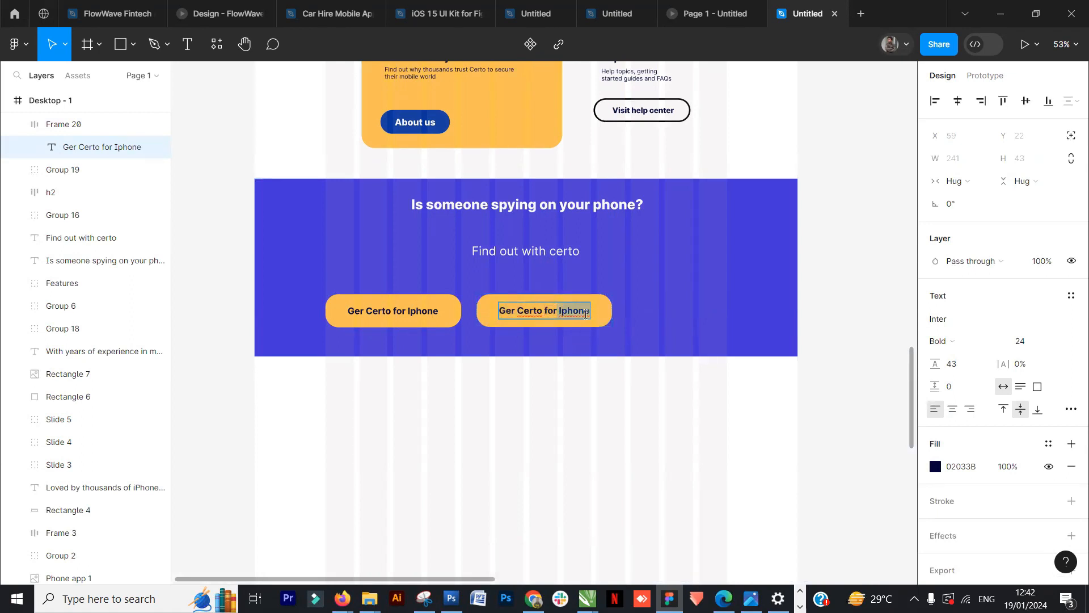
type("ho")
key("BackSpace")
type("Phone")
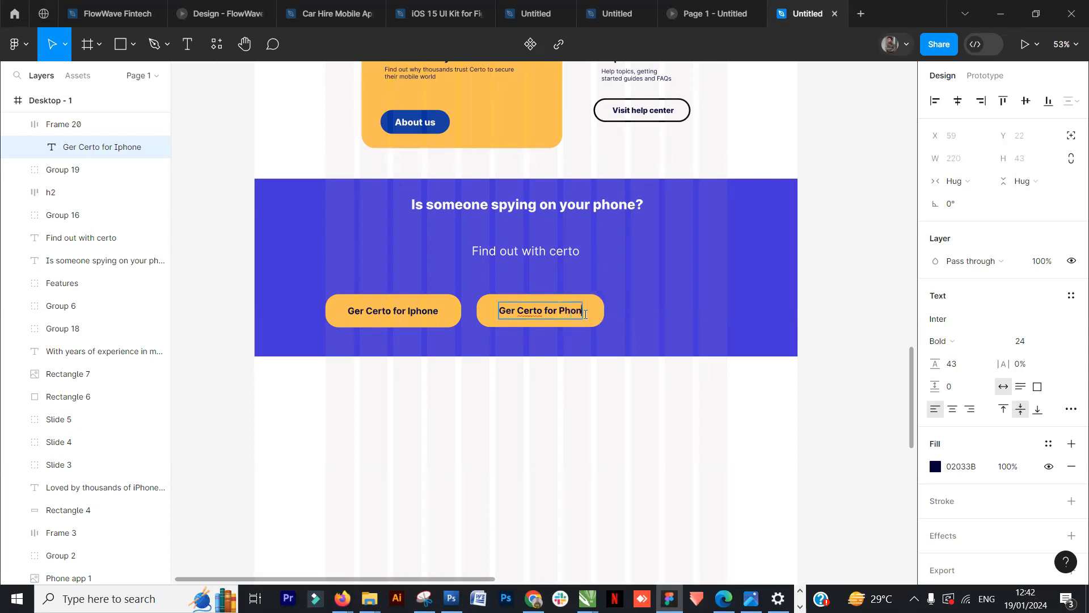
key("BackSpace")
key("BackSpace")
key("BackSpace")
key("BackSpace")
key("BackSpace")
key("BackSpace")
type("Android")
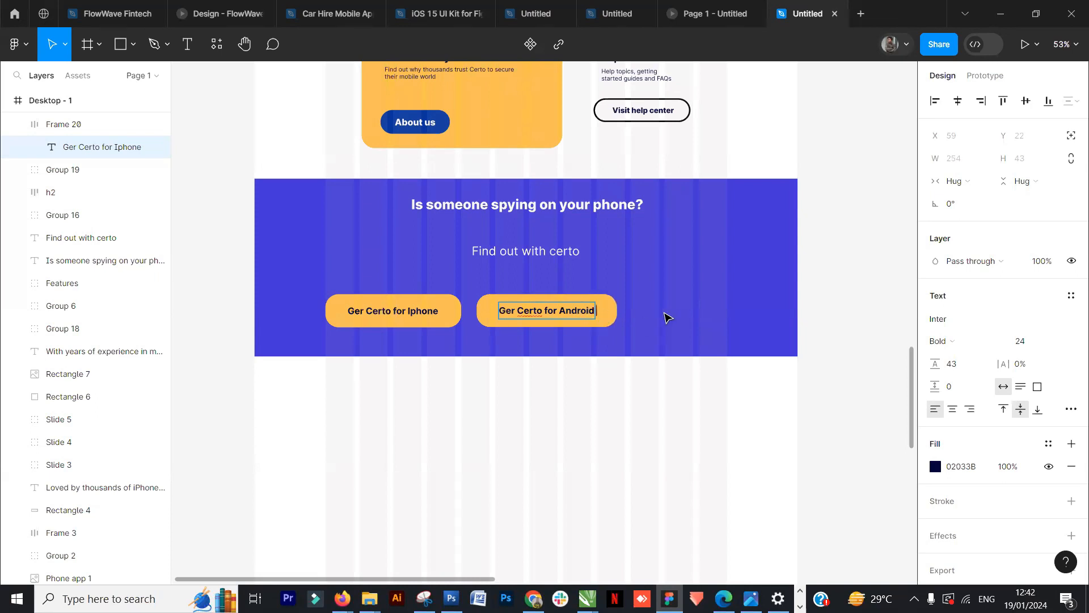
key("Escape")
Step: Duplicate the "Ger Certo for Iphone" button directly below the original
left_click(405, 311)
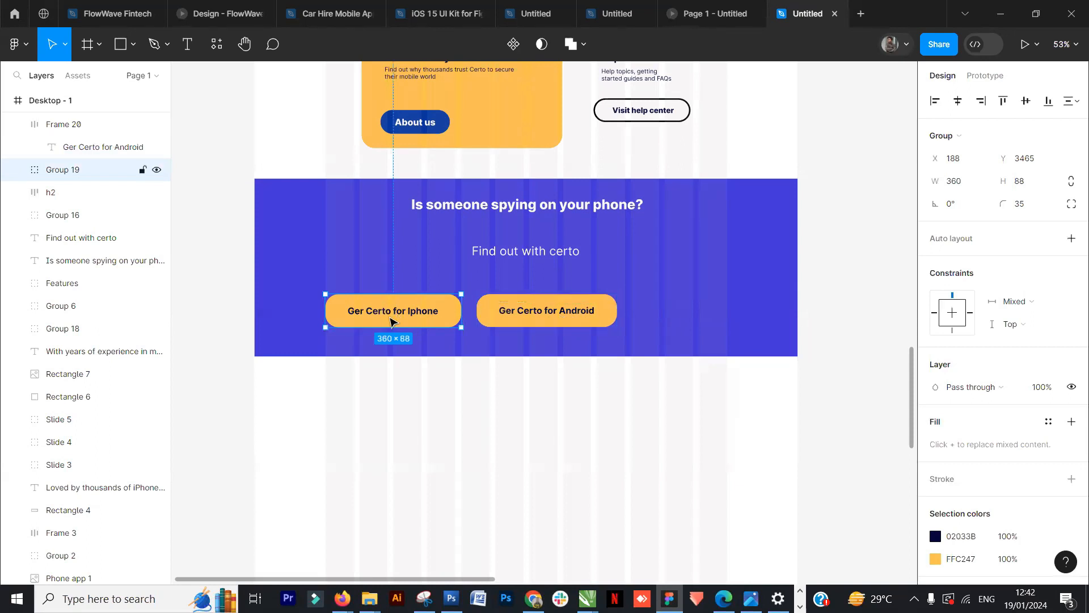
left_click_drag(428, 315, 428, 353, "alt")
left_click(435, 369)
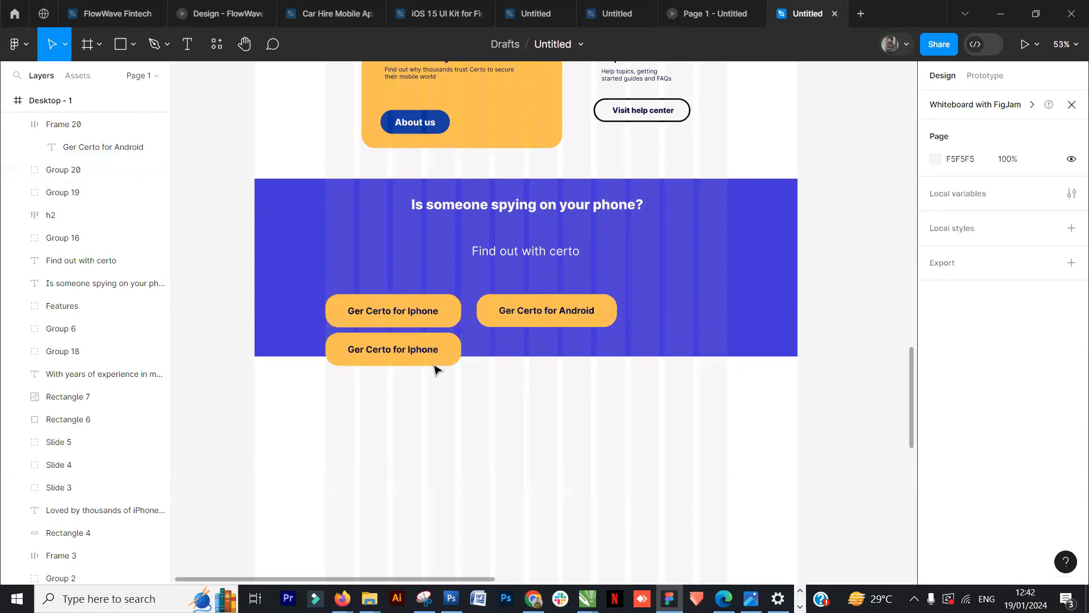
Step: Change the lower duplicate button's label to "Ger Certo for Android" and centre it on its yellow background
double_click(422, 358)
key("Return")
left_click(406, 350)
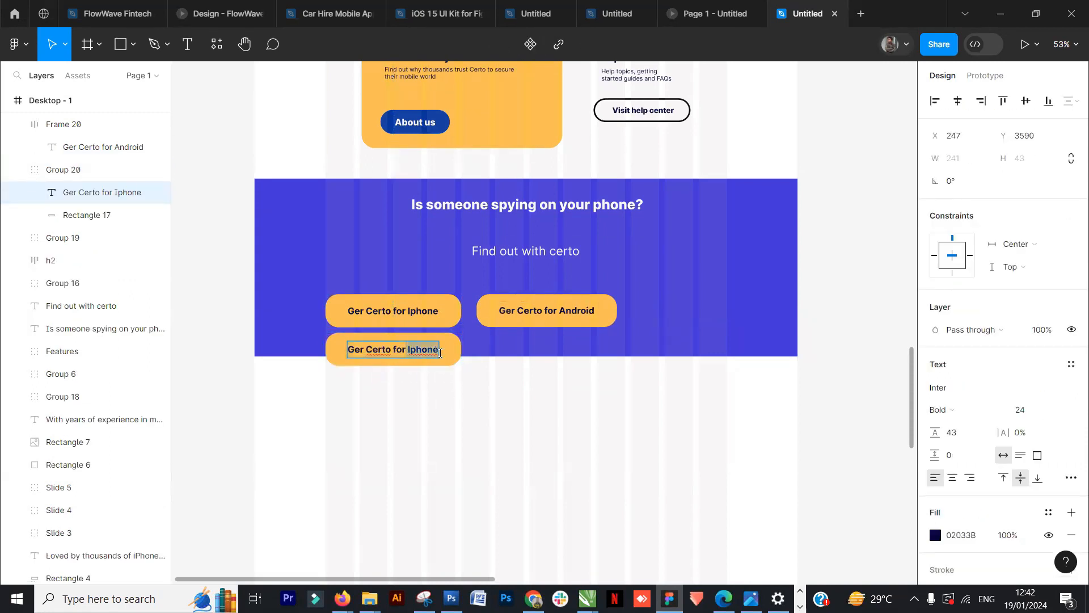
type("a")
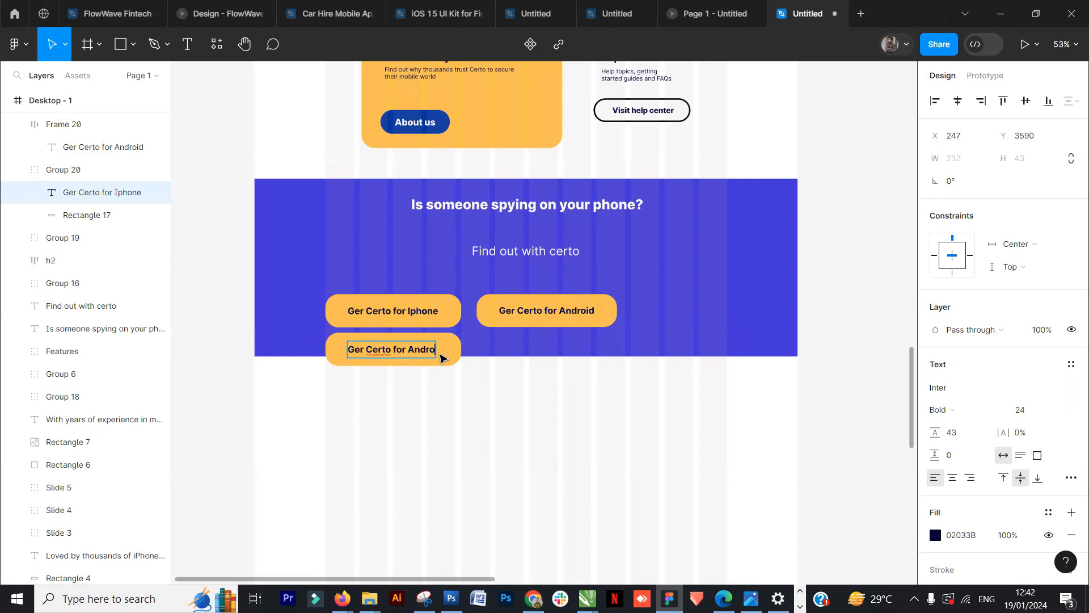
key("Escape")
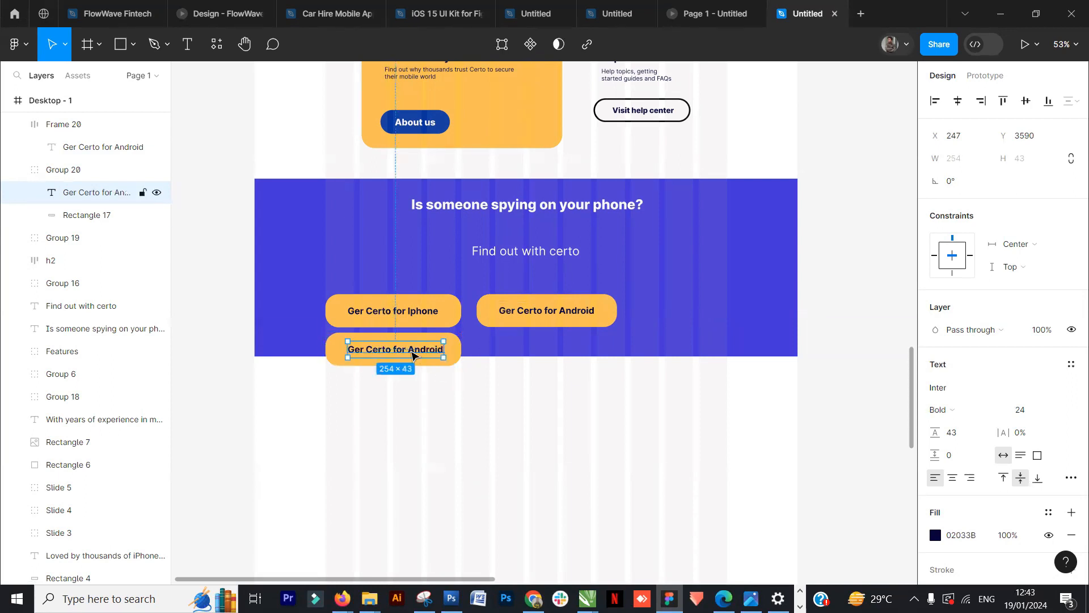
left_click(451, 356, "shift")
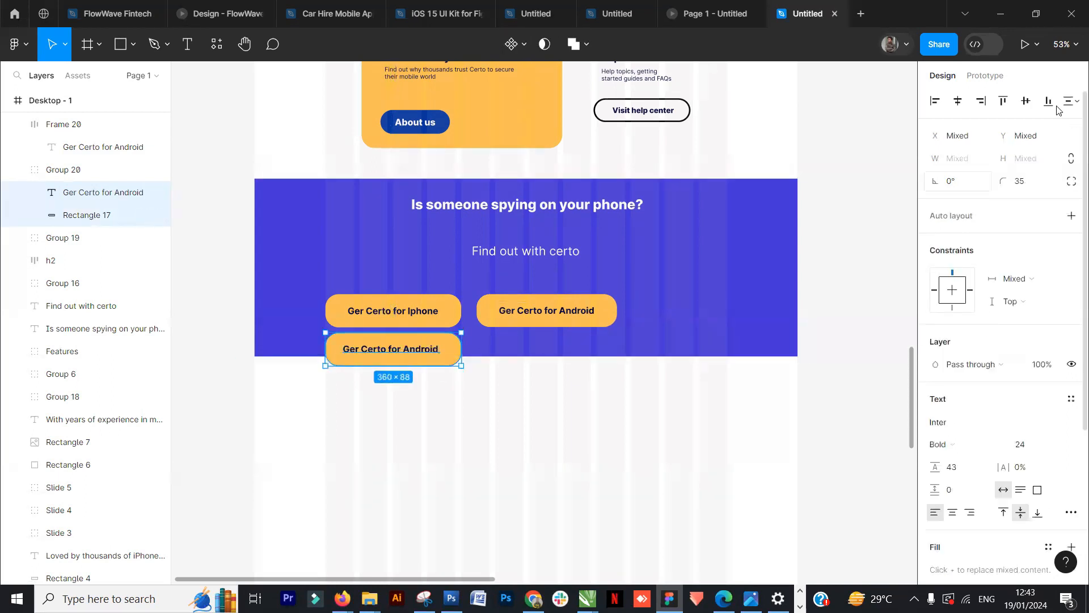
left_click(1026, 103)
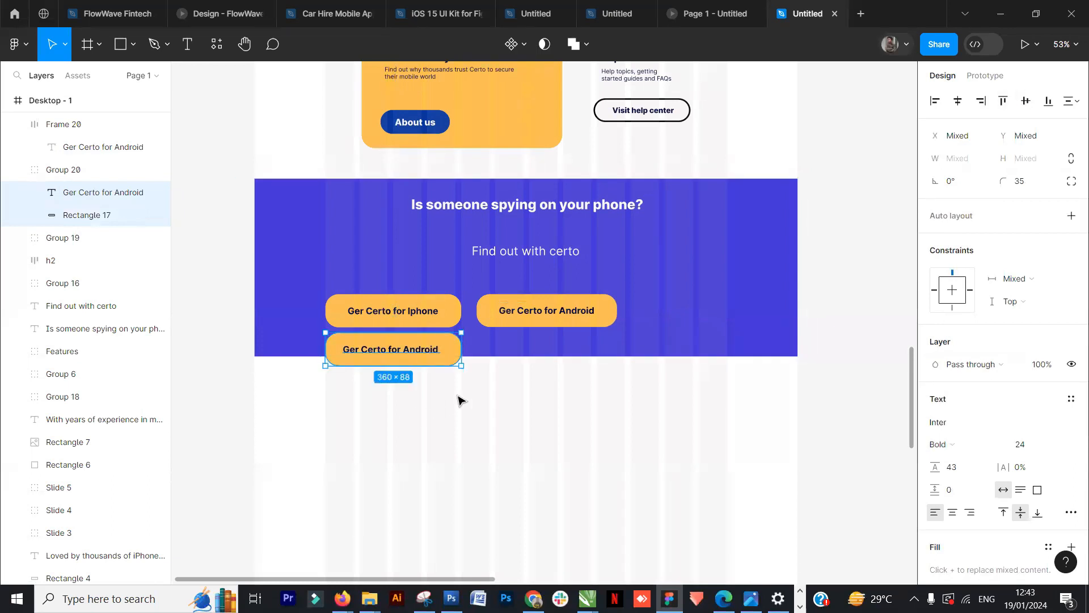
Step: Delete the duplicate button beneath the "Ger Certo for Iphone" button
key("Delete")
left_click(569, 316)
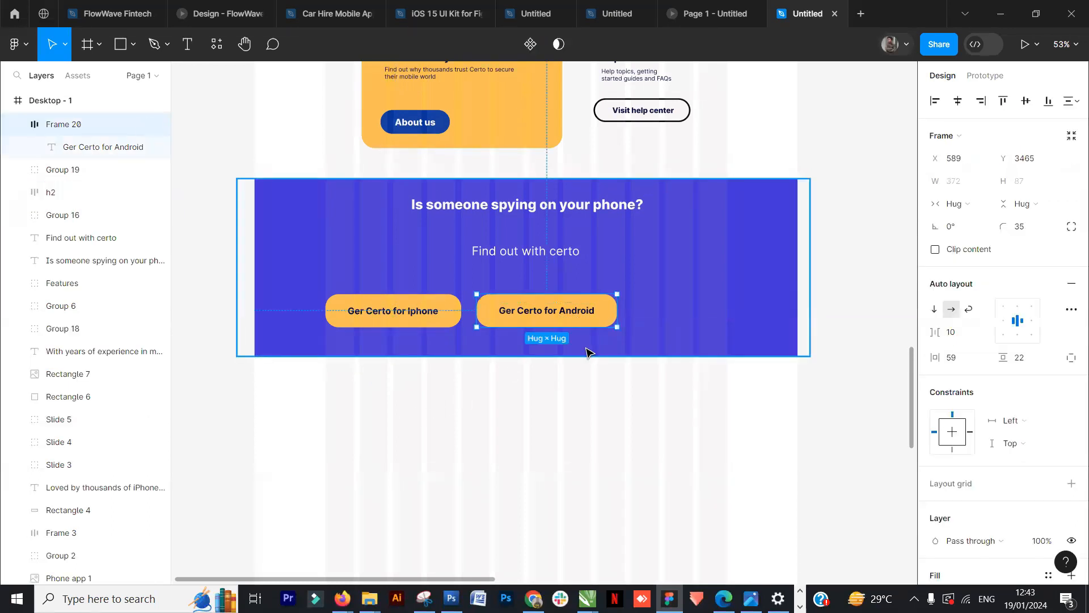
left_click(658, 323)
left_click(598, 324)
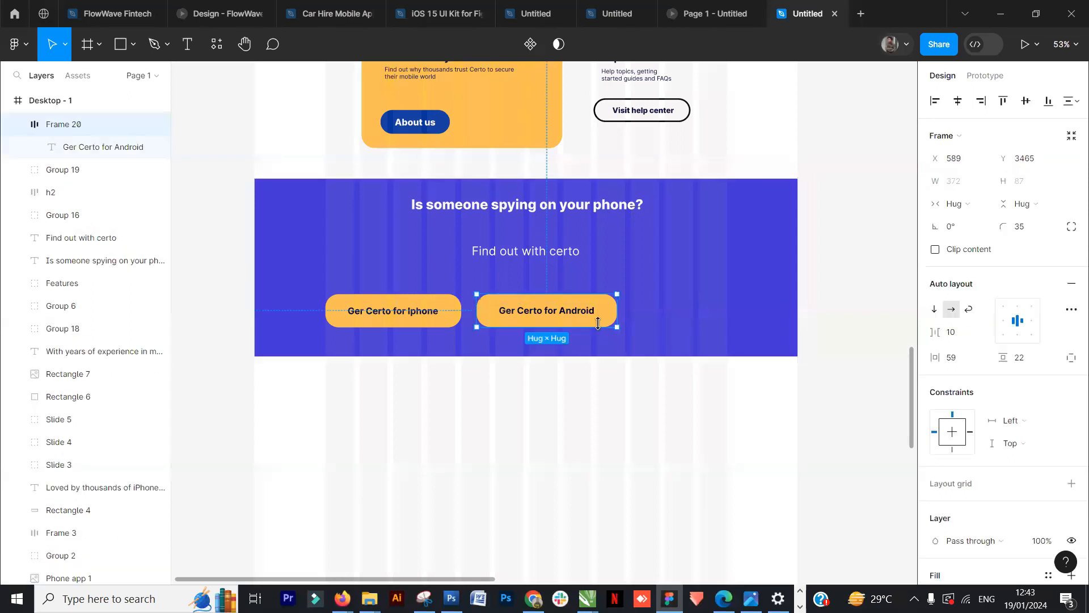
left_click(829, 333)
left_click(603, 323)
scroll(794, 352, "down", 3)
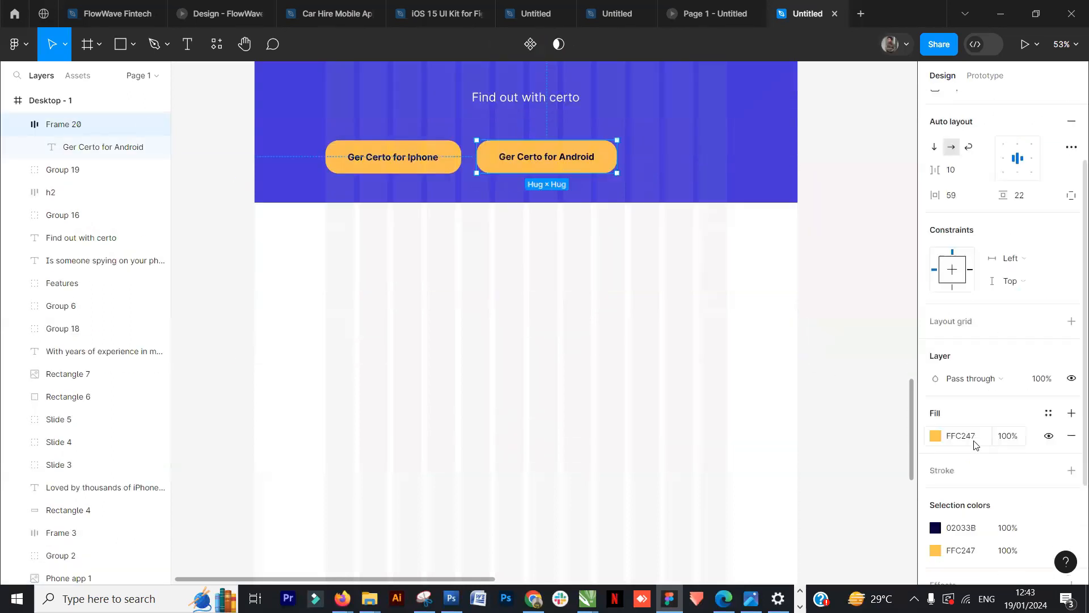
scroll(815, 281, "up", 1)
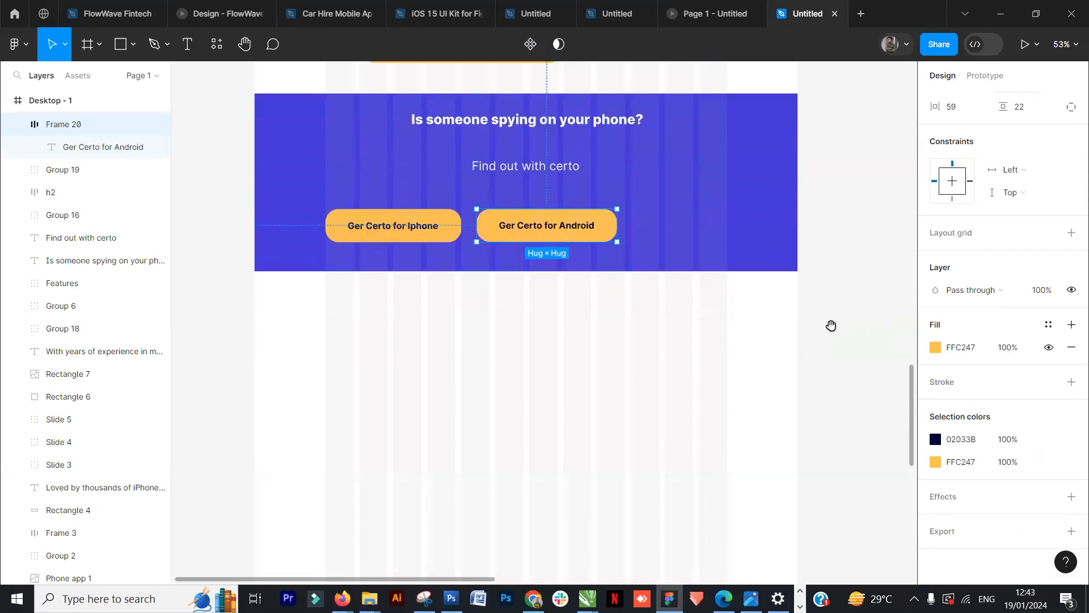
left_click_drag(822, 335, 270, 359)
mouse_move(699, 280)
left_mouse_down()
mouse_move(255, 270)
mouse_move(576, 279)
mouse_move(297, 267)
mouse_move(705, 266)
left_mouse_up()
left_click_drag(249, 283, 823, 337)
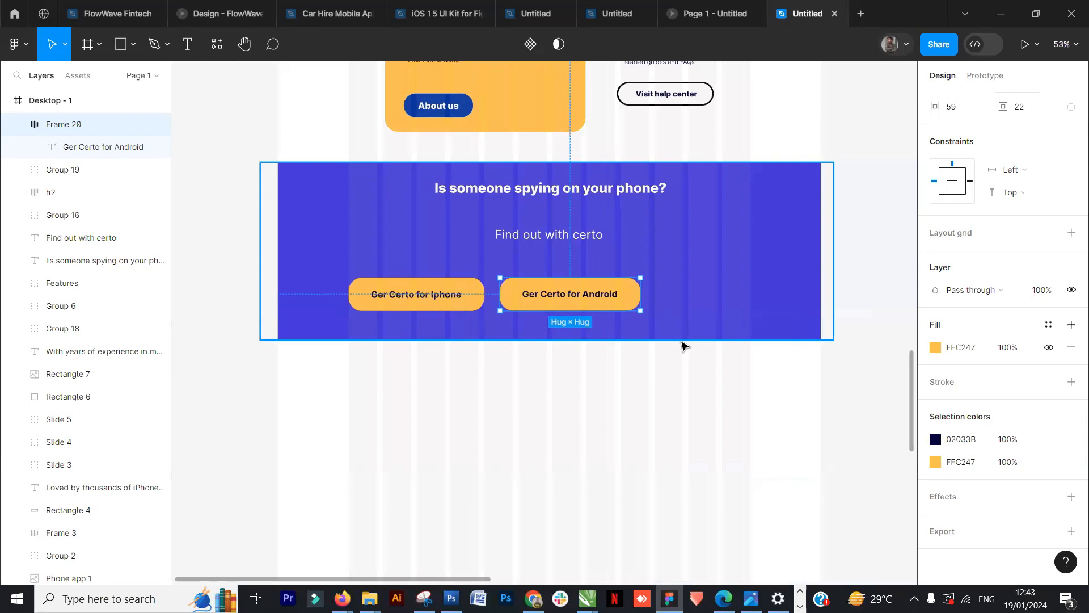
left_click(935, 463)
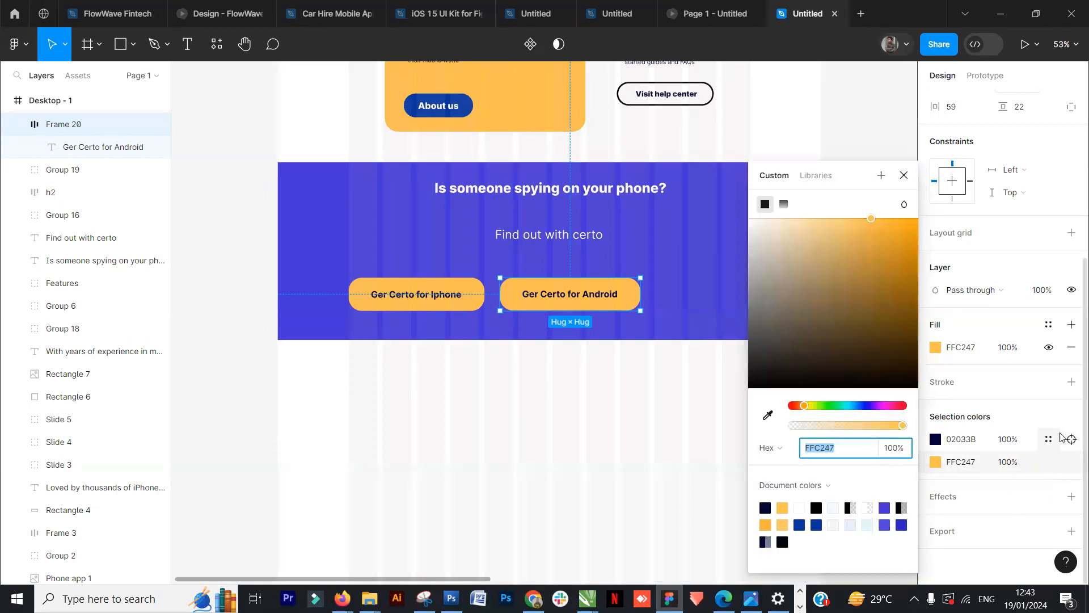
left_click(1048, 439)
left_click(632, 300)
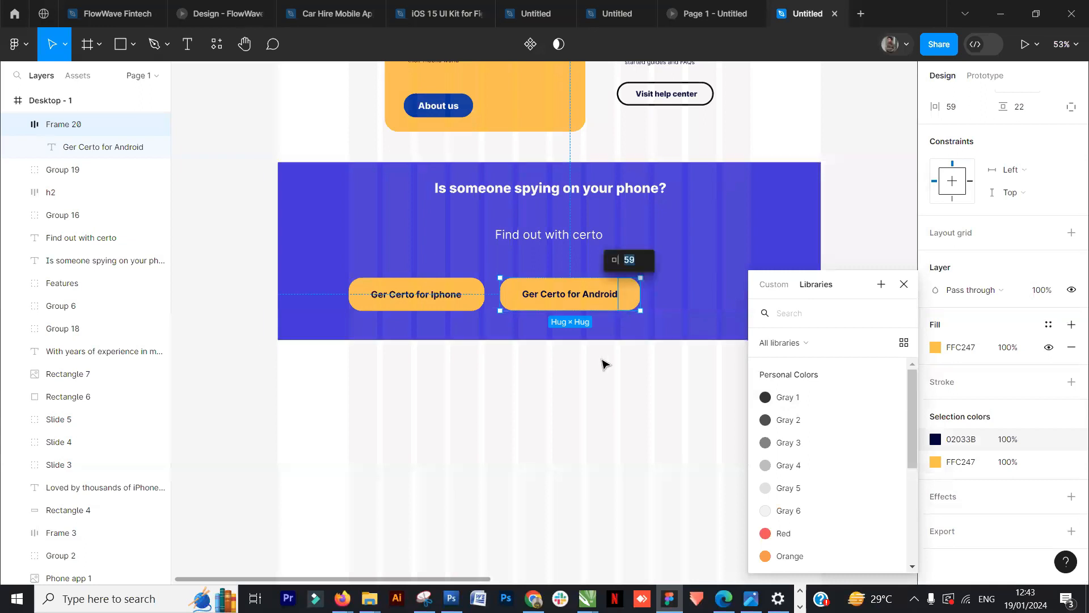
left_click(603, 355)
Step: Try ungrouping the "Ger Certo for Android" button in the upper row, and undo the ungrouping
left_click(612, 308)
right_click(610, 308)
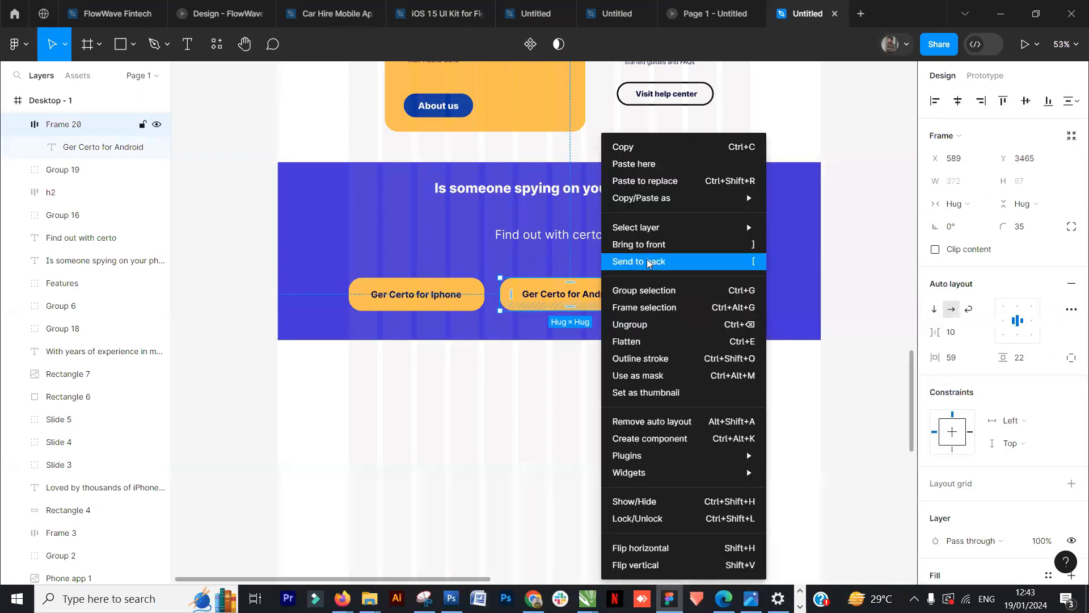
left_click(642, 326)
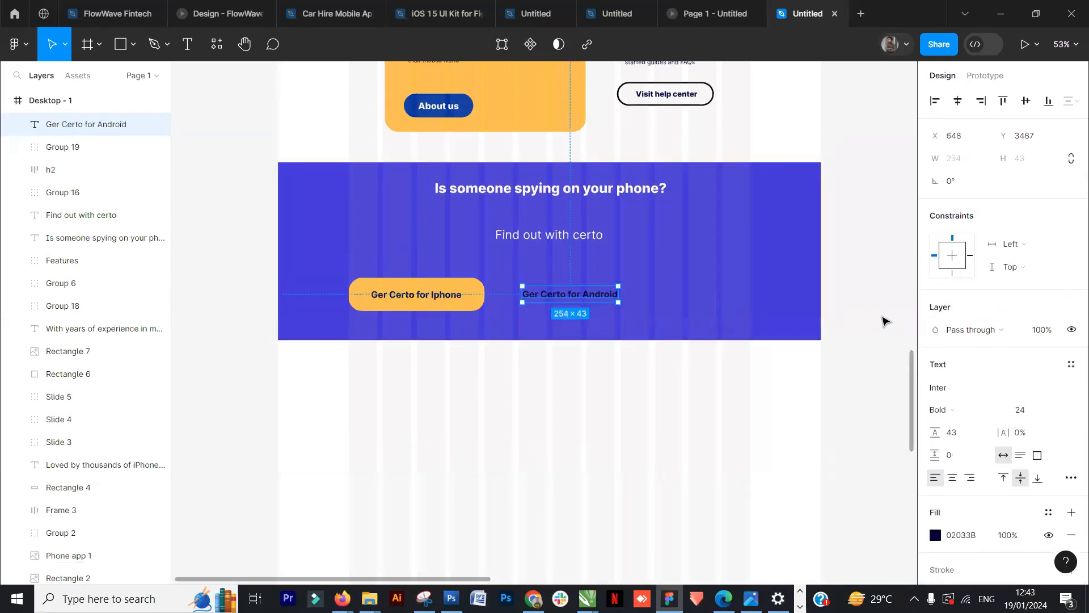
key("ctrl+z")
Step: Set the "Ger Certo for Android" button's yellow background colour to white FFFFFF at 100% opacity
left_click(631, 302)
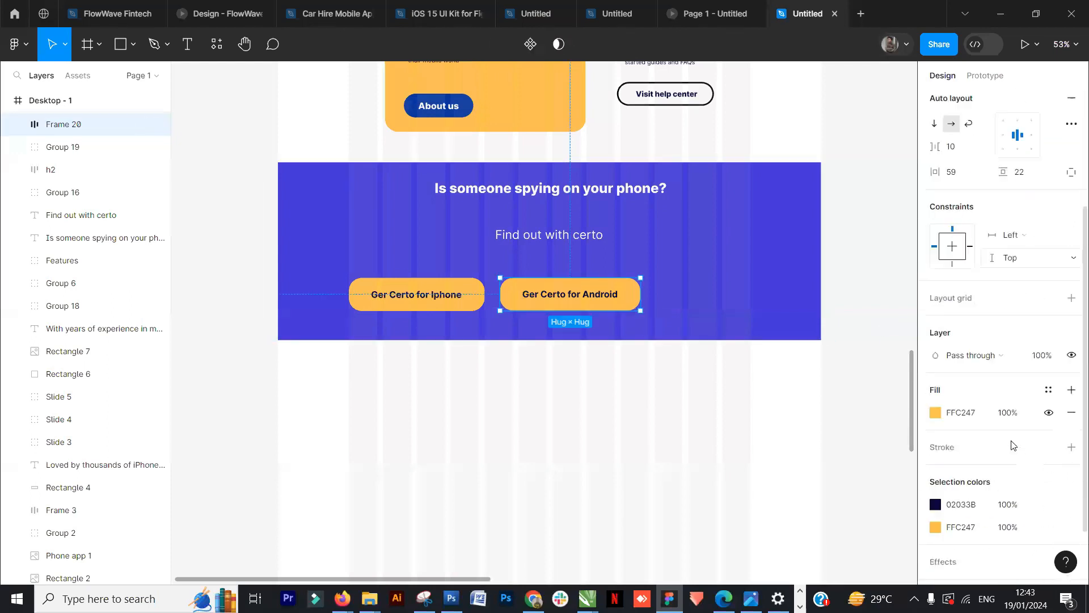
scroll(1012, 445, "down", 1)
scroll(948, 446, "down", 1)
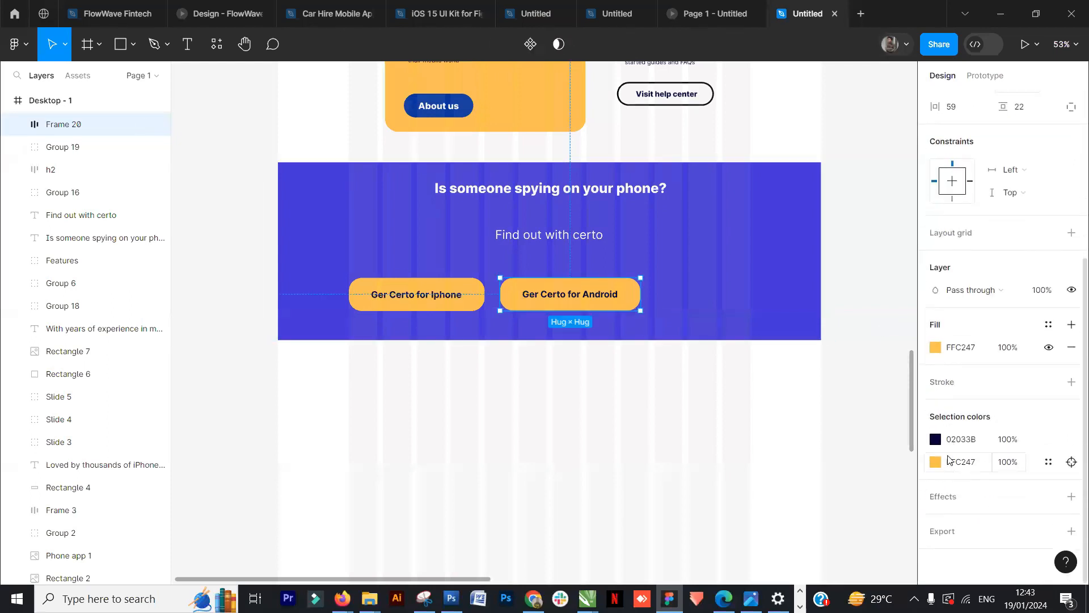
left_click(953, 500)
key("ctrl+z")
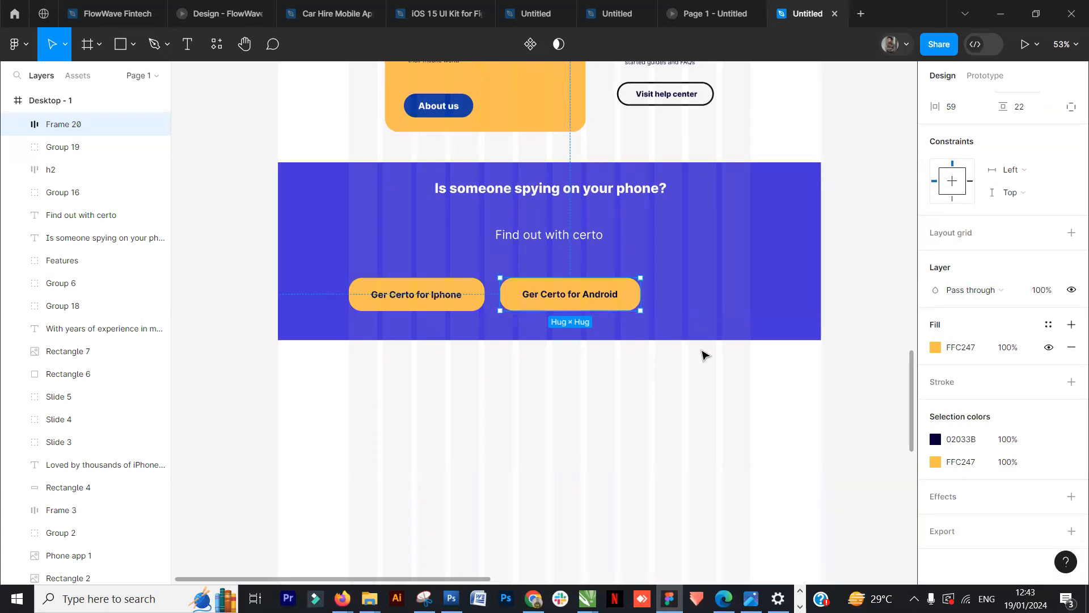
left_click(936, 462)
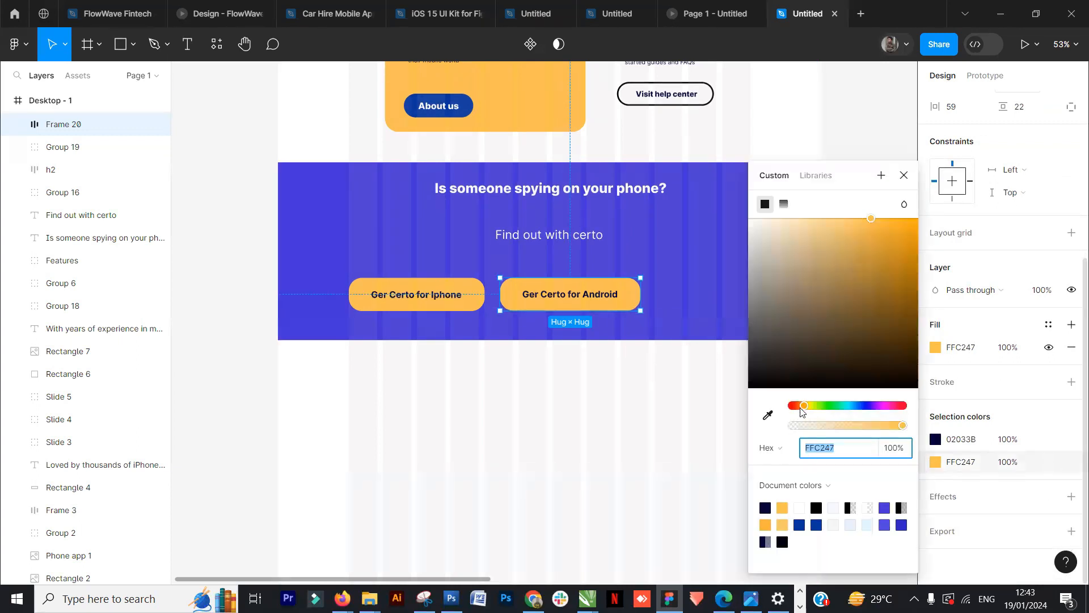
mouse_move(906, 430)
left_mouse_down()
mouse_move(795, 426)
mouse_move(907, 427)
left_mouse_up()
left_click(757, 237)
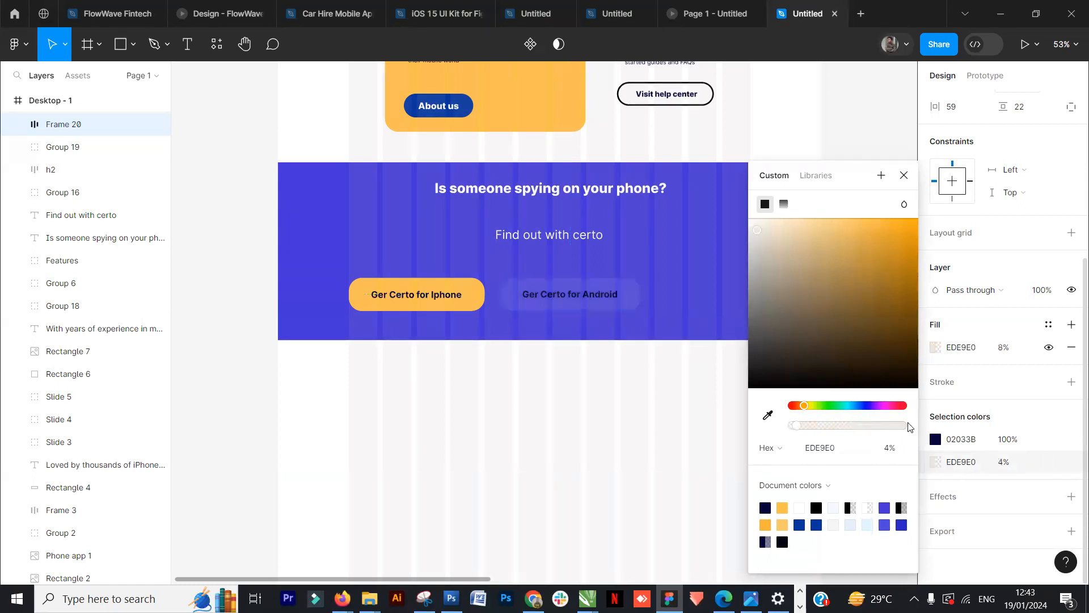
left_click_drag(753, 233, 746, 218)
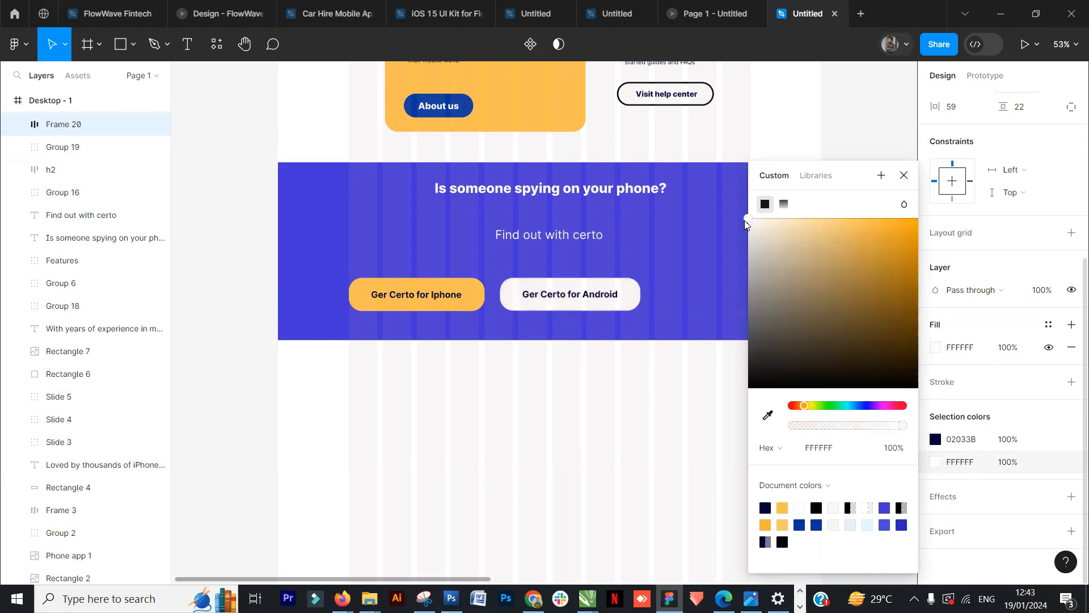
left_click(863, 108)
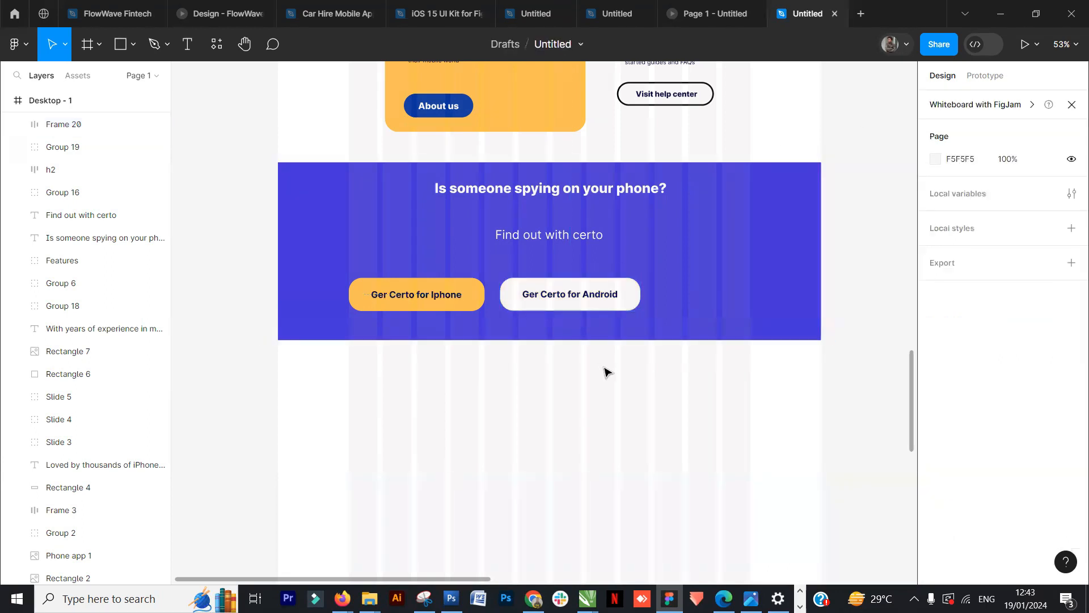
scroll(605, 370, "down", 3)
scroll(607, 367, "up", 2)
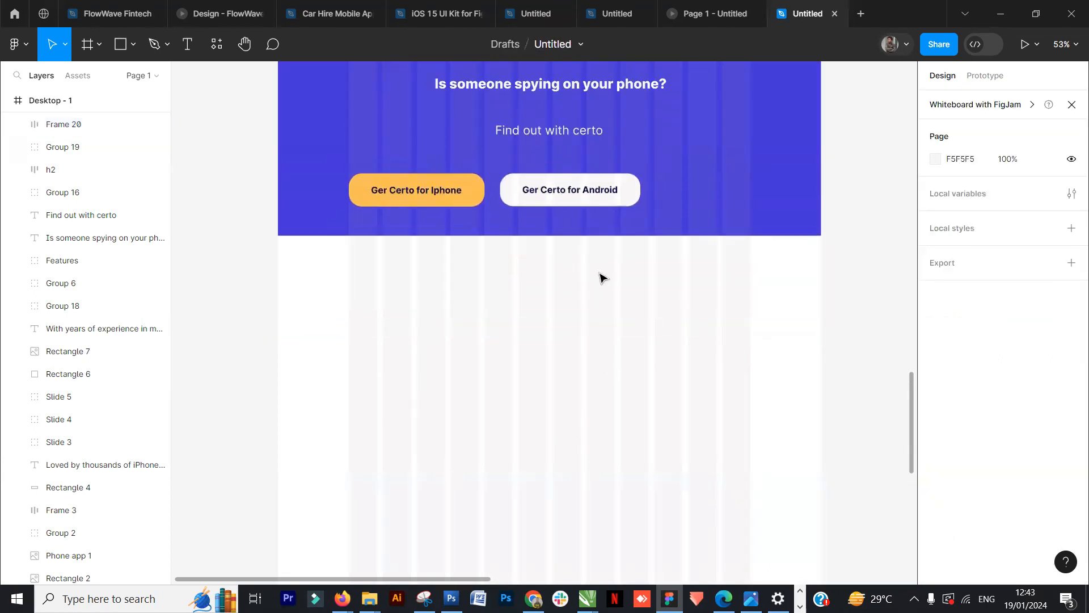
left_click_drag(812, 313, 699, 353)
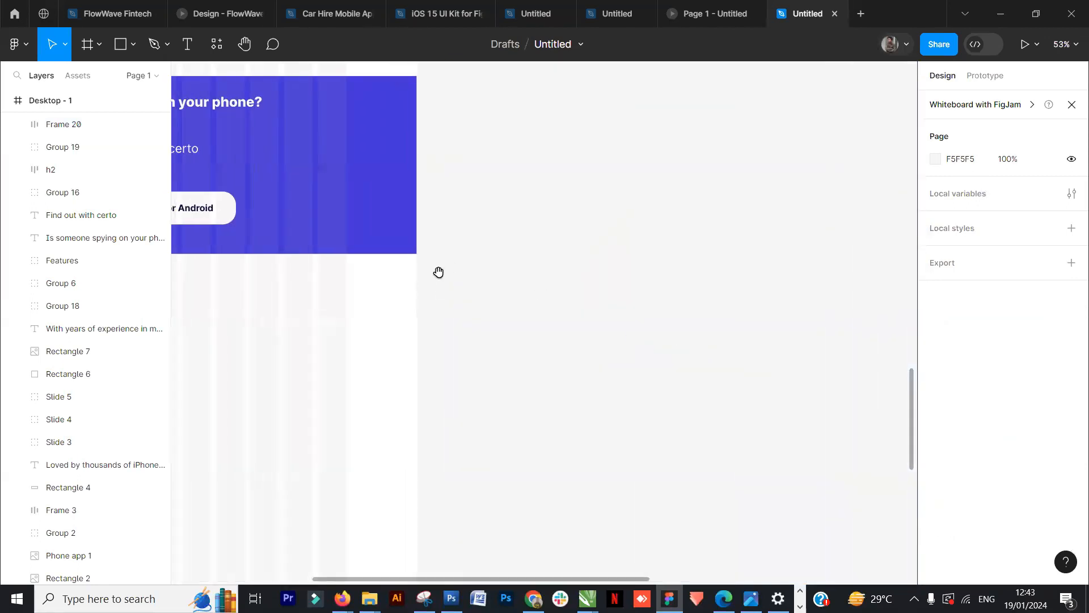
left_click_drag(438, 273, 688, 318)
left_click(480, 268)
left_click(474, 256)
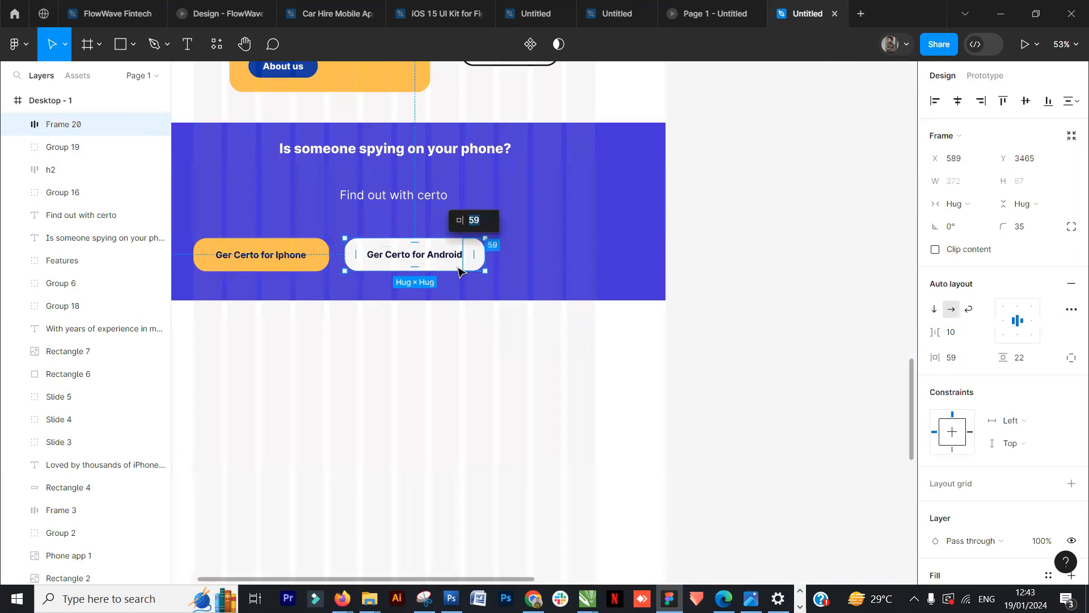
left_click(754, 284)
Step: Hide the white fill of the "Ger Certo for Android" button
scroll(449, 253, "up", 5)
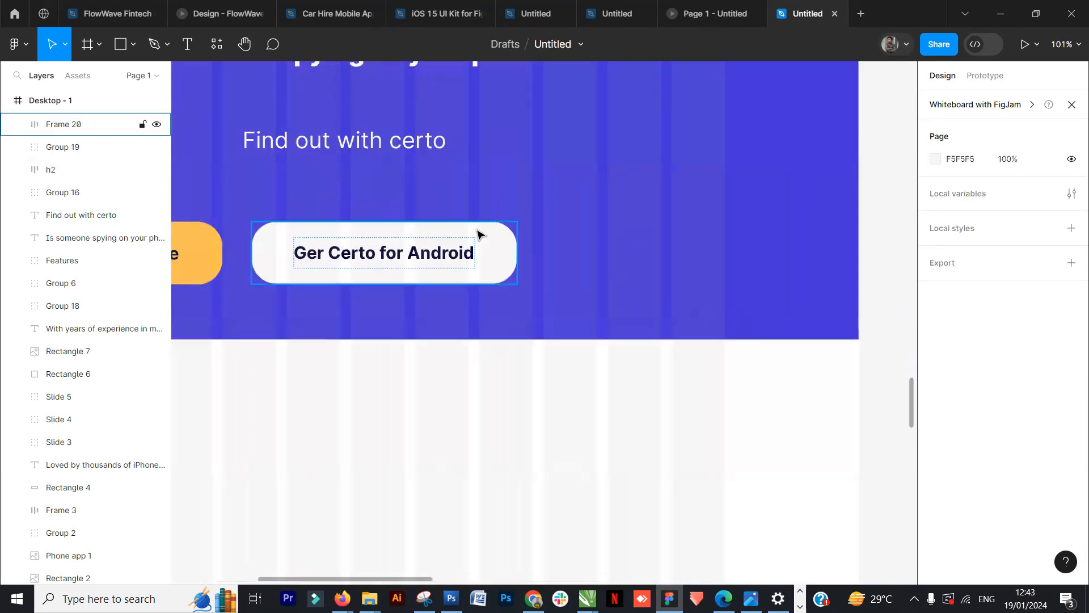
left_click(441, 230)
scroll(993, 471, "down", 3)
scroll(992, 473, "down", 2)
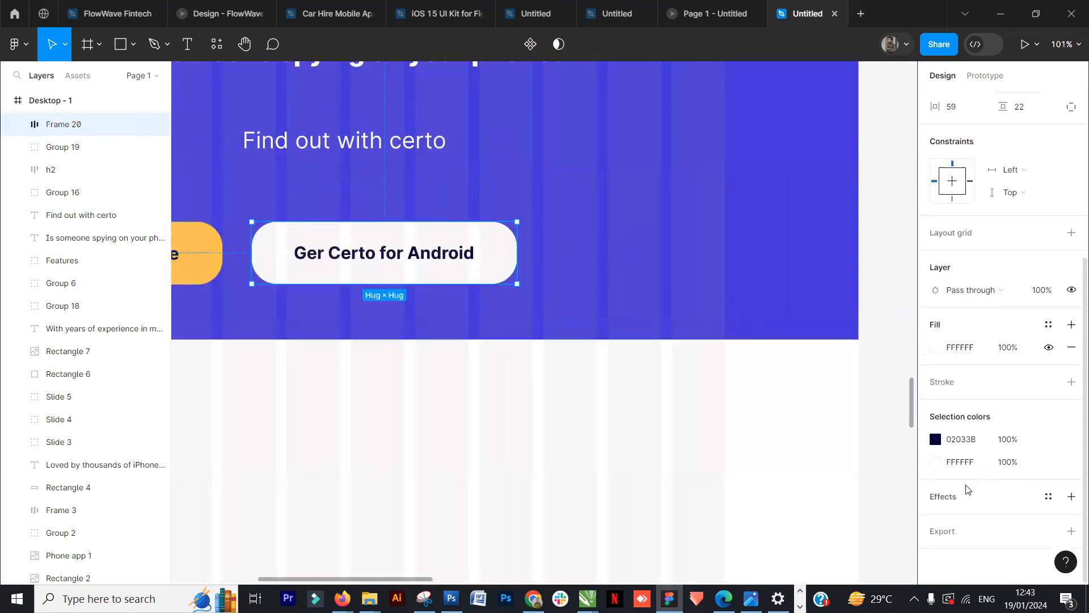
left_click(1049, 347)
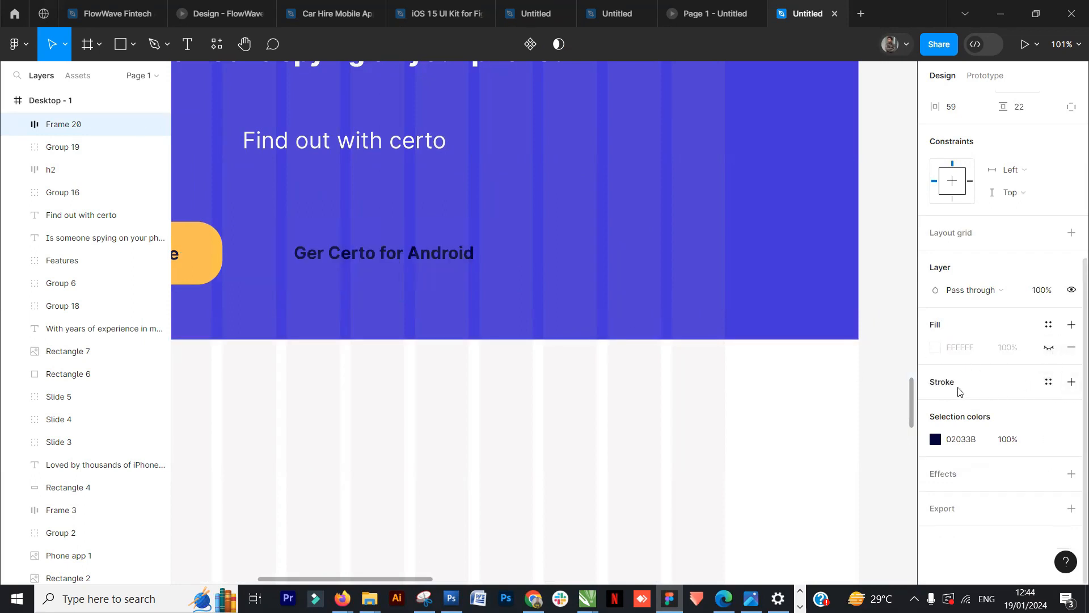
Step: Add an inside stroke of weight 4 in near-white FDFCFC to the "Ger Certo for Android" button
left_click(1071, 383)
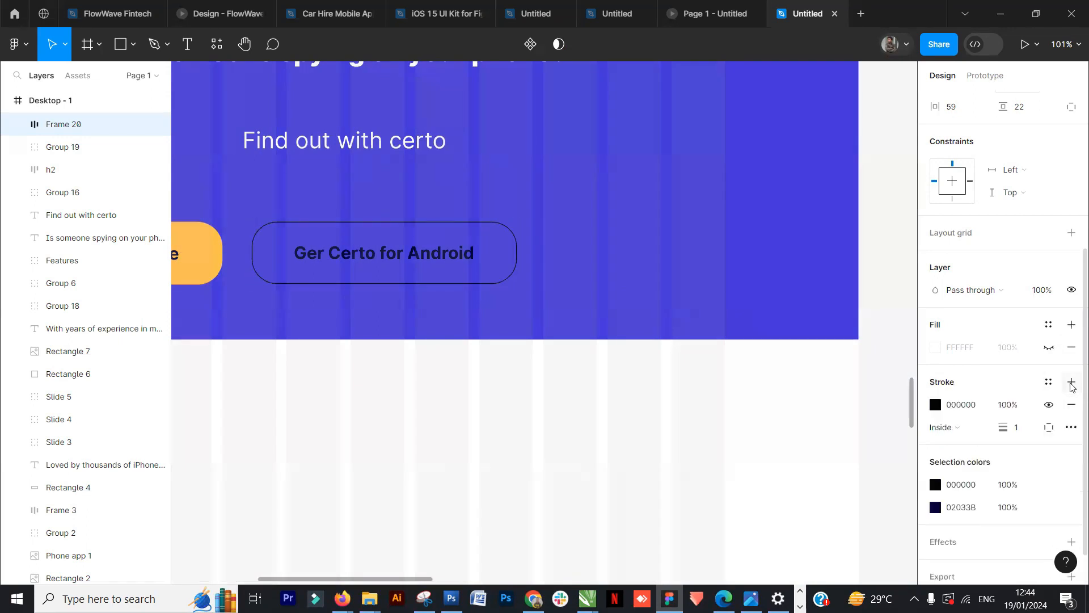
left_click_drag(1001, 428, 1009, 429)
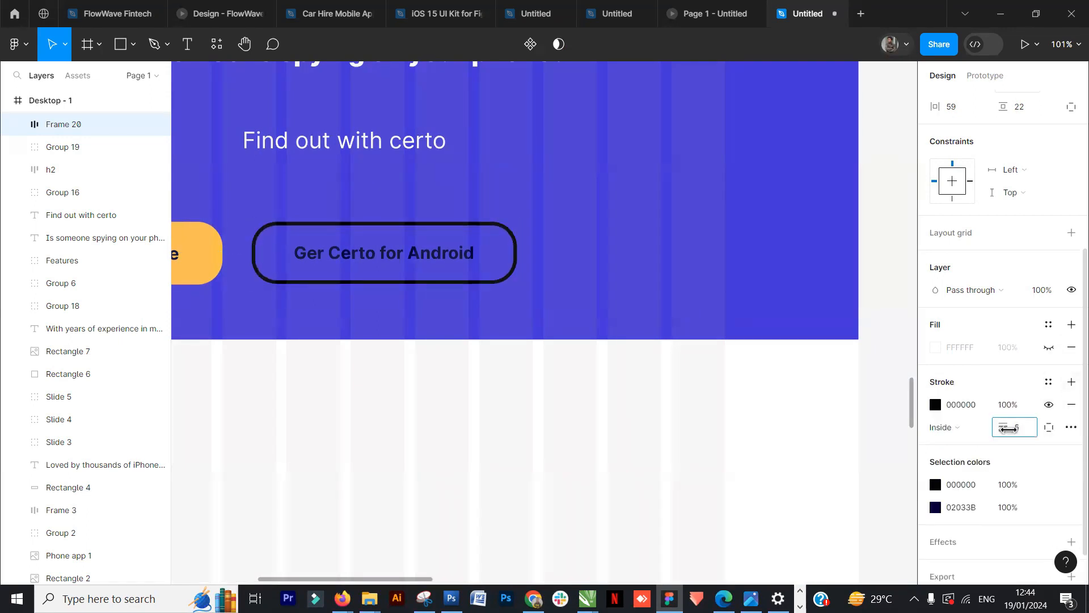
left_click(935, 405)
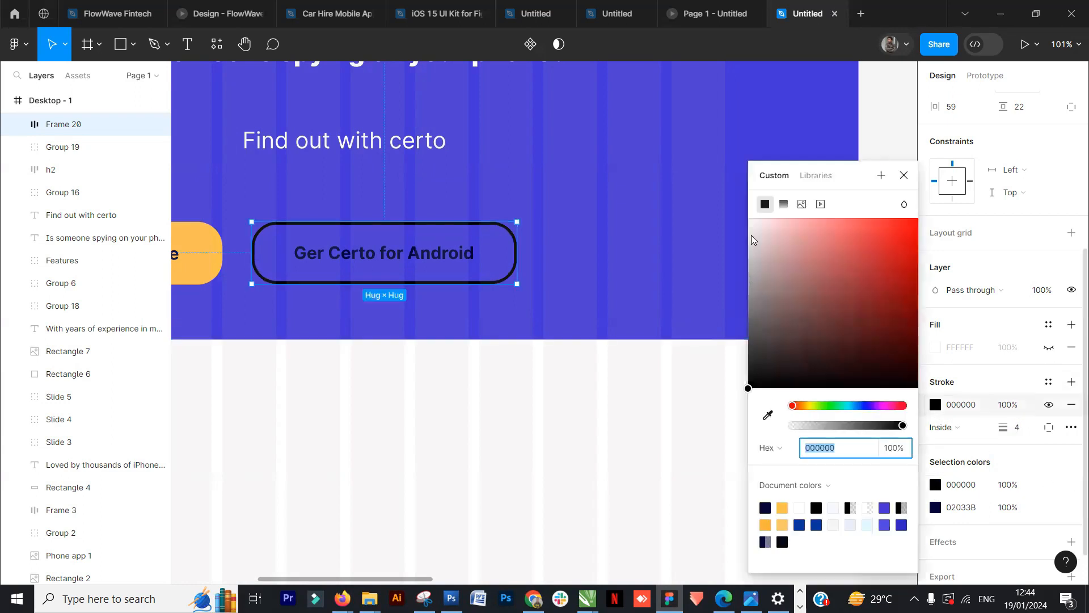
left_click(750, 221)
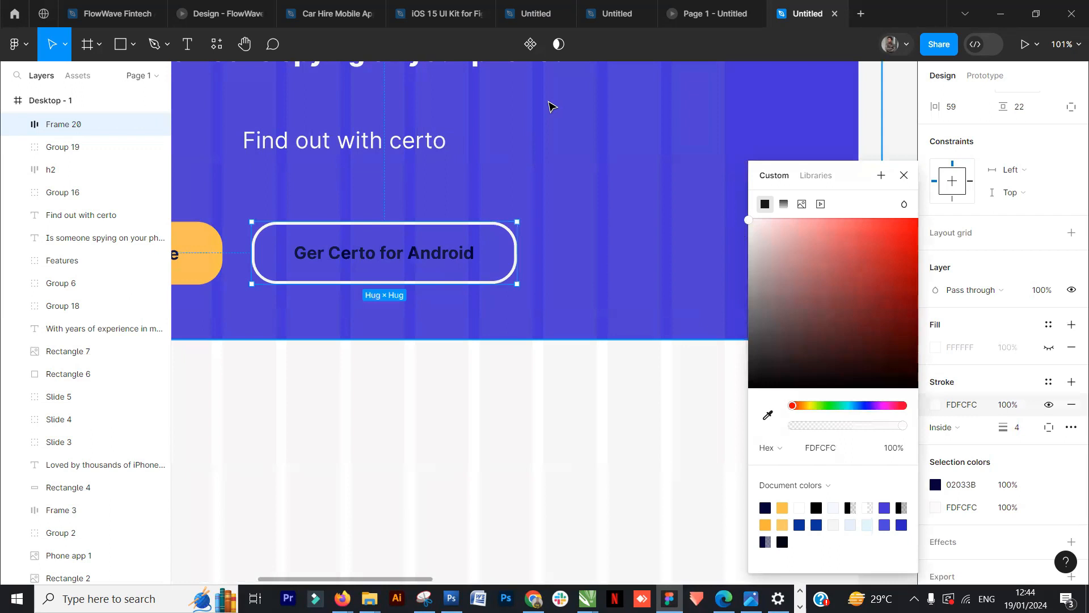
left_click(407, 348)
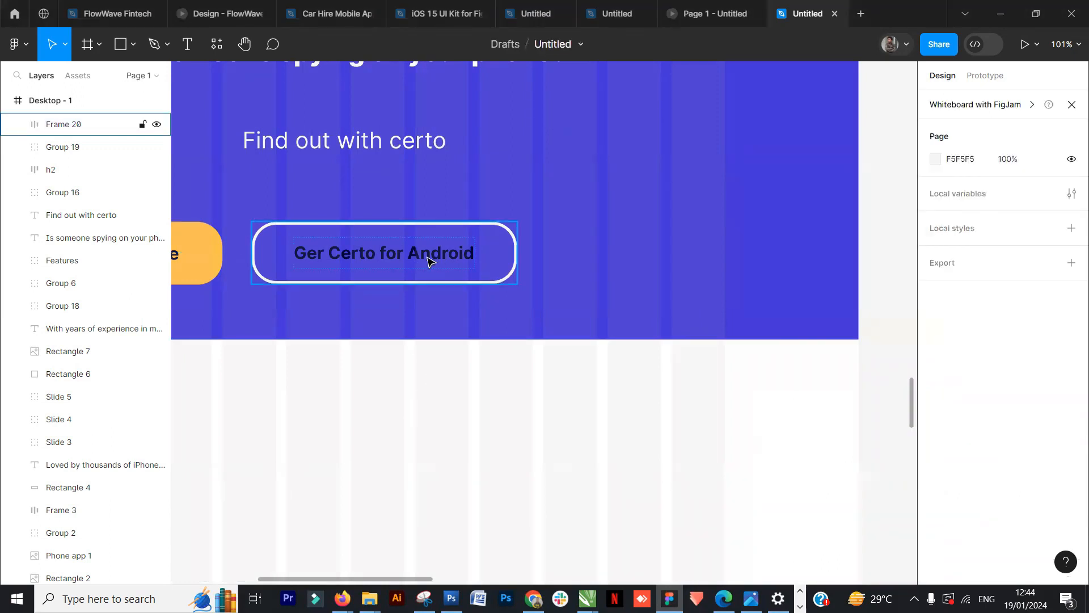
Step: Set the text colour of the "Ger Certo for Android" label to white
left_click(430, 260)
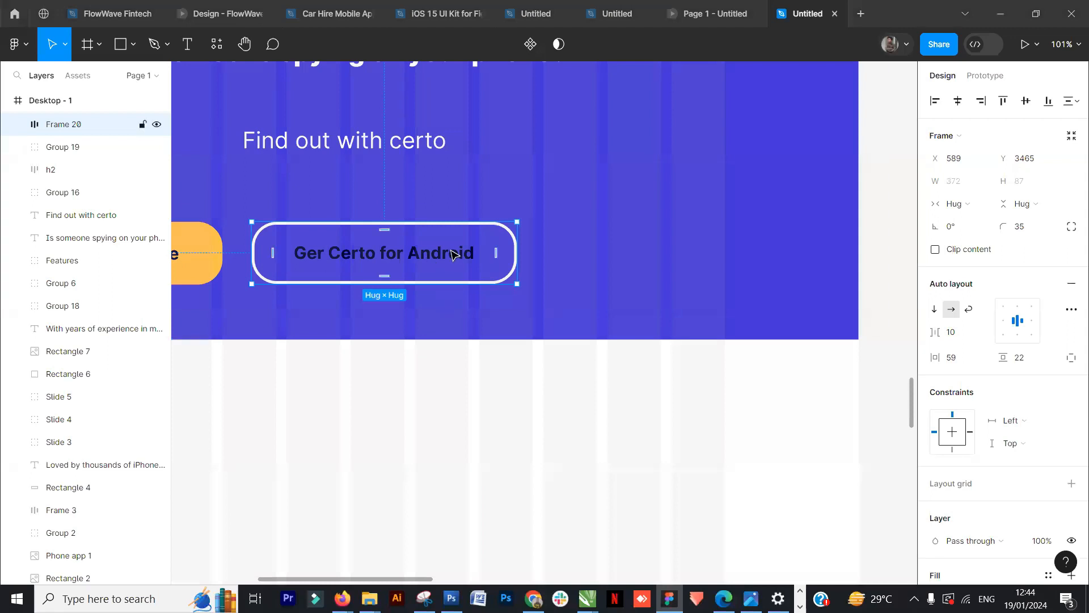
double_click(429, 259)
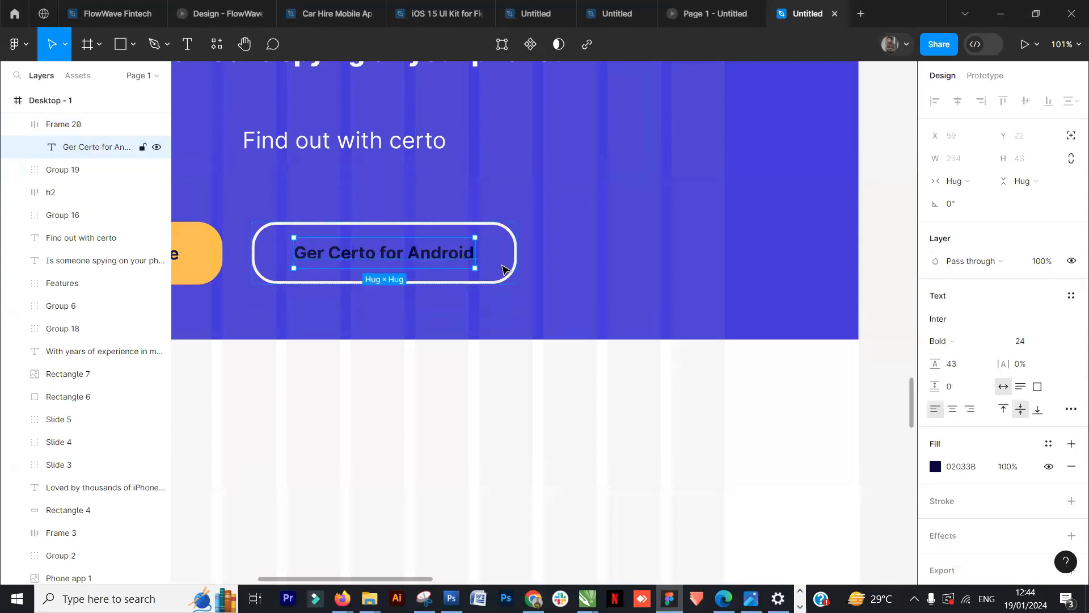
left_click(936, 466)
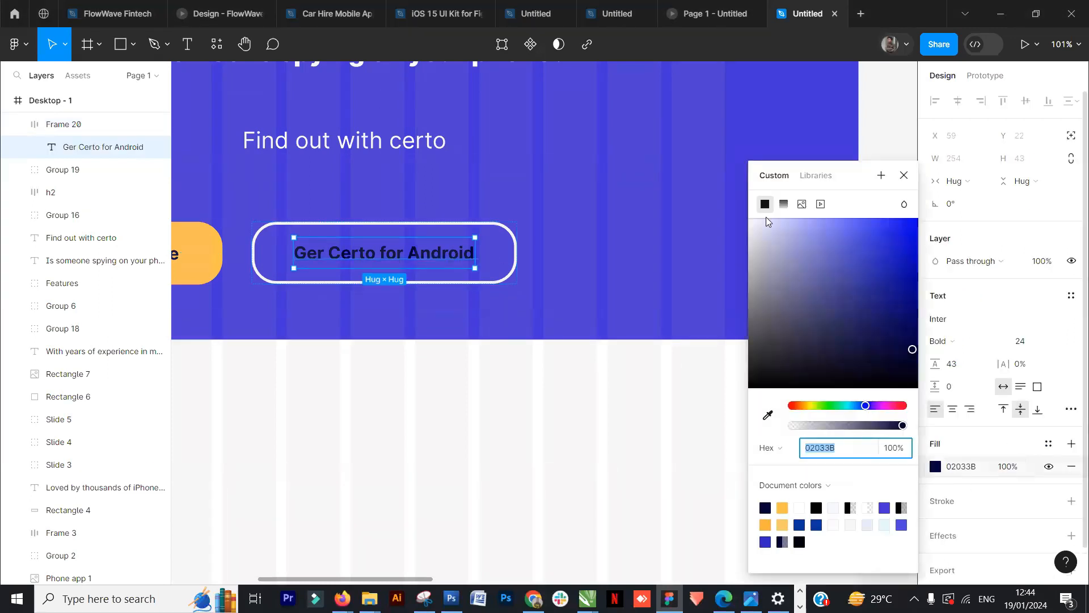
left_click(750, 227)
left_click(498, 342)
scroll(501, 367, "down", 5)
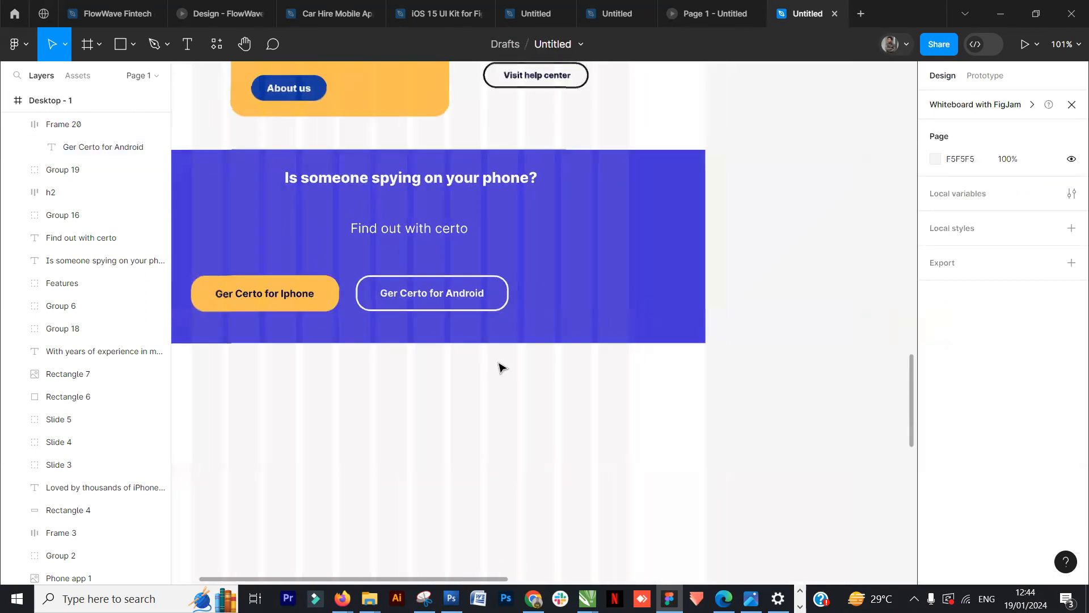
scroll(501, 377, "down", 4)
Step: Move the "Latest insights" reference frame out of the reference stack, beside the blank area below the purple section
left_click_drag(637, 375, 555, 276)
left_click_drag(850, 337, 628, 355)
scroll(628, 355, "up", 5)
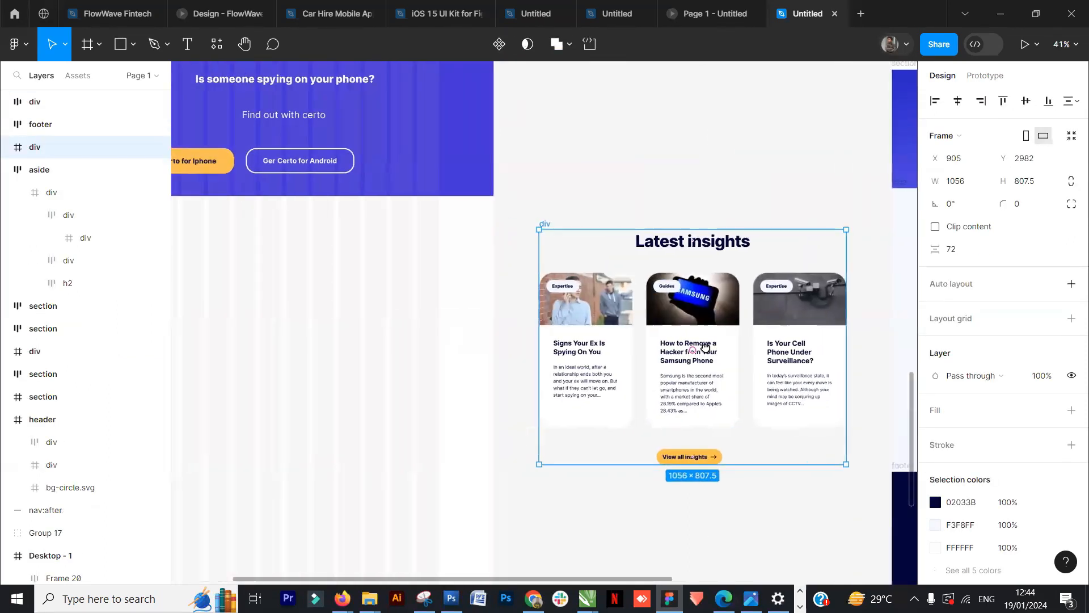
scroll(565, 241, "left", 1)
Step: Duplicate the "Find out with certo" text below the purple section and change the copy to "Latest insights"
left_click(324, 117)
left_click_drag(322, 234, 323, 238)
double_click(323, 236)
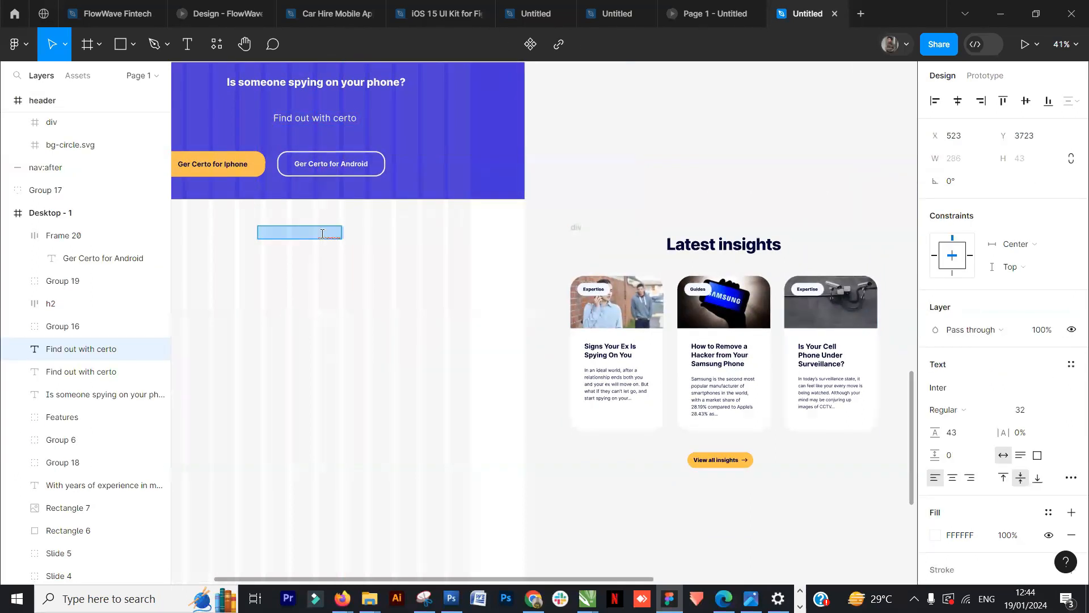
key("BackSpace")
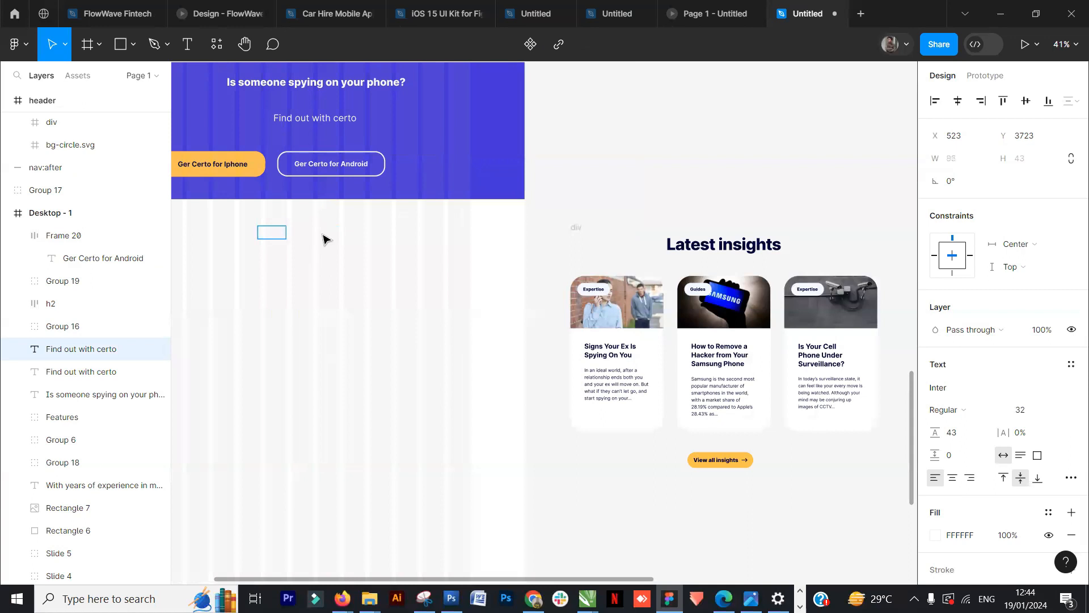
type("Latest insights")
key("Escape")
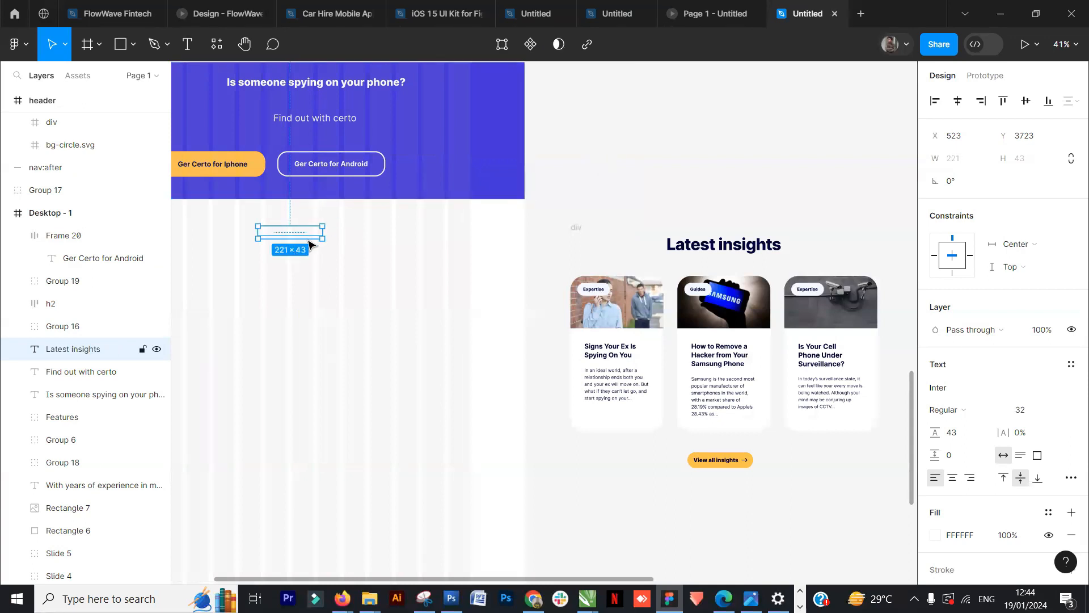
Step: Set the "Latest insights" text colour to near-black 170202
left_click(936, 535)
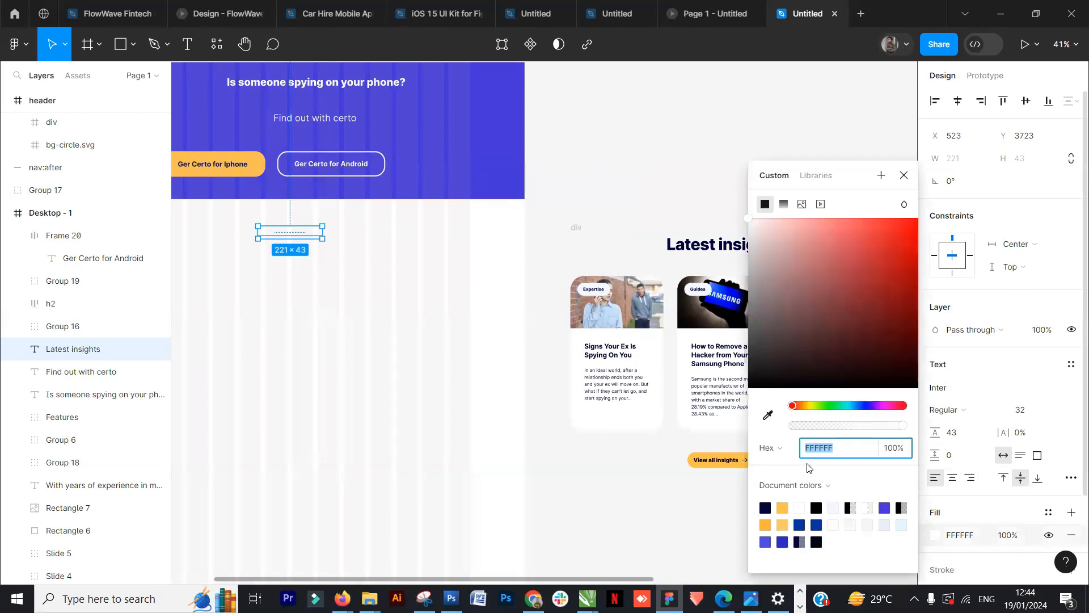
left_click(904, 375)
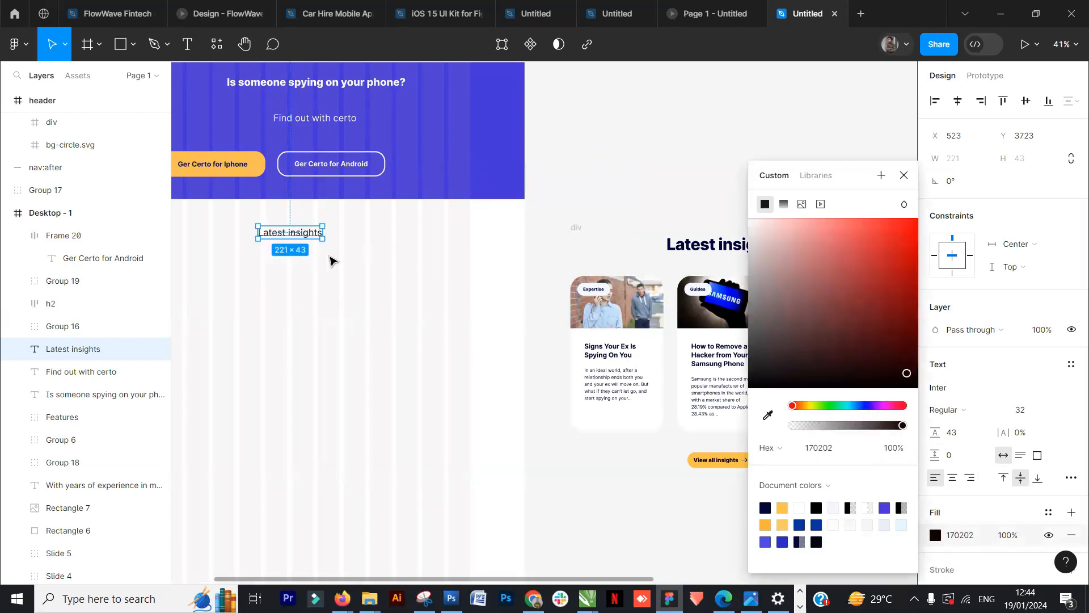
left_click(330, 257)
Step: Format the "Latest insights" heading in Bold at size 48
left_click(300, 236)
left_click(1056, 410)
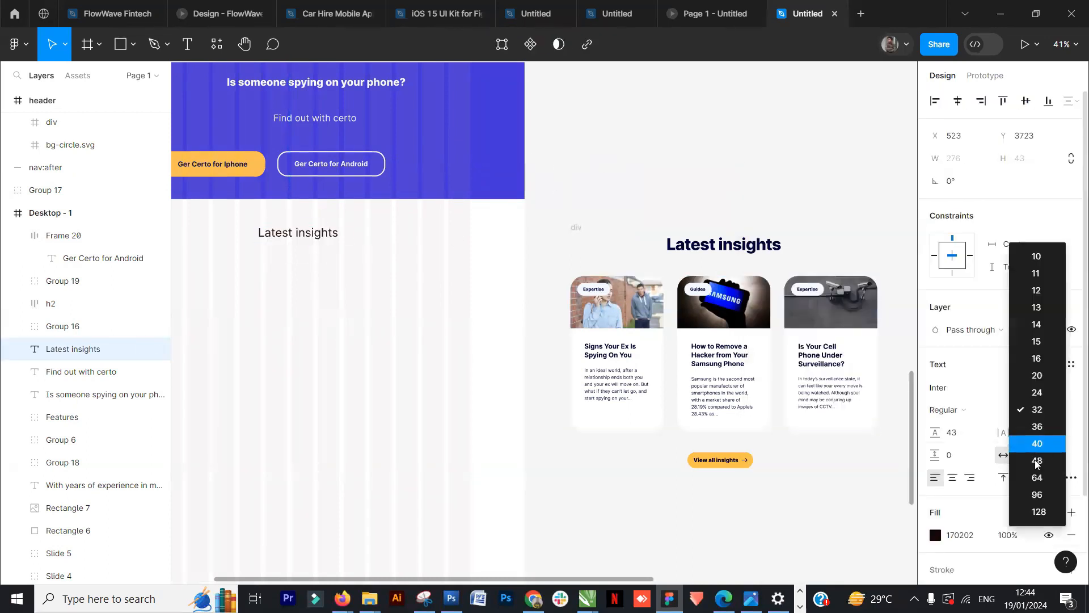
left_click(1036, 461)
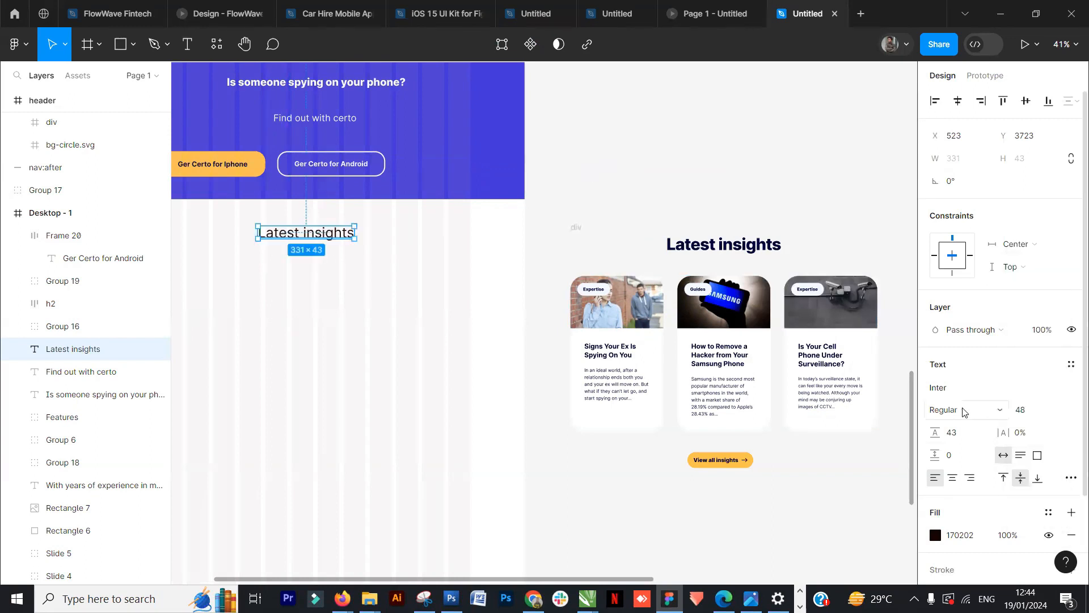
left_click(1001, 409)
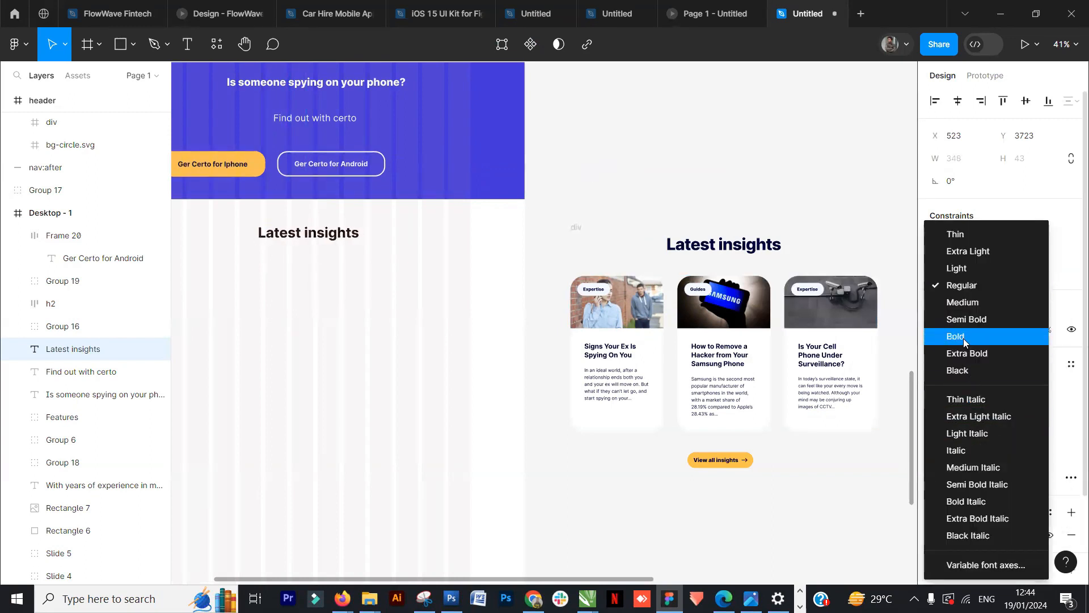
left_click(963, 339)
Step: Centre the "Latest insights" heading horizontally on the page, just below the purple section
left_click_drag(339, 236, 333, 236)
left_click_drag(364, 337, 595, 340)
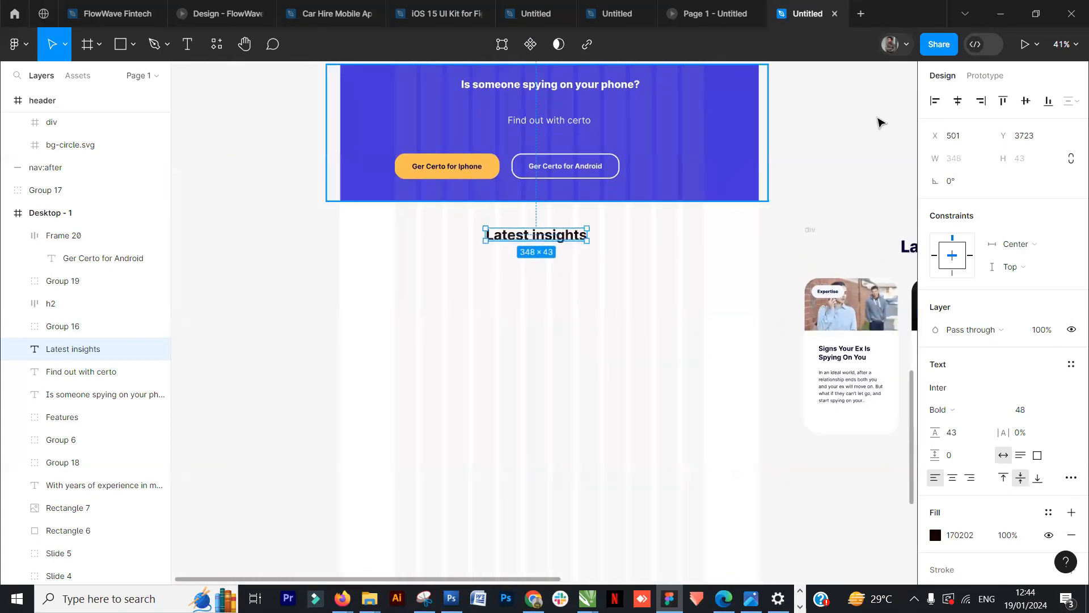
left_click(958, 100)
left_click_drag(588, 240, 590, 234)
left_click_drag(822, 181, 712, 186)
left_click(697, 223)
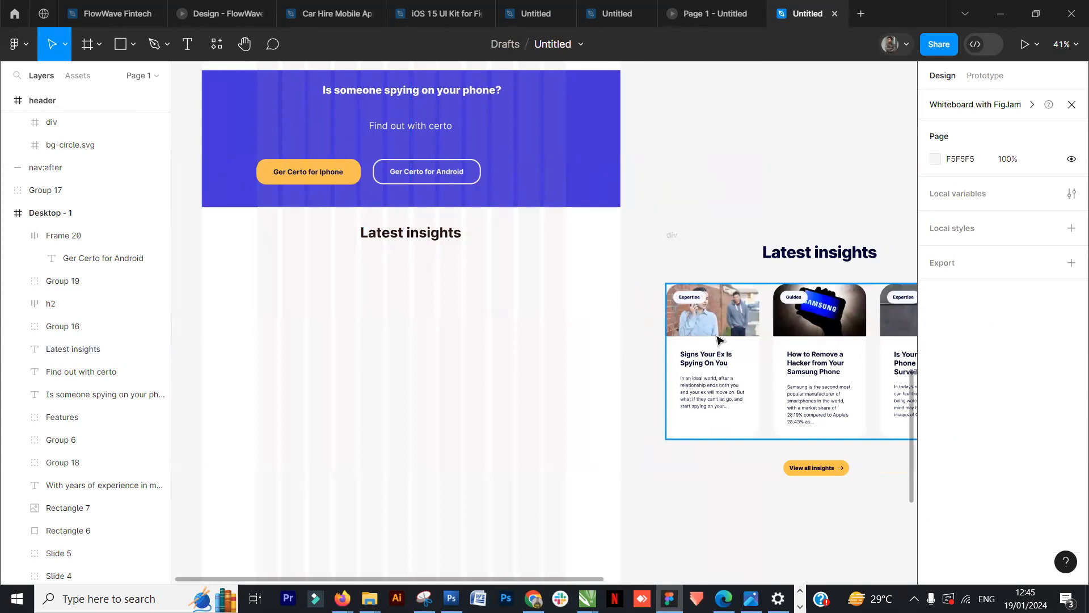
Step: Examine the first article card in the reference frame: its image, rounded corners, tag, title and text
scroll(313, 326, "up", 2)
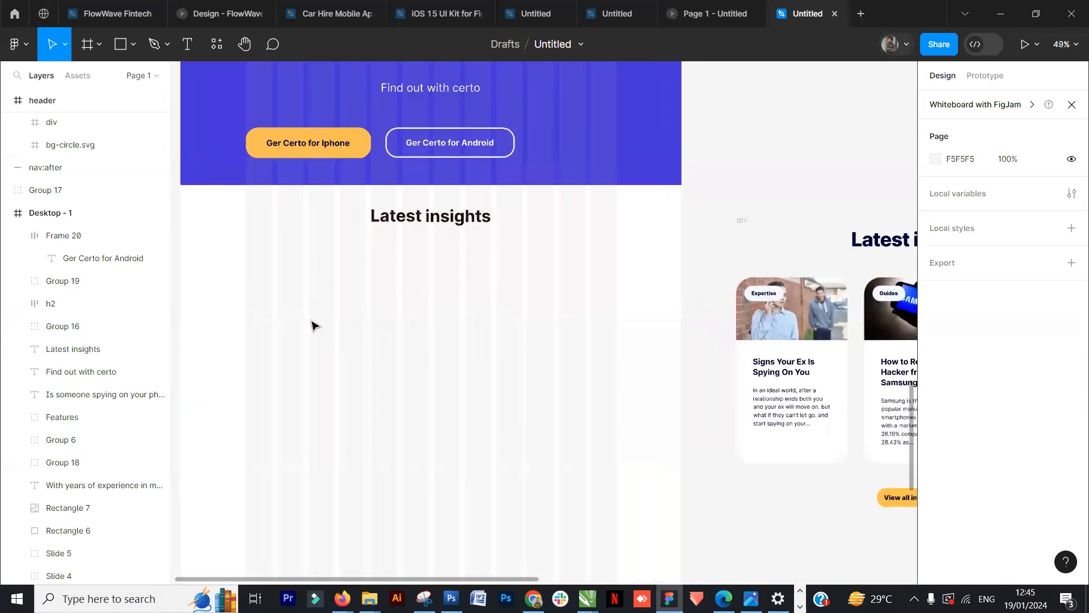
left_click_drag(408, 306, 443, 299)
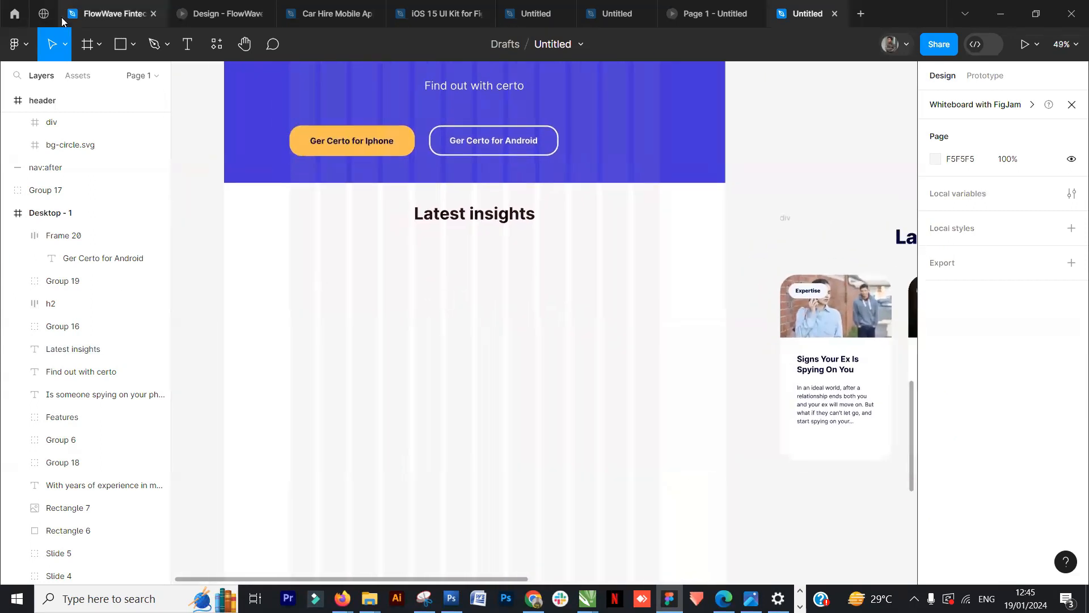
key("r")
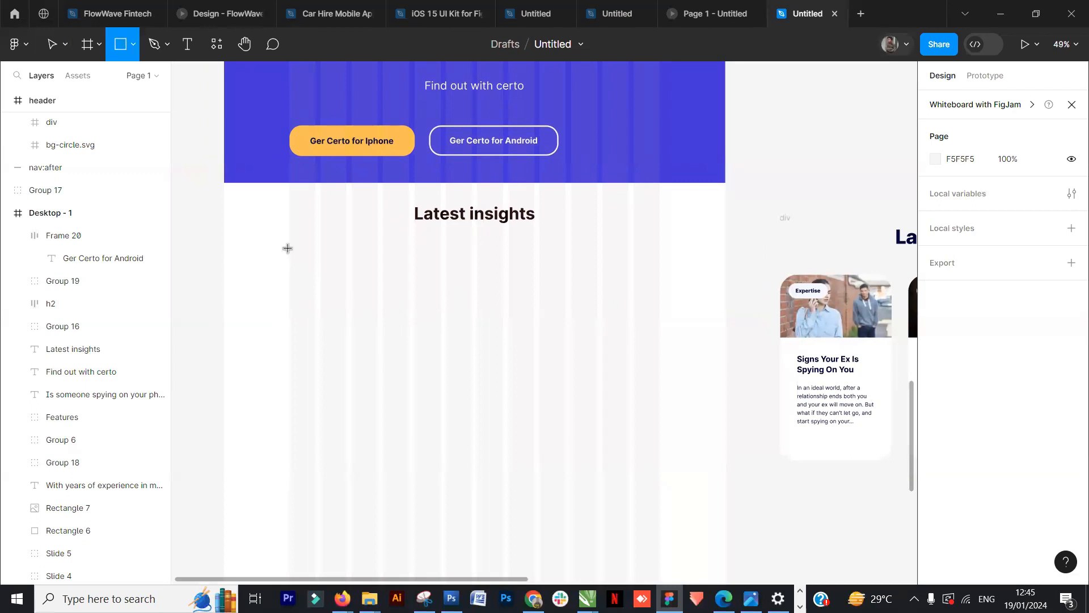
left_click_drag(704, 359, 537, 357)
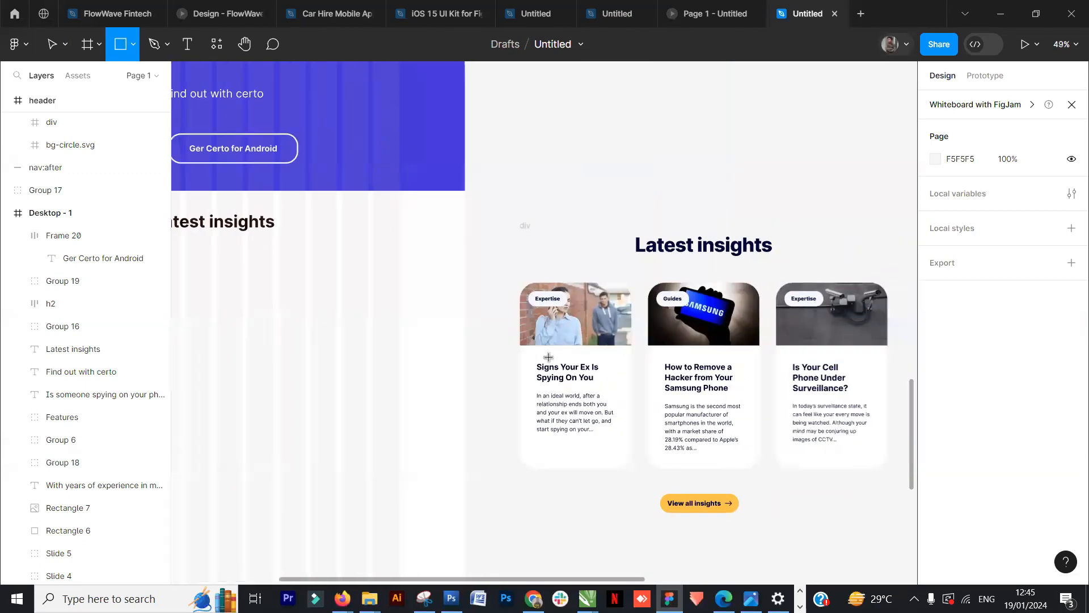
scroll(549, 354, "up", 8)
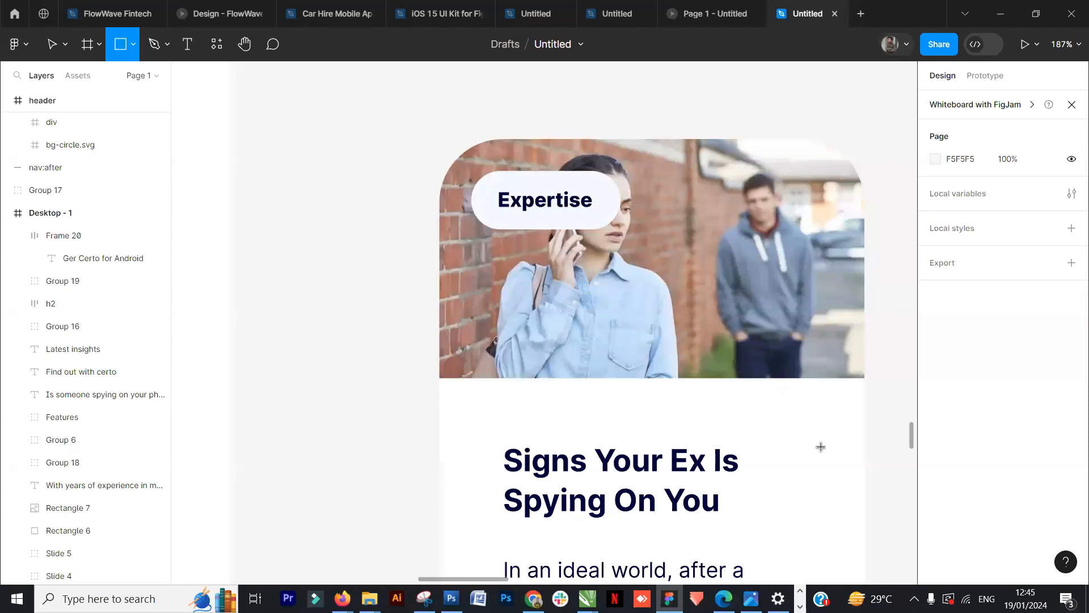
scroll(820, 446, "down", 7)
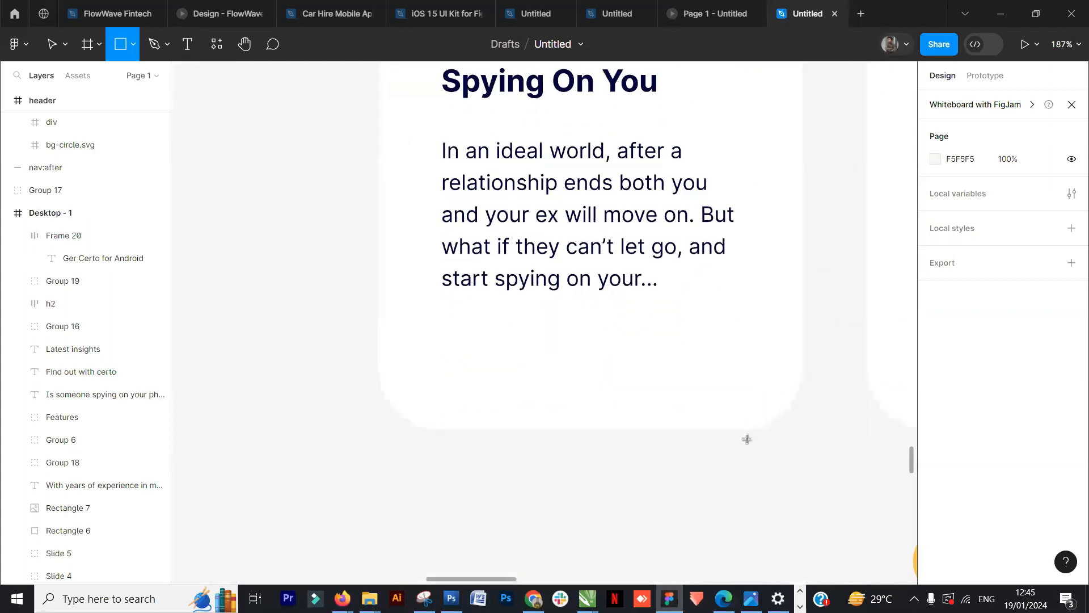
scroll(581, 418, "up", 4)
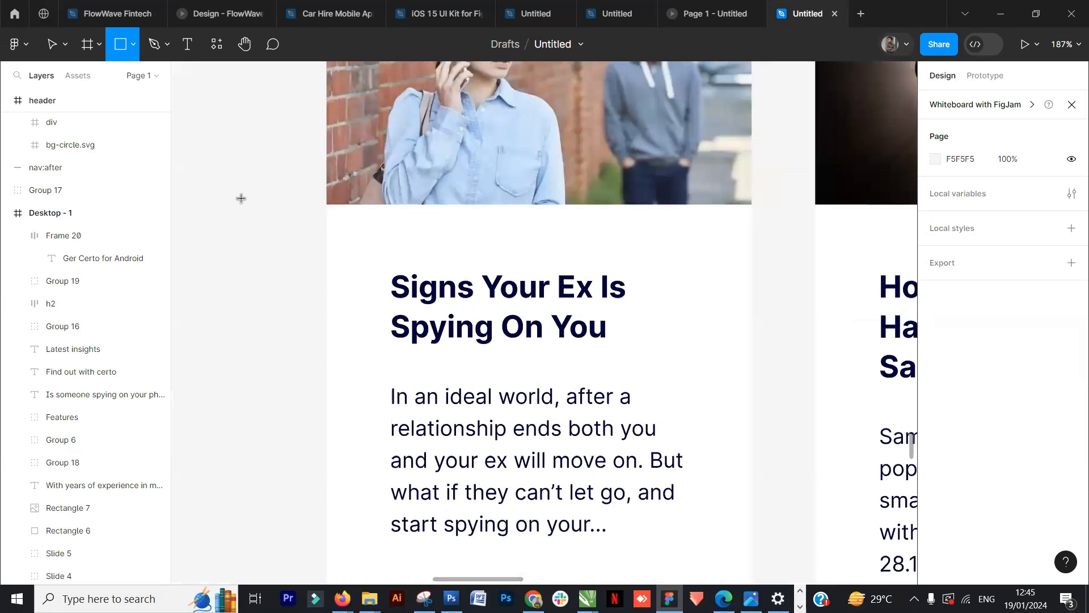
scroll(542, 116, "left", 5)
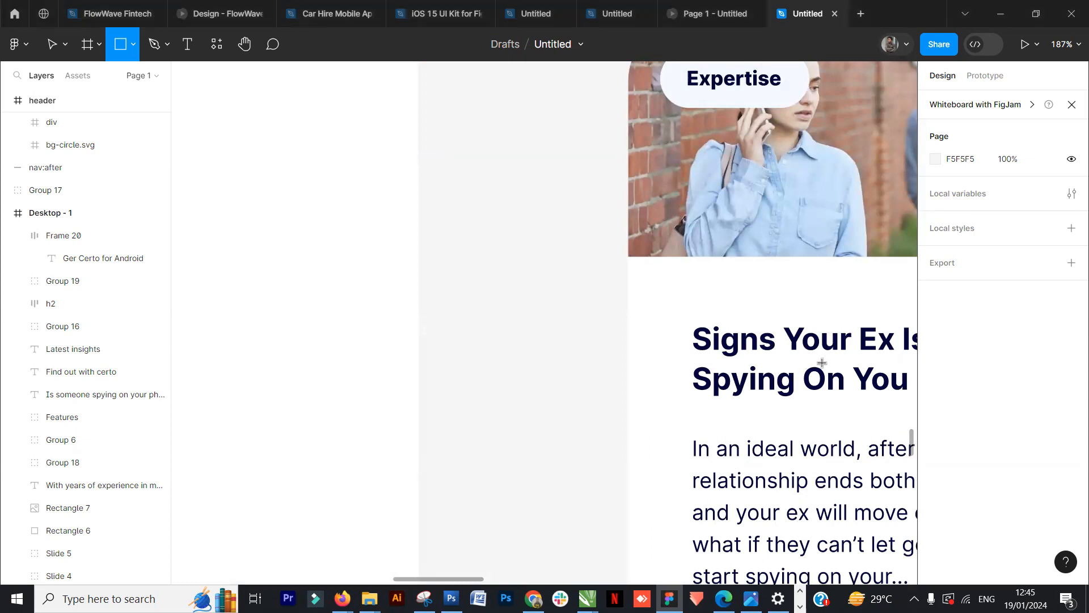
Step: Try drawing a rectangle across the edge of the first reference card, and delete it
left_click_drag(550, 299, 905, 355)
key("Delete")
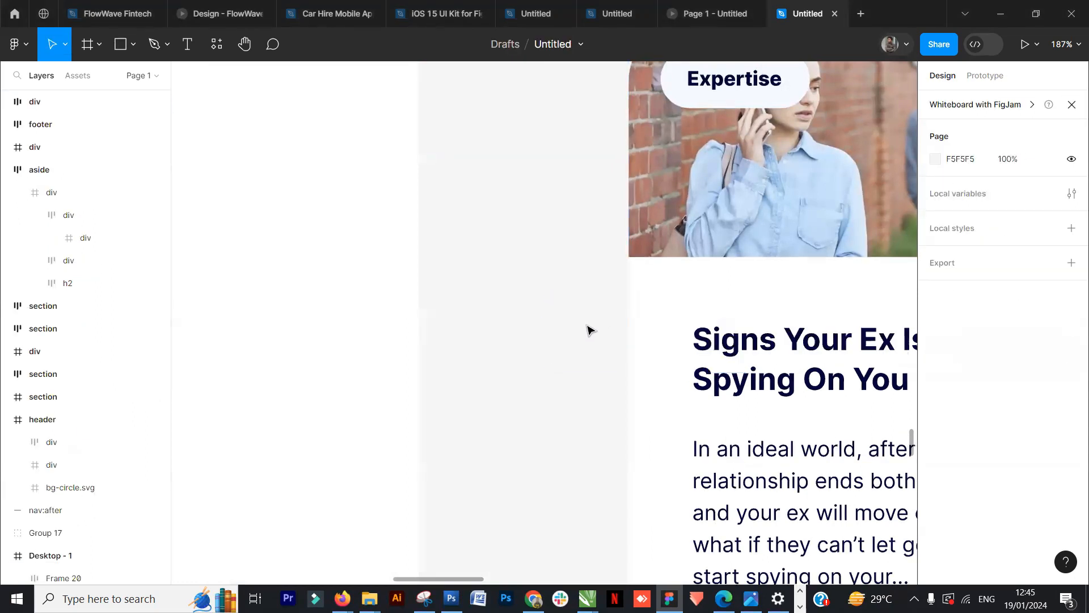
Step: Draw a grey rectangle about 268 by 201 px below the "Latest insights" heading for the first card's image
scroll(586, 329, "down", 10)
left_click_drag(494, 352, 602, 370)
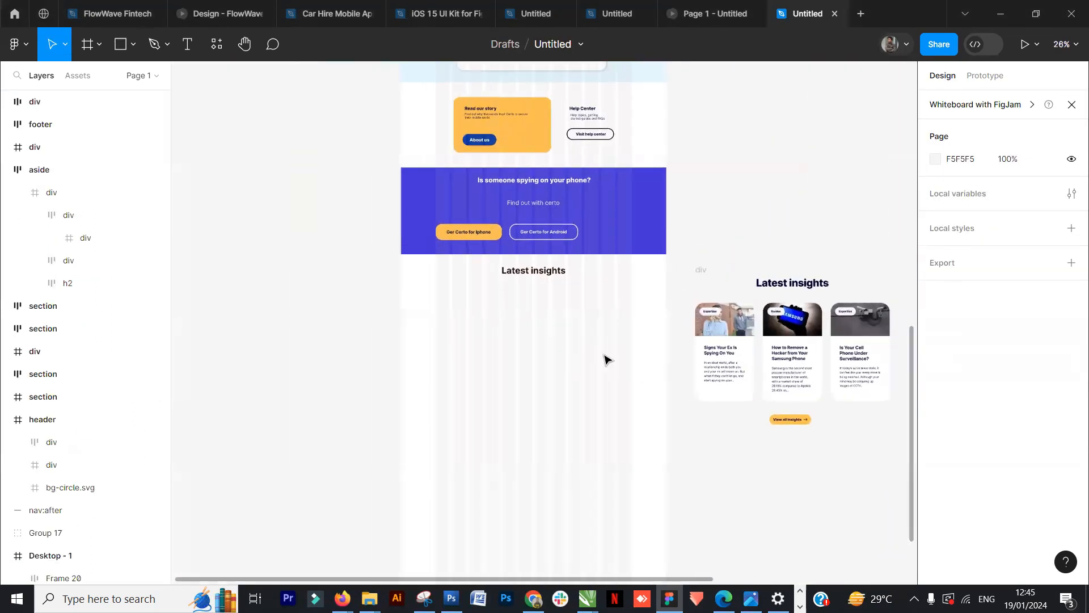
scroll(641, 346, "up", 4)
left_click(120, 43)
left_click_drag(215, 239, 327, 418)
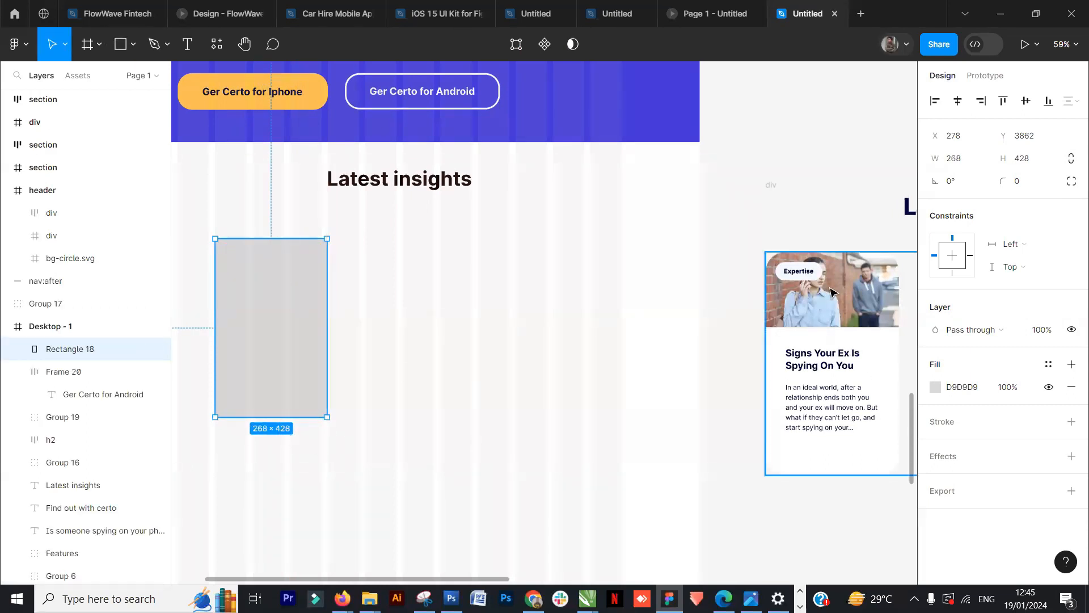
left_click_drag(281, 418, 287, 322)
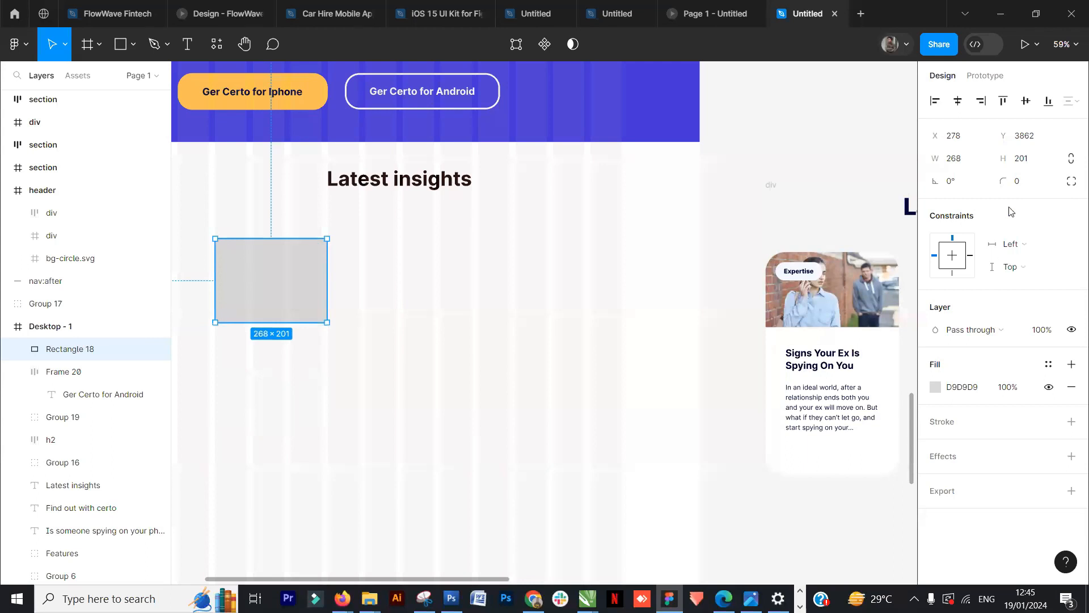
Step: Round the grey rectangle's corners with a radius of 35
left_click(1021, 185)
key("Return")
left_click(744, 244)
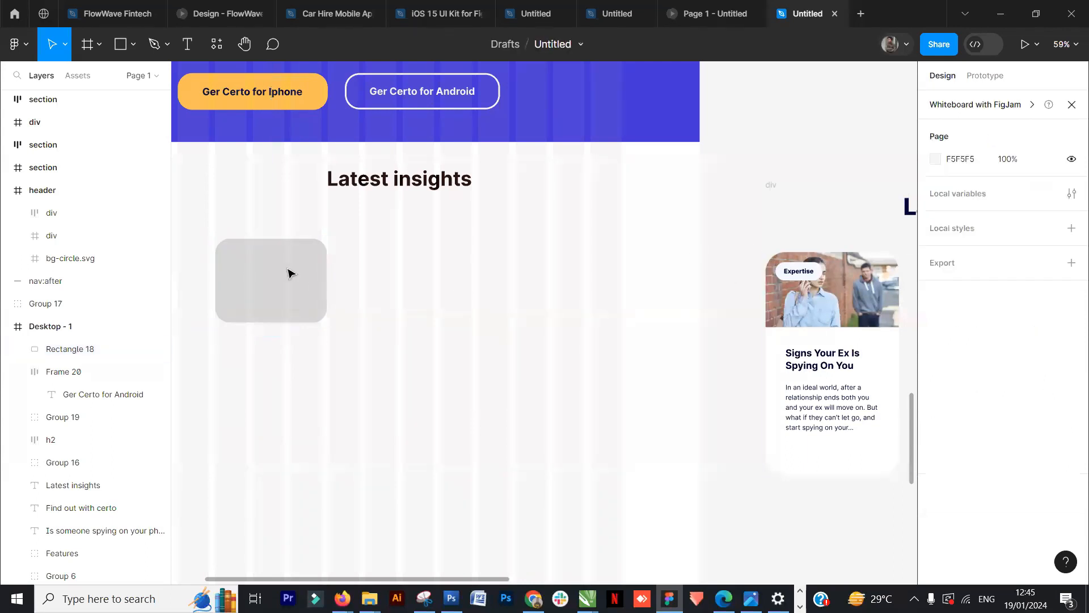
Step: Set the grey rectangle's two bottom corner radii to 0, keeping only the top corners rounded
left_click(286, 304)
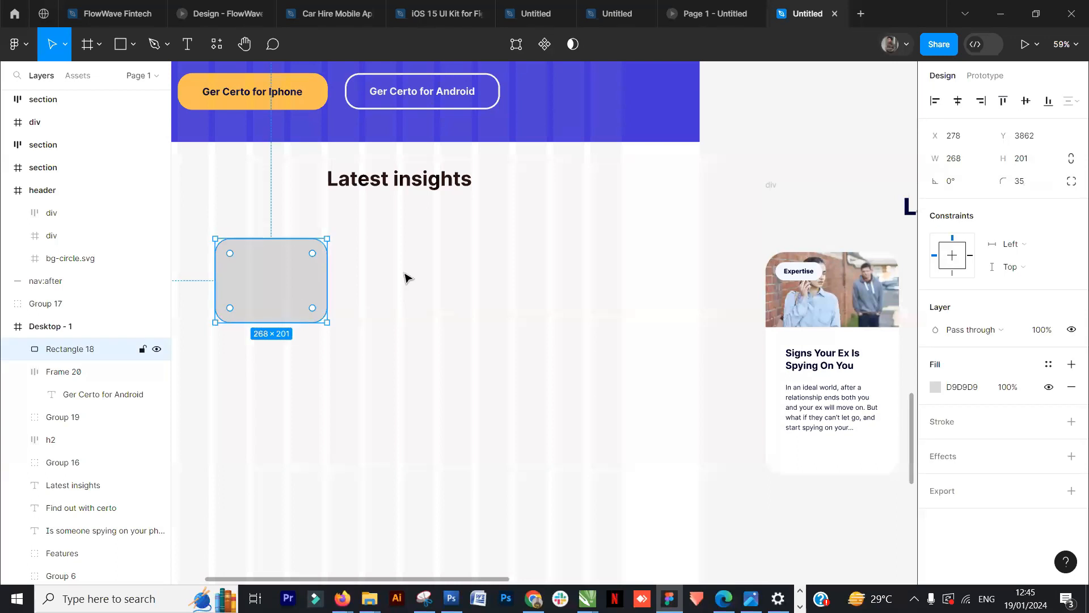
left_click(755, 202)
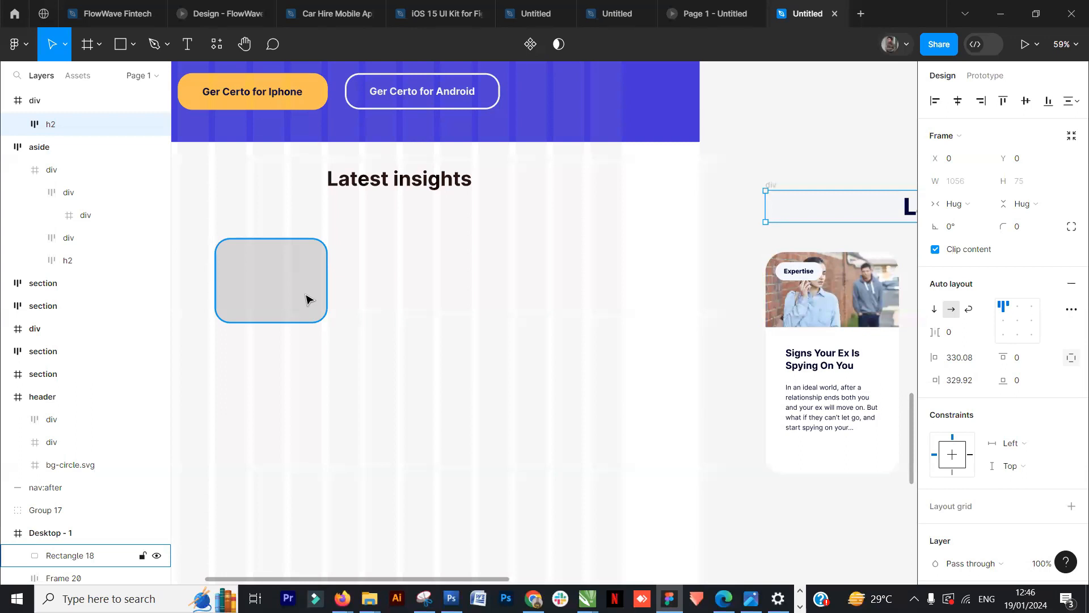
left_click(280, 295)
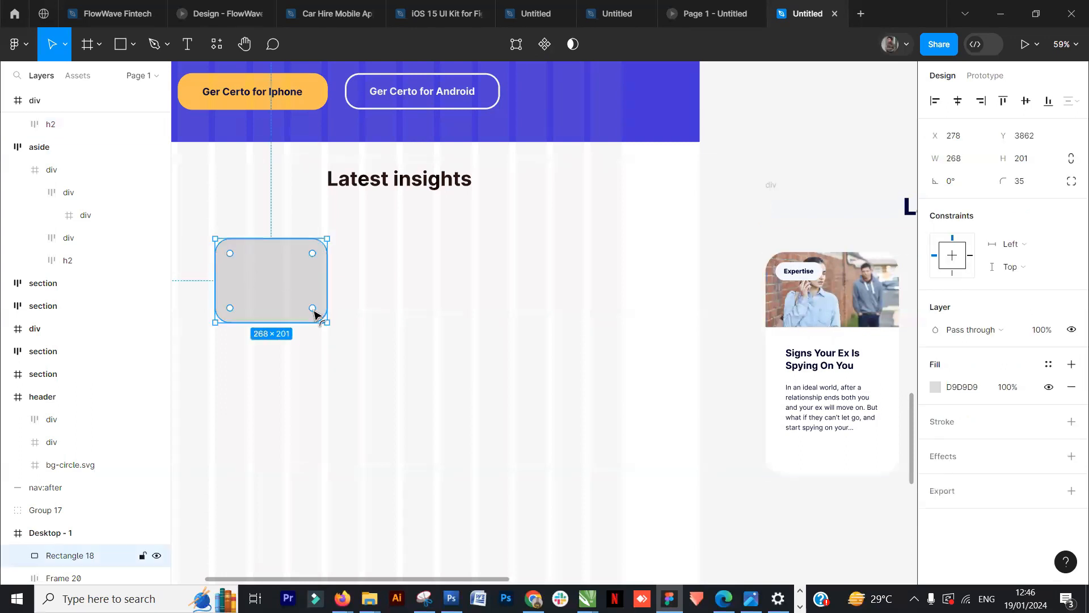
left_click(1072, 183)
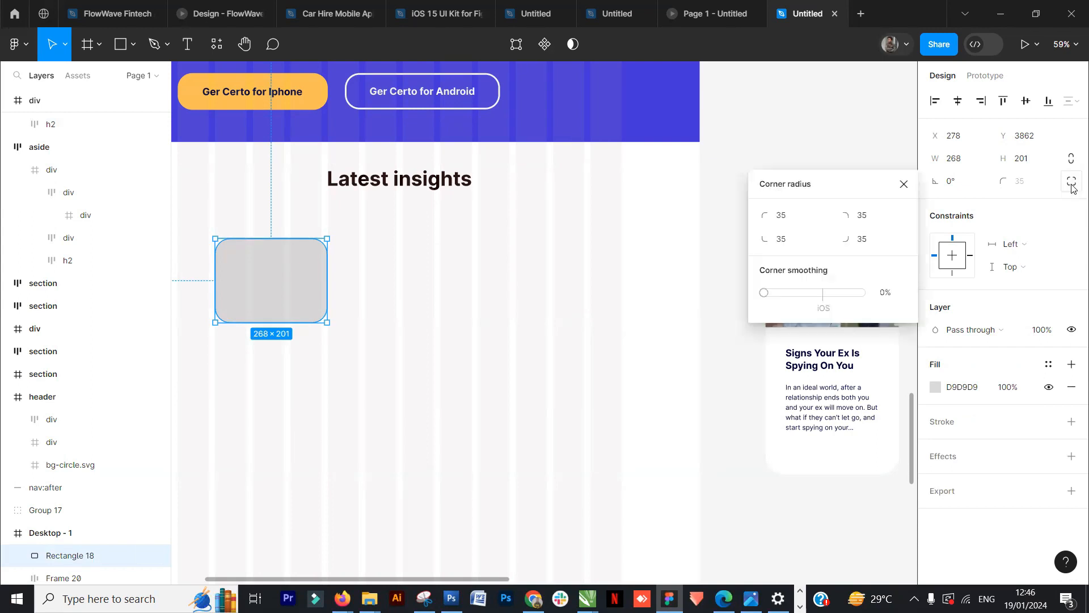
left_click(790, 243)
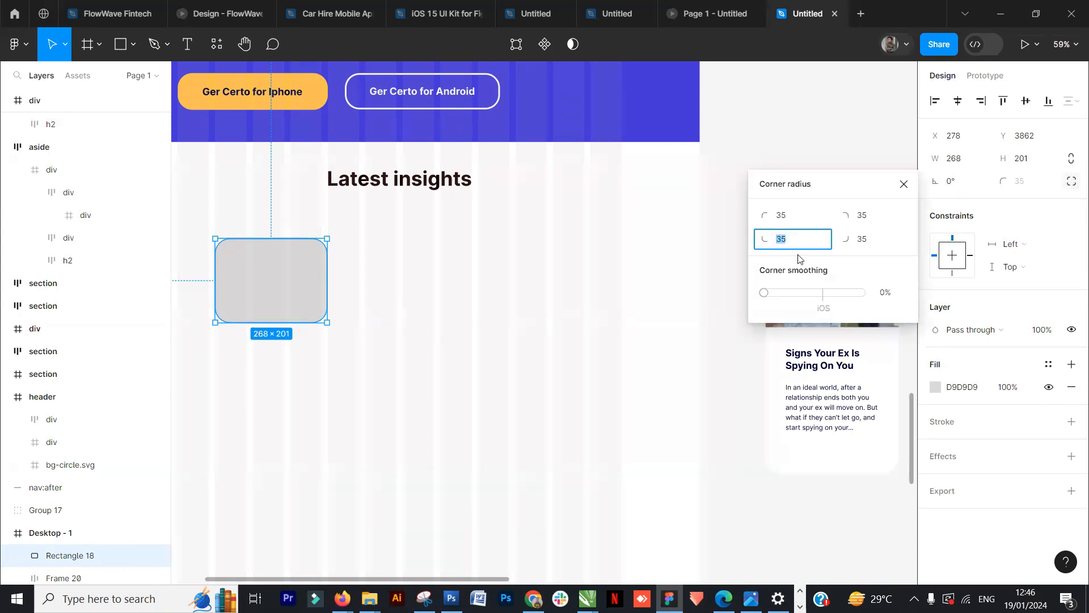
left_click(874, 239)
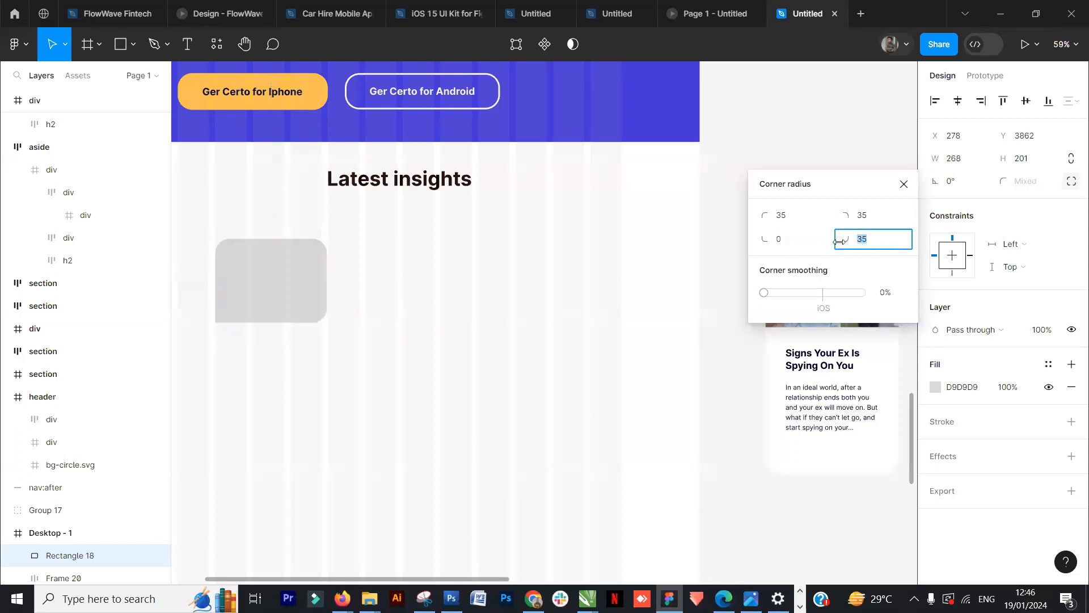
type("0")
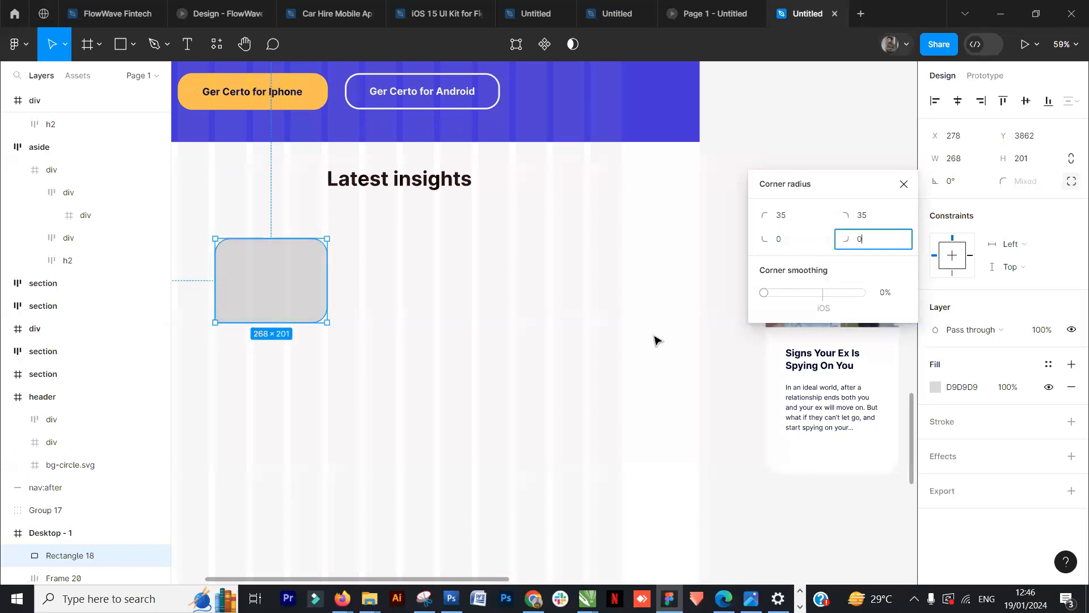
left_click(656, 340)
Step: Shorten the grey rectangle from its bottom edge to a height of 172
scroll(291, 261, "up", 5)
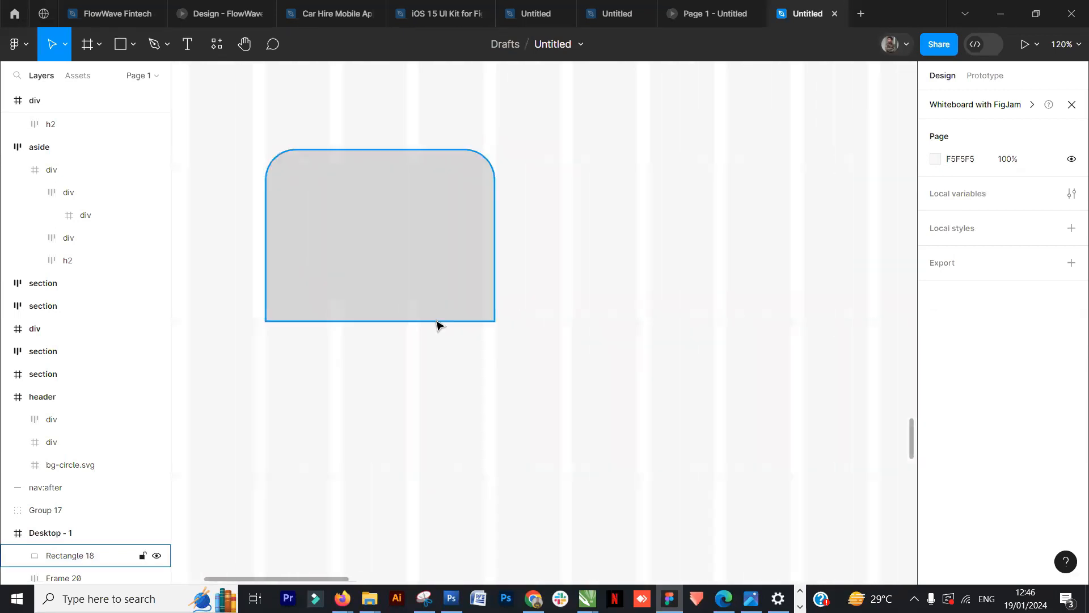
left_click(365, 266)
left_click(615, 312)
left_click(393, 315)
left_click_drag(394, 319, 395, 296)
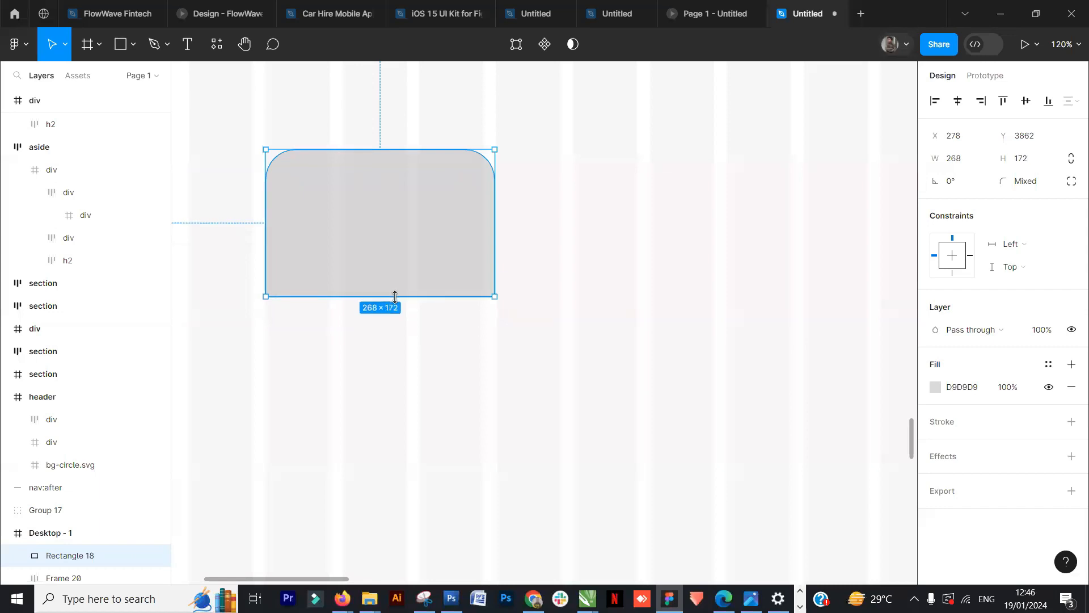
left_click(603, 265)
Step: Fill the grey rectangle with the image hgdjdrier from the resources folder
left_click(441, 255)
scroll(640, 377, "down", 5)
scroll(573, 346, "right", 5)
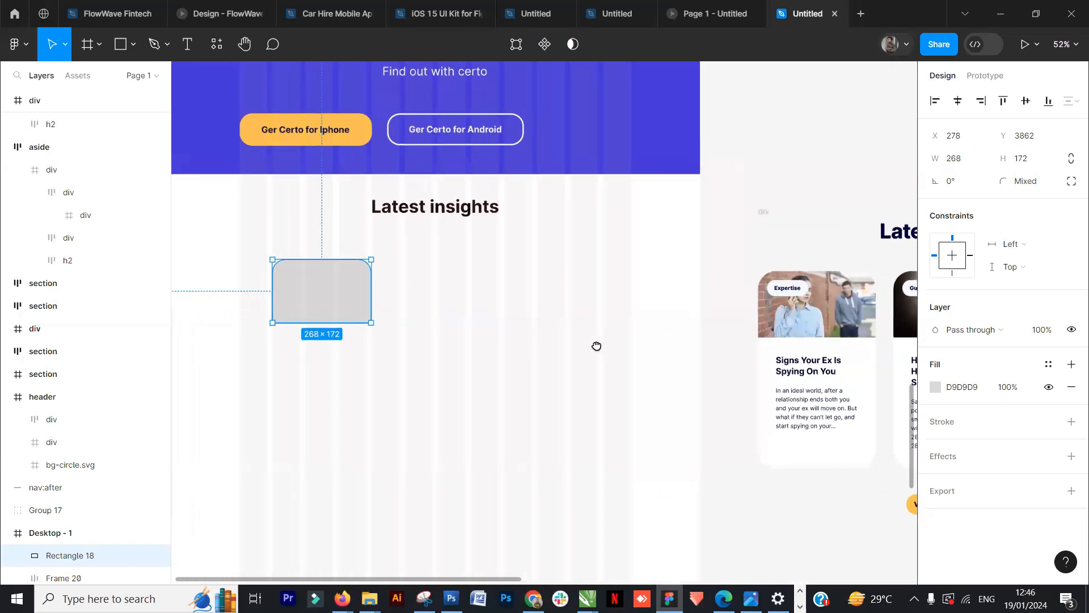
left_click(936, 388)
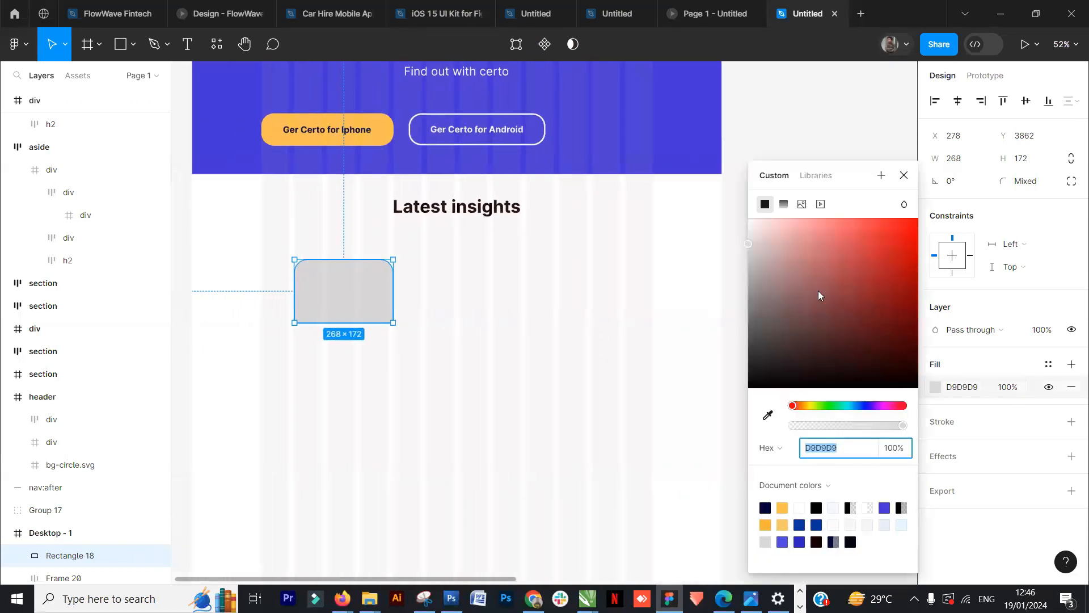
left_click(802, 205)
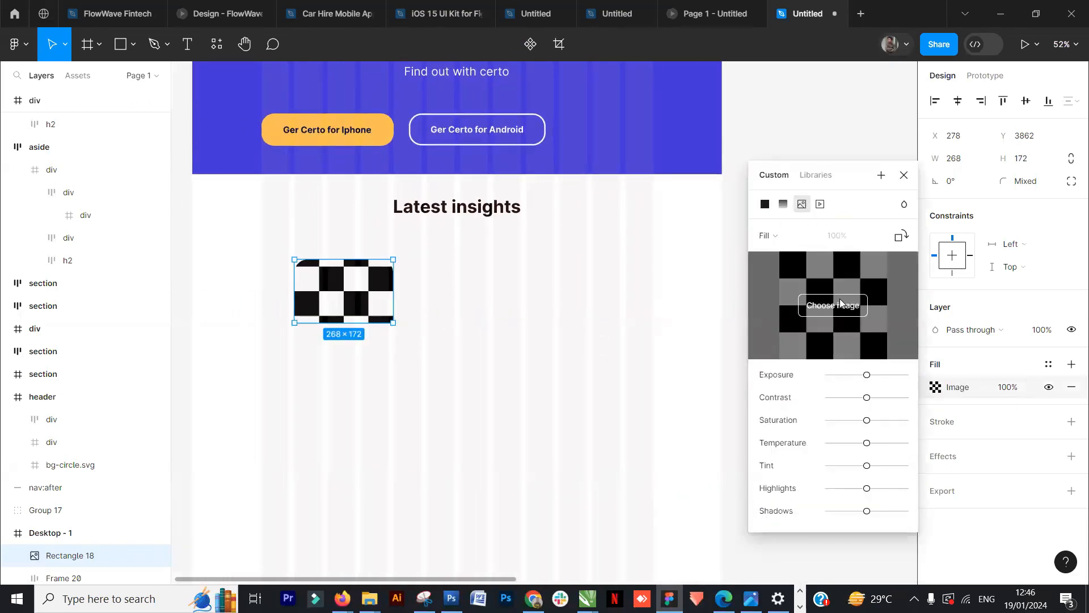
left_click(840, 303)
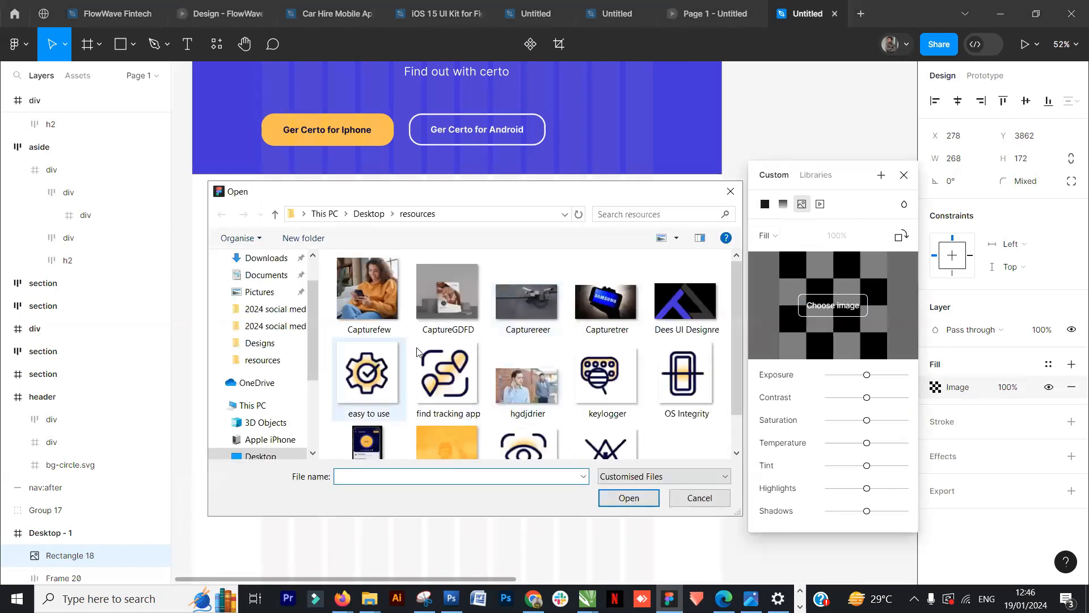
left_click_drag(584, 202, 468, 115)
left_click(417, 299)
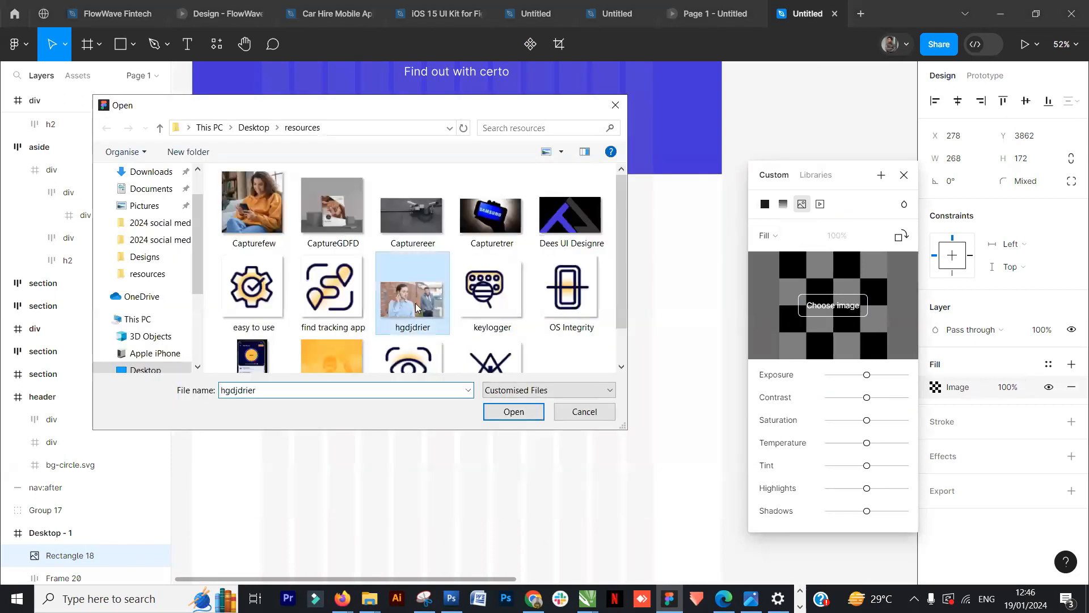
left_click(511, 413)
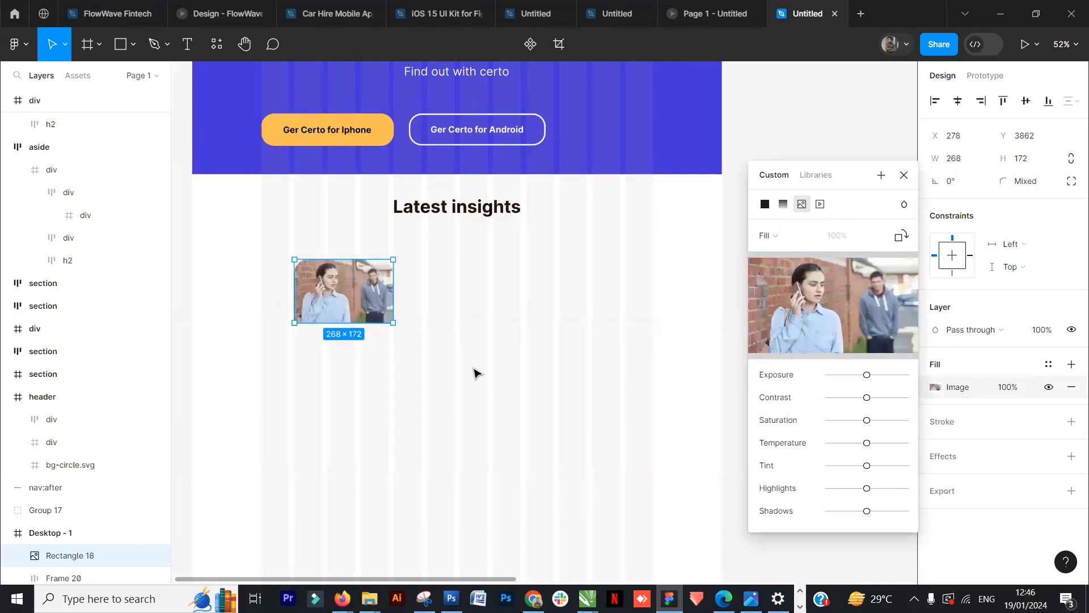
left_click(459, 327)
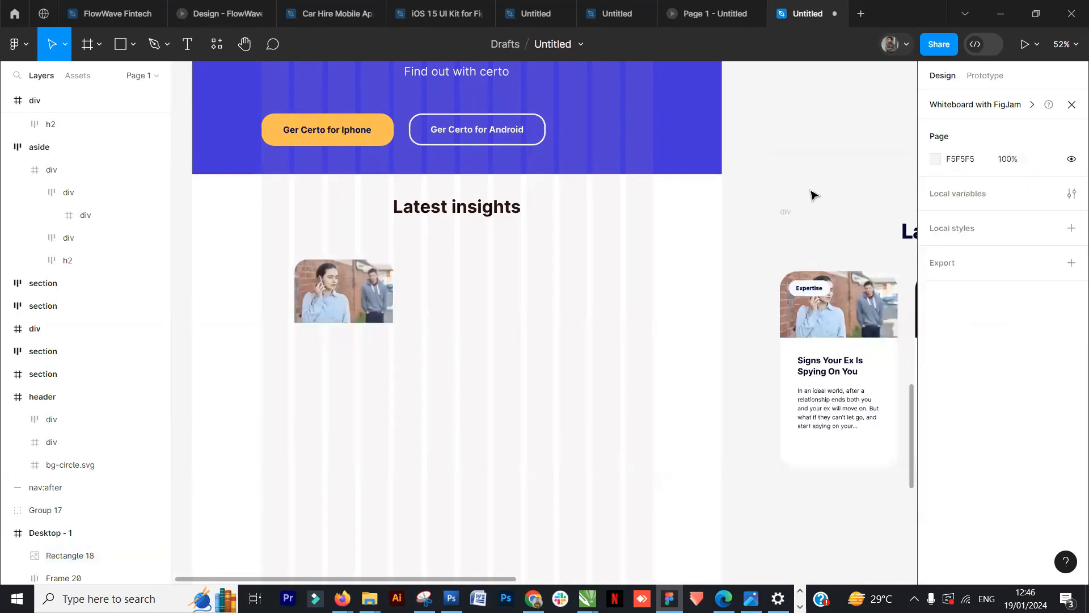
Step: Try moving the card photo down to about X 236, Y 4041, and undo the move
scroll(532, 359, "up", 3)
scroll(577, 329, "down", 5)
left_click(418, 299)
left_click(418, 300)
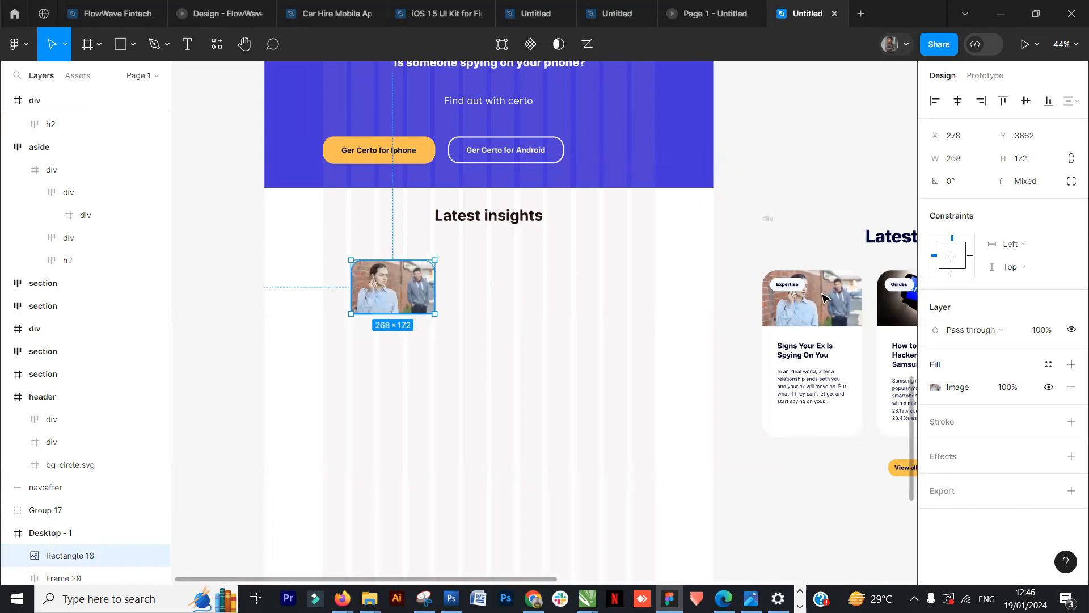
left_click_drag(419, 291, 378, 342)
key("alt+shift")
scroll(416, 343, "up", 3)
scroll(415, 343, "up", 3)
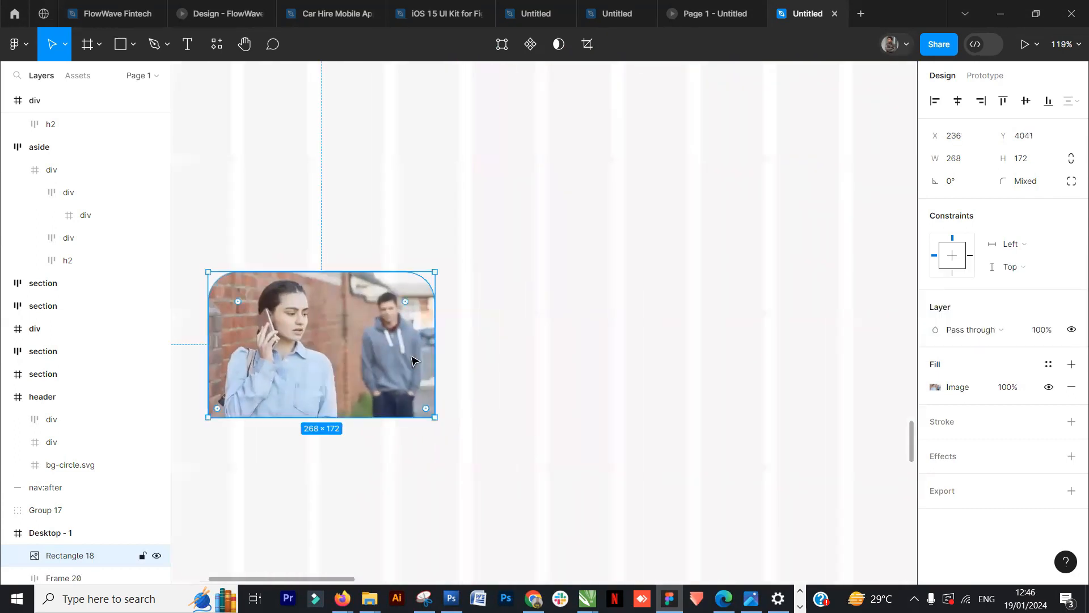
key("ctrl+z")
Step: Duplicate the card photo straight down, placing the copy just below the original at about Y 4041
left_click_drag(406, 197, 412, 346)
left_click(544, 292)
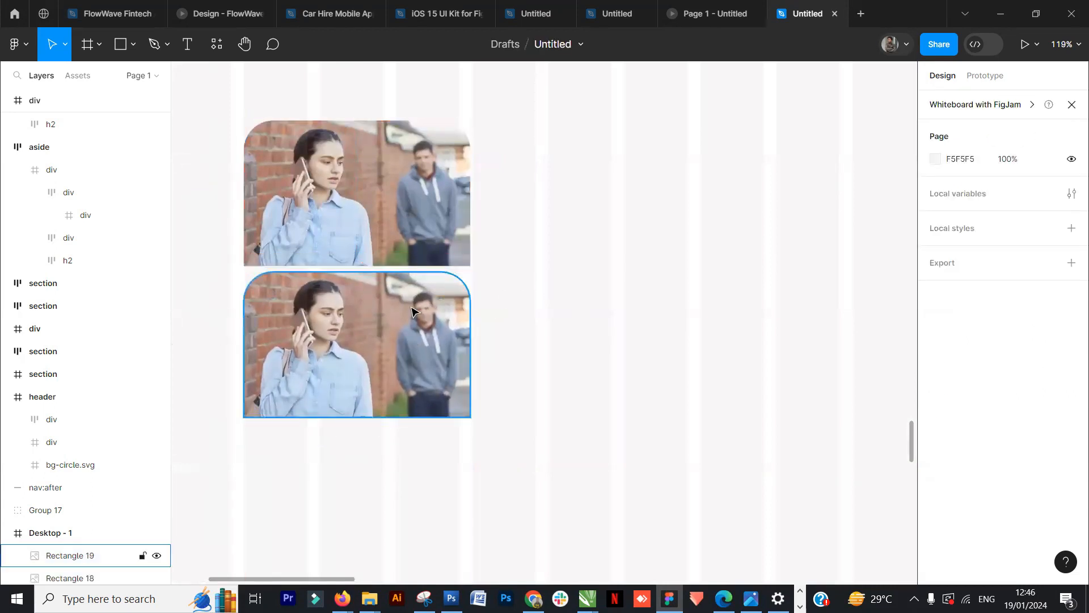
Step: Examine the first reference card's white text panel beneath its photo, including the rounded bottom corners
scroll(543, 293, "down", 4)
left_click_drag(790, 330, 561, 324)
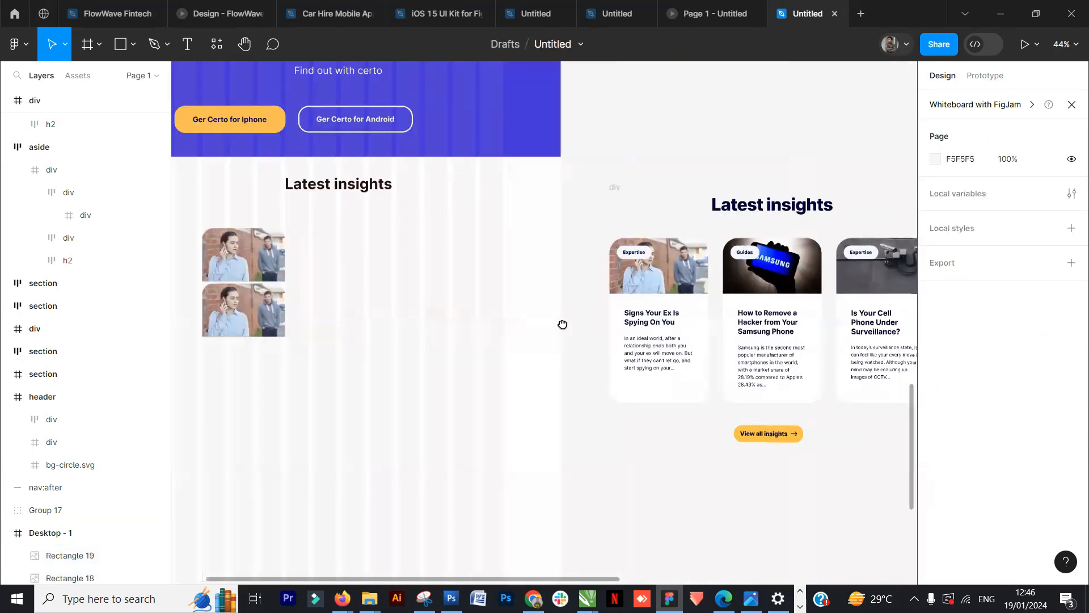
scroll(611, 323, "up", 2)
scroll(611, 327, "up", 3)
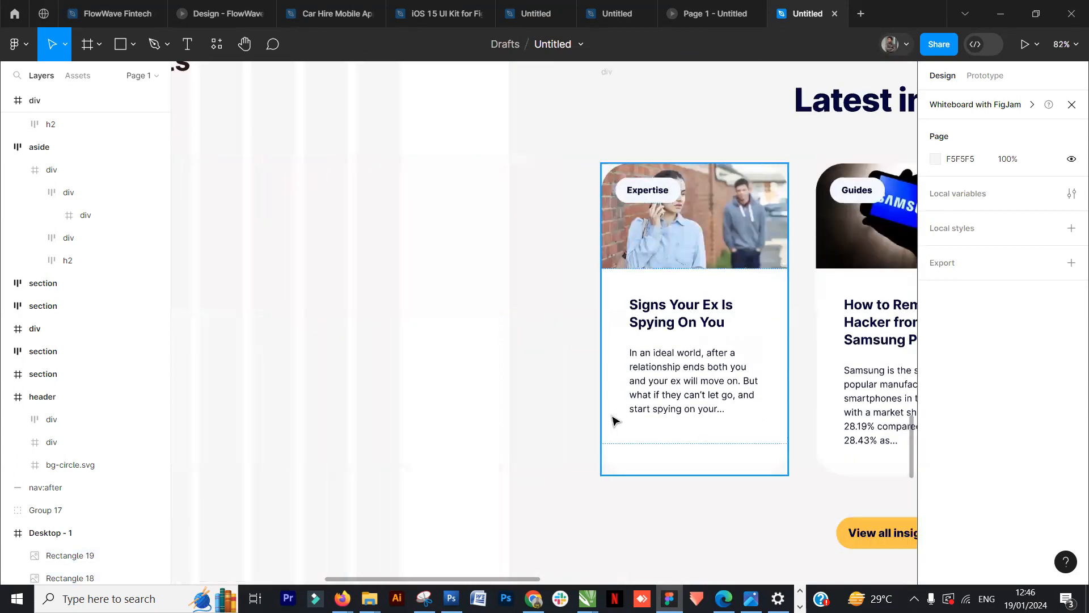
left_click(622, 464)
left_click(624, 493)
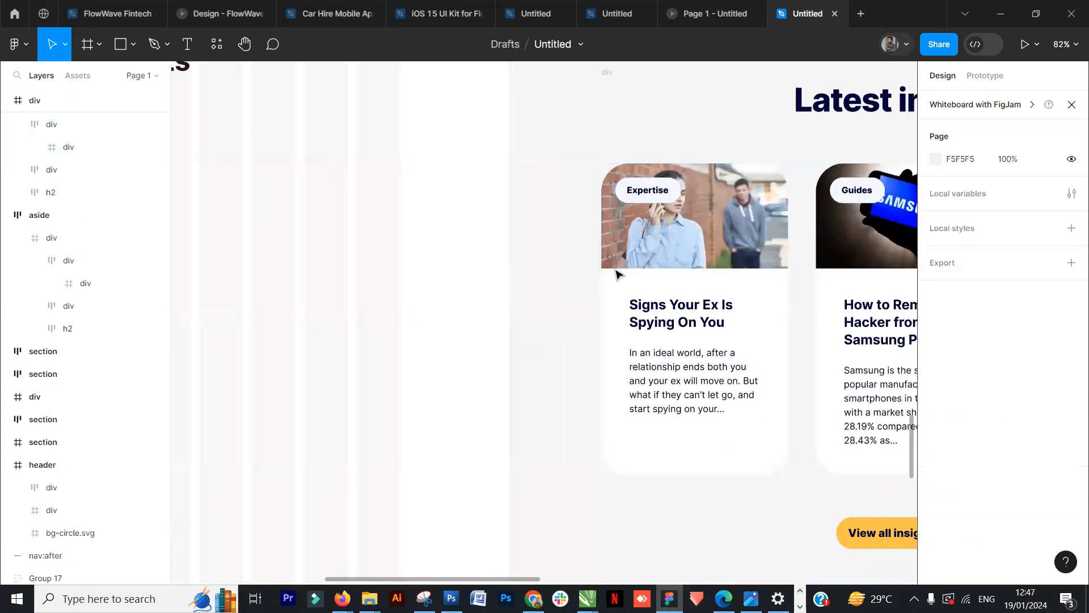
left_click_drag(510, 411, 1078, 432)
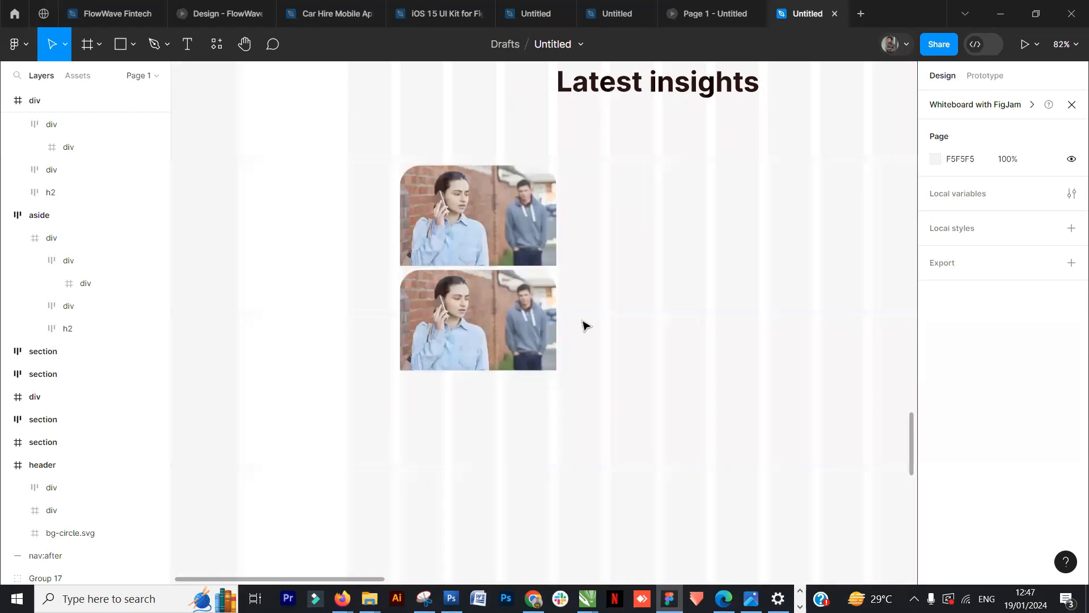
Step: Try rotating the lower photo copy by 180°, and undo the rotation
left_click(549, 312)
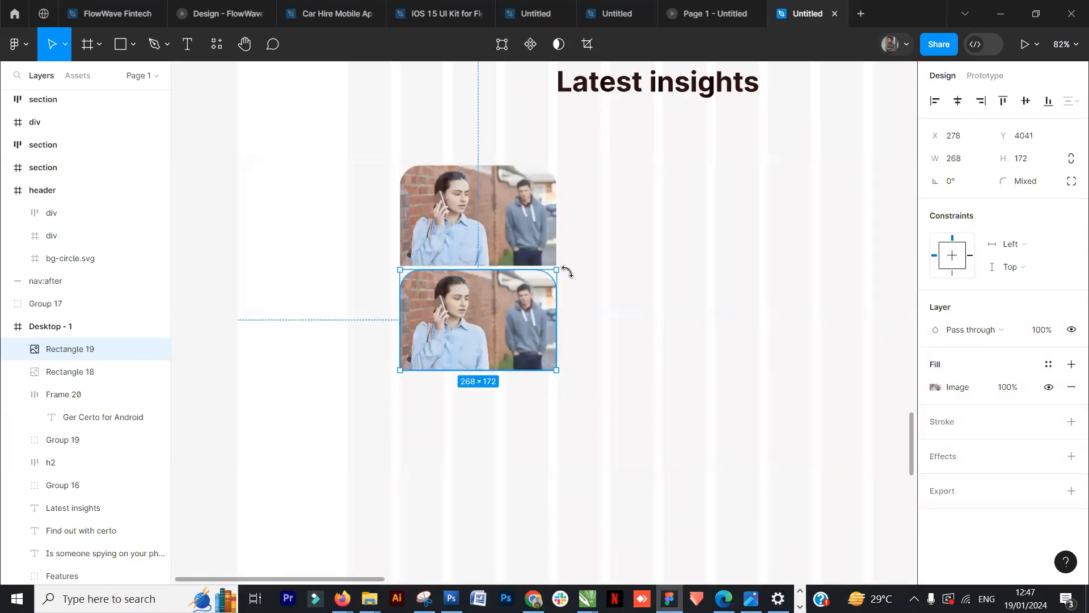
left_click_drag(564, 336, 423, 341)
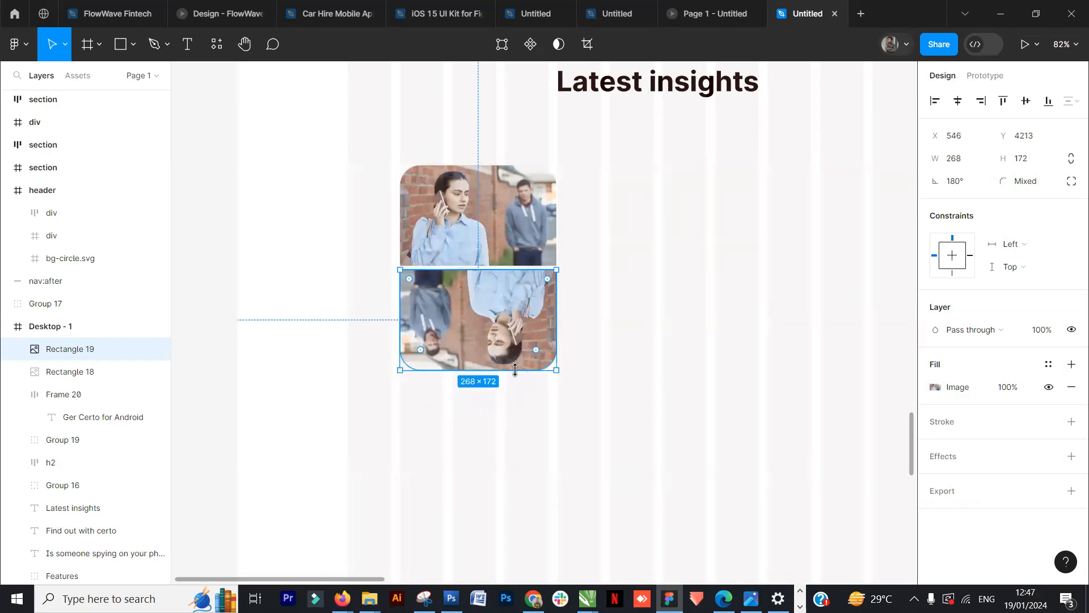
key("ctrl+z")
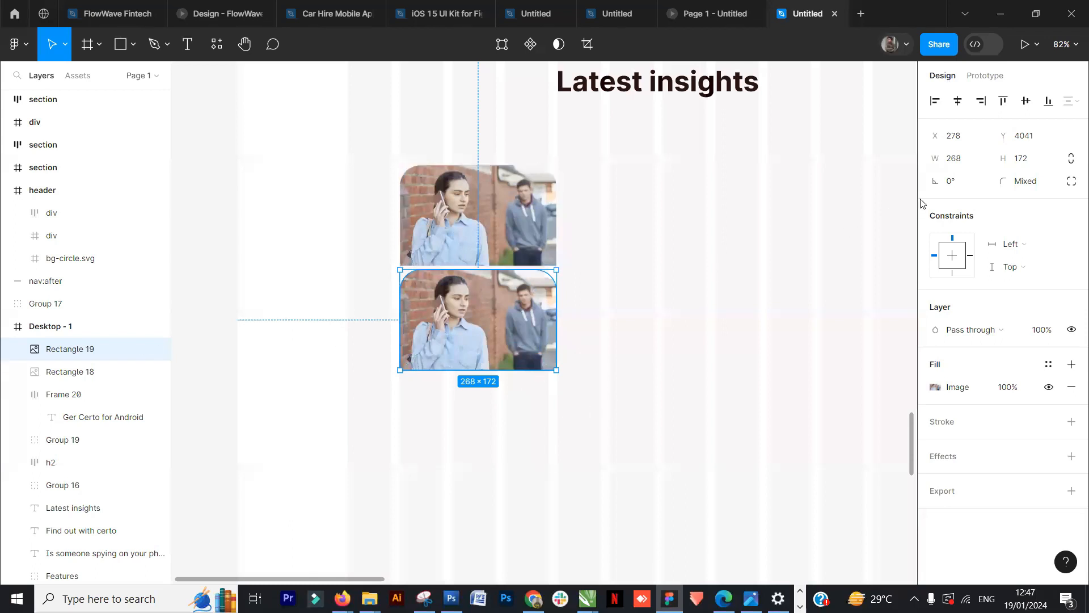
Step: Rotate the lower photo copy by 180° so its rounded corners face downward
left_click(962, 188)
key("Return")
left_click_drag(565, 286, 426, 352)
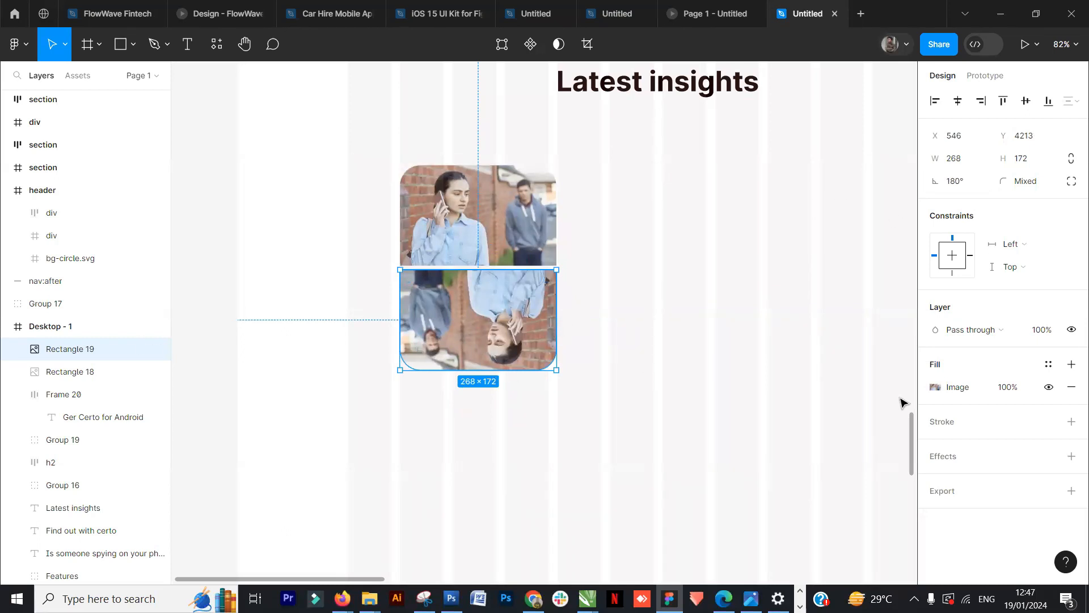
Step: Stretch the rotated copy downward to a height of about 280 for the card's text panel
left_click_drag(478, 405, 473, 433)
scroll(674, 357, "down", 6)
scroll(678, 361, "up", 7)
left_click_drag(628, 348, 390, 370)
left_click_drag(710, 366, 854, 260)
left_click_drag(487, 294, 805, 310)
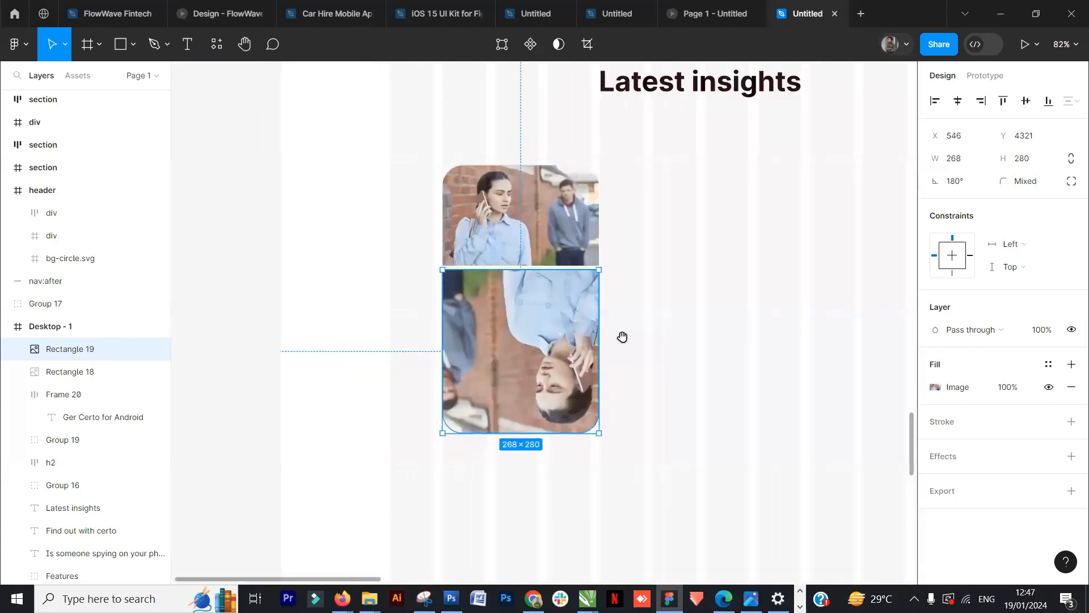
Step: Replace the lower panel's image fill with solid white FFFFFF at 100% opacity
left_click(936, 387)
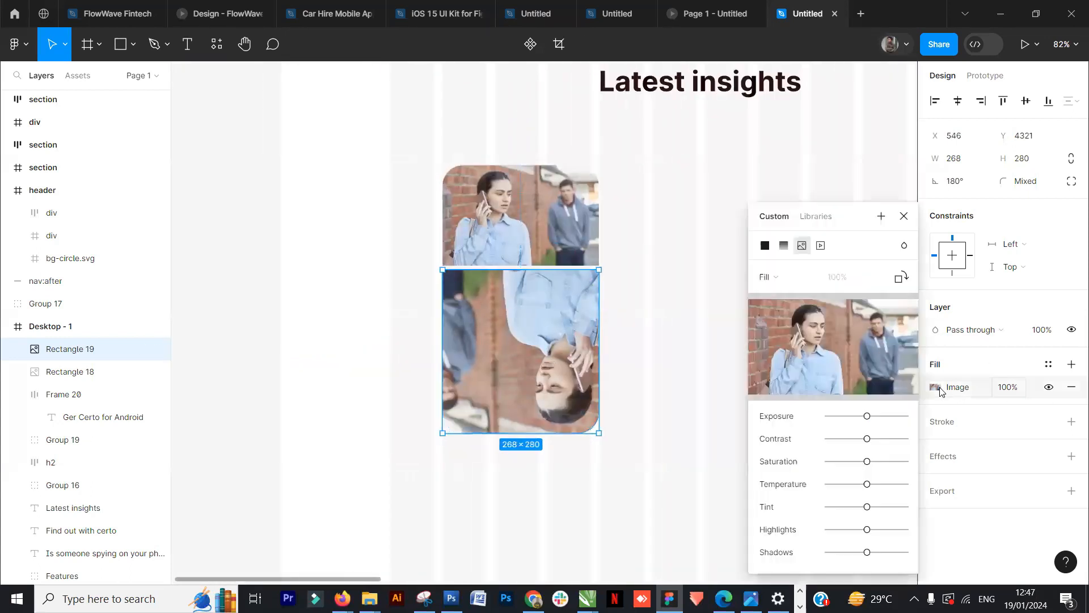
left_click(765, 249)
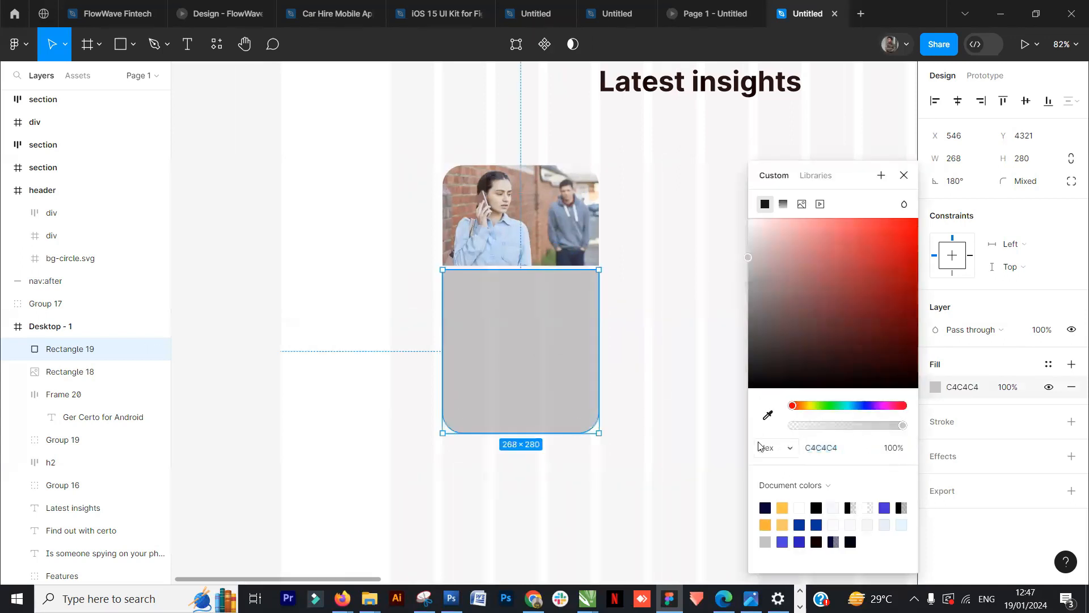
left_click_drag(748, 256, 751, 220)
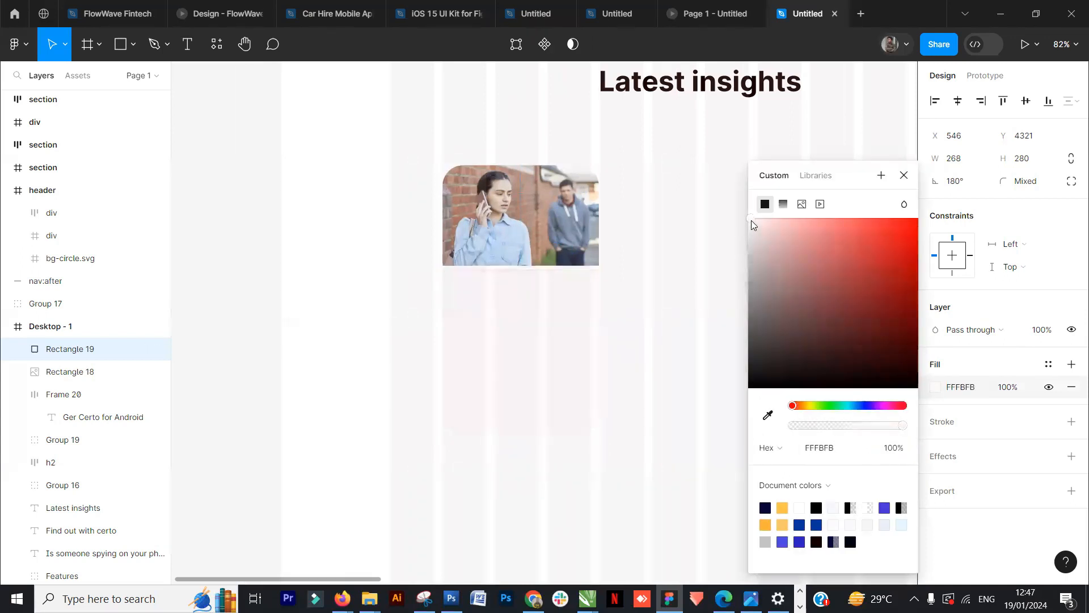
left_click_drag(903, 426, 830, 426)
left_click_drag(541, 361, 224, 364)
key("ctrl+z")
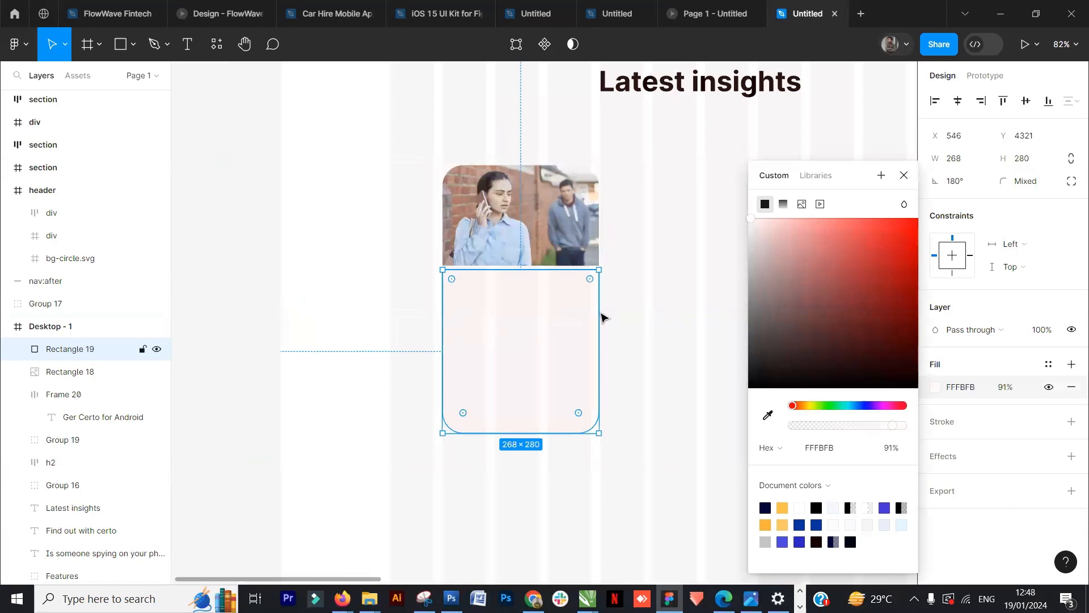
left_click(748, 232)
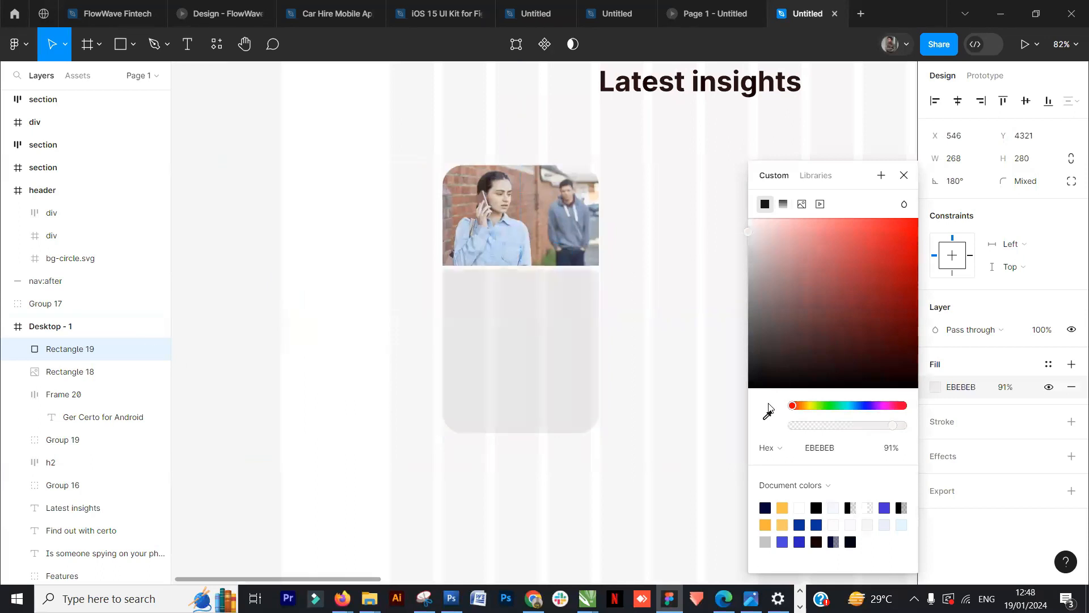
left_click(799, 508)
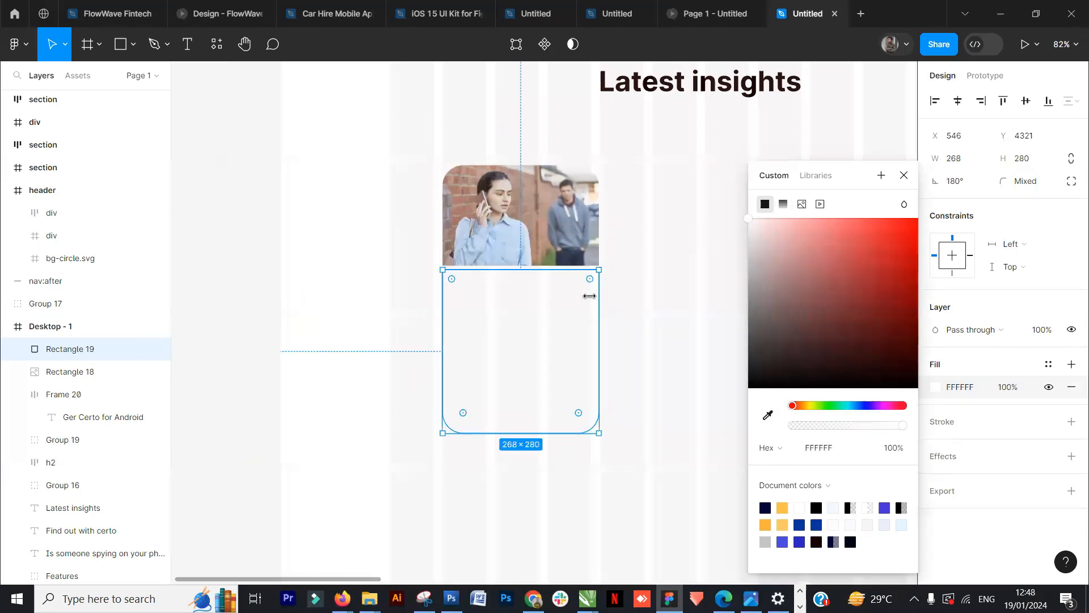
left_click(669, 315)
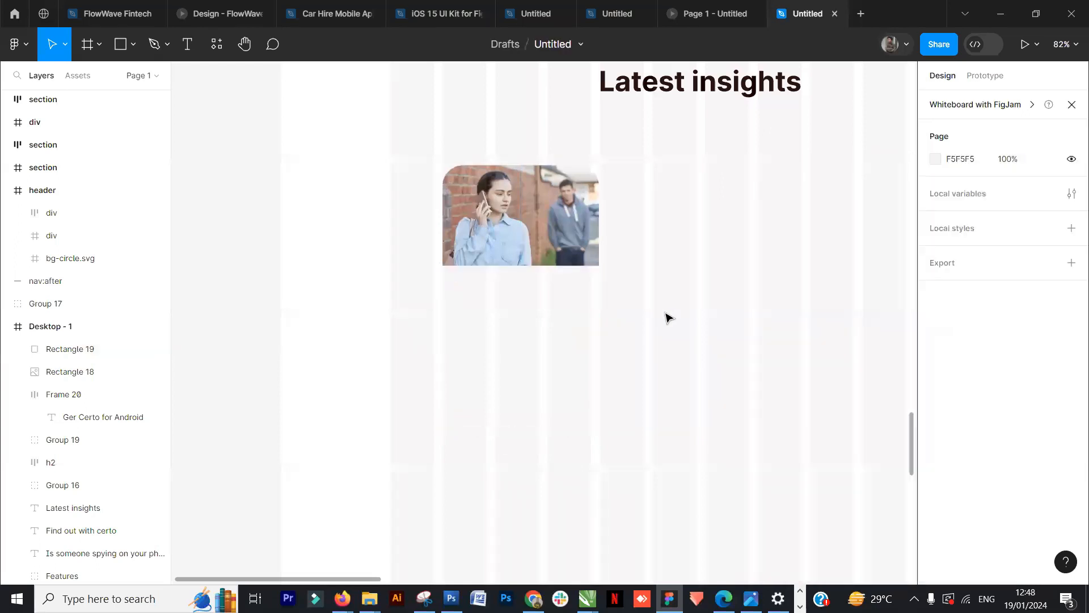
Step: Add a drop shadow to the white text panel below the card's photo
scroll(665, 318, "down", 3, "ctrl")
scroll(668, 319, "down", 5, "ctrl")
left_click(629, 329)
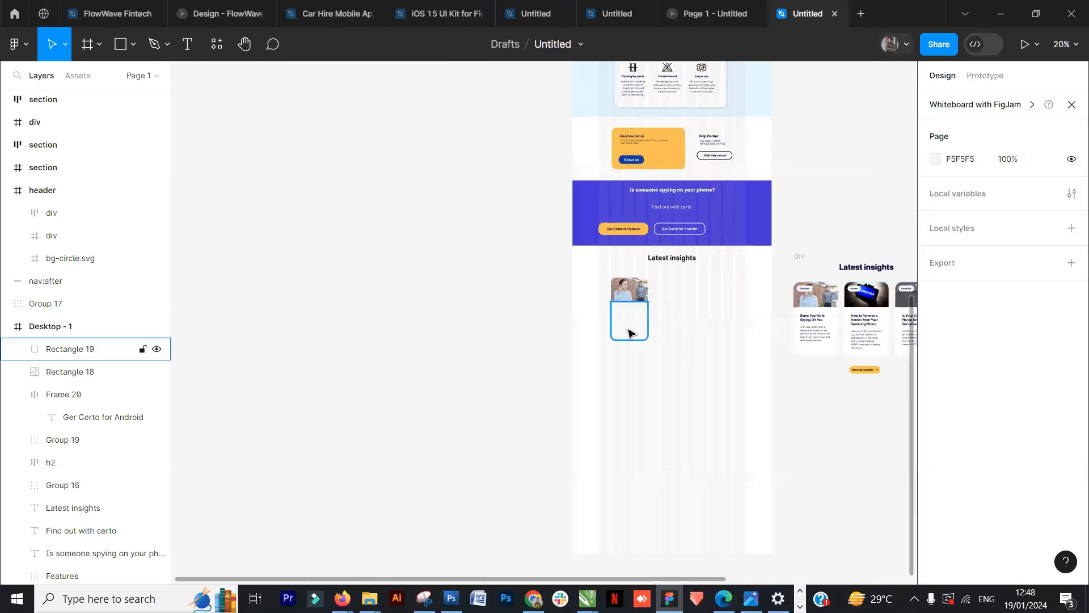
left_click(1049, 457)
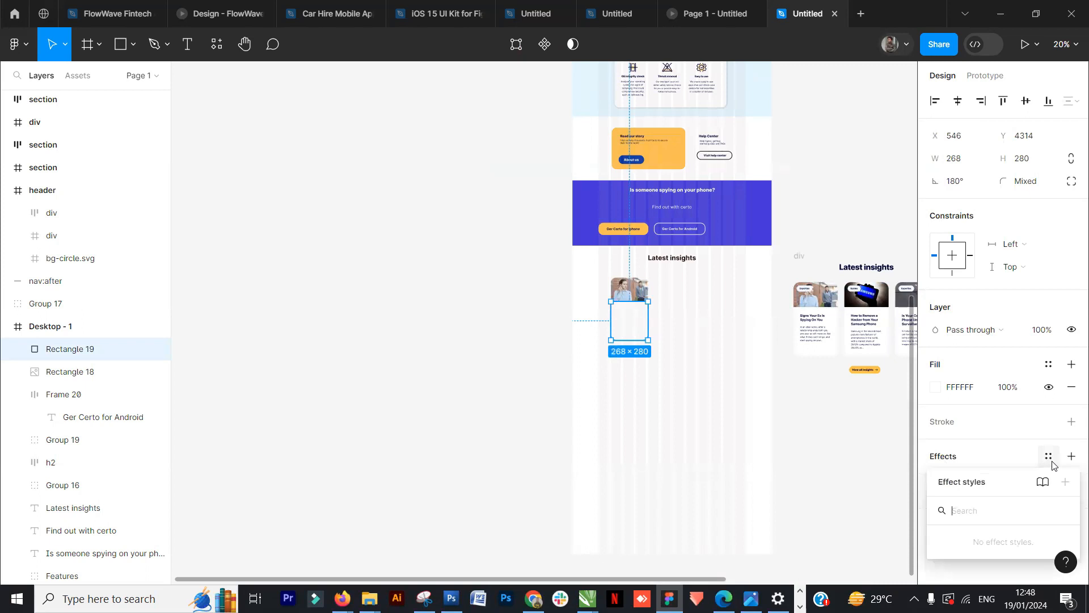
left_click(1071, 459)
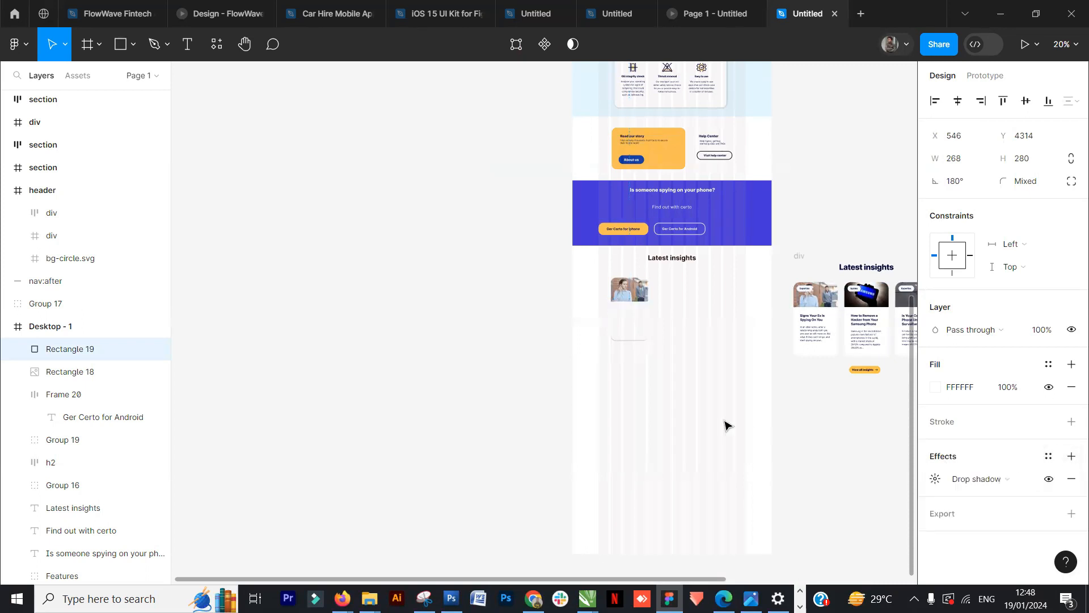
scroll(639, 393, "up", 5, "ctrl")
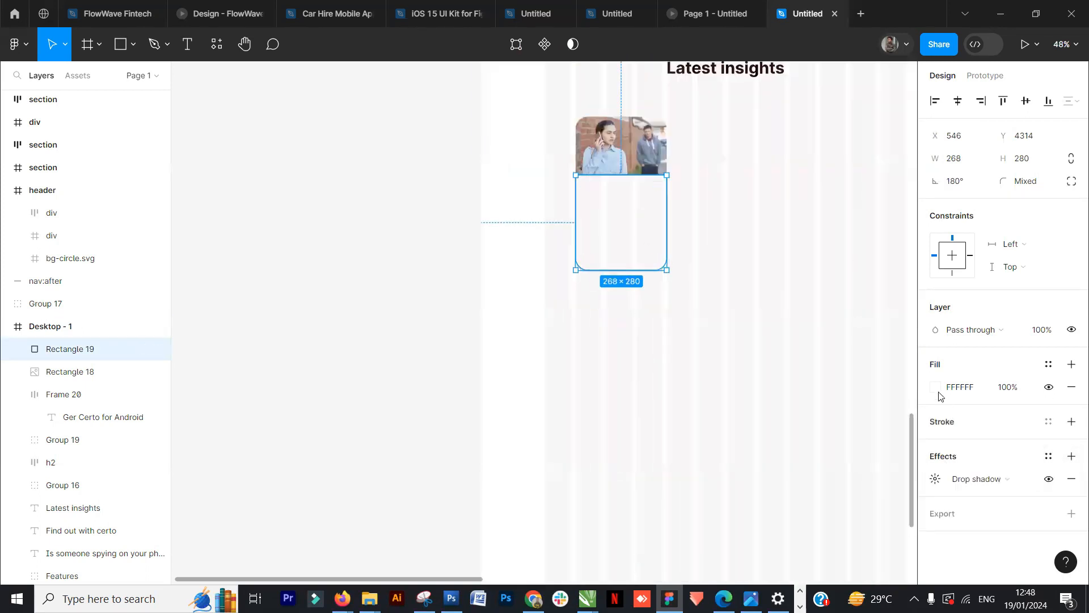
left_click(934, 391)
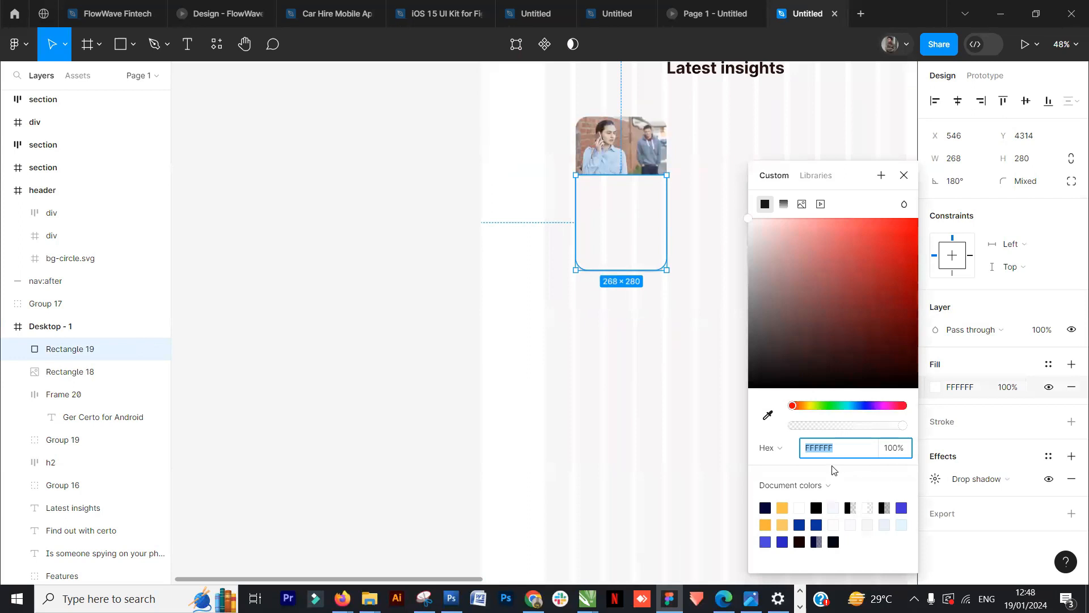
left_click(370, 348)
Step: Copy the heading "Signs Your Ex Is Spying On You" from the reference card into the page's Latest insights section
scroll(599, 278, "up", 2)
left_click_drag(793, 275, 389, 311)
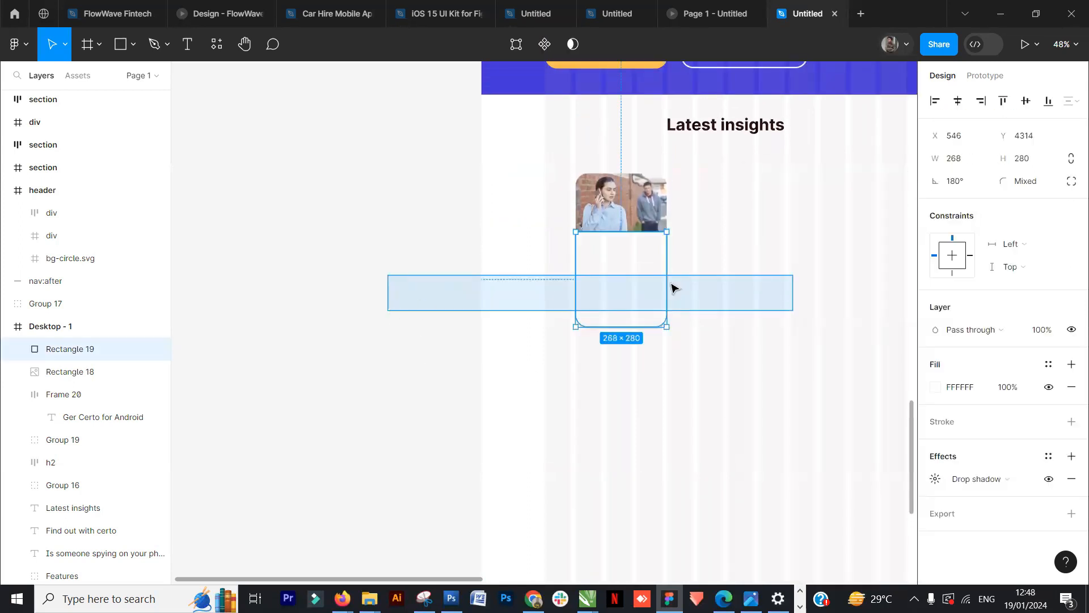
left_click_drag(805, 289, 392, 301)
left_click(661, 288)
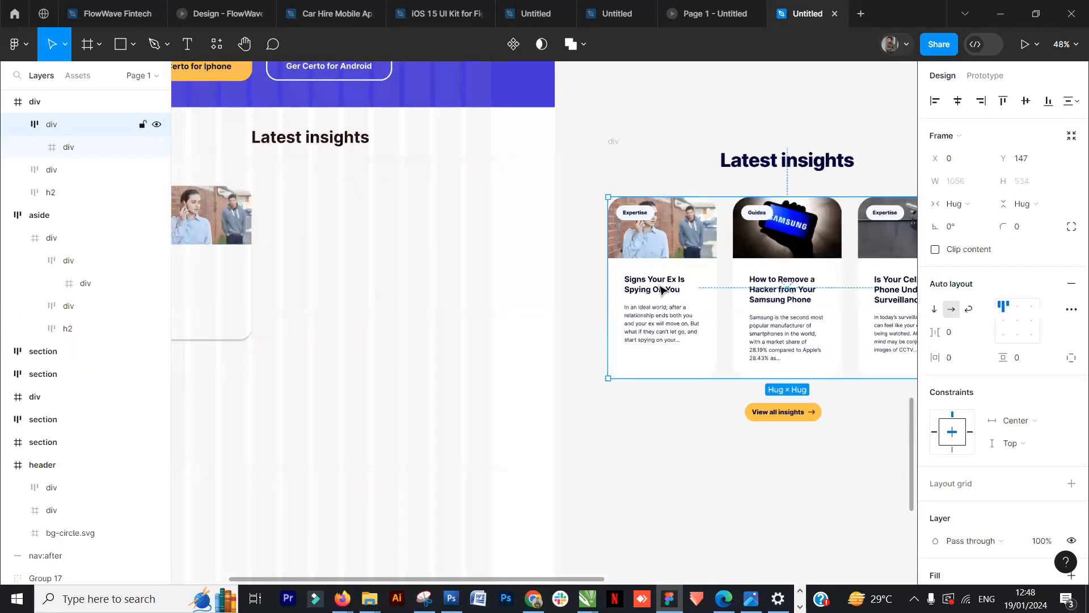
double_click(651, 284)
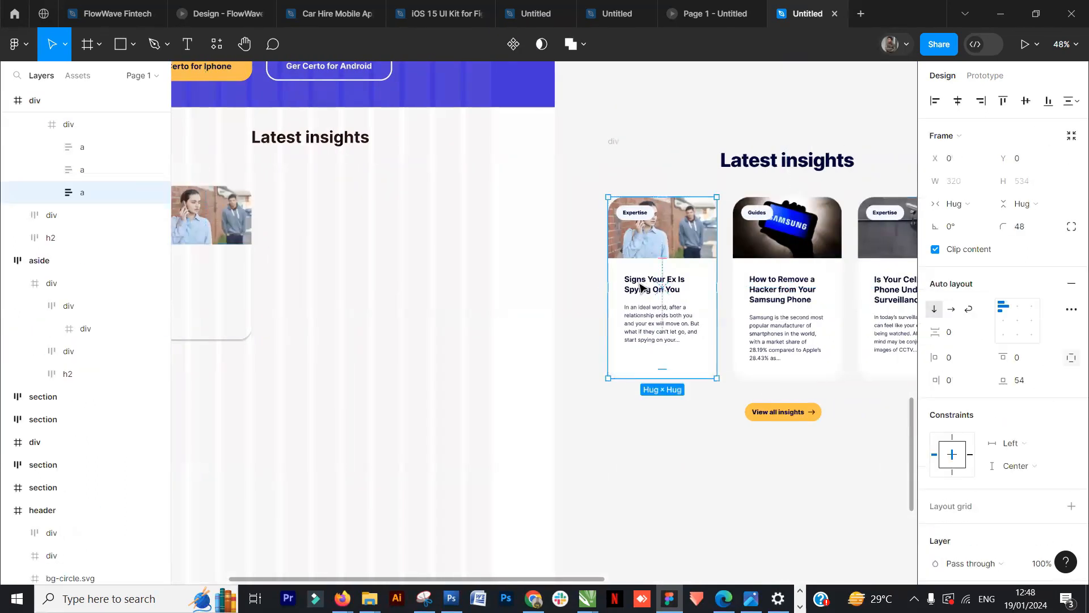
double_click(641, 286)
double_click(644, 285)
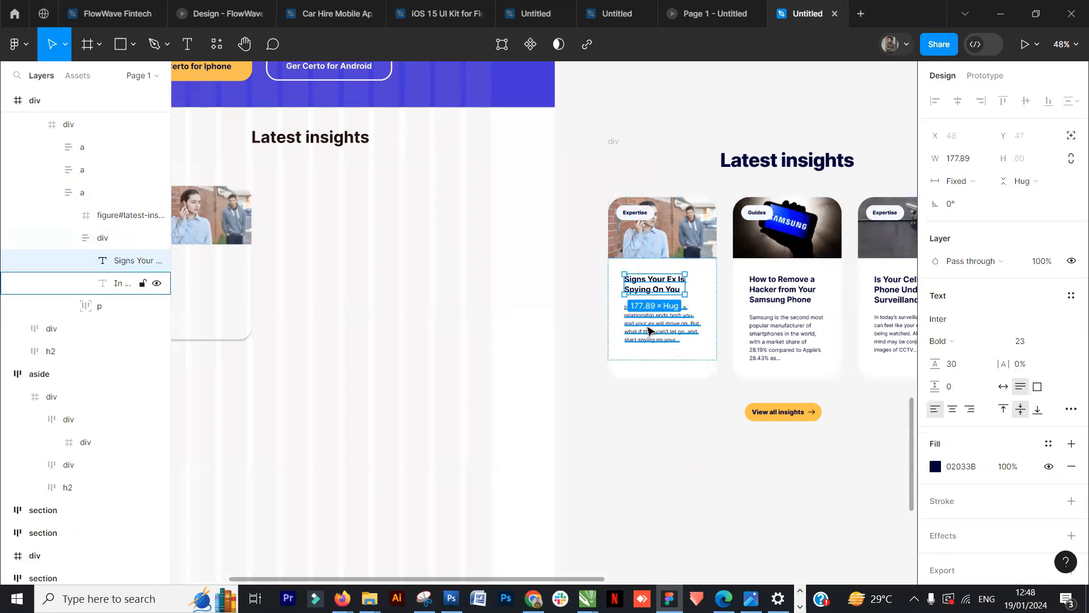
left_click_drag(656, 282, 283, 281)
Step: Copy the paragraph starting "In an ideal world, after a" from the reference card to just below the copied heading
left_click(667, 322)
double_click(667, 322)
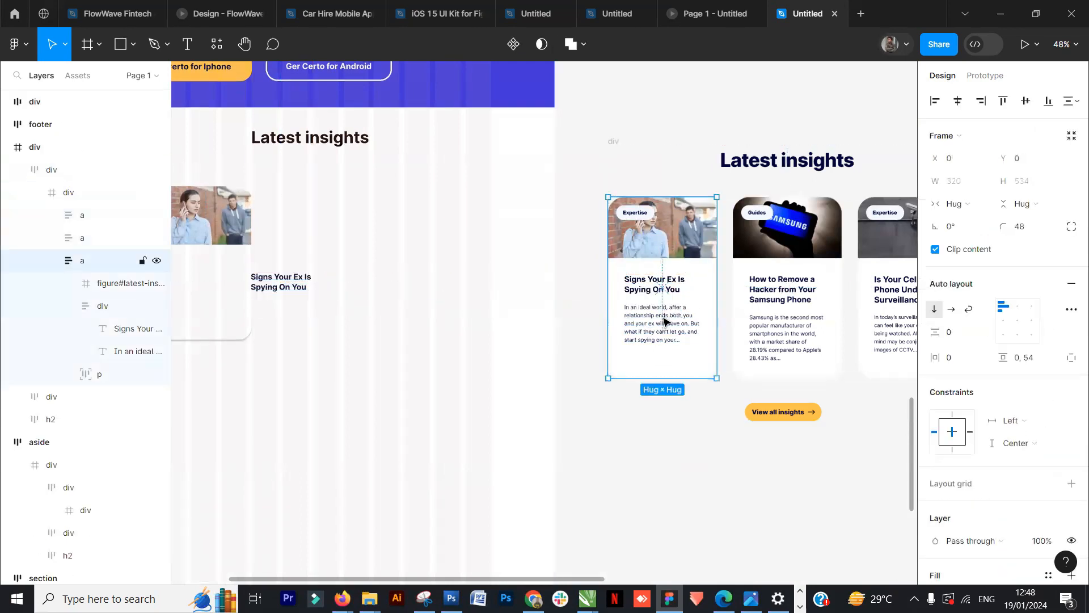
double_click(663, 322)
double_click(662, 321)
left_click_drag(662, 322, 311, 321)
Step: Move the copied heading and paragraph onto the card's white text panel, with the paragraph under the heading
left_click_drag(285, 367, 607, 397)
left_click_drag(606, 316, 532, 301)
left_click_drag(617, 351, 535, 333)
left_click(275, 355)
Step: Center the heading and paragraph horizontally on the card's white panel, undoing the trial vertical alignment
left_click(532, 338)
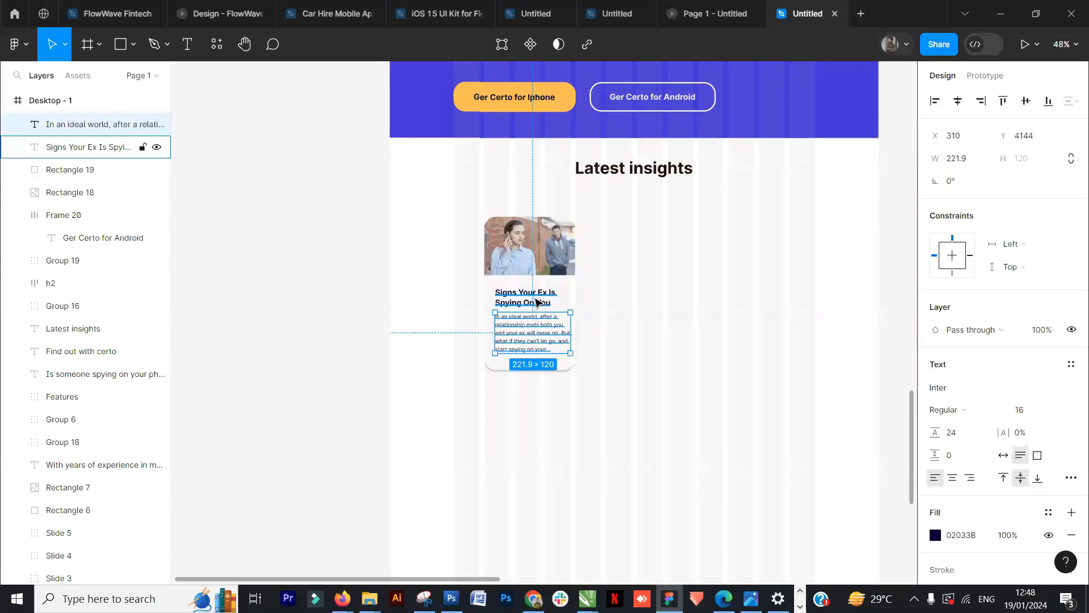
left_click(536, 302, "shift")
left_click(546, 286, "shift")
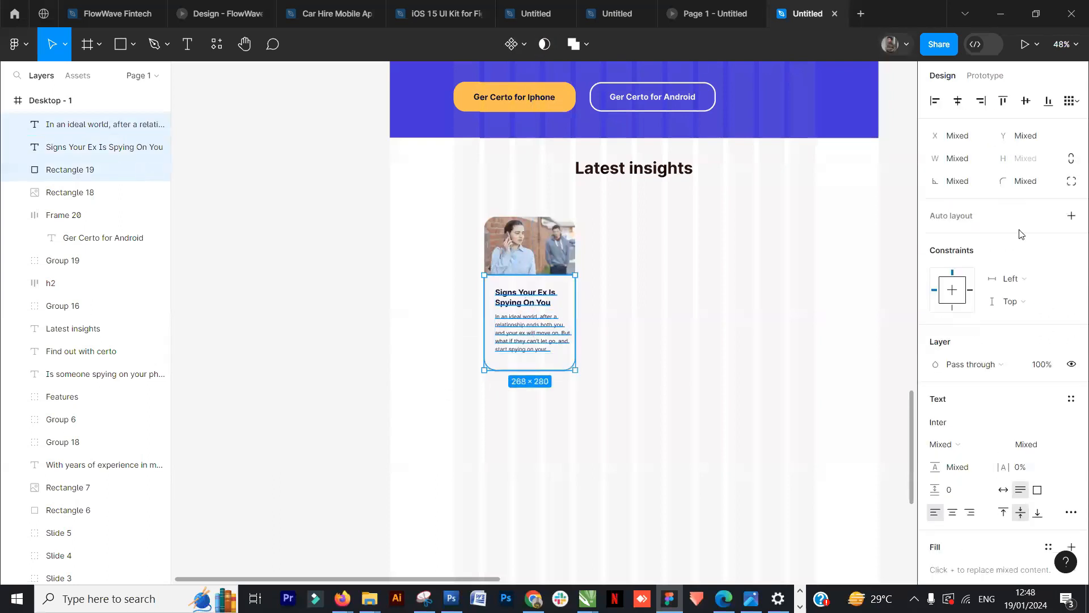
left_click(1027, 101)
key("ctrl+z")
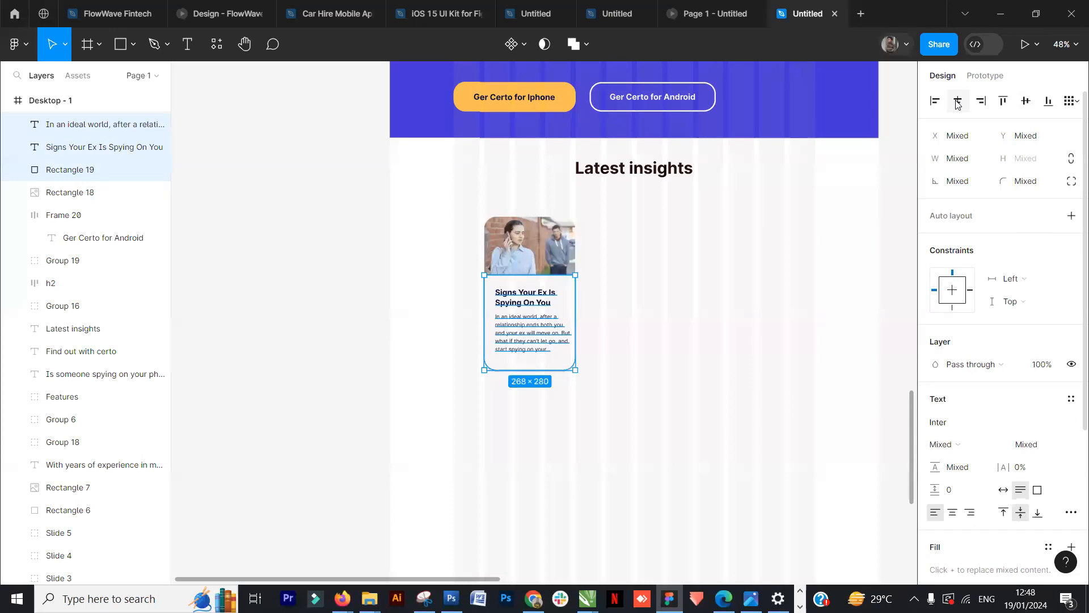
left_click(329, 390)
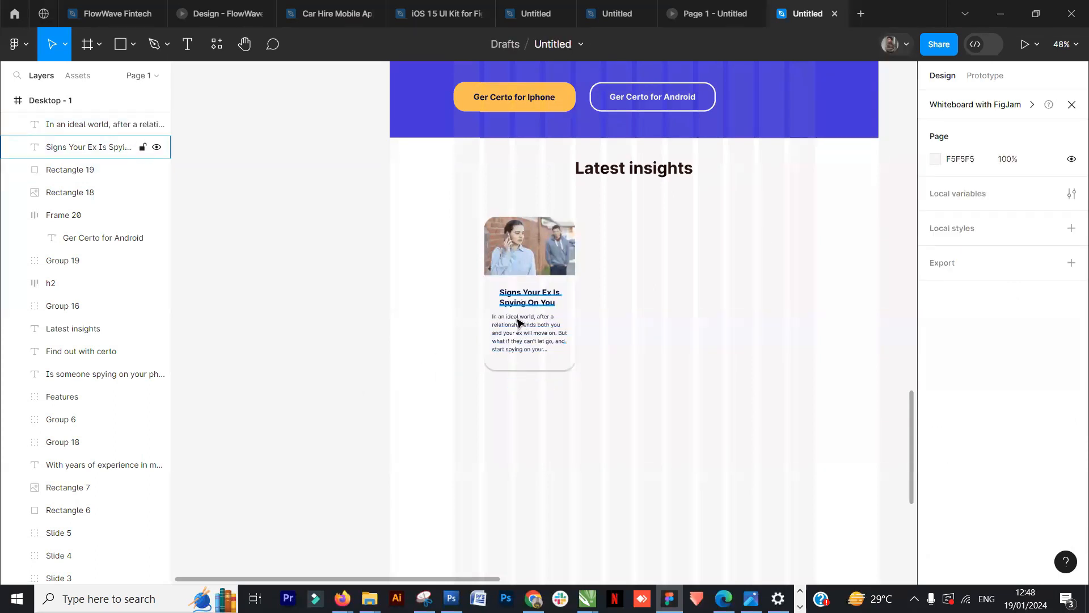
Step: Left-align the card's heading with the paragraph below it
left_click(511, 306)
scroll(502, 332, "up", 3)
scroll(501, 332, "up", 5)
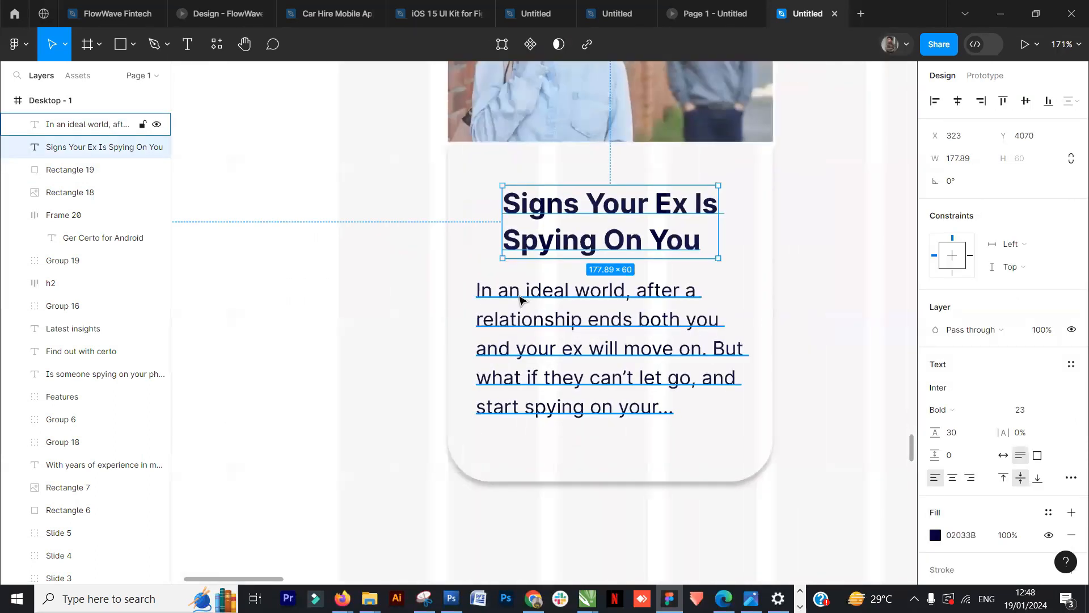
left_click(519, 298, "shift")
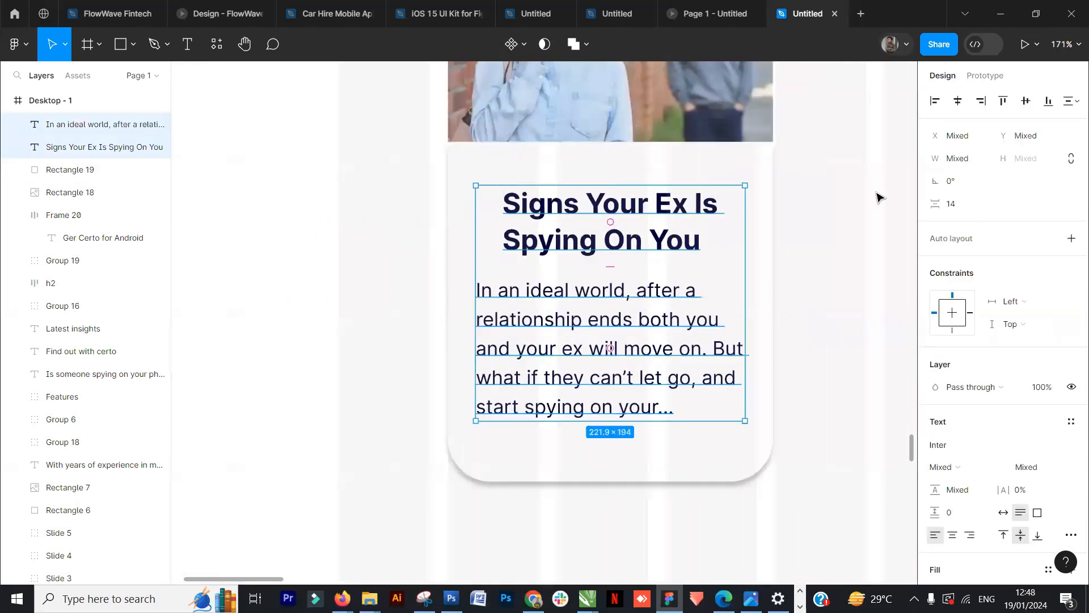
left_click(935, 101)
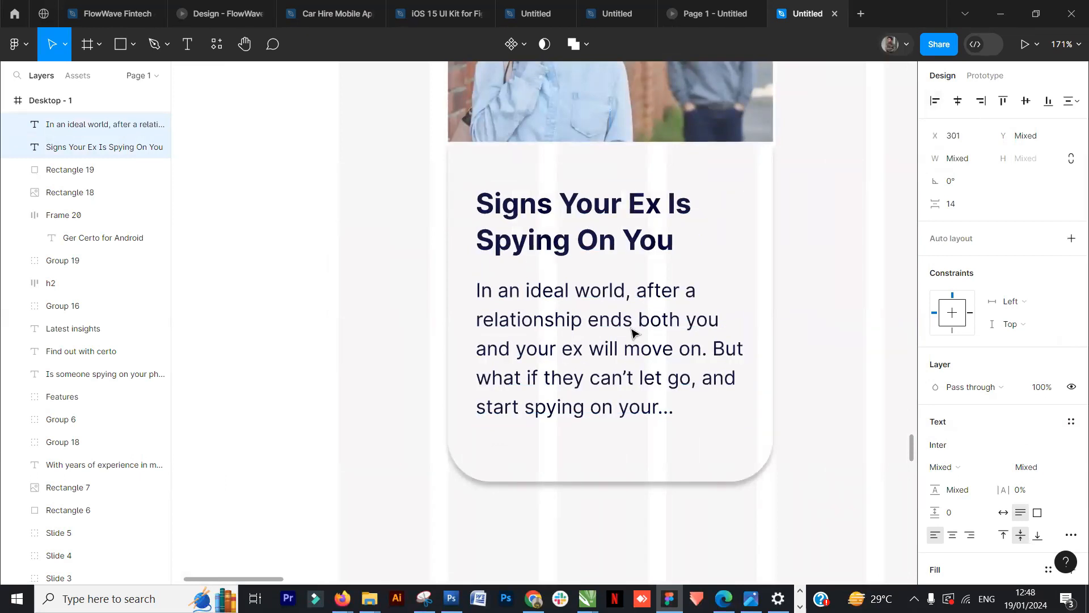
Step: Draw a badge rectangle about 138 × 38 over the photo's upper-left area and fill it with white FFFFFF
scroll(631, 338, "down", 6)
left_click_drag(476, 227, 684, 407)
scroll(658, 378, "right", 5)
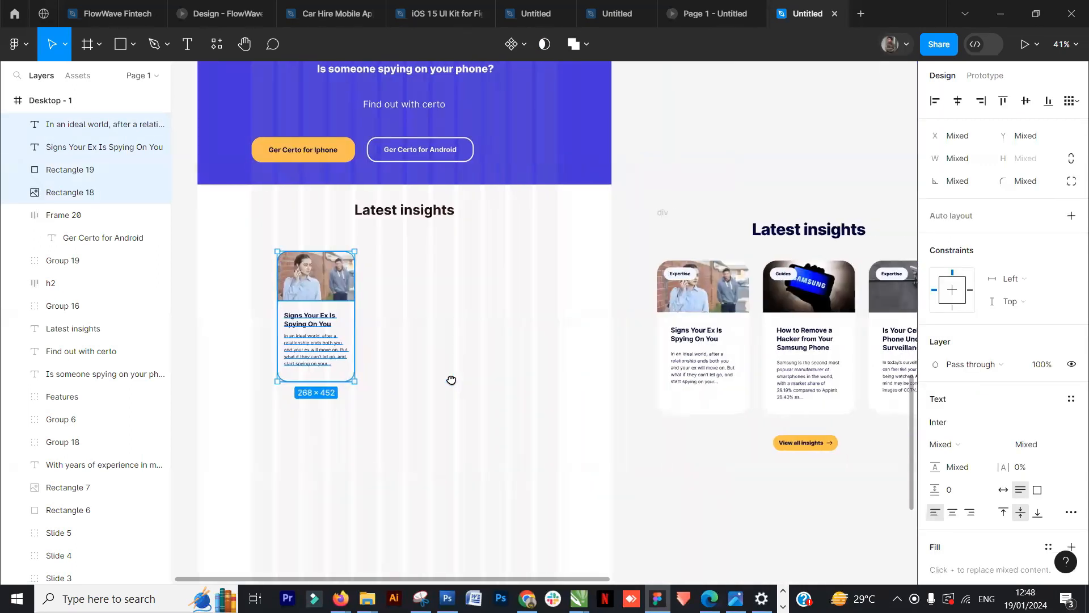
scroll(603, 312, "up", 3)
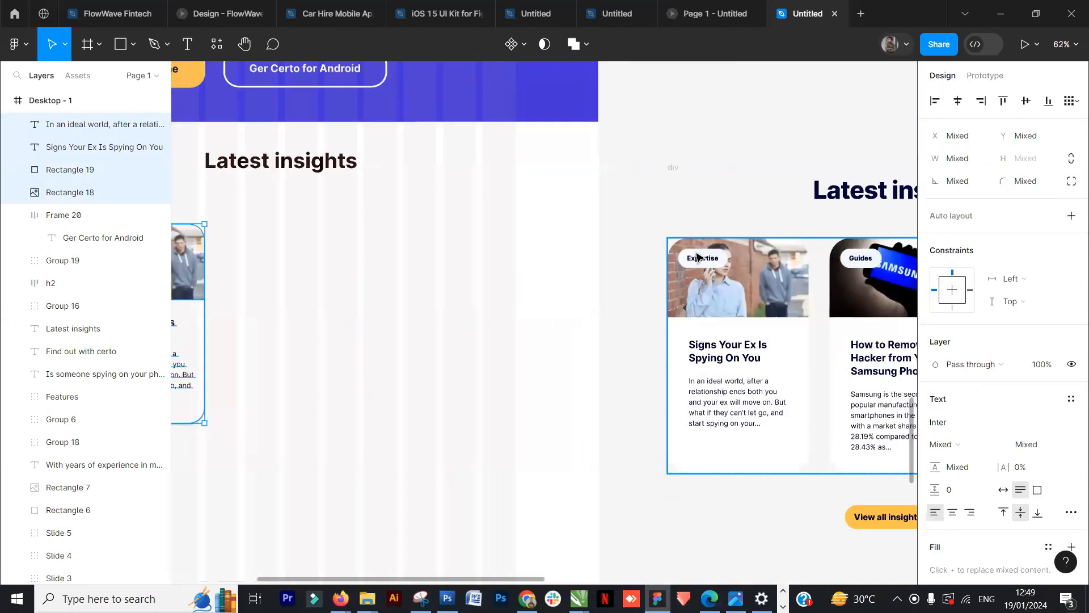
left_click_drag(284, 348, 545, 357)
scroll(546, 360, "up", 4)
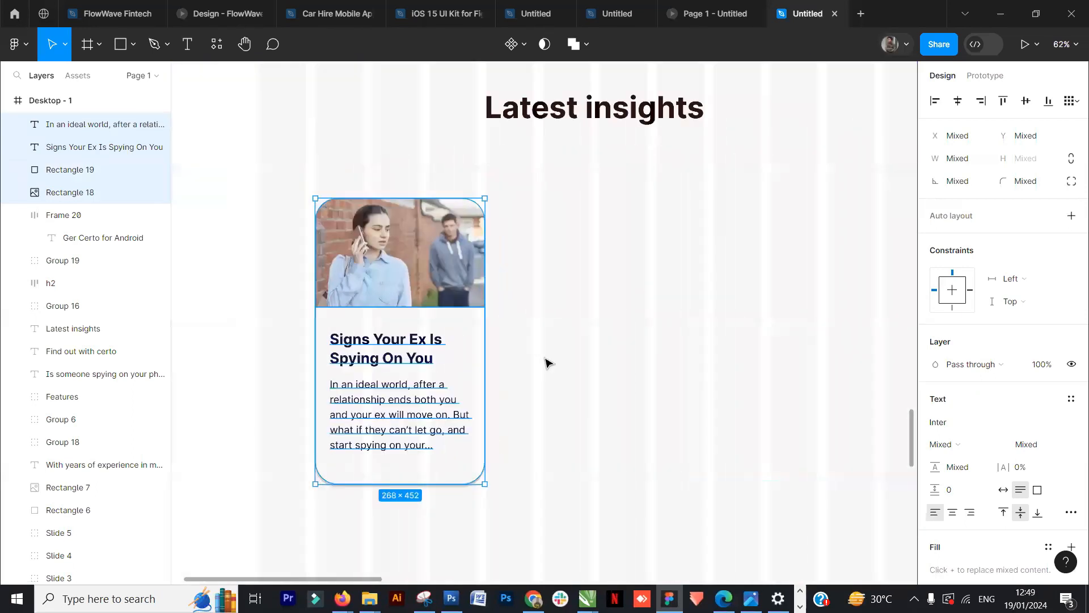
left_click(203, 93)
left_click(121, 44)
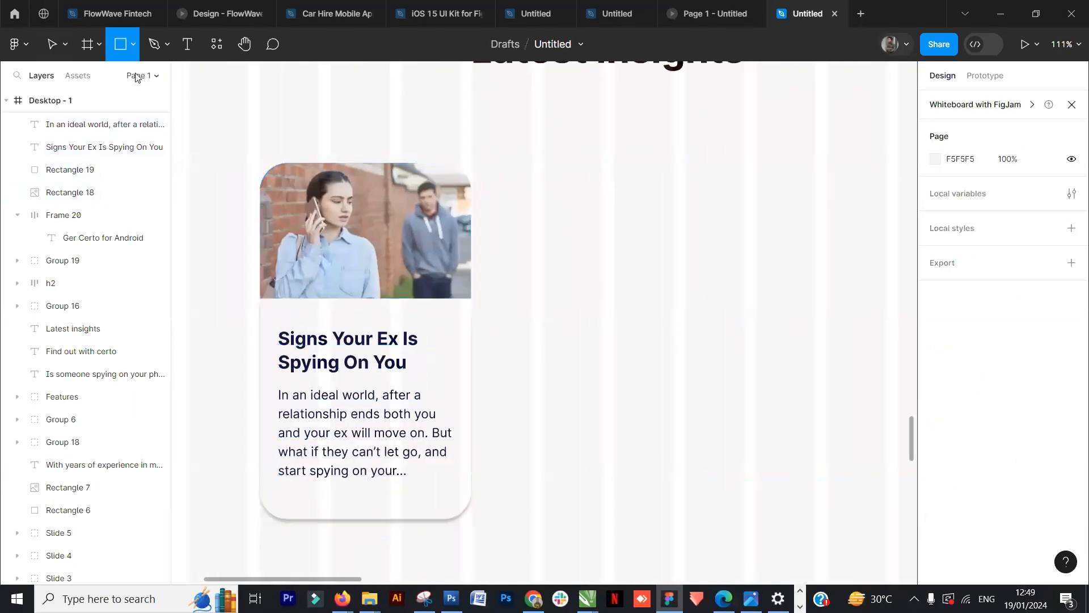
left_click(133, 45)
left_click(145, 78)
left_click_drag(269, 185, 377, 215)
left_click(936, 387)
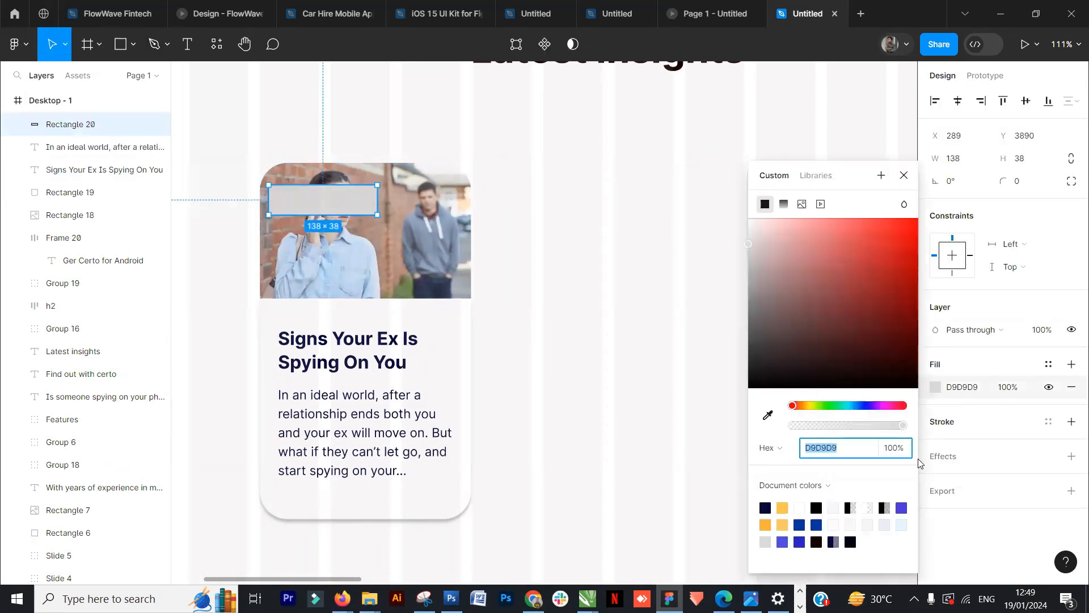
left_click(800, 508)
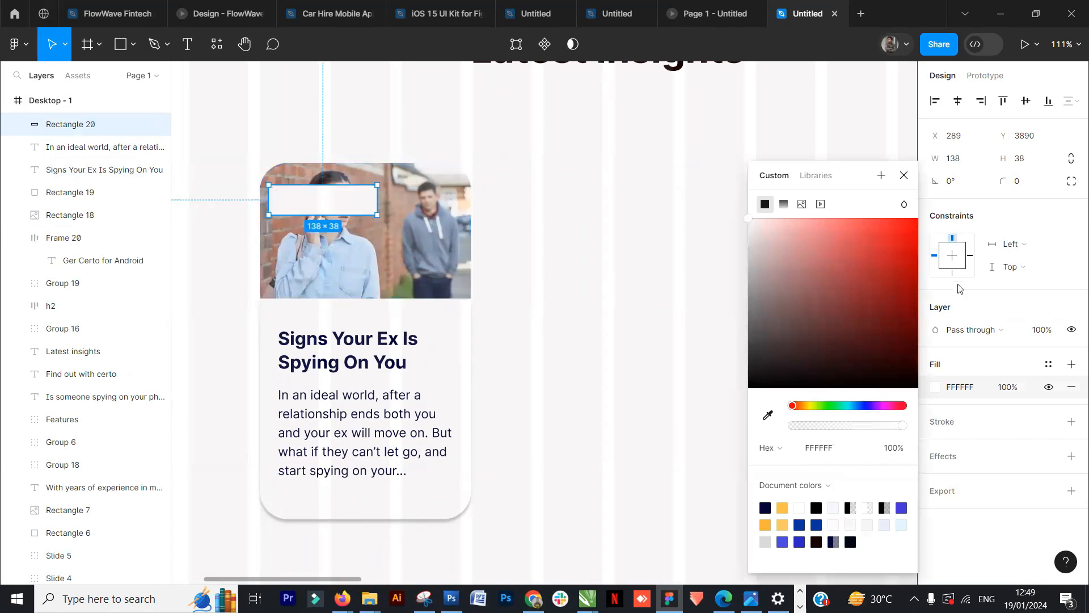
left_click(1011, 215)
left_click(965, 183)
type("3890")
key("Return")
key("ctrl+z")
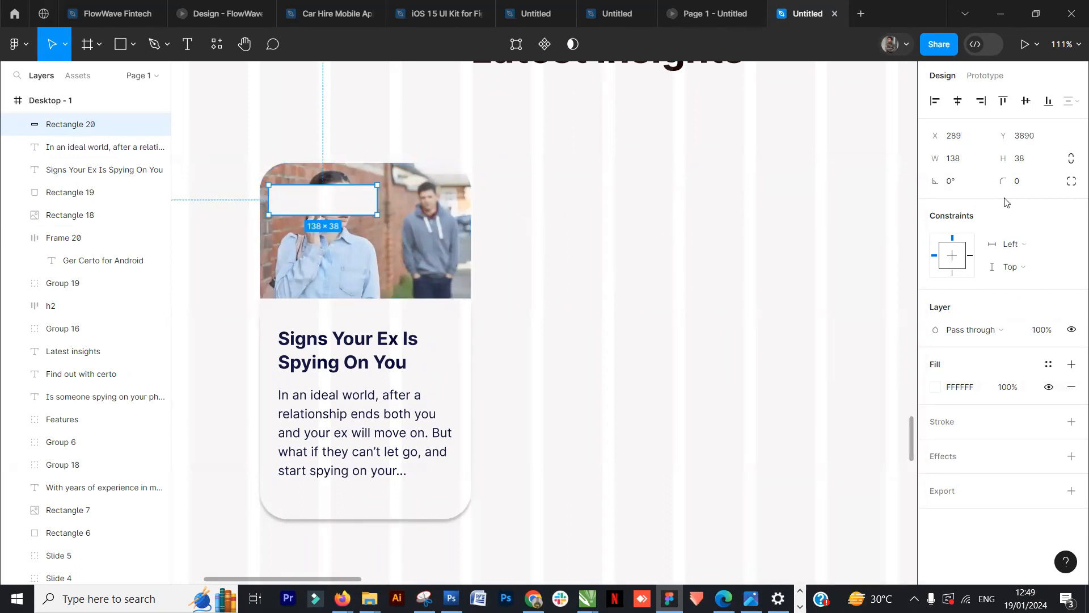
Step: Set the white badge rectangle's corner radius to 30
left_click(1028, 188)
type("30")
key("Return")
left_click(574, 220)
scroll(431, 318, "down", 3)
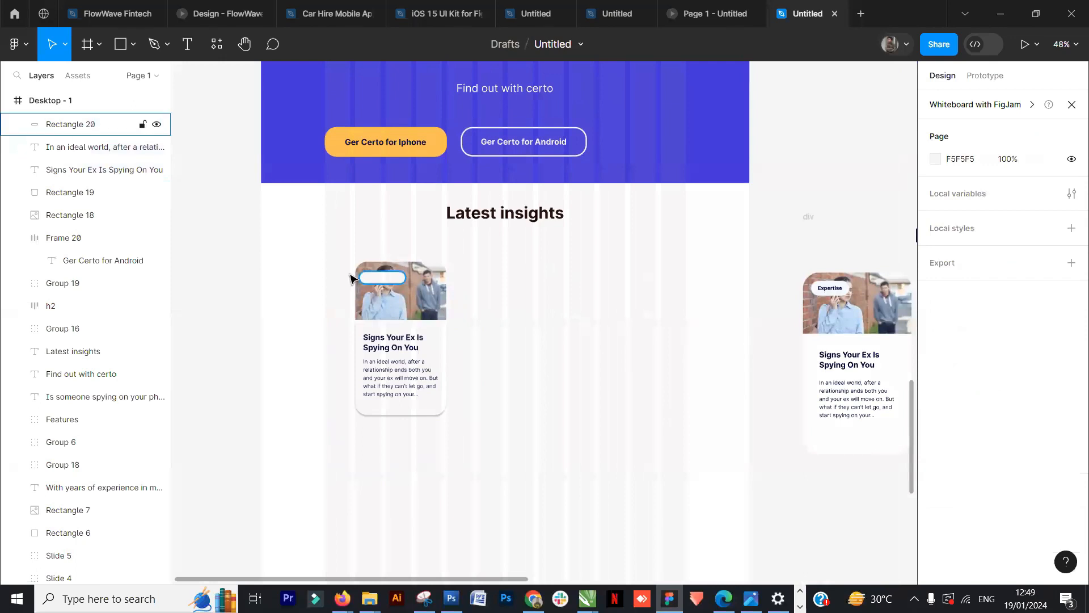
Step: Duplicate the card's heading onto the photo and change the copy's text to "Expertise"
scroll(386, 350, "up", 3)
left_click(395, 352)
left_click_drag(409, 355, 417, 298, "alt")
double_click(417, 299)
type("Expertise")
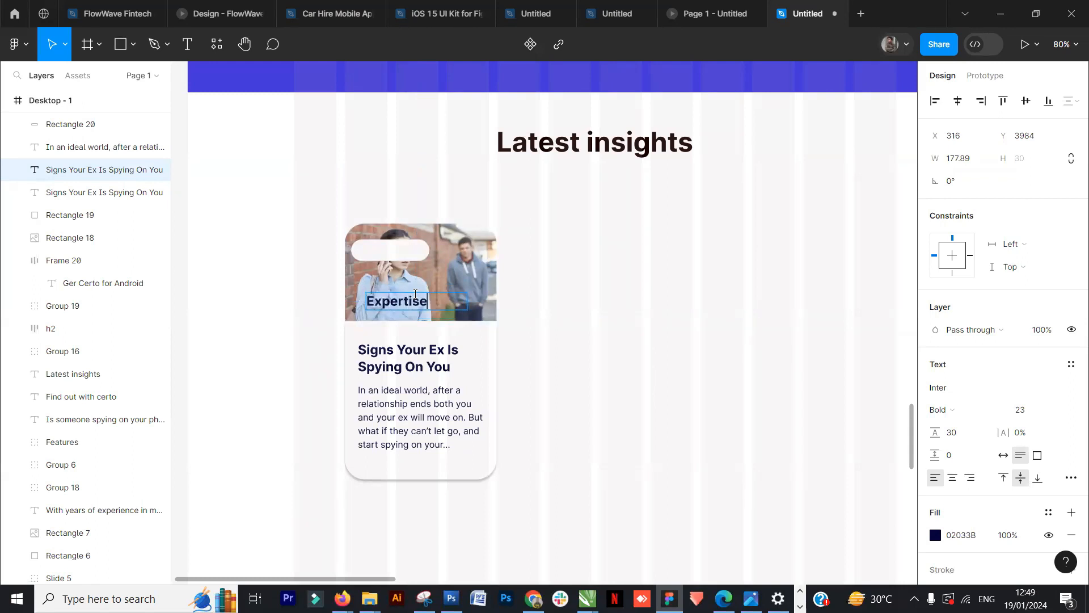
key("Escape")
Step: Narrow the "Expertise" text box to about 111 wide, place it over the white badge and bring it to the front
left_click_drag(468, 300, 404, 259)
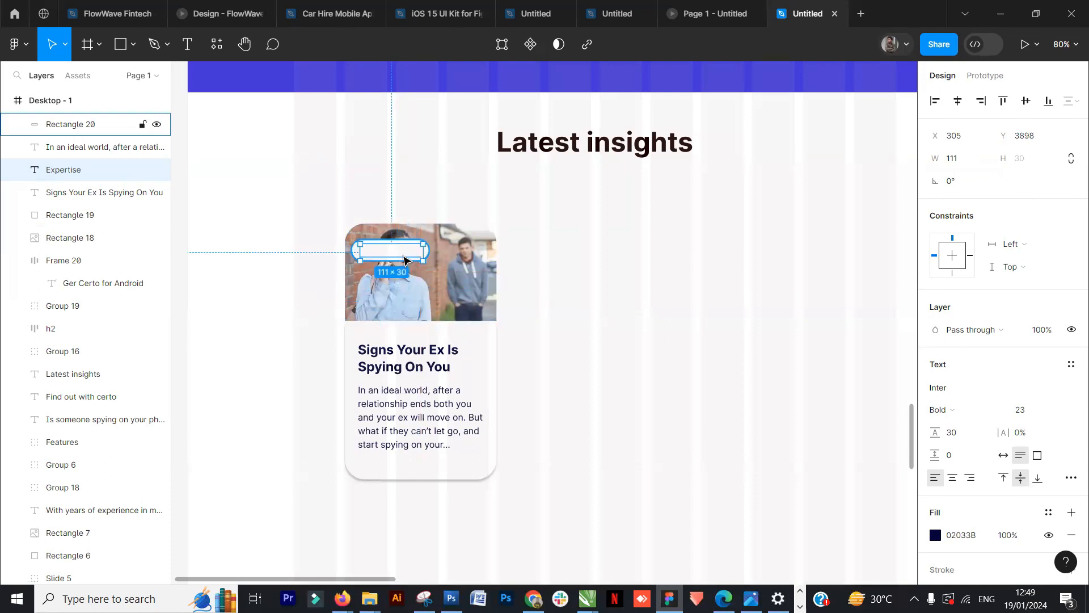
right_click(403, 260)
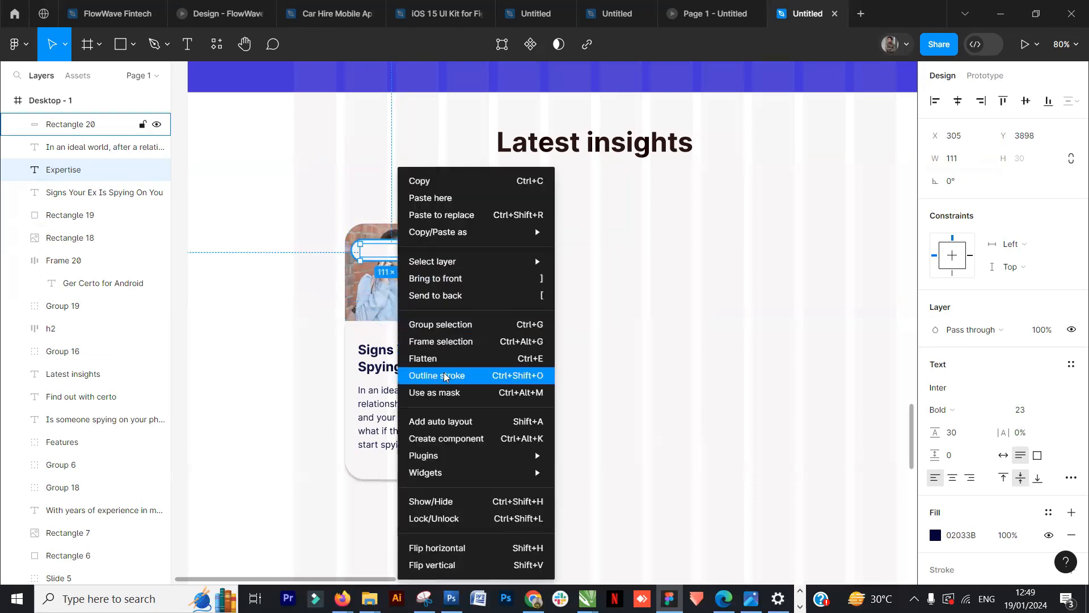
left_click(458, 278)
scroll(421, 286, "up", 5)
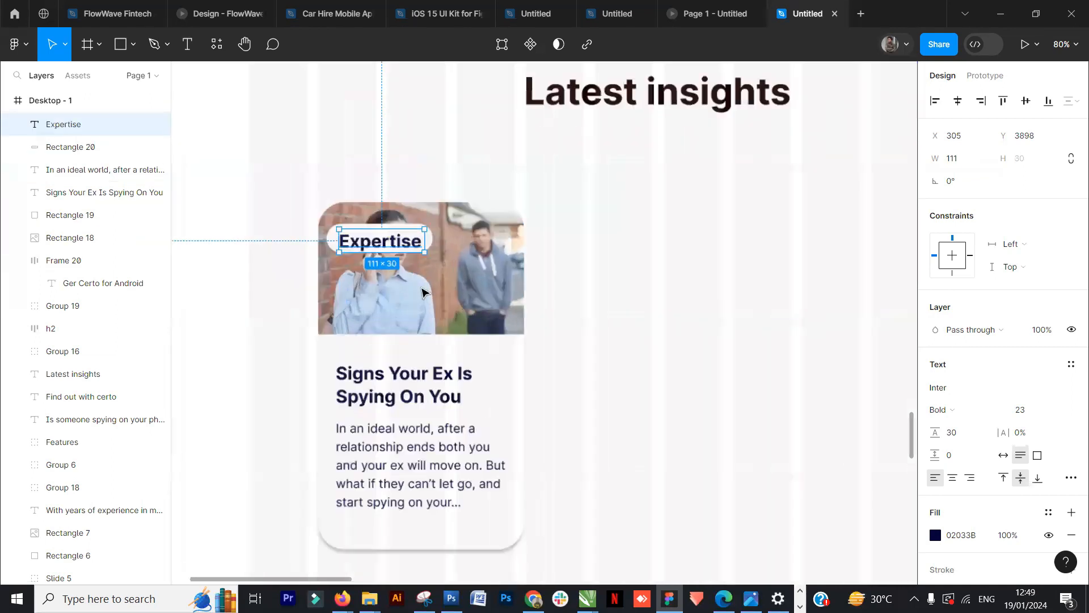
left_click_drag(396, 196, 390, 190)
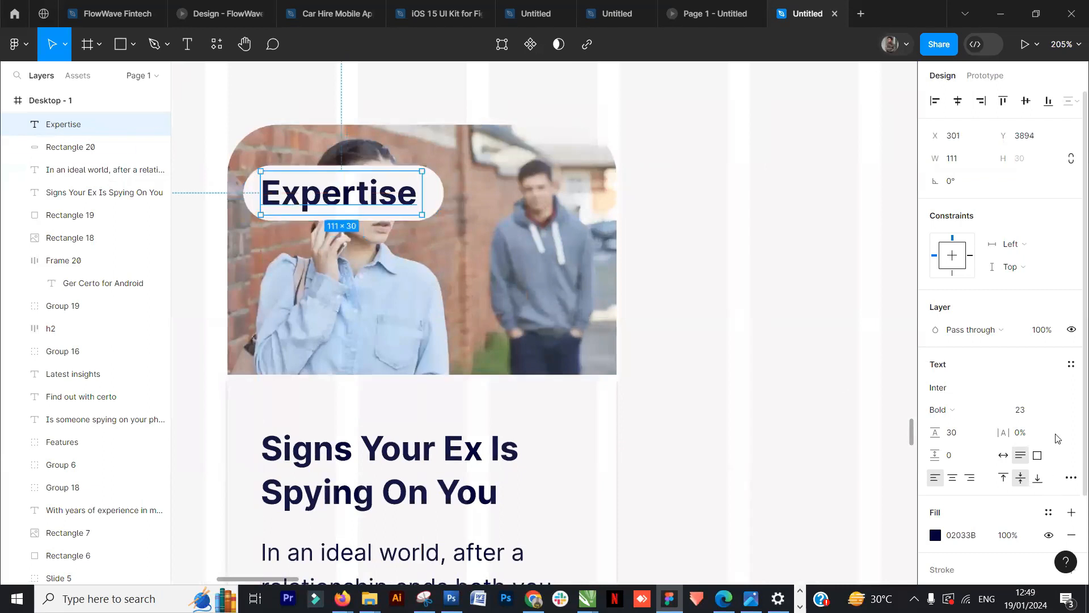
Step: Set the "Expertise" label's font size to 16 and shrink its text box to about 78 × 21
left_click(1058, 416)
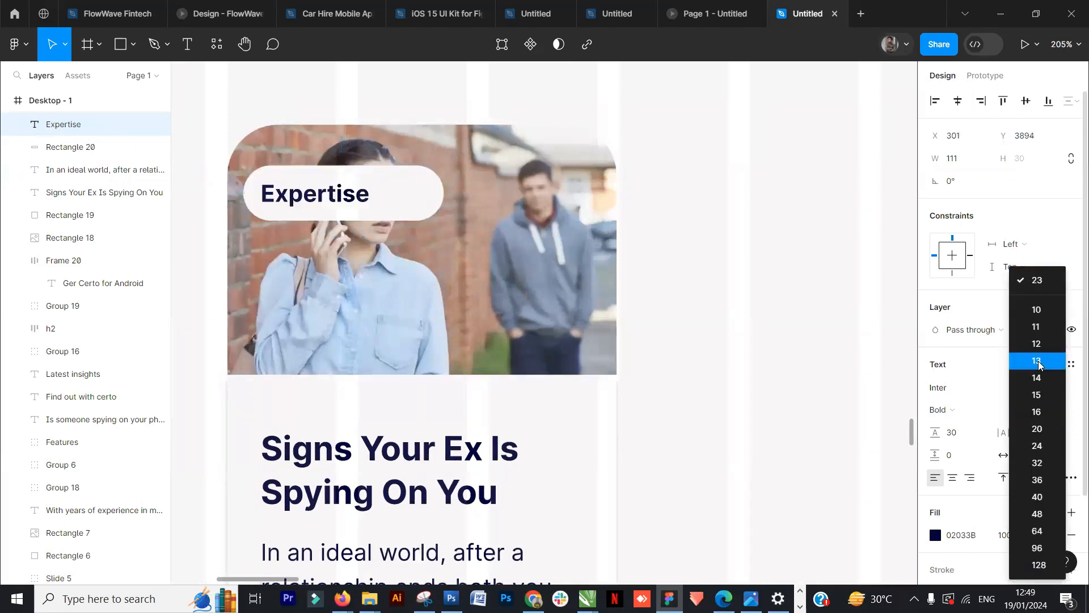
left_click(1039, 412)
left_click_drag(423, 202, 339, 202)
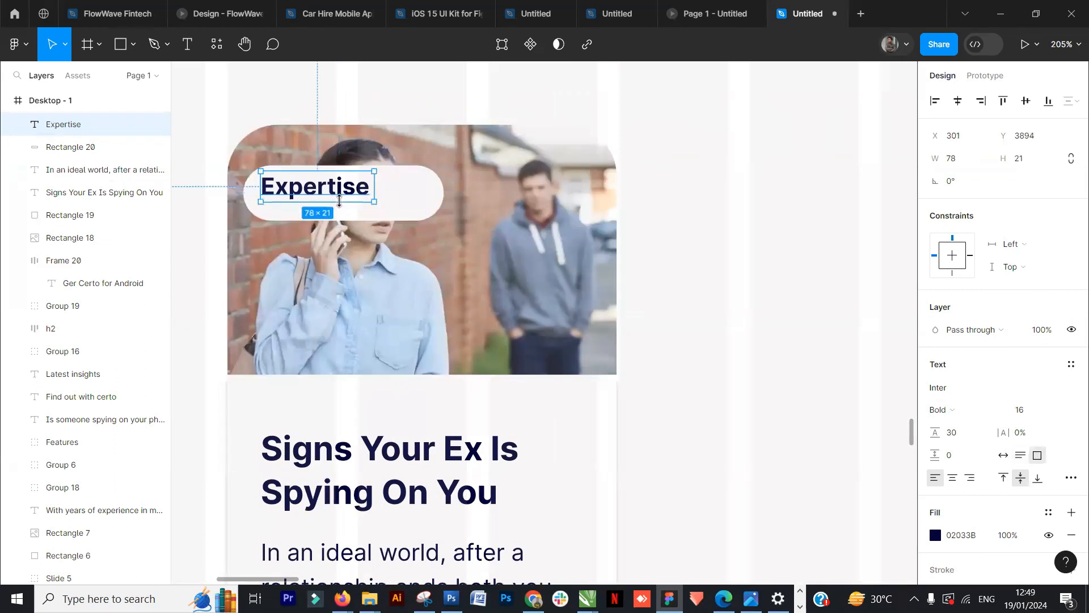
Step: Center the "Expertise" label horizontally and vertically on the white badge and group the two
left_click(409, 203, "shift")
left_click(958, 101)
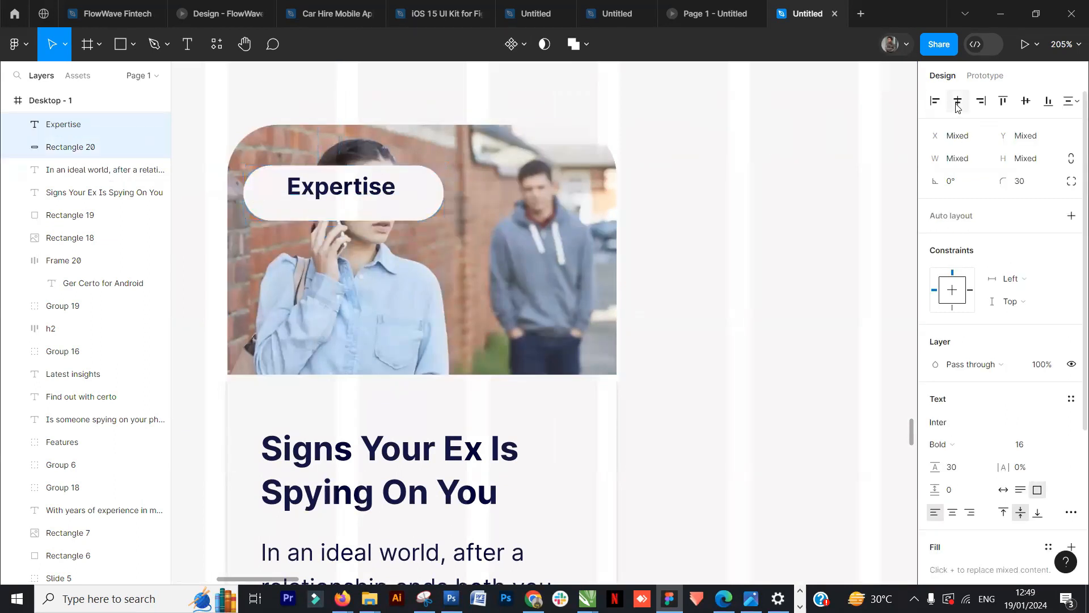
left_click(1025, 100)
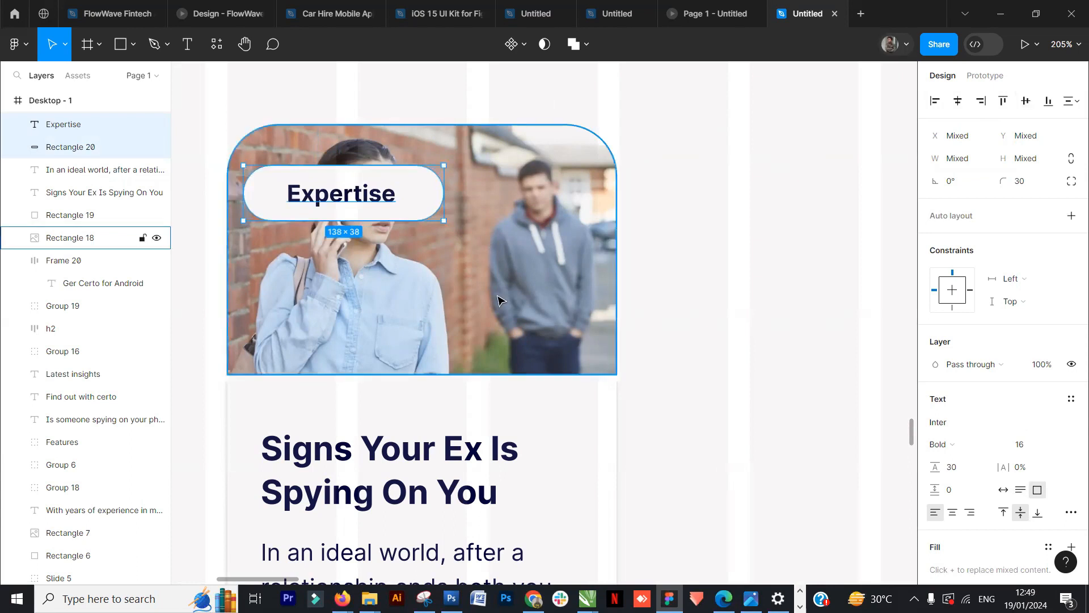
key("ctrl+g")
scroll(462, 242, "down", 15)
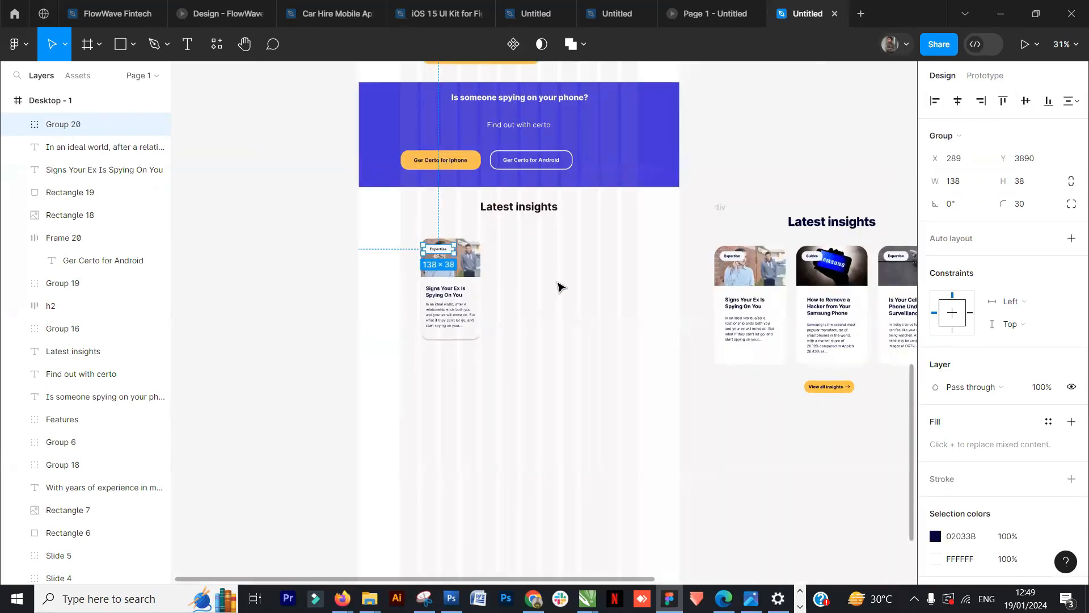
Step: Group all parts of the first article card and duplicate it twice to form a row of three evenly spaced cards
left_click(560, 287)
left_click_drag(323, 236, 499, 374)
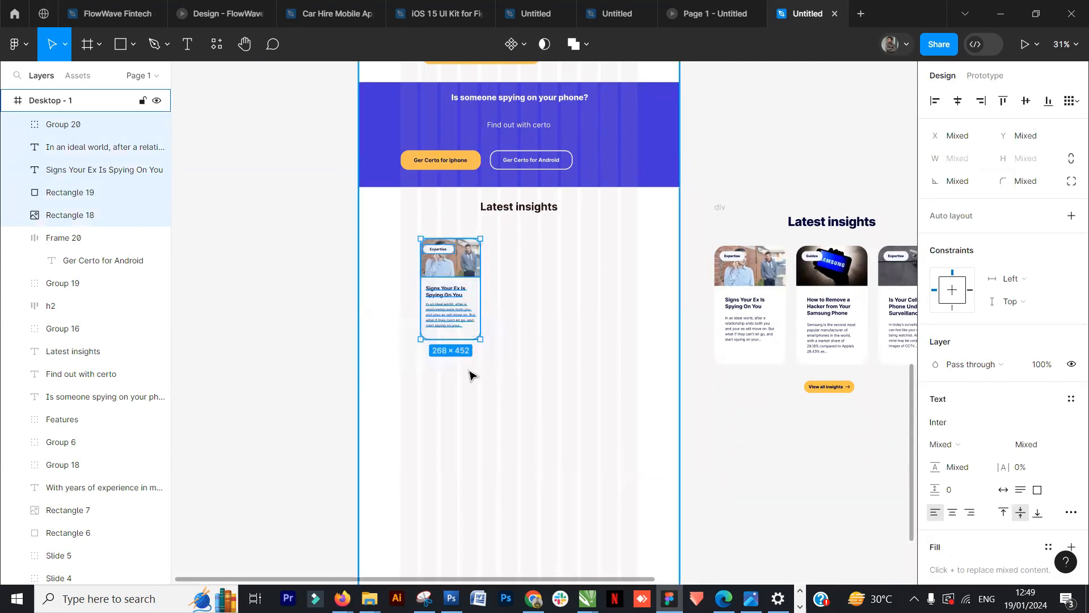
key("ctrl+g")
left_click_drag(443, 305, 523, 302)
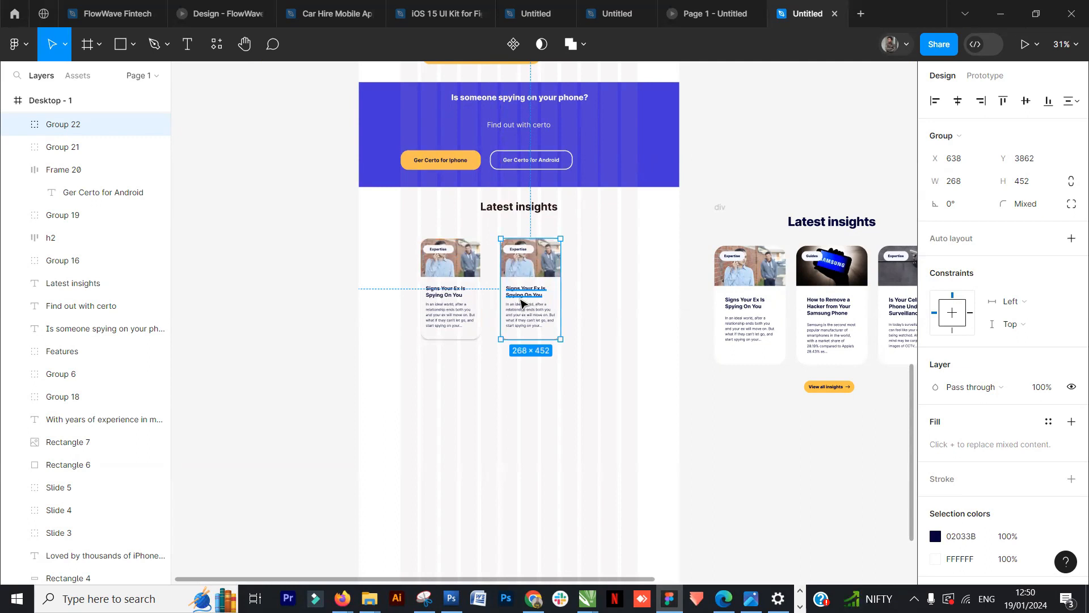
key("ctrl+d")
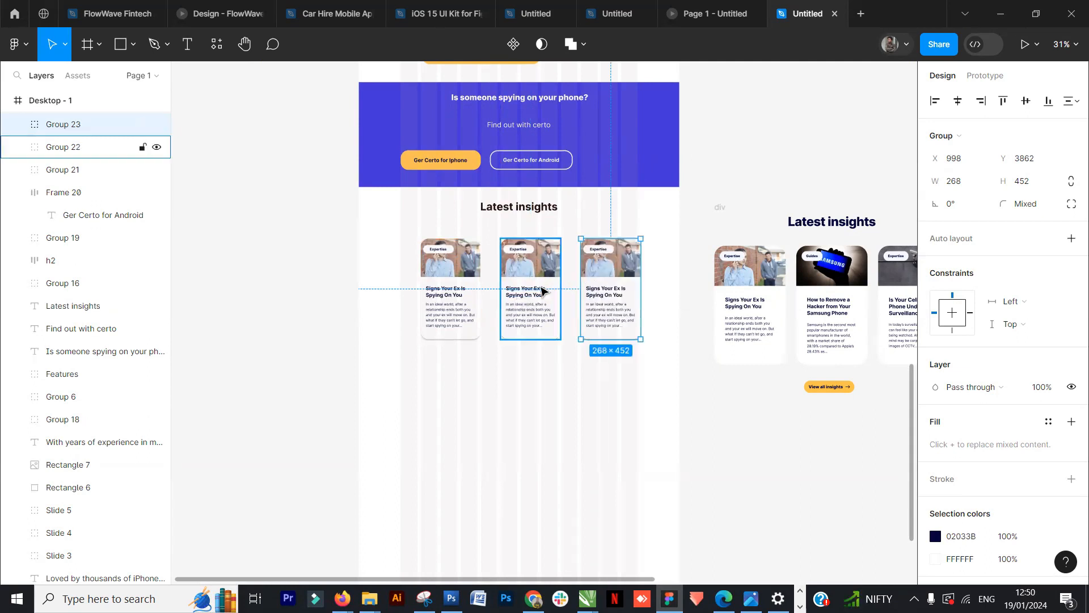
Step: Select all three article cards and nudge them left together to line up with the layout columns
left_click(531, 314, "shift")
left_click(444, 325, "shift")
key("Left")
key("Left")
key("Left")
key("Left")
key("Left")
key("Left")
key("Left")
key("Left")
key("Left")
key("Left")
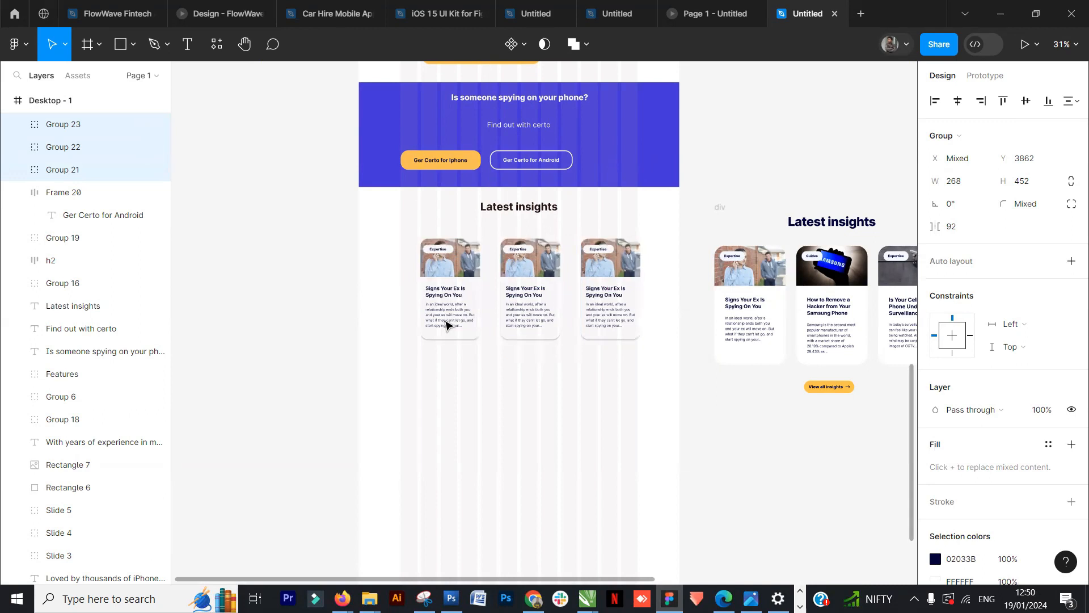
key("Left")
key("Left")
key("Left")
key("Left")
key("Left")
key("Left")
key("Left")
key("Left")
key("Left")
key("Left")
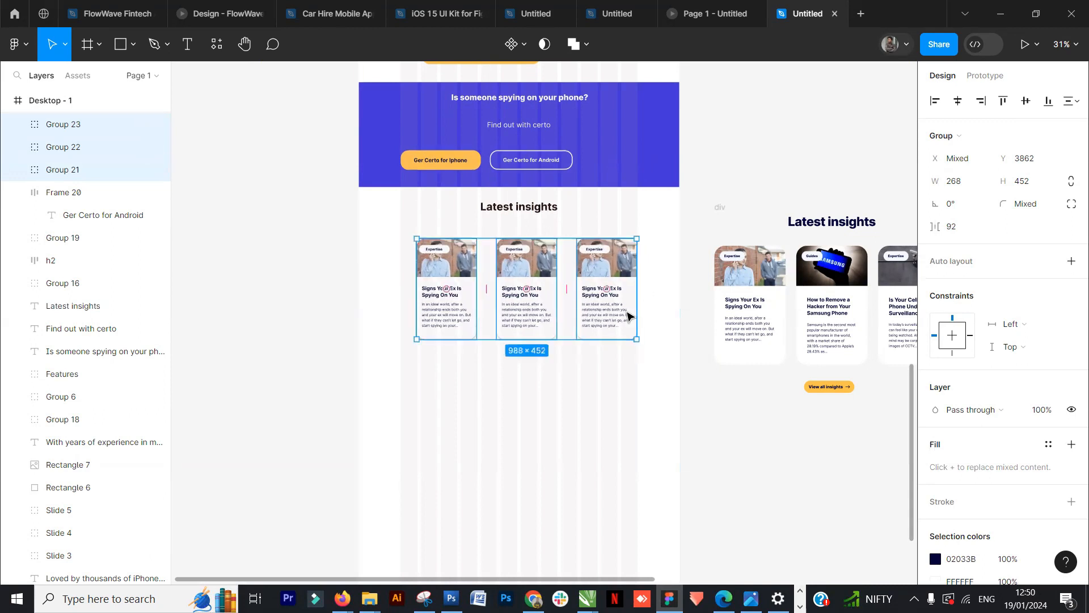
Step: Group the three article cards and center the group horizontally under the "Latest insights" heading
key("ctrl+g")
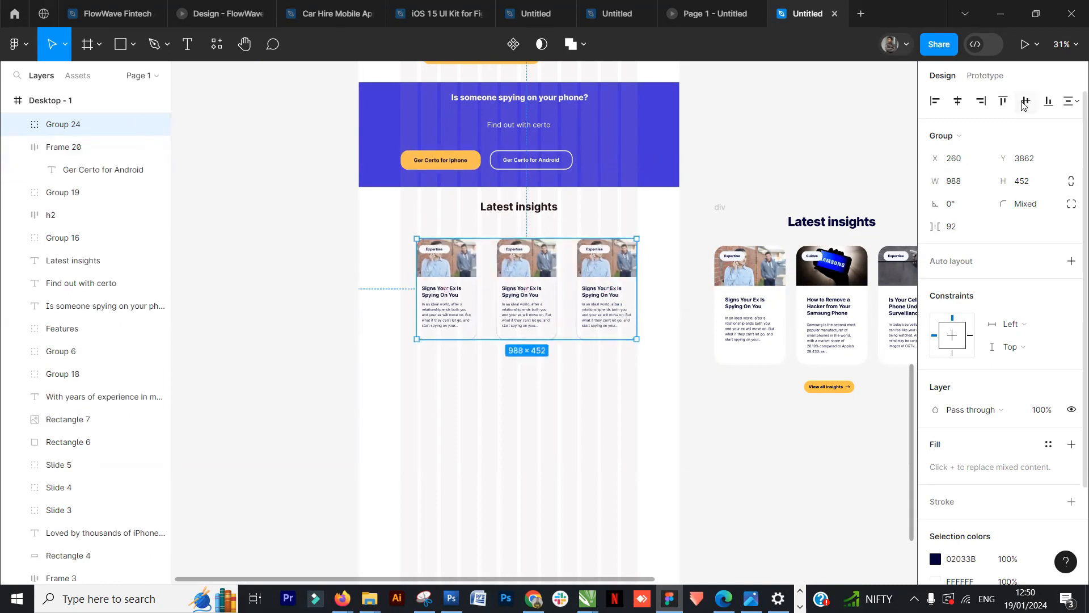
left_click_drag(619, 269, 612, 270)
left_click(676, 219)
Step: Replace the middle card's photo with the Samsung phone image from the resources folder
scroll(584, 287, "up", 3)
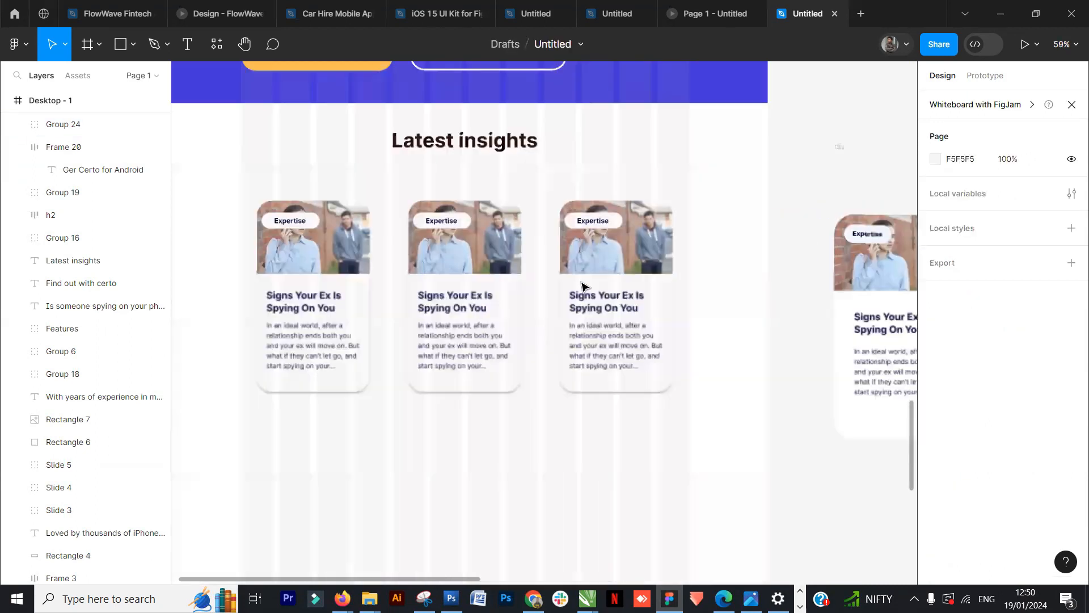
scroll(584, 286, "up", 2)
left_click_drag(805, 245, 729, 272)
left_click(343, 266)
left_click(343, 267)
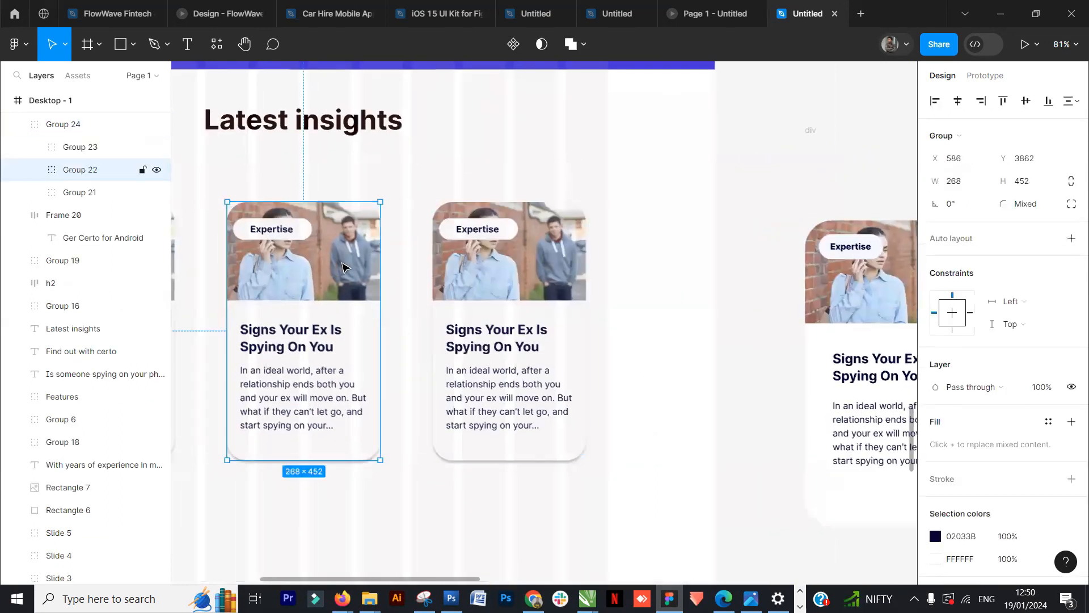
double_click(344, 267)
left_click(938, 390)
left_click(834, 344)
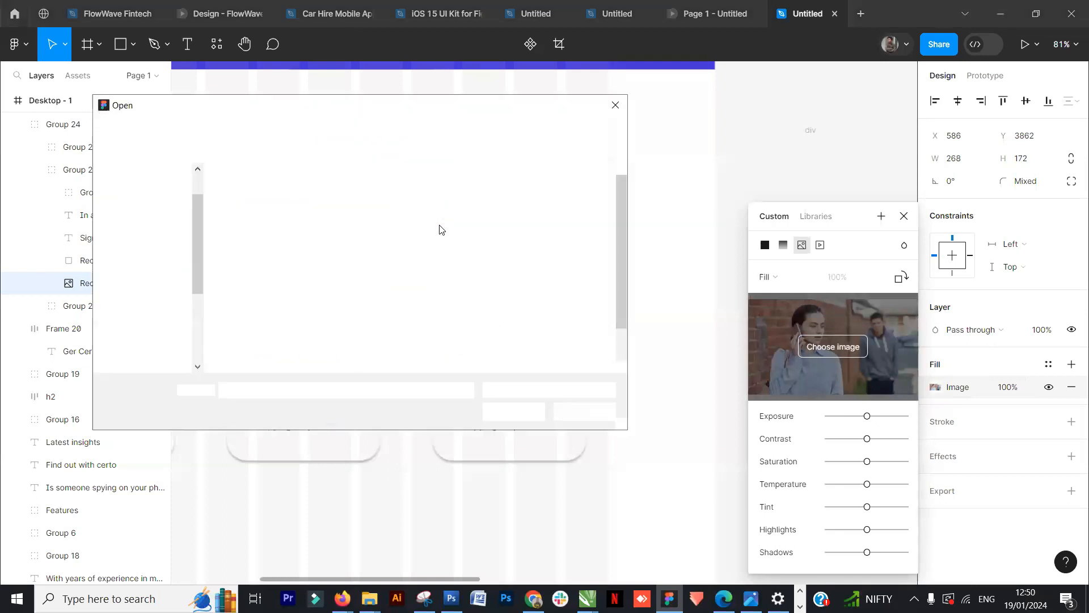
left_click(491, 216)
left_click(520, 415)
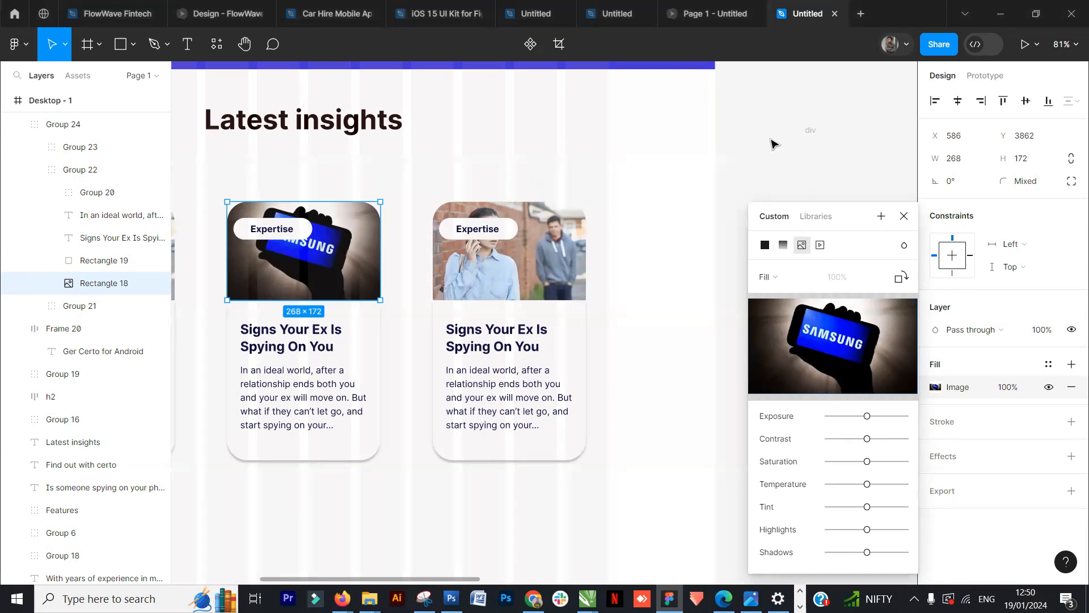
Step: Replace the third card's photo with the security camera image from the resources folder
double_click(520, 265)
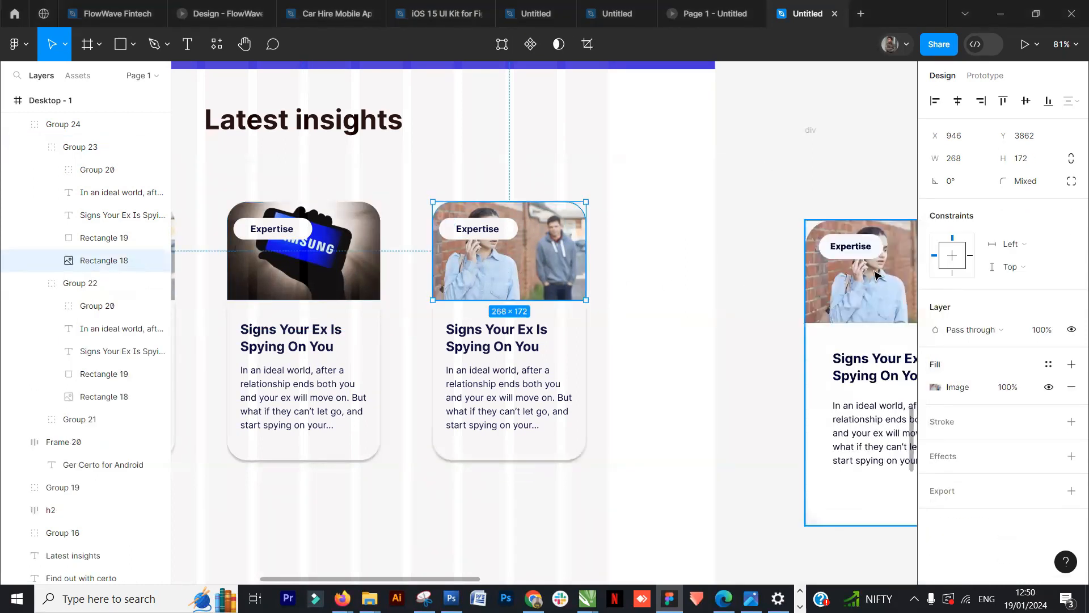
left_click(936, 387)
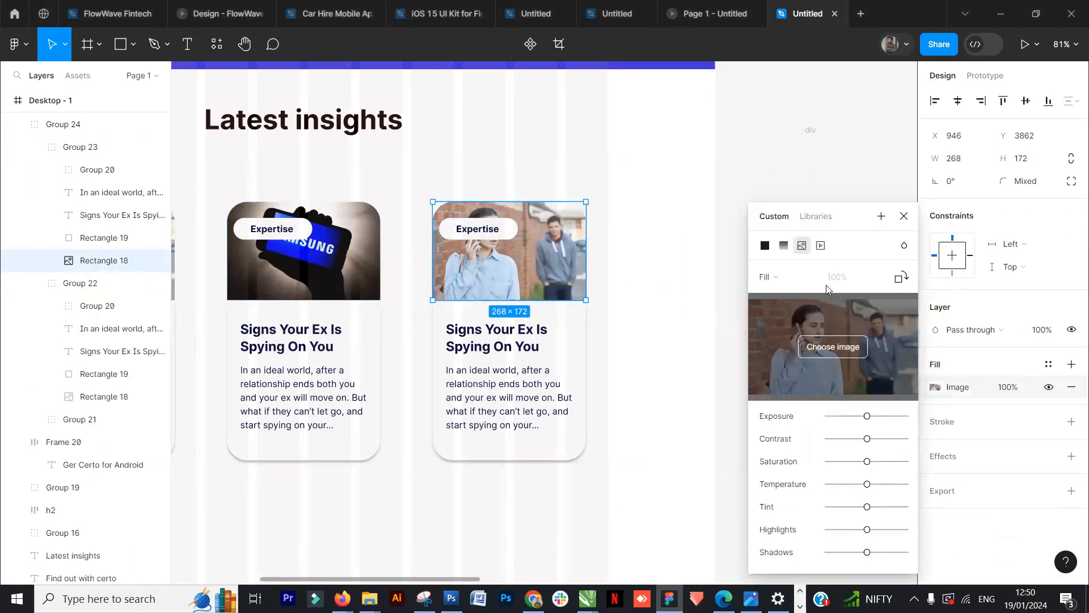
left_click(834, 348)
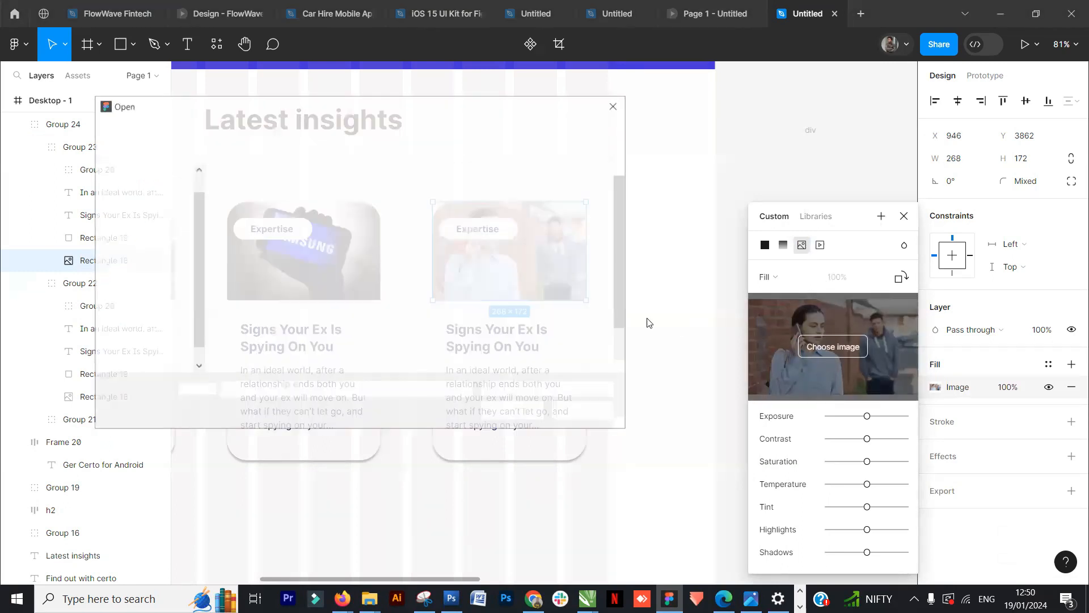
left_click(411, 224)
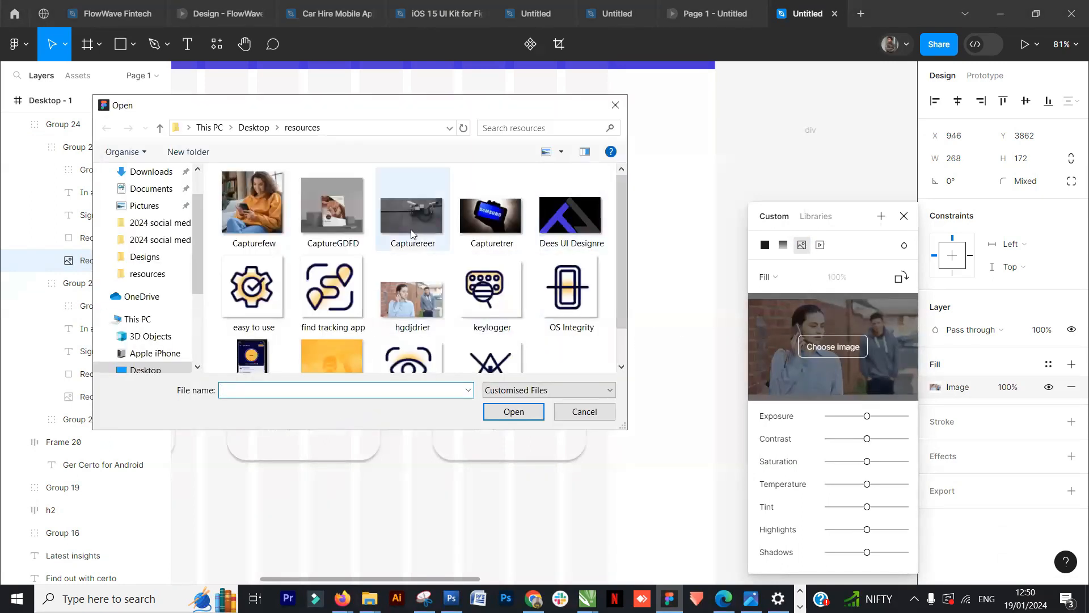
left_click(514, 412)
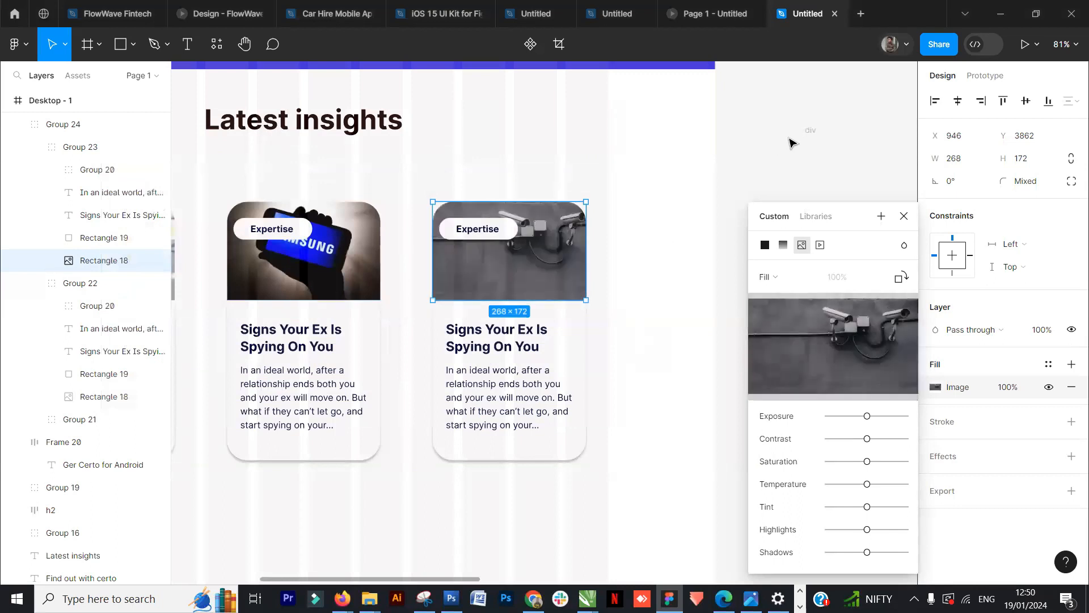
left_click(903, 216)
left_click(717, 301)
Step: Duplicate the yellow "Ger Certo for Iphone" button and place the copy below the article cards
scroll(717, 301, "down", 10)
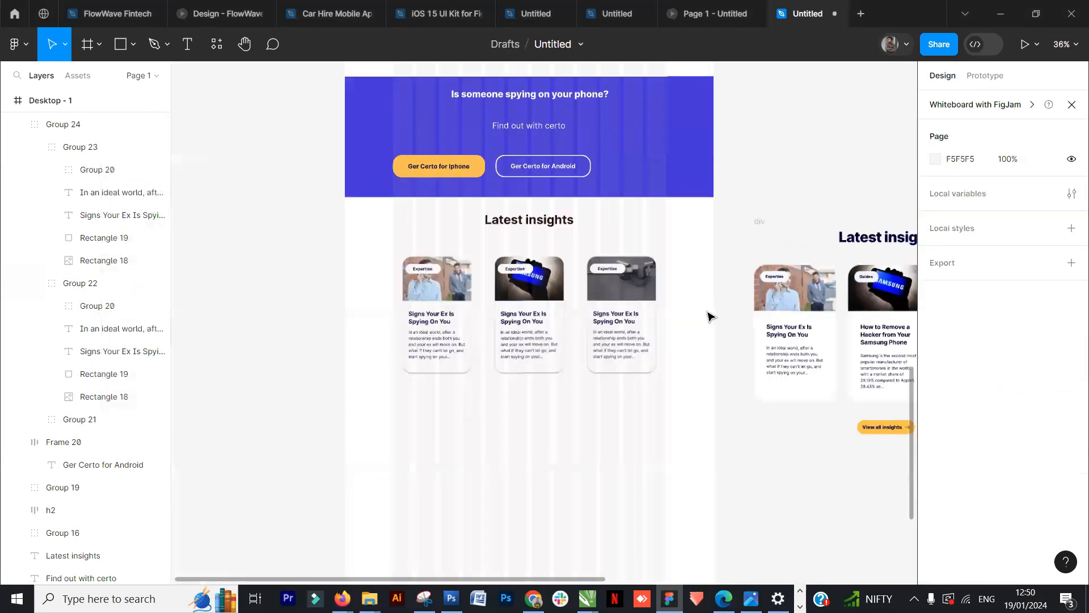
left_click_drag(794, 404, 558, 371)
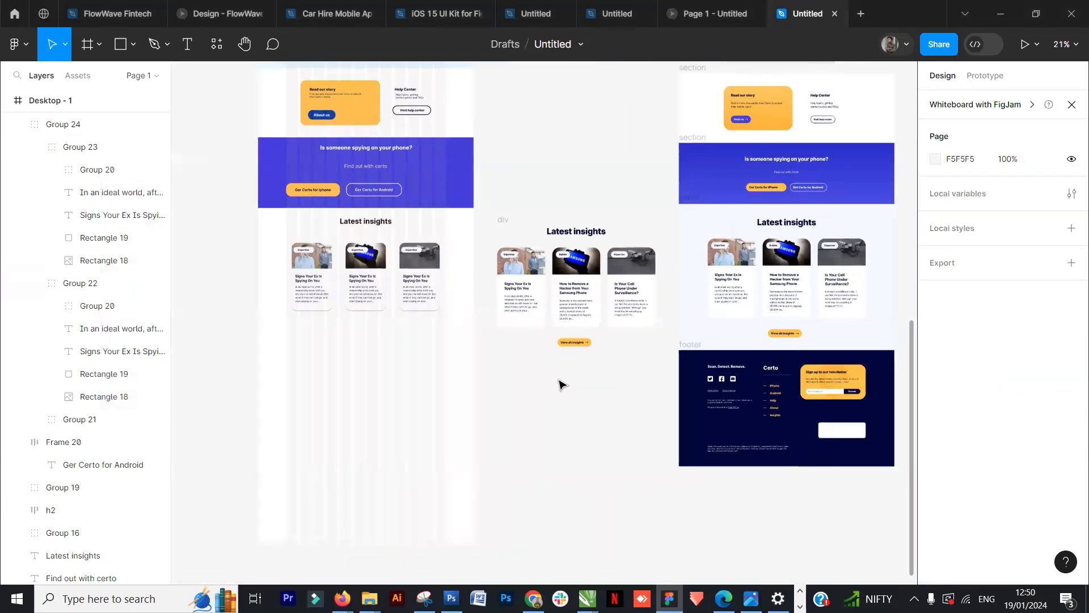
scroll(559, 386, "up", 5)
scroll(571, 365, "down", 5)
left_click(356, 208)
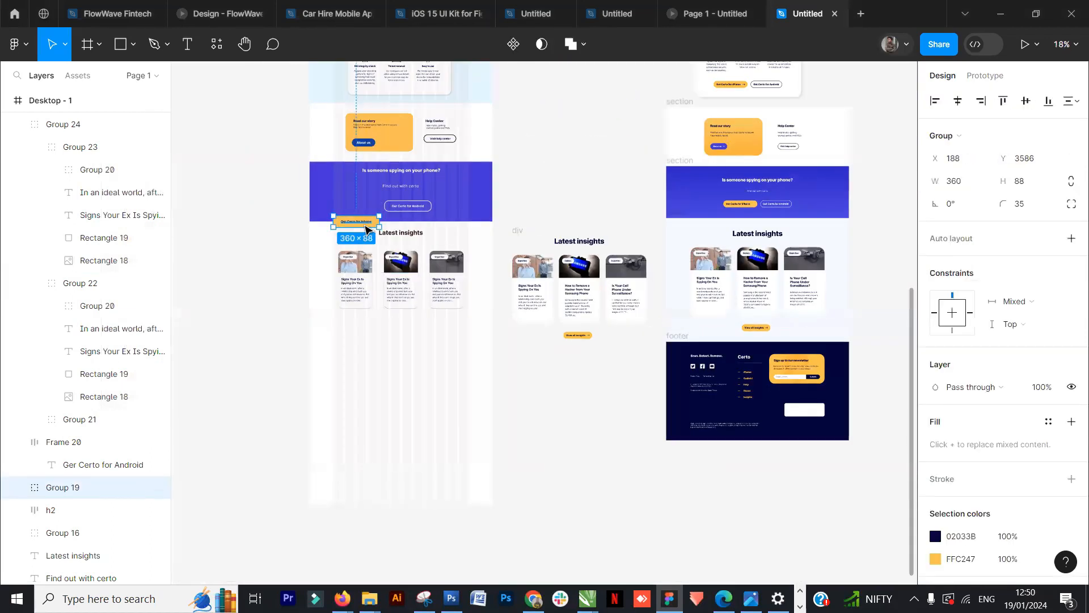
left_click_drag(394, 331, 406, 323)
scroll(417, 338, "up", 5)
left_click_drag(607, 323, 562, 318)
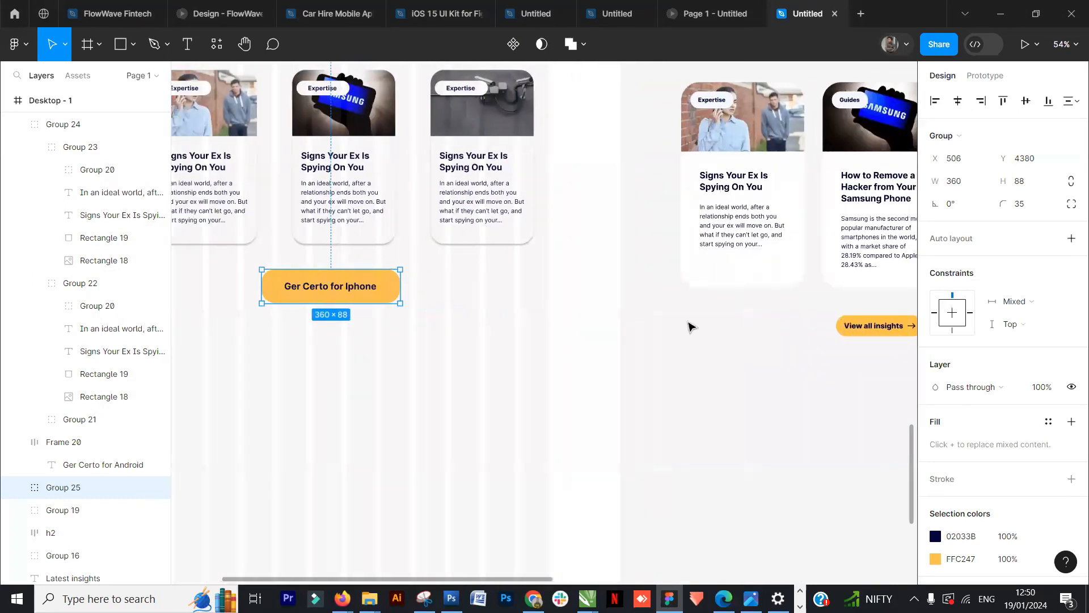
Step: Change the copied button's text to "View all insights"
left_click(702, 328)
double_click(321, 291)
double_click(320, 287)
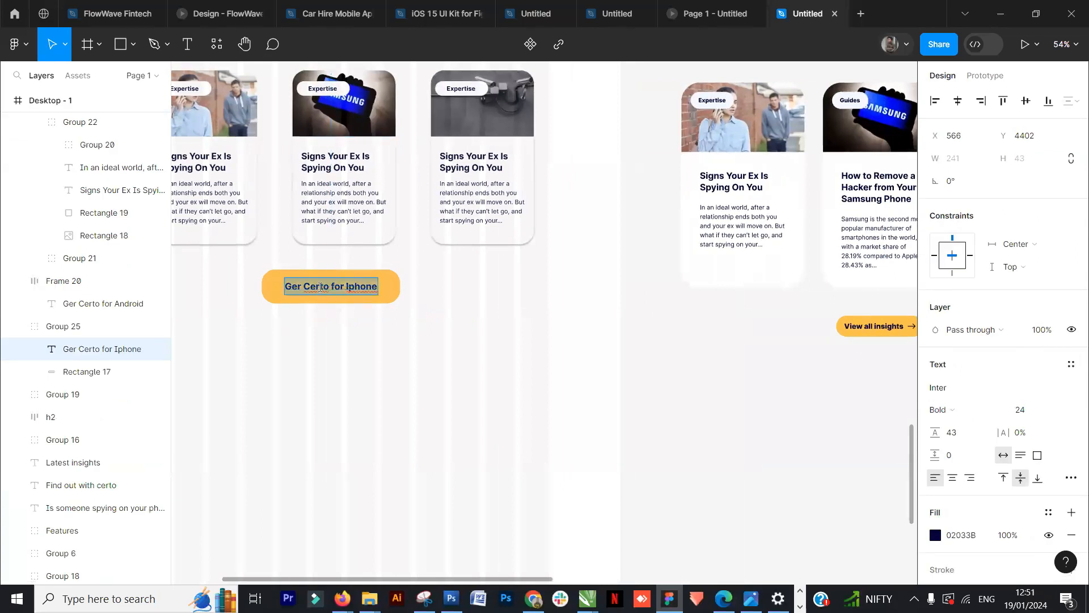
type("View all insi")
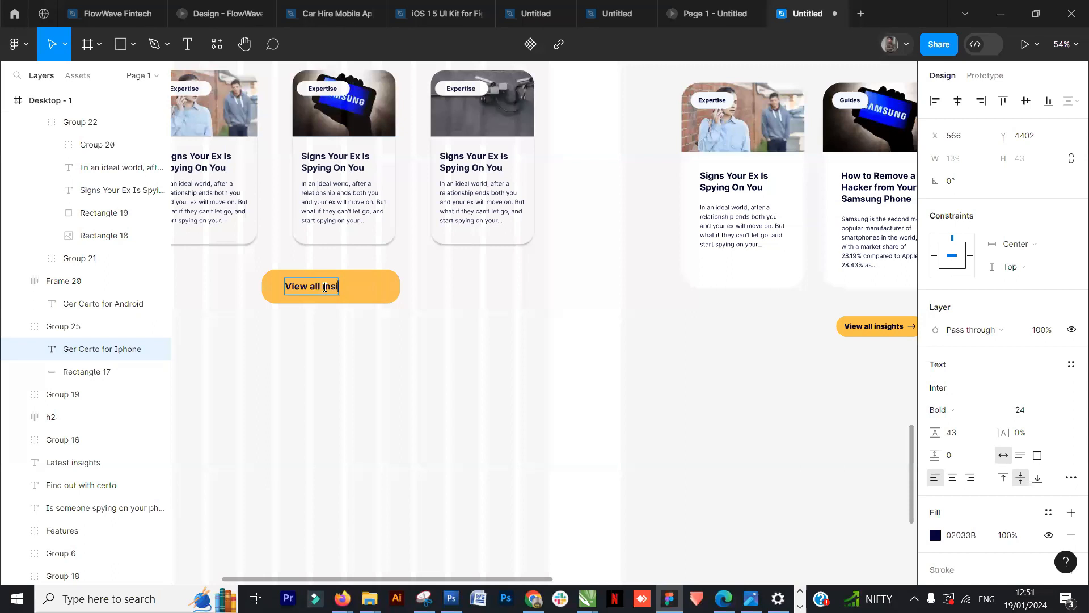
type("ghts")
key("Escape")
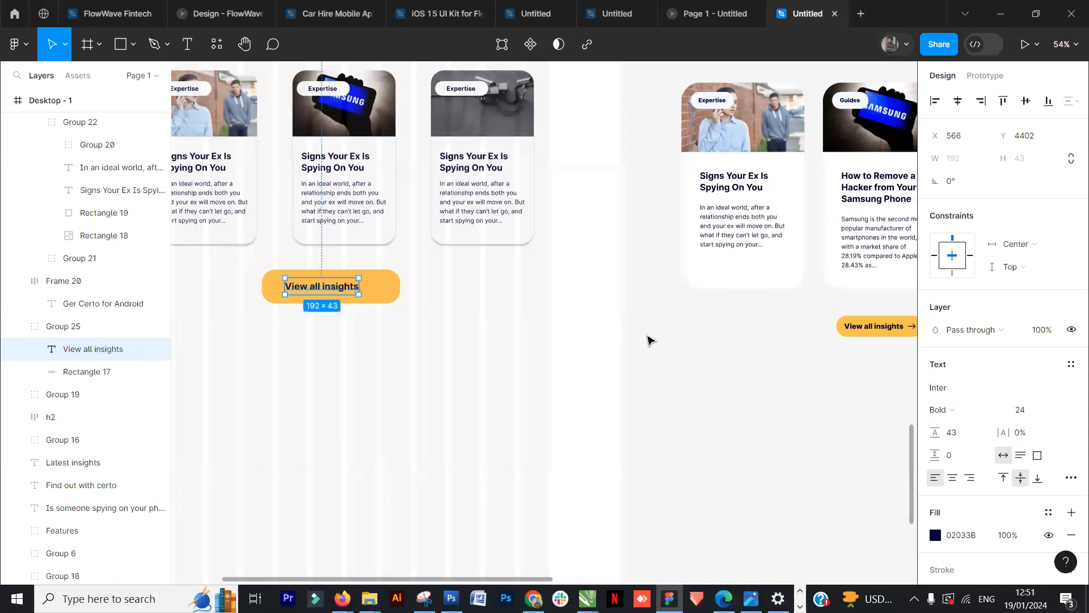
Step: Ungroup the "View all insights" button, center its label on the yellow rectangle and group the two again
left_click(384, 291)
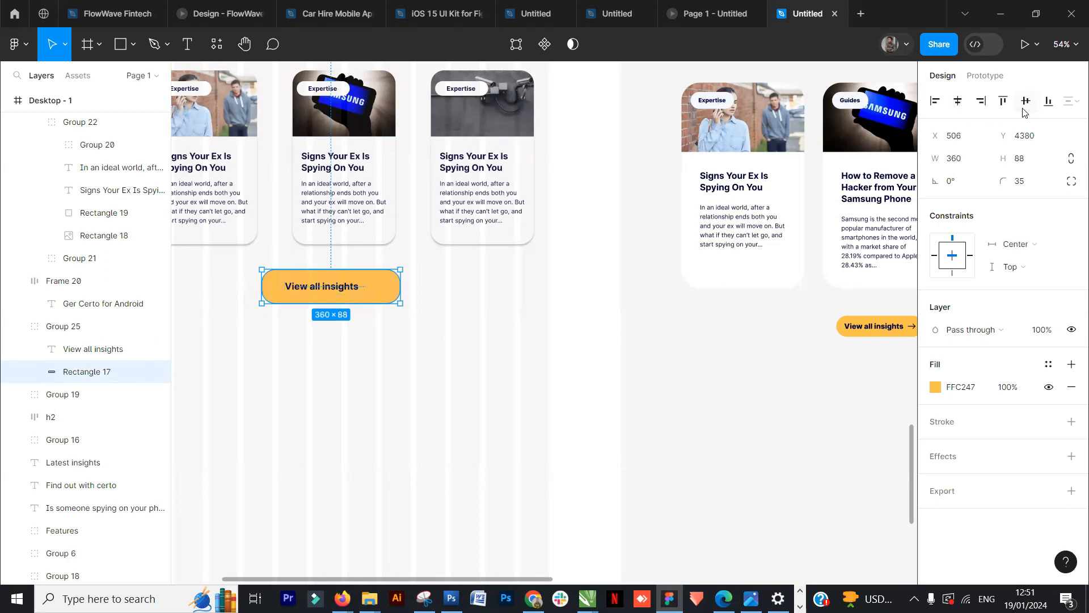
key("Escape")
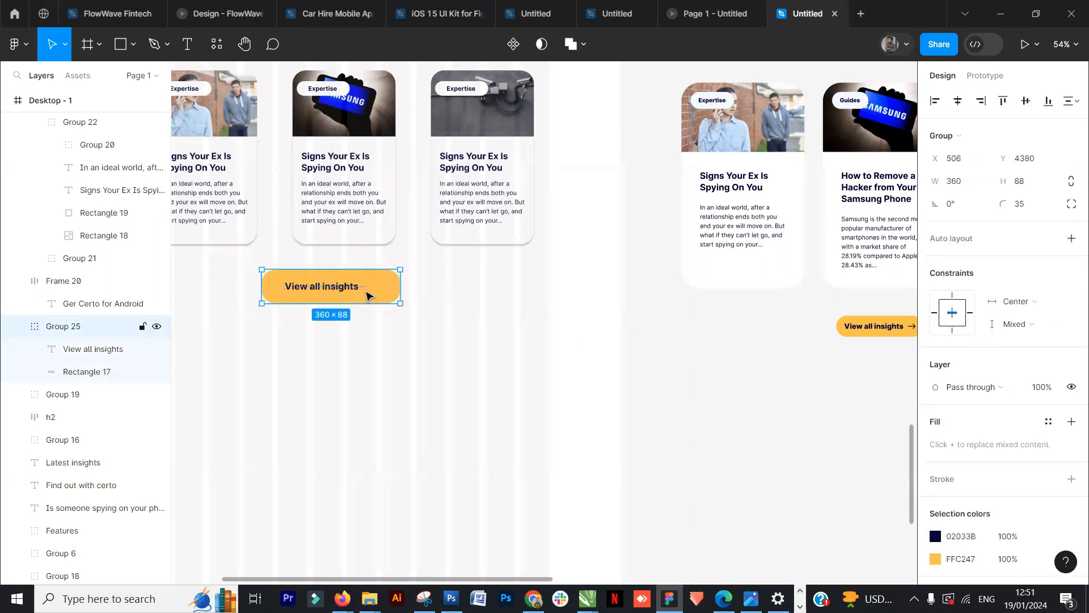
right_click(361, 295)
left_click(377, 337)
left_click(450, 321)
left_click(343, 290)
left_click(391, 296, "shift")
left_click(957, 102)
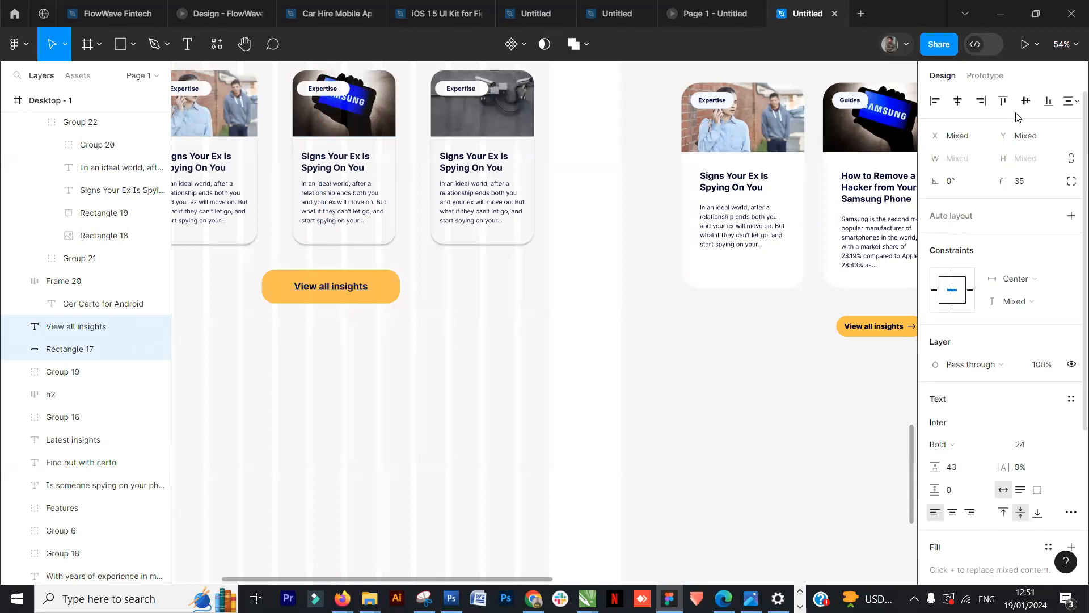
key("ctrl+g")
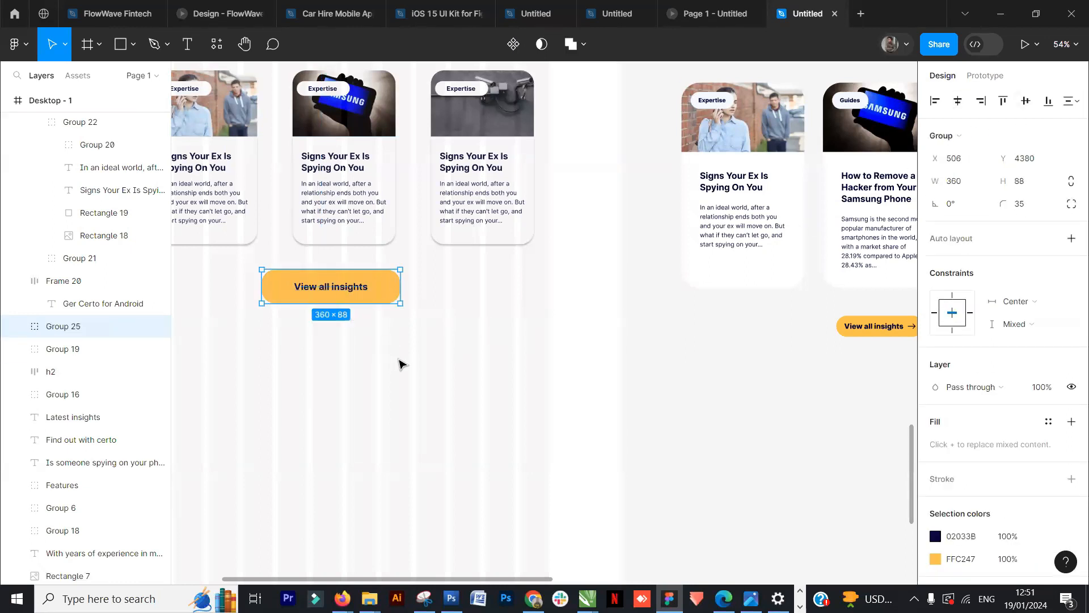
Step: Move the "View all insights" button closer to the cards and center it horizontally on the page
left_click_drag(365, 279, 345, 273)
scroll(482, 315, "down", 5)
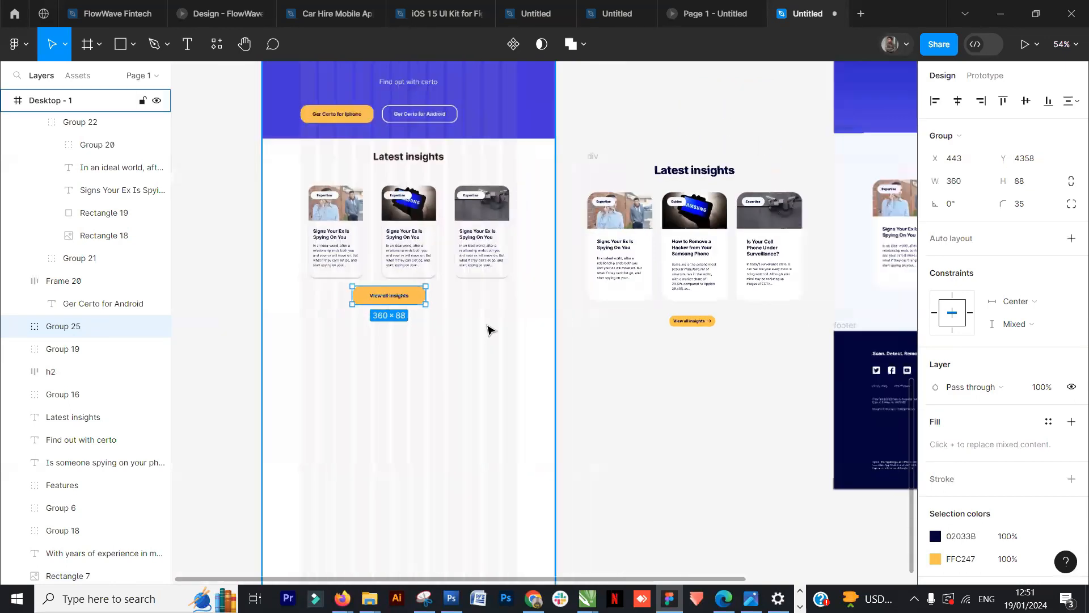
left_click(958, 100)
left_click(577, 392)
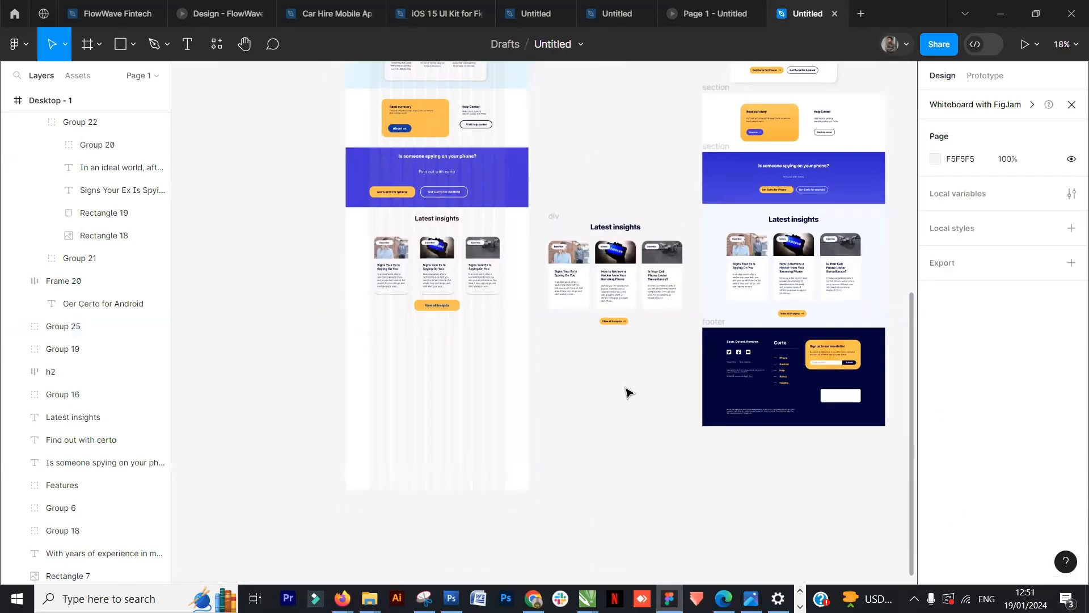
Step: Examine the reference design's footer and its layout below the "Latest insights" section
left_click(623, 304)
scroll(630, 397, "down", 3)
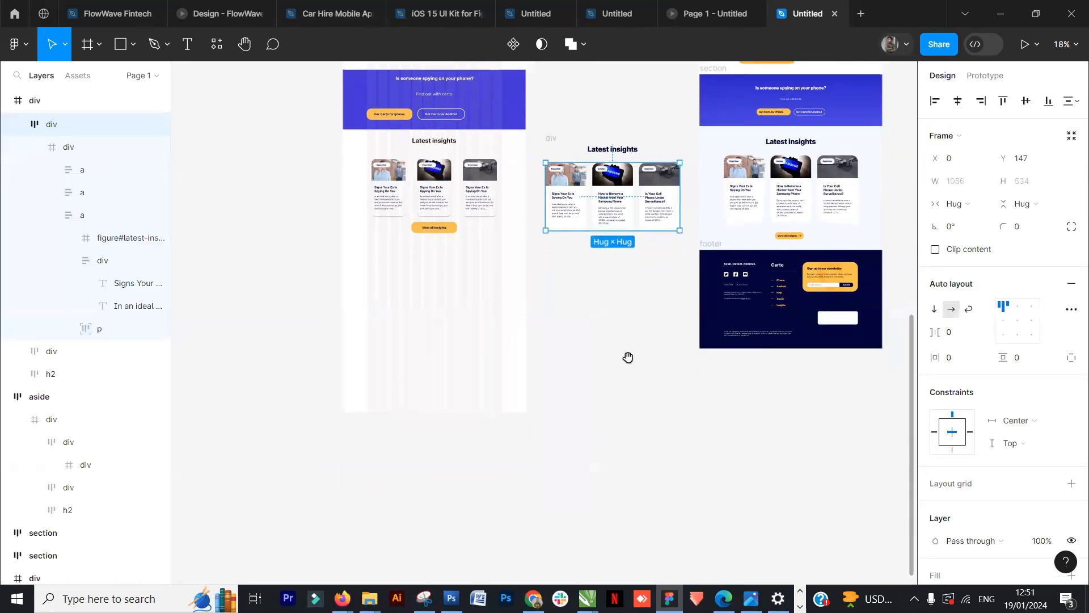
left_click(774, 257)
left_click(705, 386)
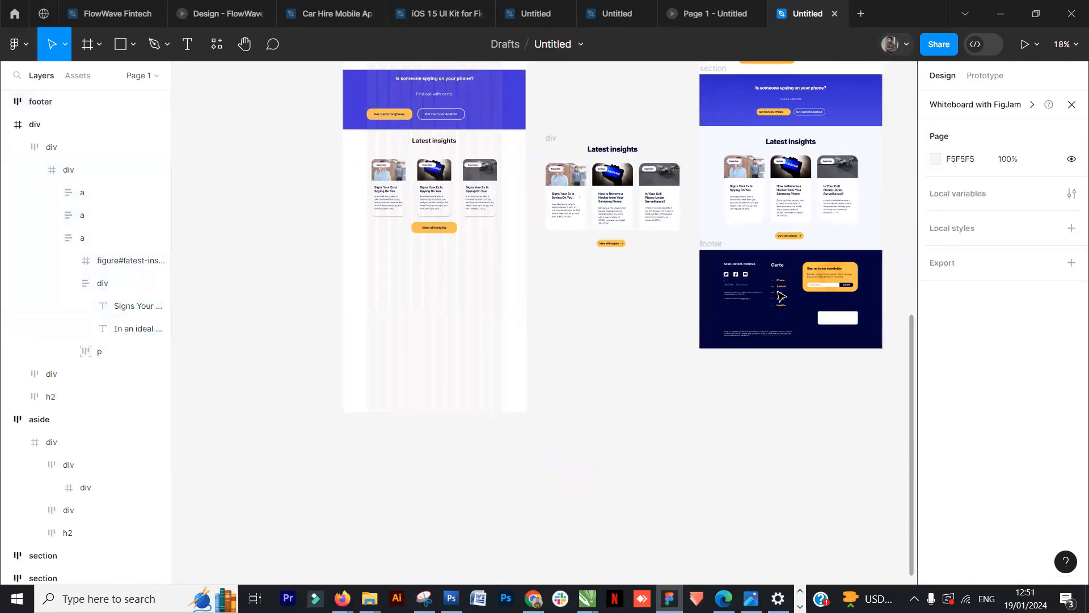
scroll(789, 314, "up", 2)
scroll(788, 314, "up", 3)
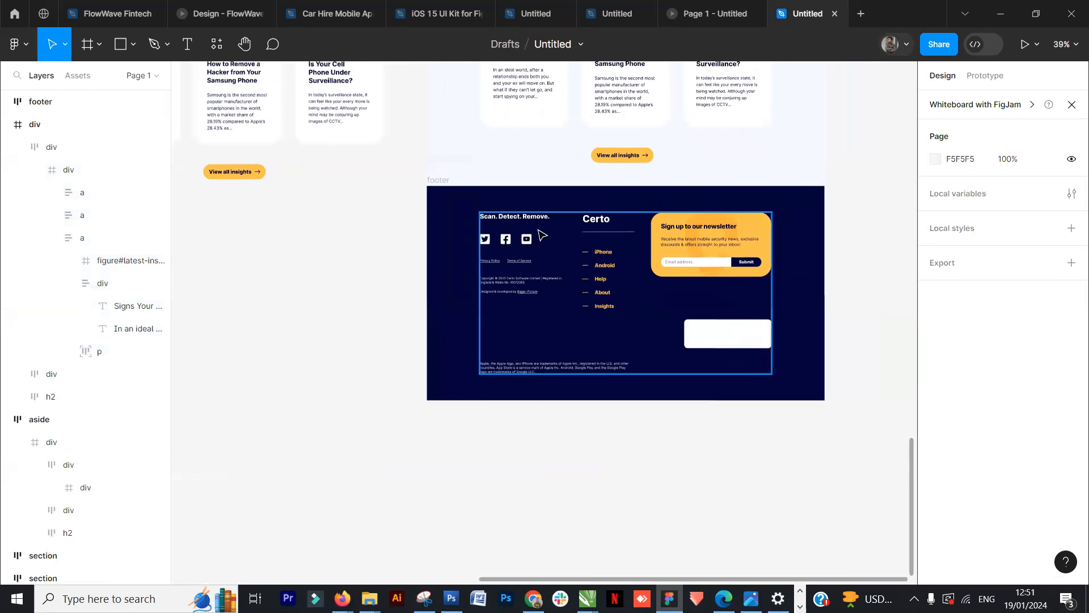
left_click(455, 202)
scroll(592, 297, "down", 3)
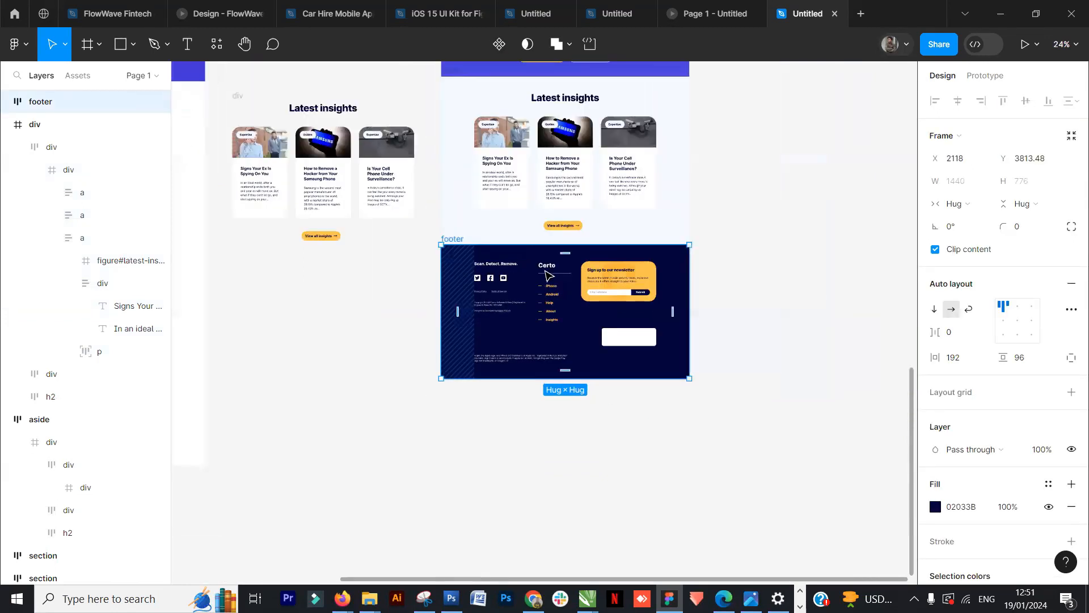
scroll(592, 296, "down", 2)
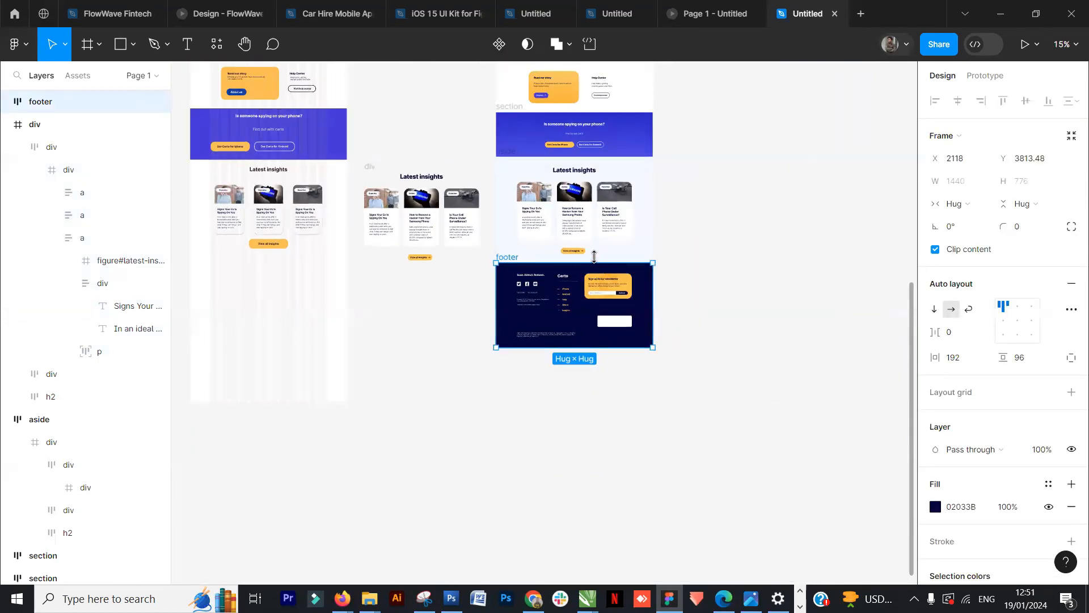
Step: Copy the reference footer's content frame into the empty area below the "View all insights" button
left_click_drag(680, 260, 470, 367)
left_click_drag(658, 383, 470, 279)
left_click_drag(615, 294, 320, 303)
left_click(374, 441)
left_click_drag(375, 441, 527, 438)
Step: Draw a footer background rectangle about 1253 × 1169, place it beside the page and fill it with dark navy 01164A
left_click(116, 54)
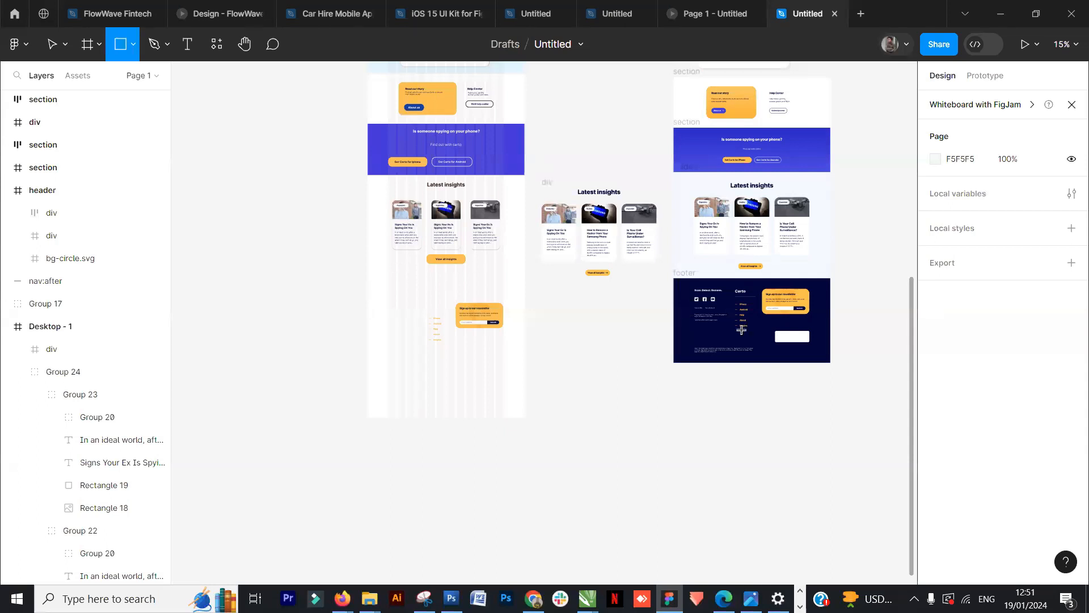
mouse_move(366, 276)
left_mouse_down()
mouse_move(510, 394)
mouse_move(508, 413)
mouse_move(504, 403)
left_mouse_up()
left_click_drag(474, 349, 329, 353)
left_click(934, 297)
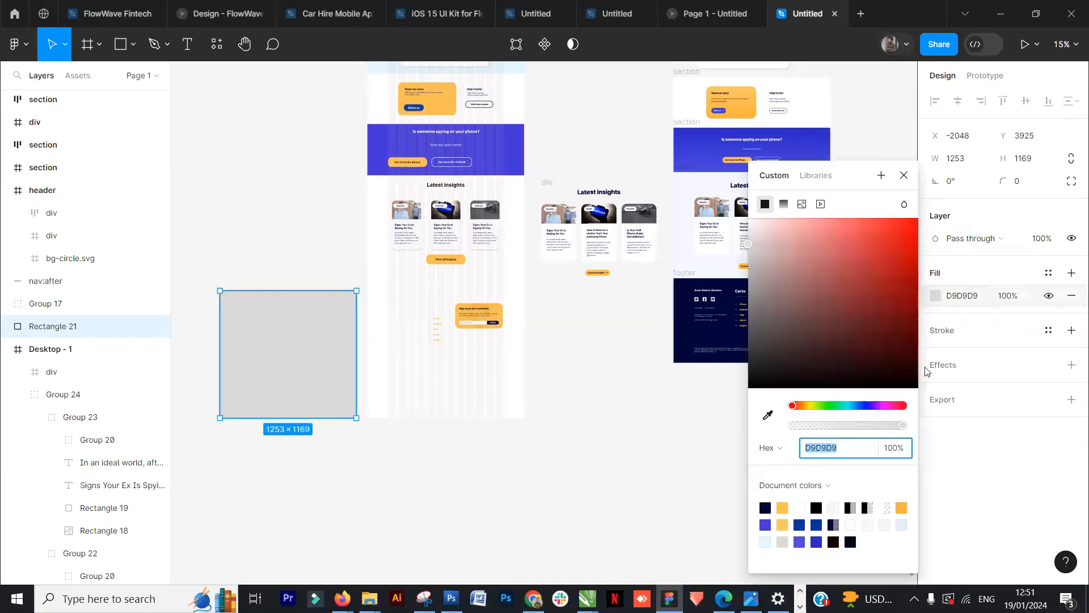
left_click(817, 508)
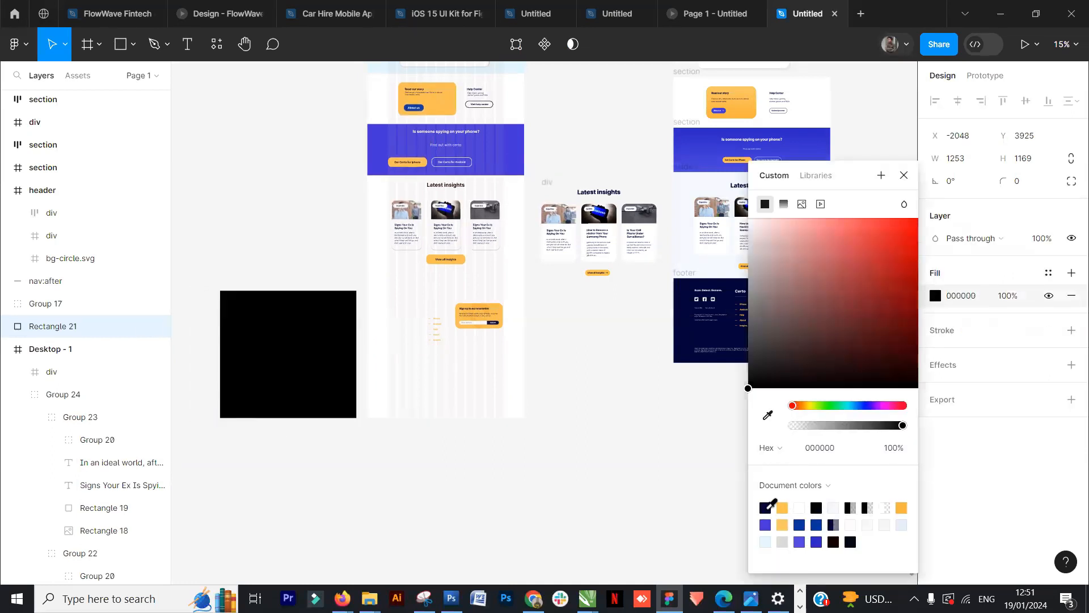
left_click(816, 524)
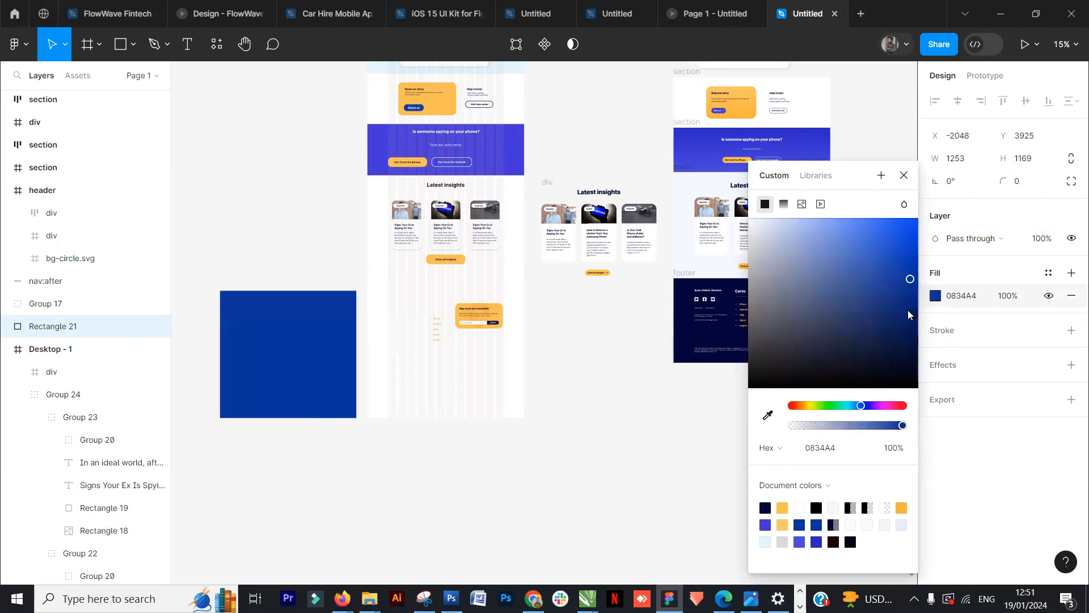
left_click_drag(912, 280, 917, 347)
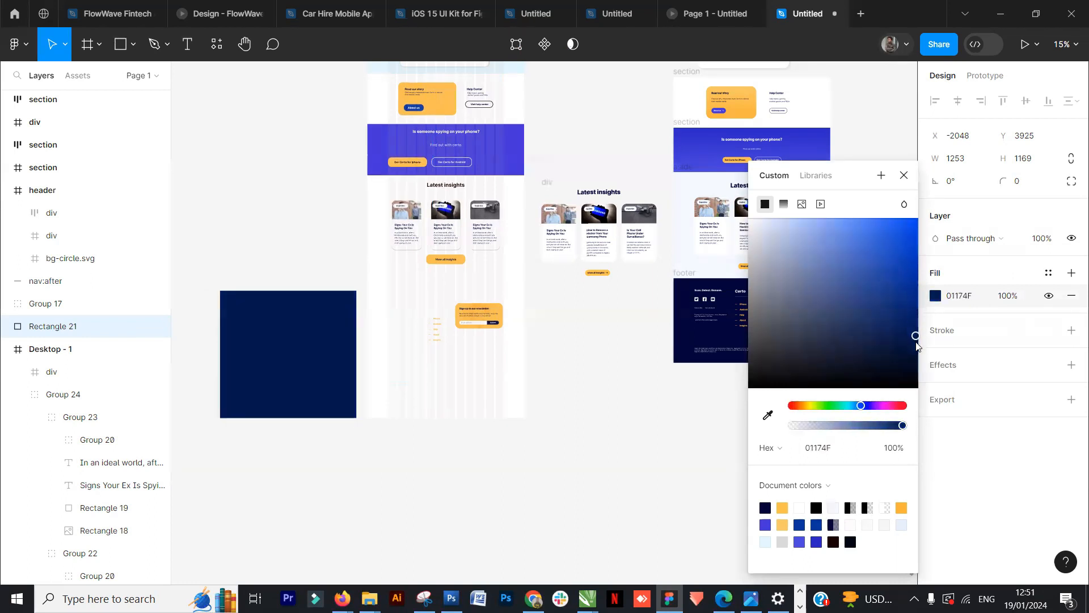
Step: Place the navy rectangle over the footer content and move the footer content frame out of the page into the empty canvas
left_click_drag(314, 372, 494, 323)
left_click(492, 323)
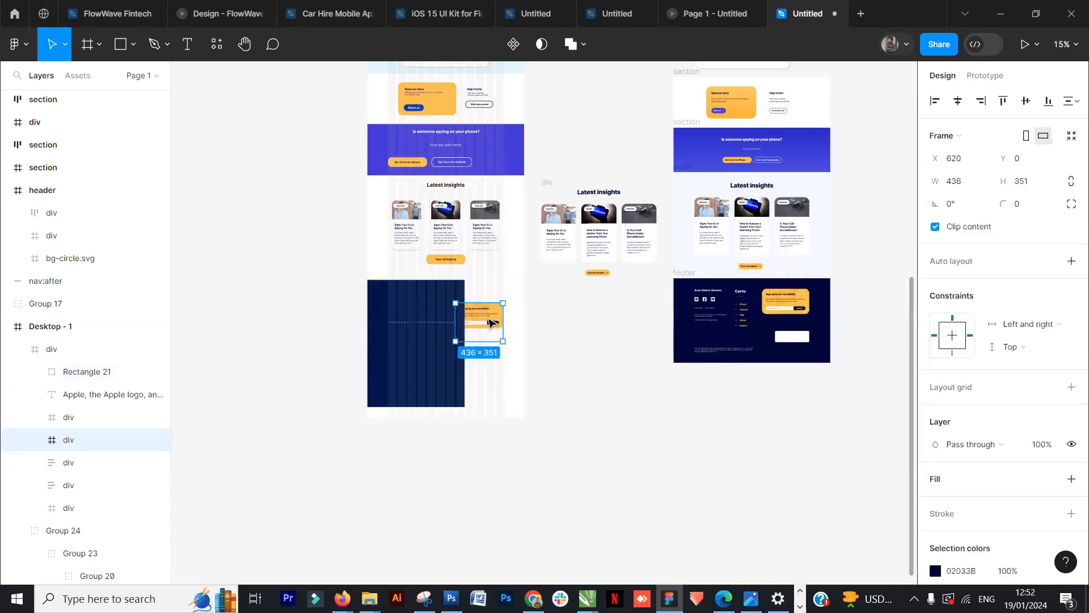
left_click_drag(549, 301, 372, 376)
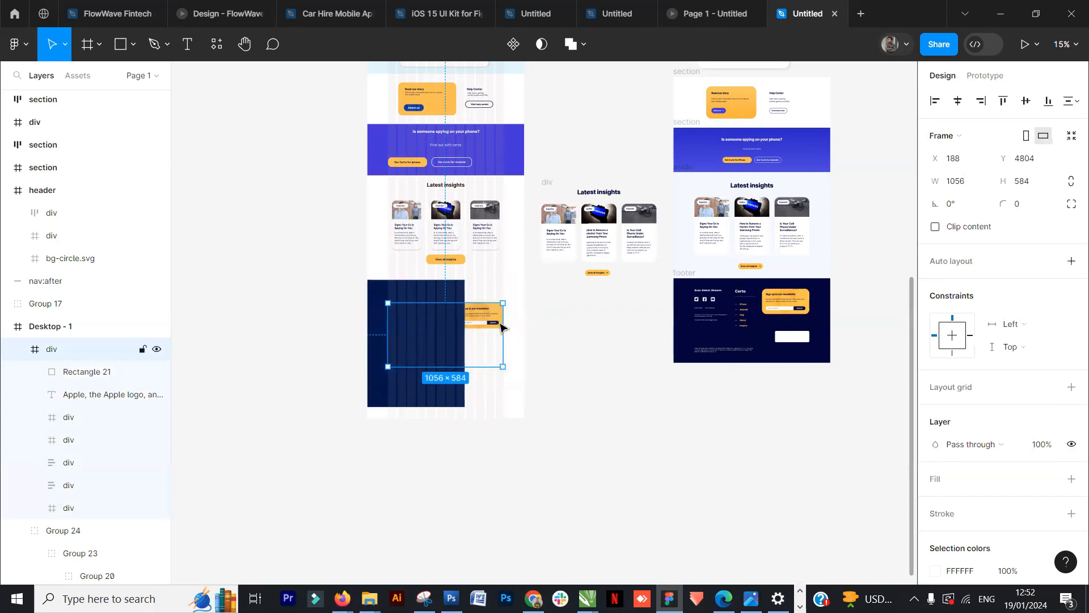
right_click(498, 324)
left_click(544, 244)
left_click_drag(487, 330, 640, 390)
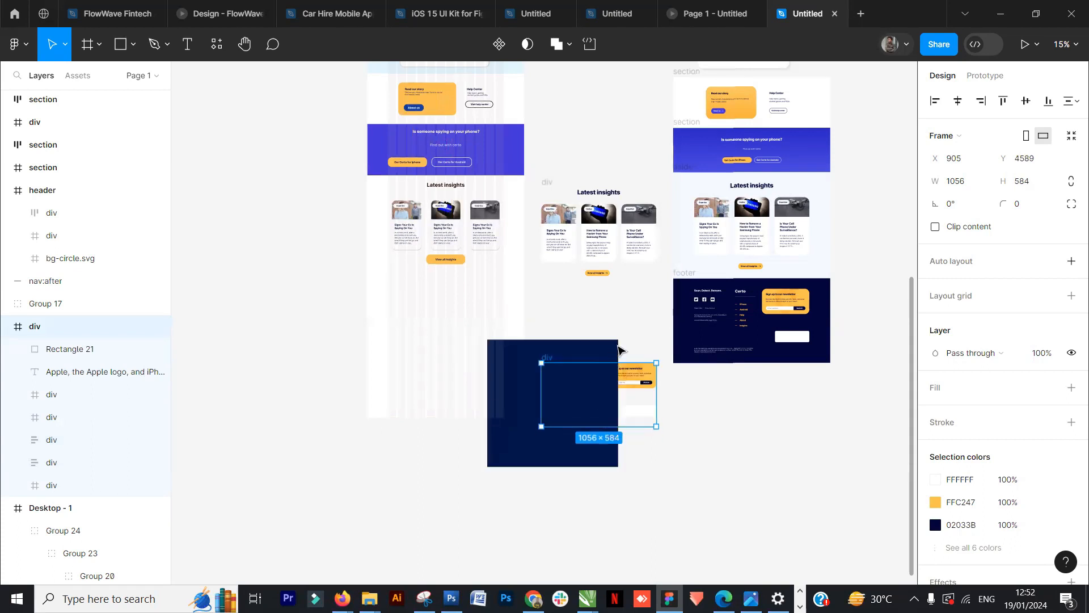
Step: Return the navy rectangle to the page and stretch it to about 1672 × 1374, covering the area below the "View all insights" button
left_click(511, 469)
left_click_drag(553, 459, 403, 375)
left_click_drag(482, 328, 534, 329)
left_click_drag(482, 352, 481, 376)
left_click_drag(448, 295, 448, 275)
Step: Move the footer texts, links, icons and newsletter card from their frame onto the navy background and group them
left_click(668, 427)
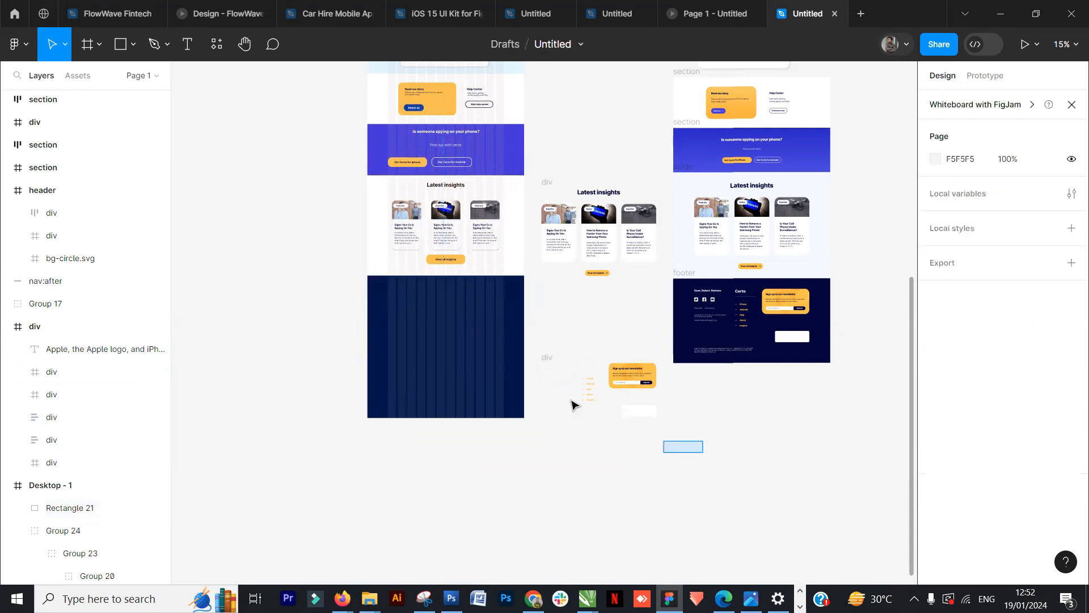
left_click_drag(571, 404, 540, 363)
left_click_drag(636, 383, 493, 340)
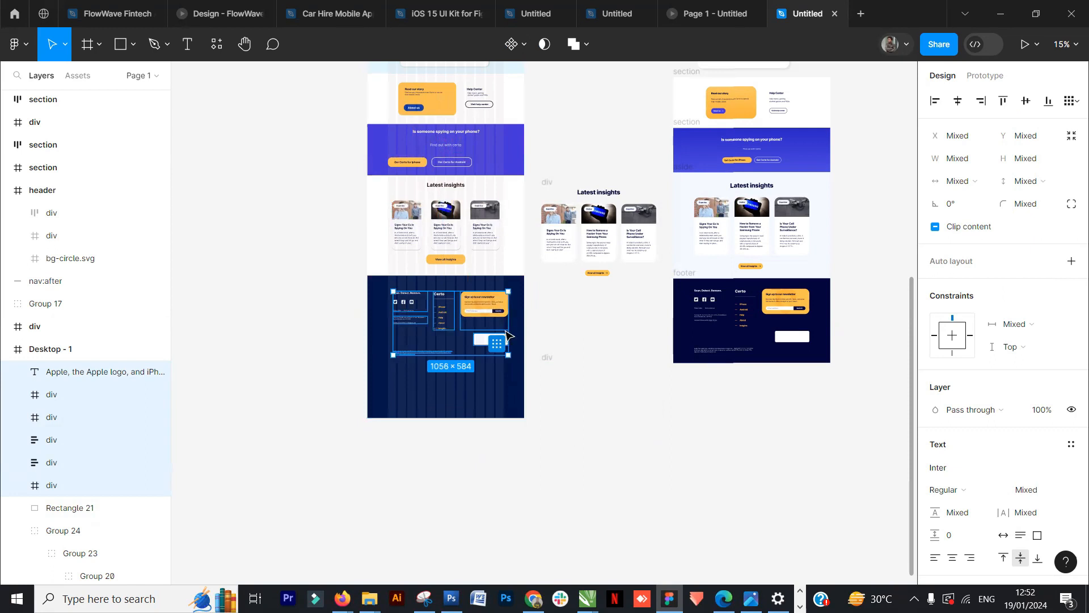
key("ctrl+g")
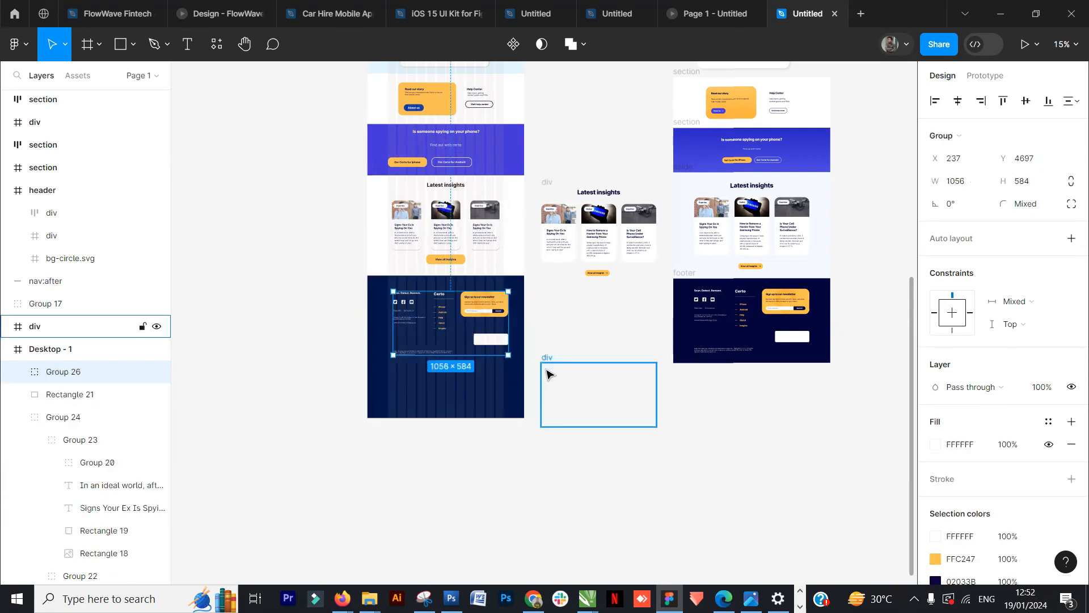
Step: Delete the emptied footer content frame and the spare copy of the "Latest insights" section beside the page
left_click(547, 373)
key("Delete")
left_click_drag(650, 148, 559, 297)
key("Delete")
left_click(547, 183)
key("Delete")
Step: Move the navigation bar up so that it sits above the page frame and its name label
left_click(455, 425)
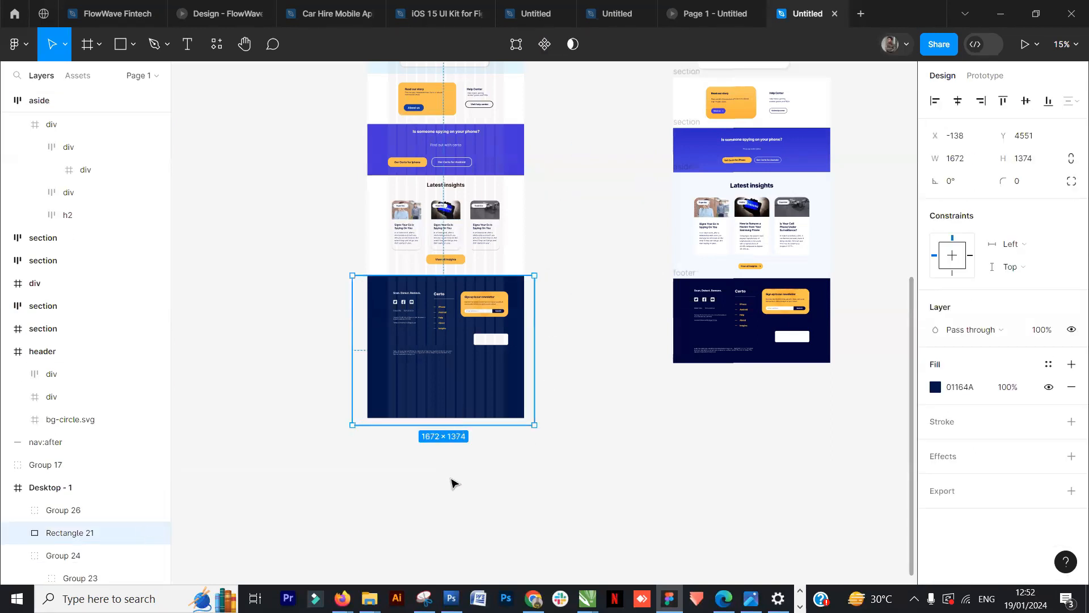
left_click(534, 457)
scroll(545, 453, "down", 5)
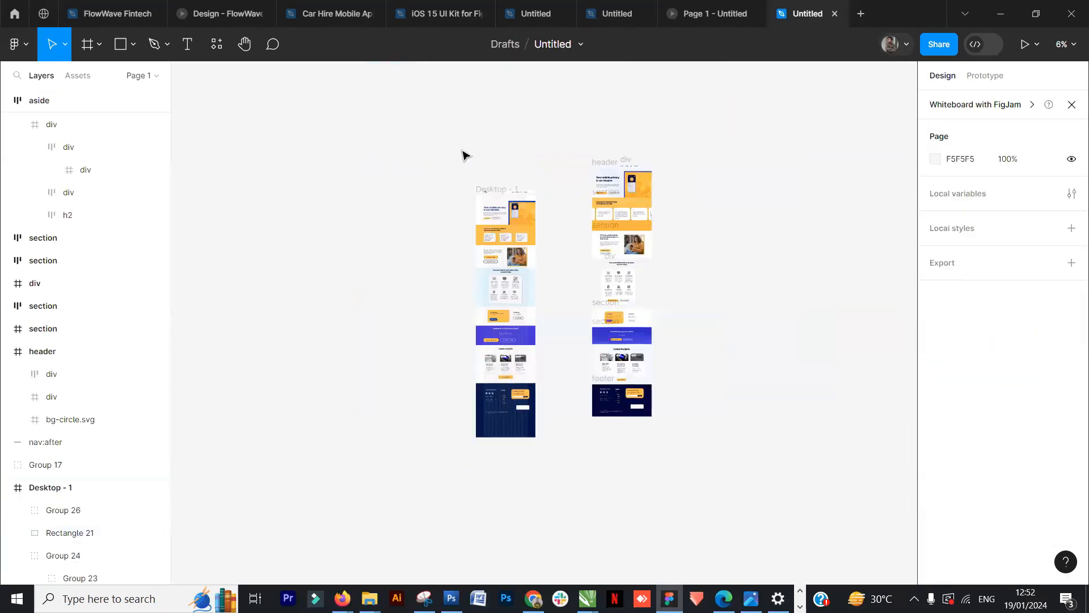
scroll(438, 221, "up", 5)
scroll(437, 222, "down", 1)
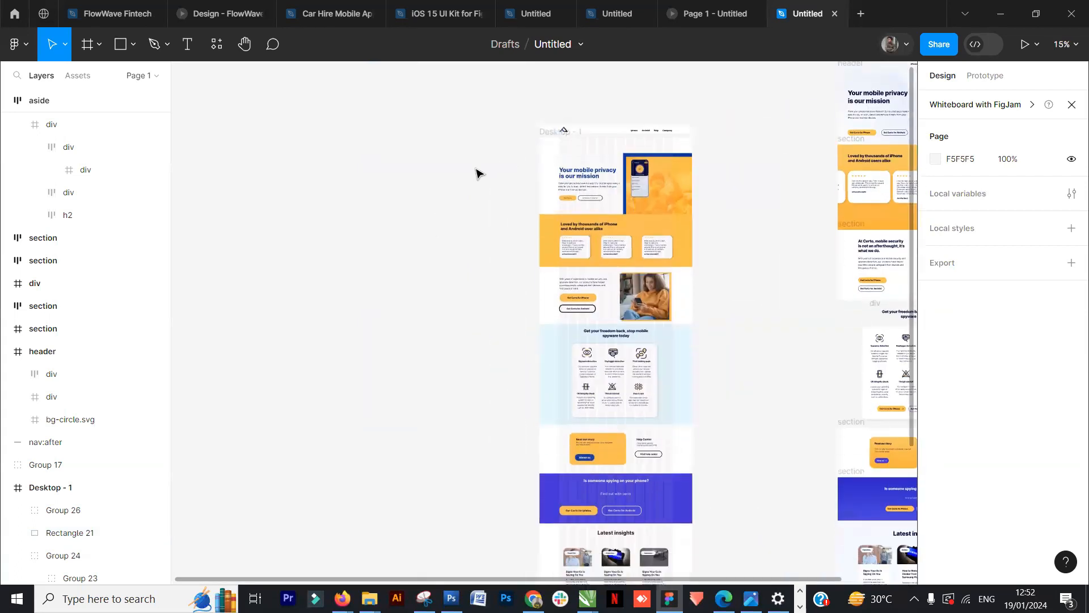
scroll(477, 179, "up", 1)
scroll(476, 182, "down", 9)
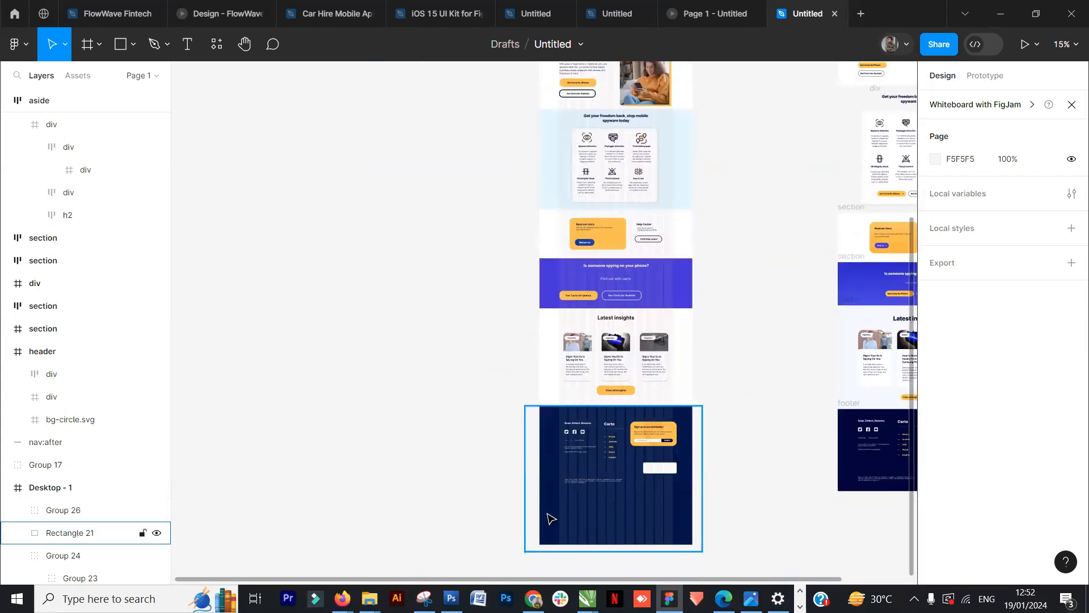
scroll(499, 513, "up", 10)
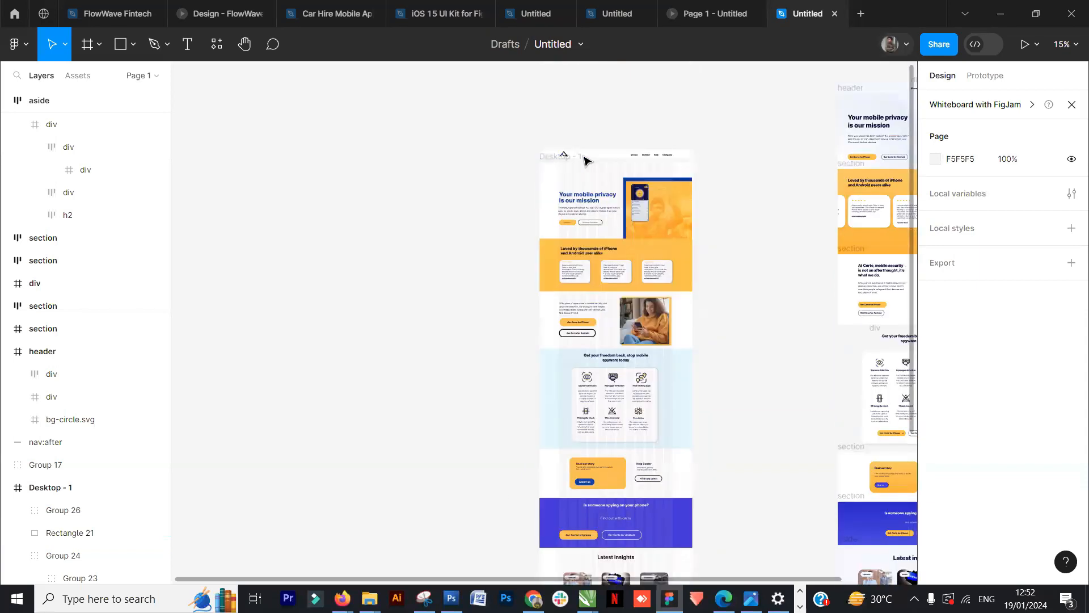
left_click(623, 153)
left_click_drag(622, 153, 627, 136)
Step: Try shortening the page frame to a height of 5354 to end below the footer content, inspect the displaced button and undo the resize
left_click(570, 158)
scroll(562, 431, "down", 15)
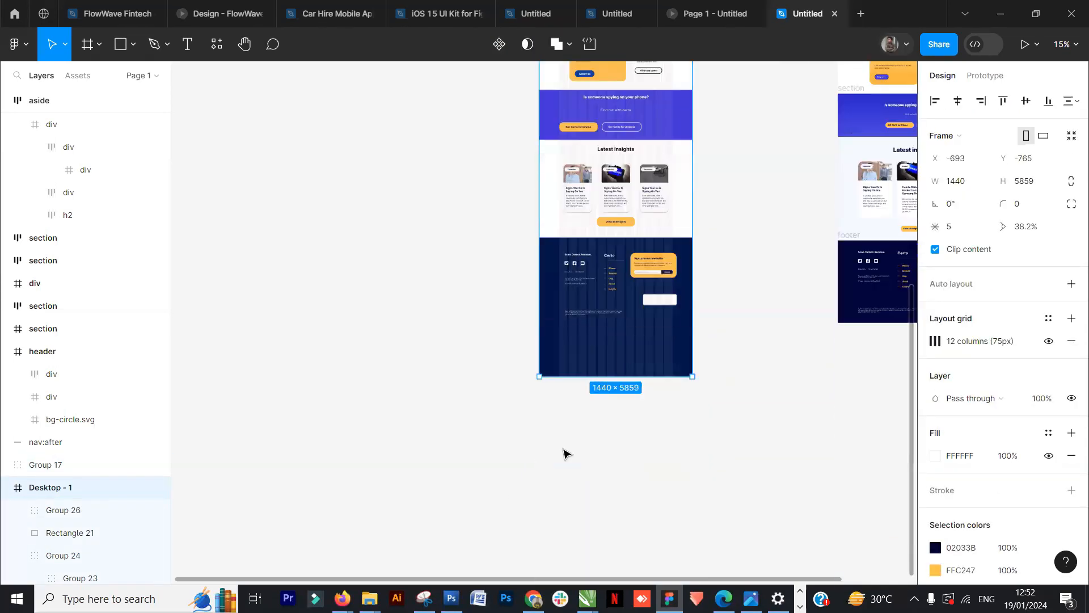
left_click_drag(626, 377, 629, 324)
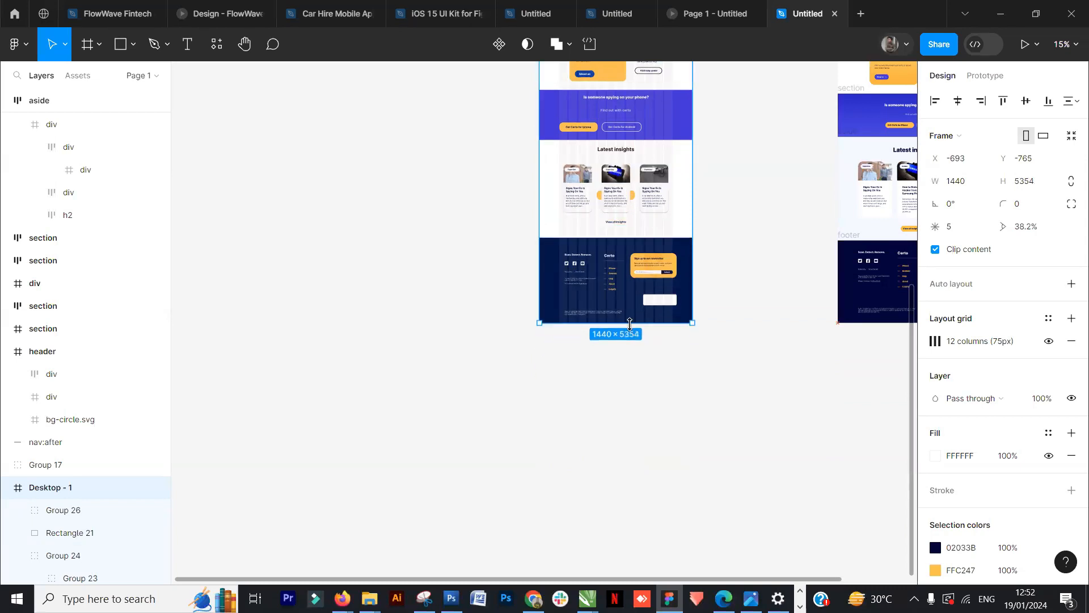
double_click(632, 199)
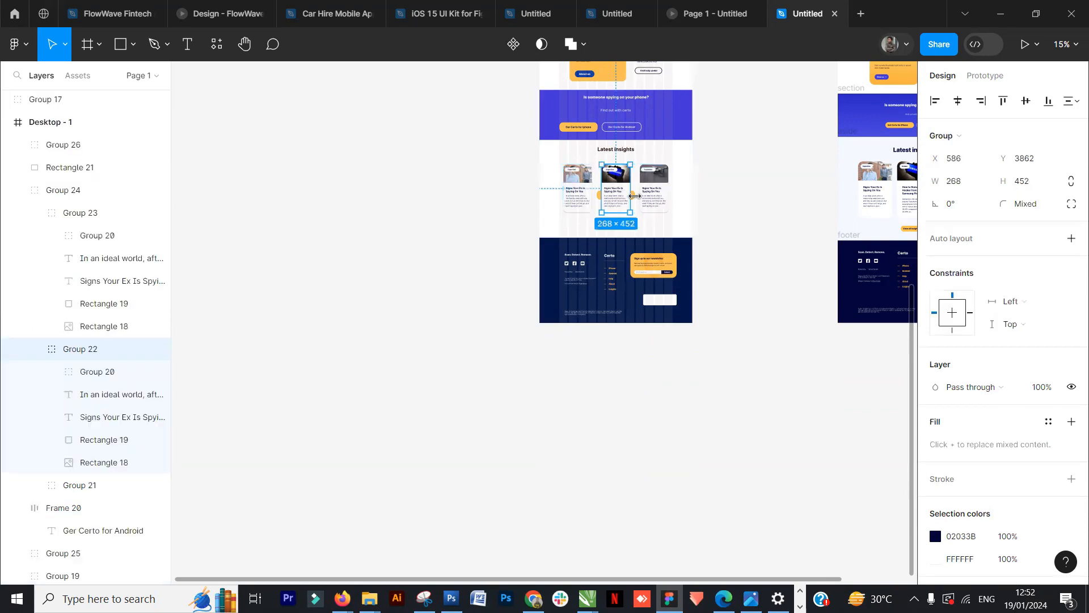
scroll(640, 226, "up", 5)
left_click(626, 147)
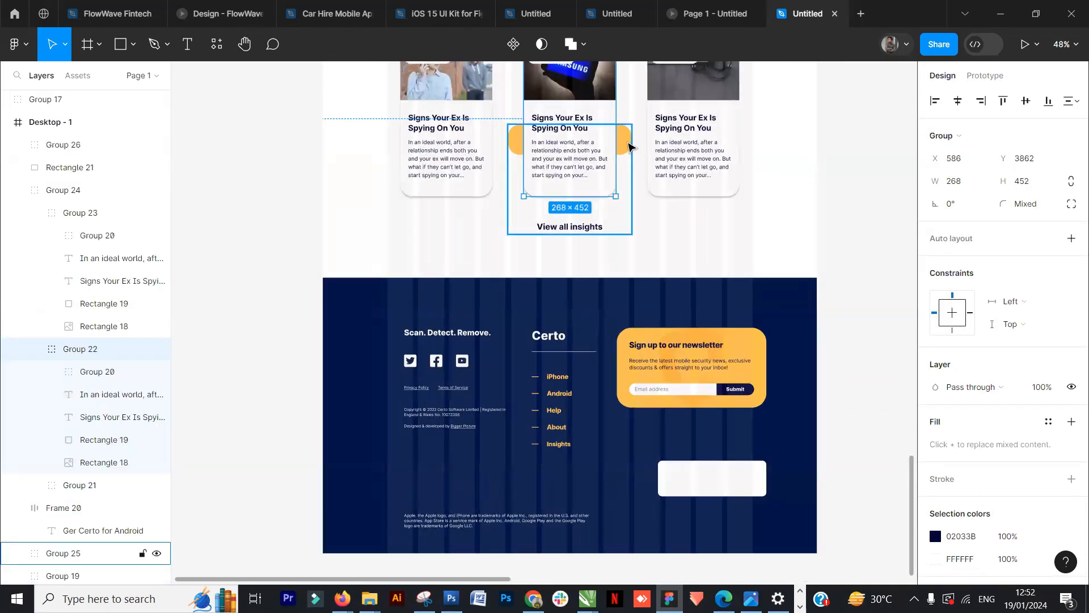
double_click(627, 150)
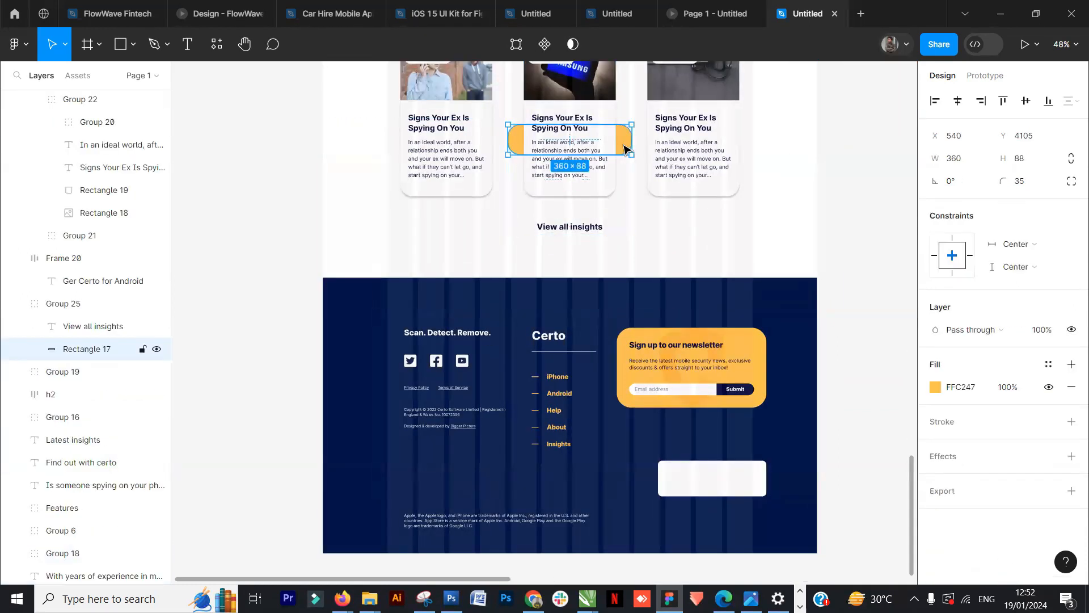
key("ctrl+z")
key("ctrl+z")
key("Escape")
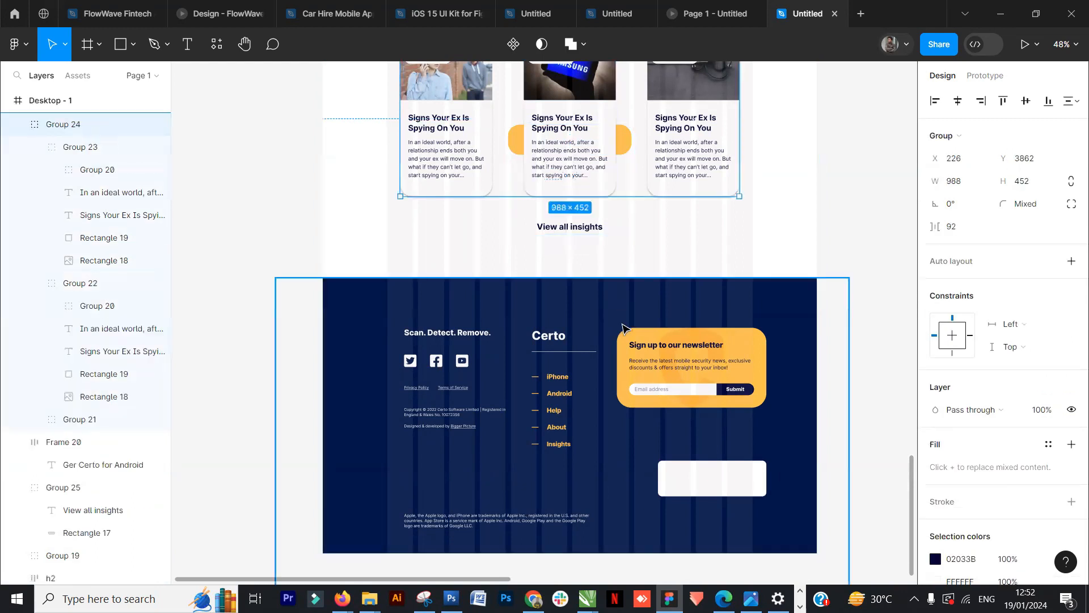
key("Escape")
Step: Examine the rebuilt page from the header down to the footer alongside the reference design
scroll(857, 401, "down", 5)
key("Escape")
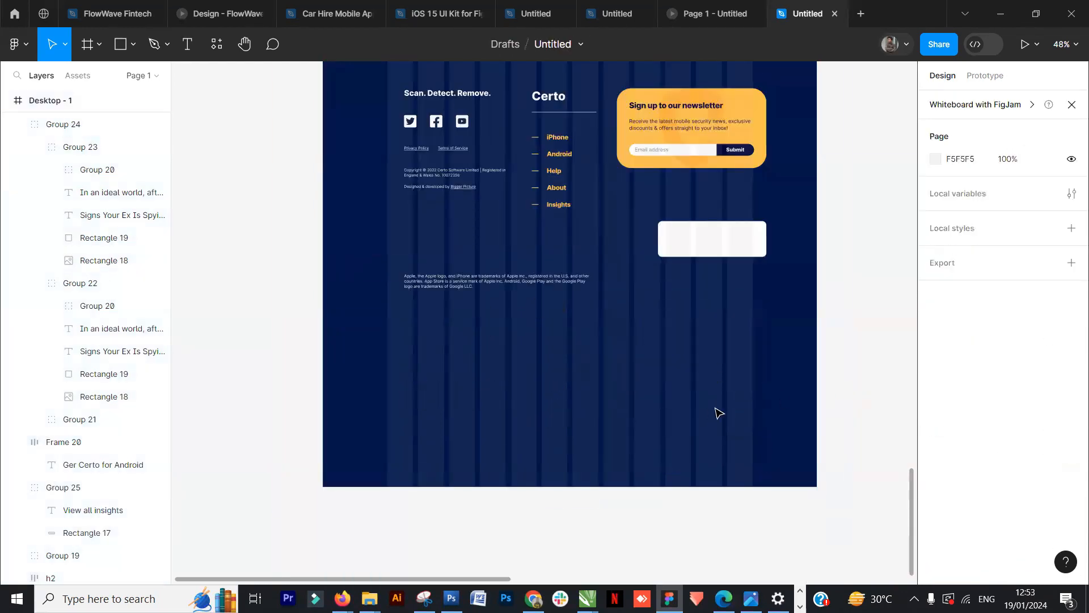
scroll(712, 413, "down", 8)
scroll(726, 315, "up", 4)
scroll(725, 316, "down", 4)
scroll(731, 318, "up", 1)
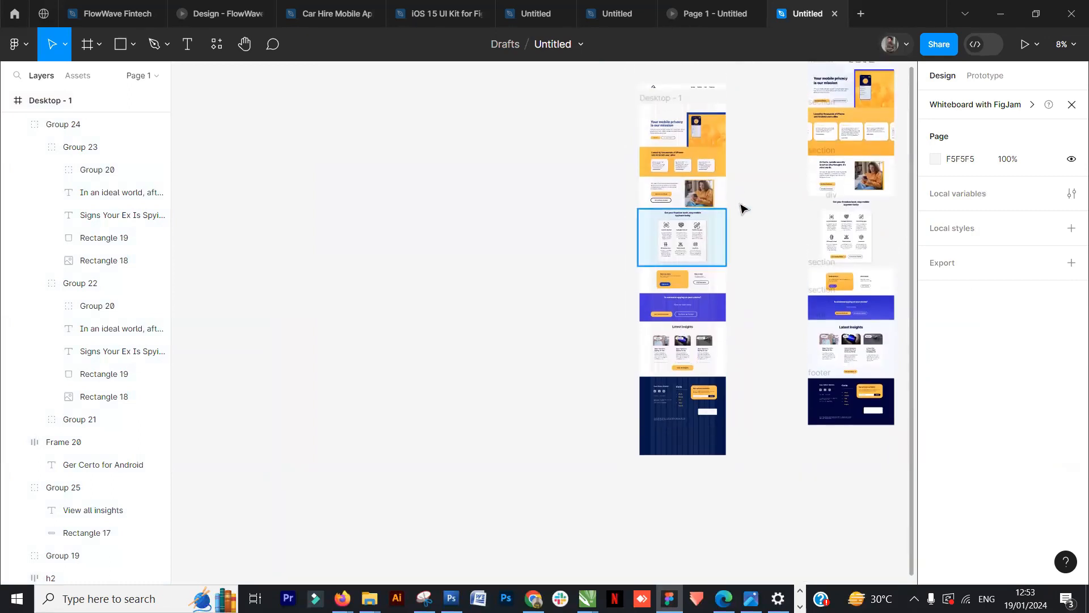
scroll(746, 189, "up", 4)
scroll(746, 189, "down", 4)
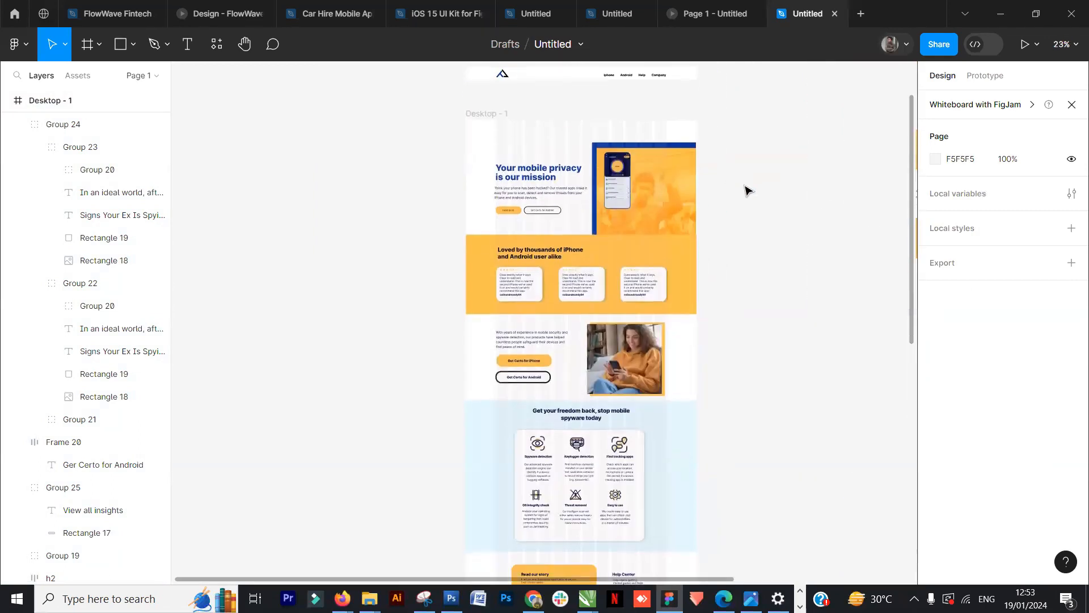
scroll(744, 202, "up", 3)
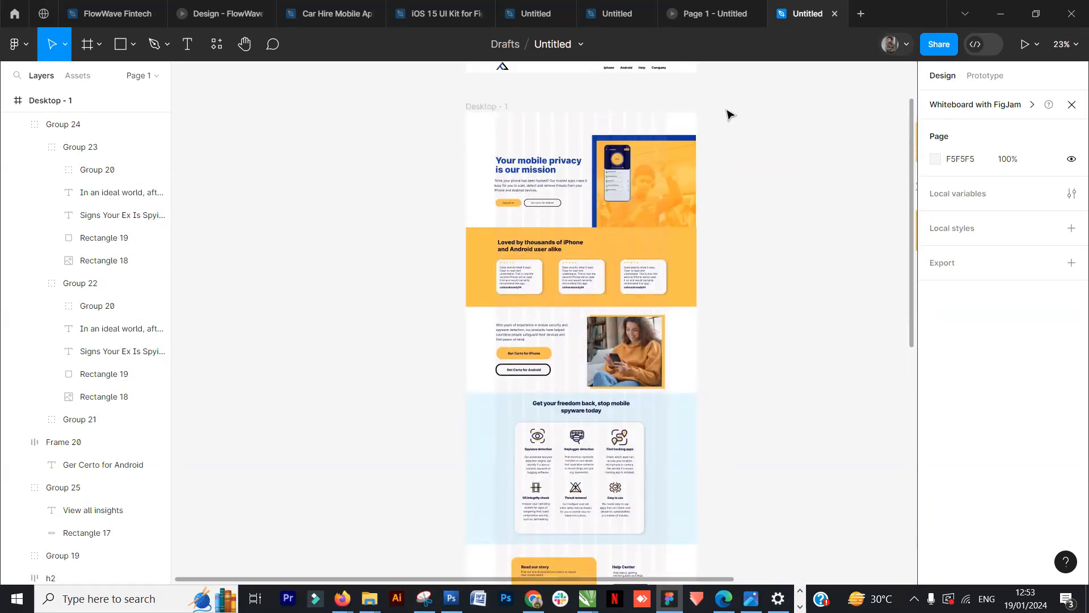
scroll(717, 206, "down", 1)
scroll(719, 208, "up", 2)
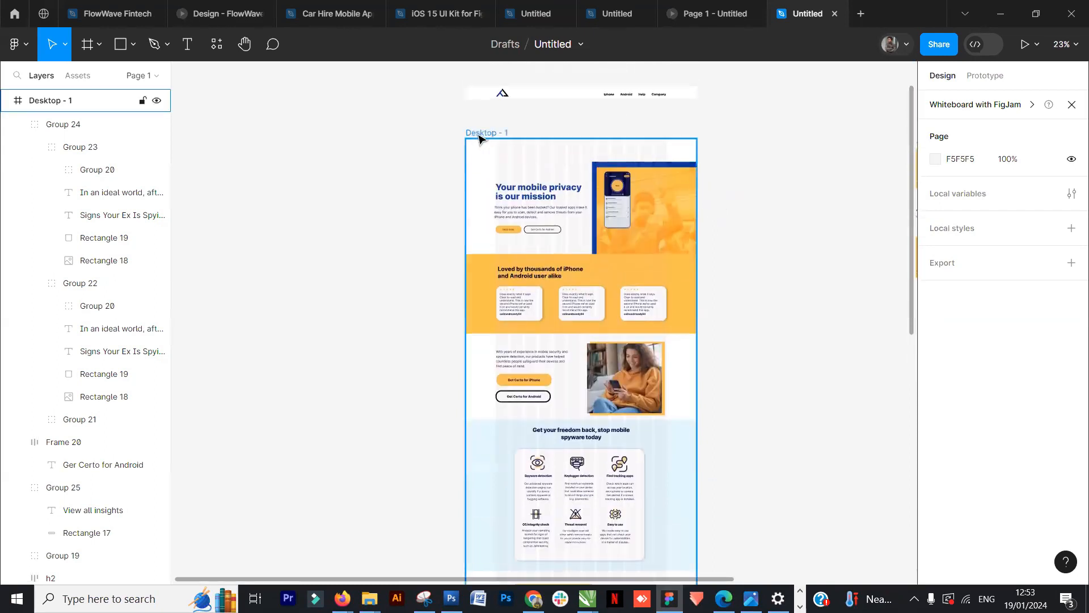
Step: Rename the "Desktop - 1" page frame as "Homepage Design"
left_click(477, 133)
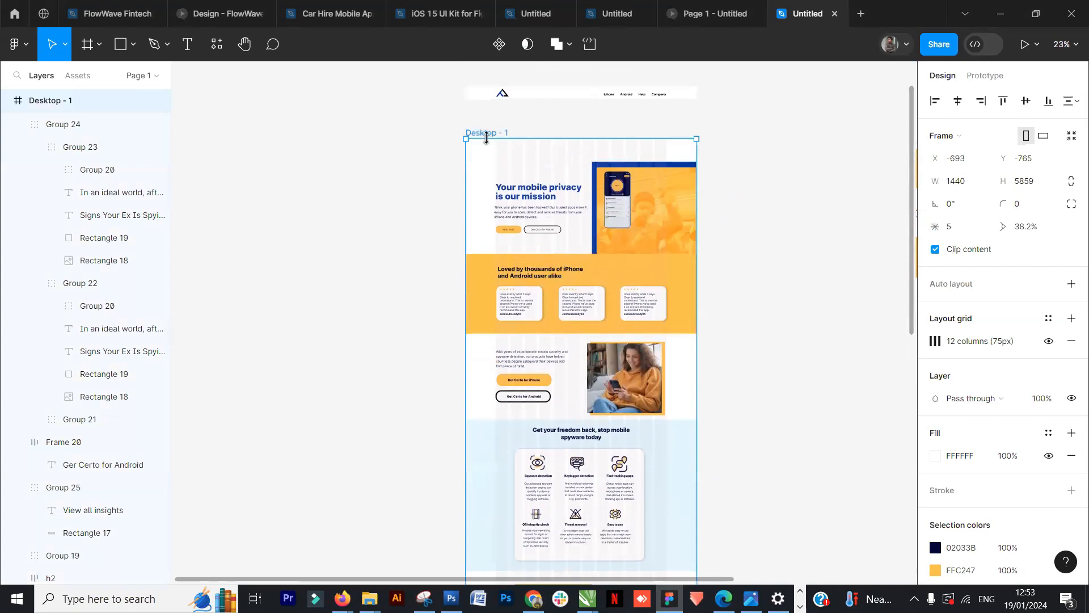
key("Escape")
left_click(480, 136)
key("Escape")
left_click(491, 138)
type("Homepage Design")
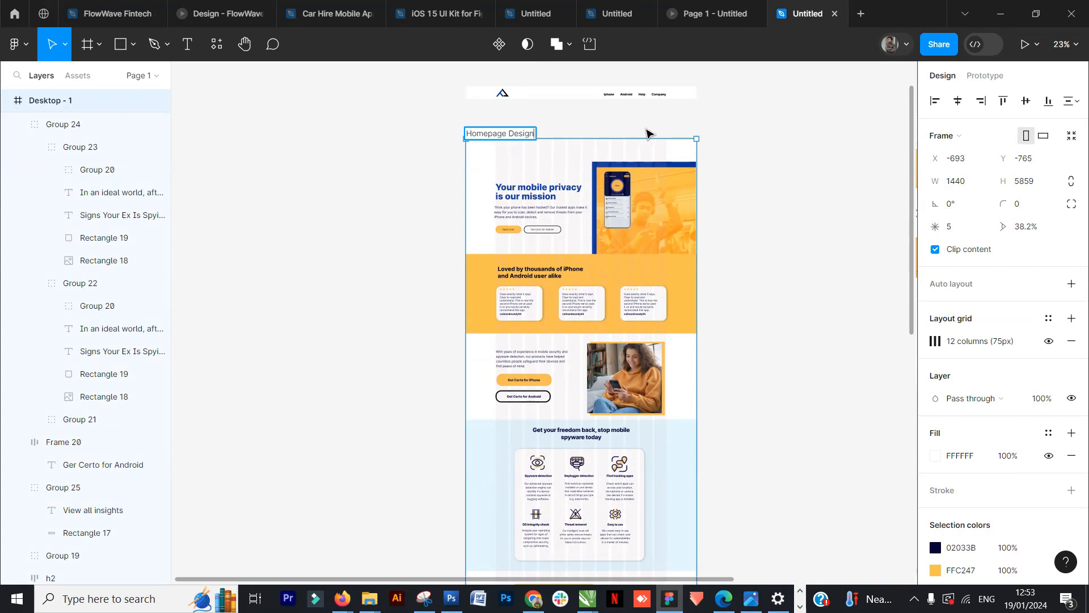
left_click(647, 134)
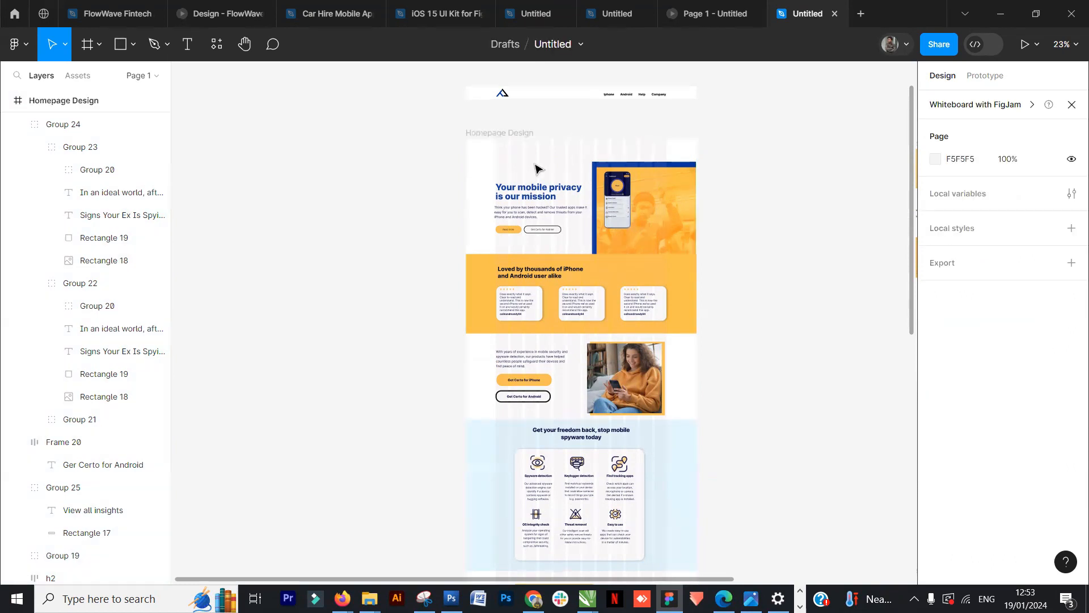
Step: Present the "Homepage Design" frame as a prototype and review the page down to the footer and back to the header
left_click(509, 132)
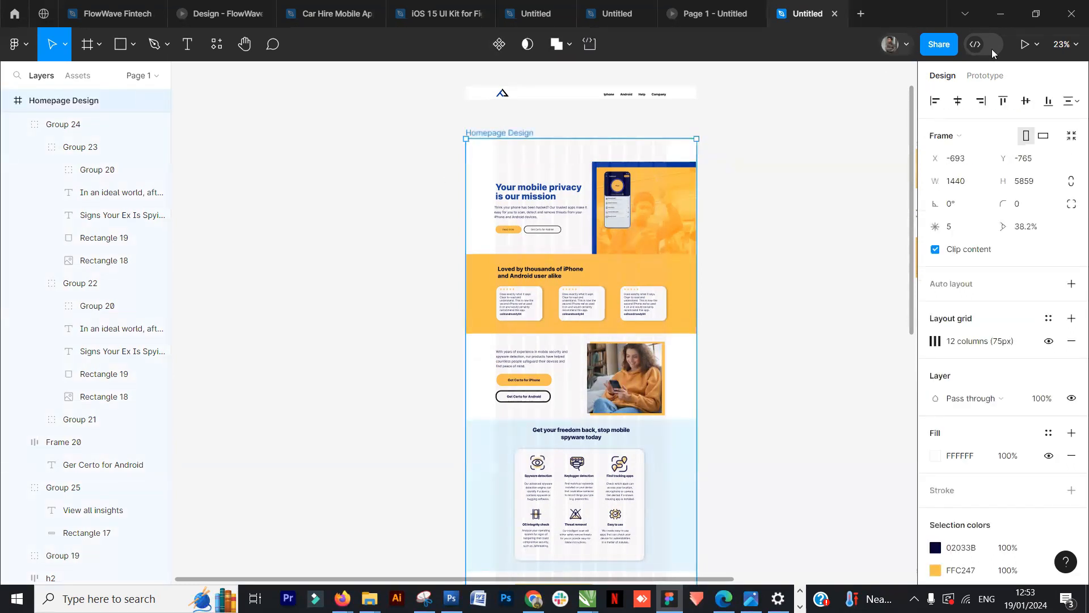
left_click(1024, 45)
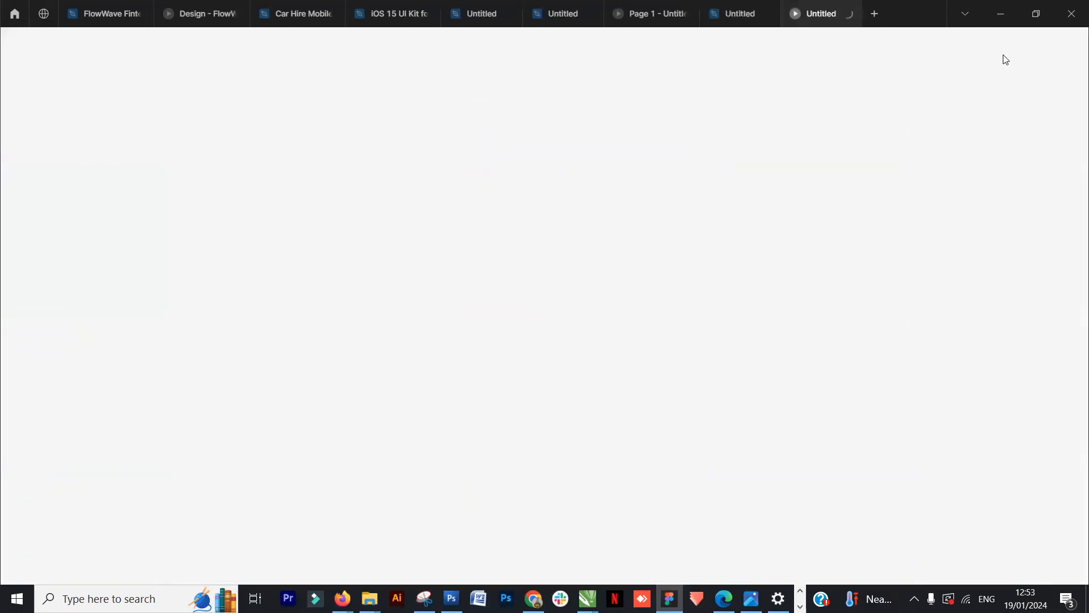
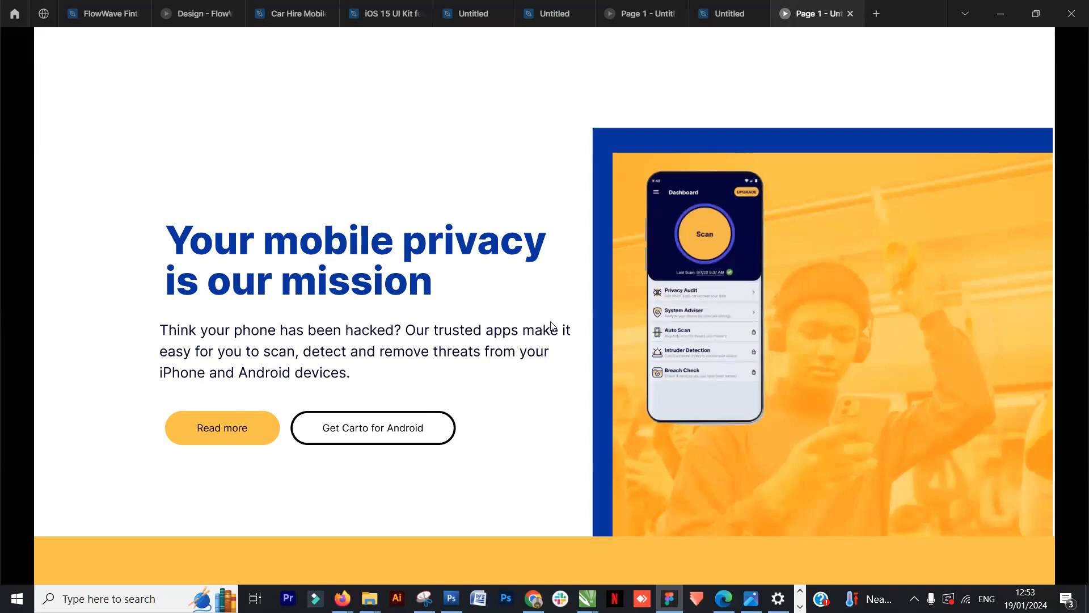
scroll(570, 307, "down", 10)
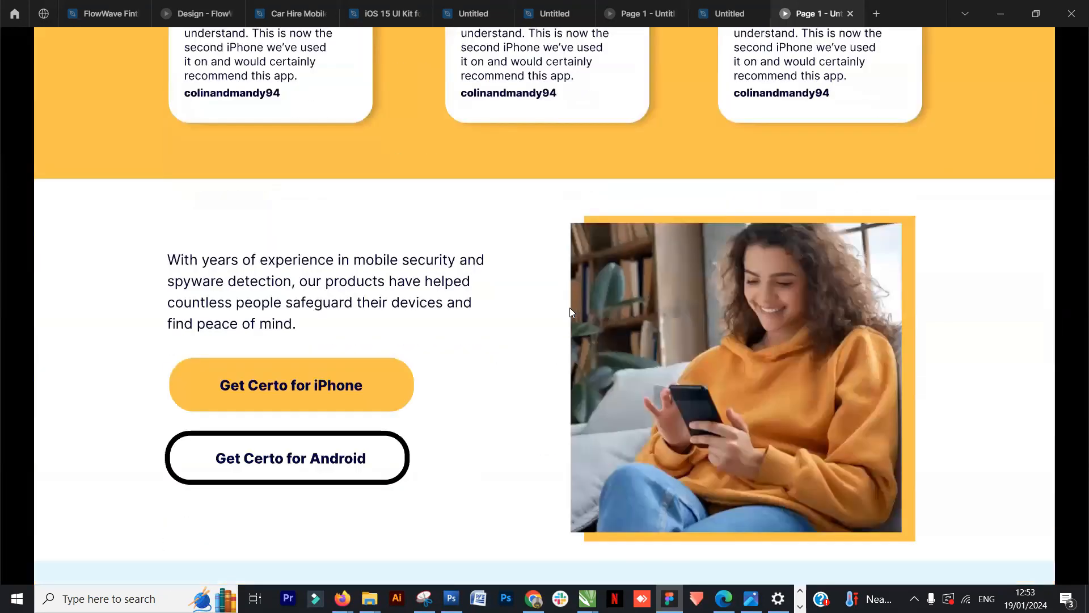
scroll(569, 307, "down", 12)
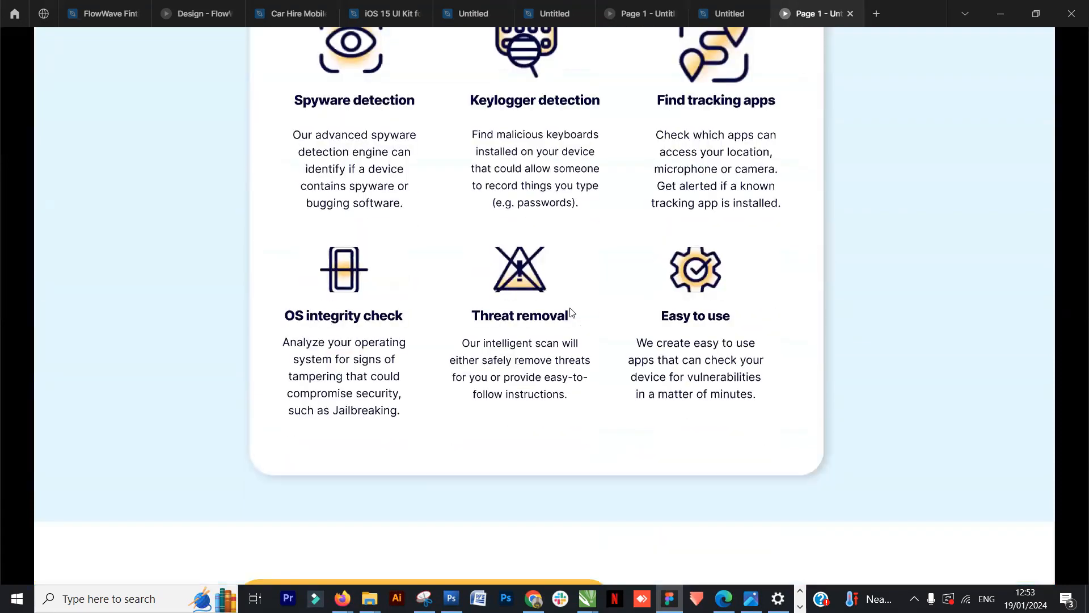
scroll(570, 307, "down", 15)
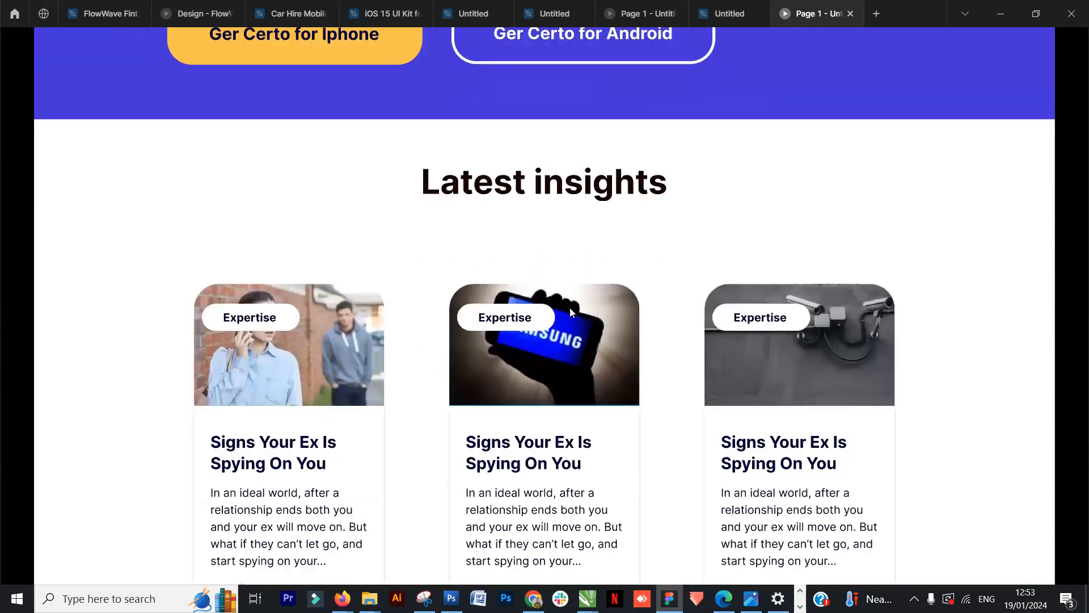
scroll(569, 307, "down", 12)
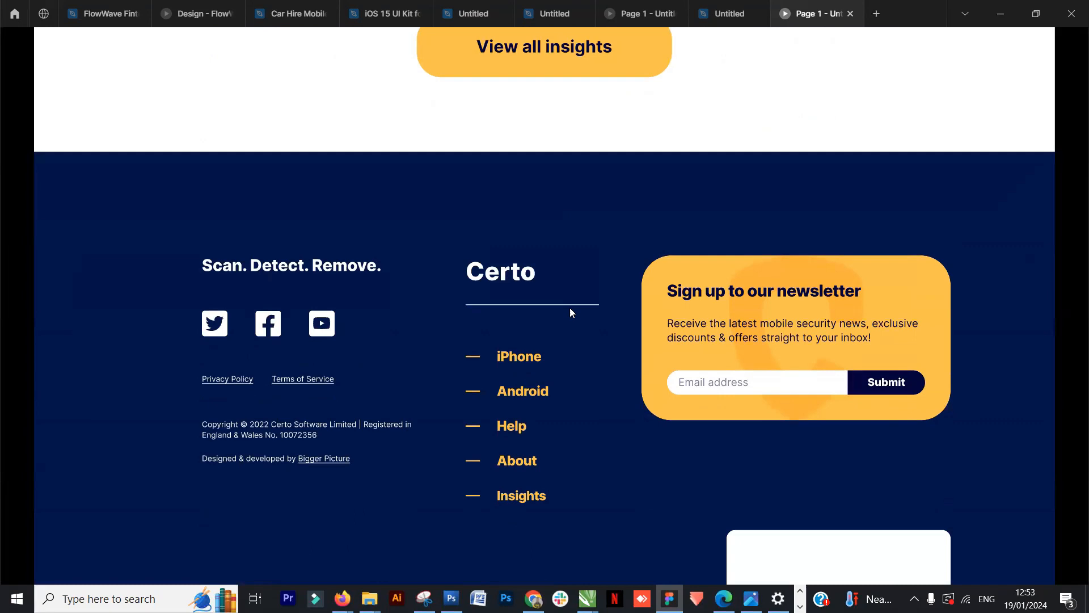
scroll(570, 308, "up", 15)
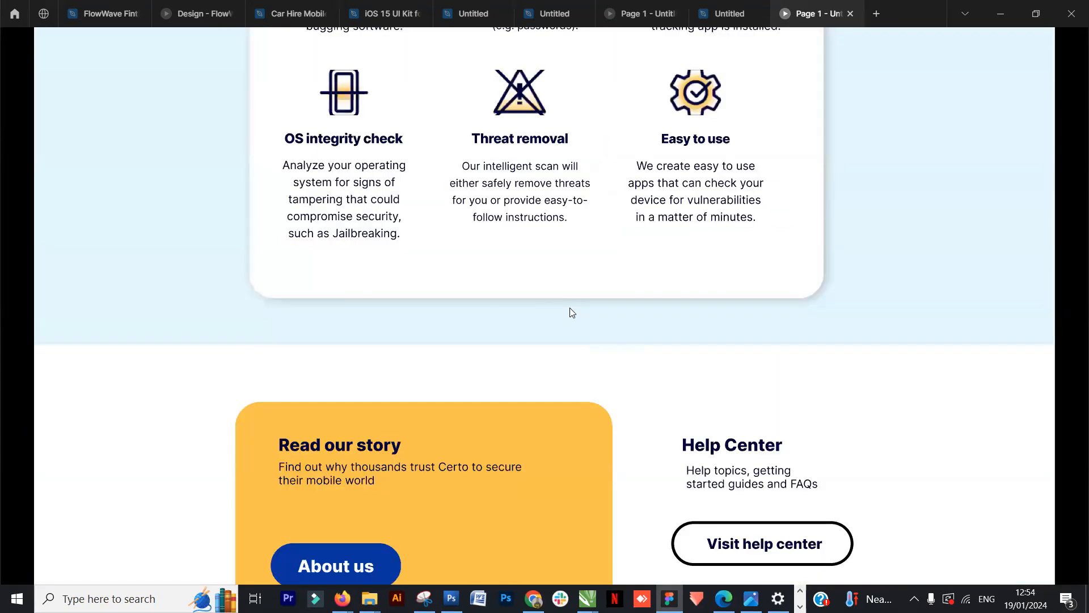
scroll(571, 312, "up", 15)
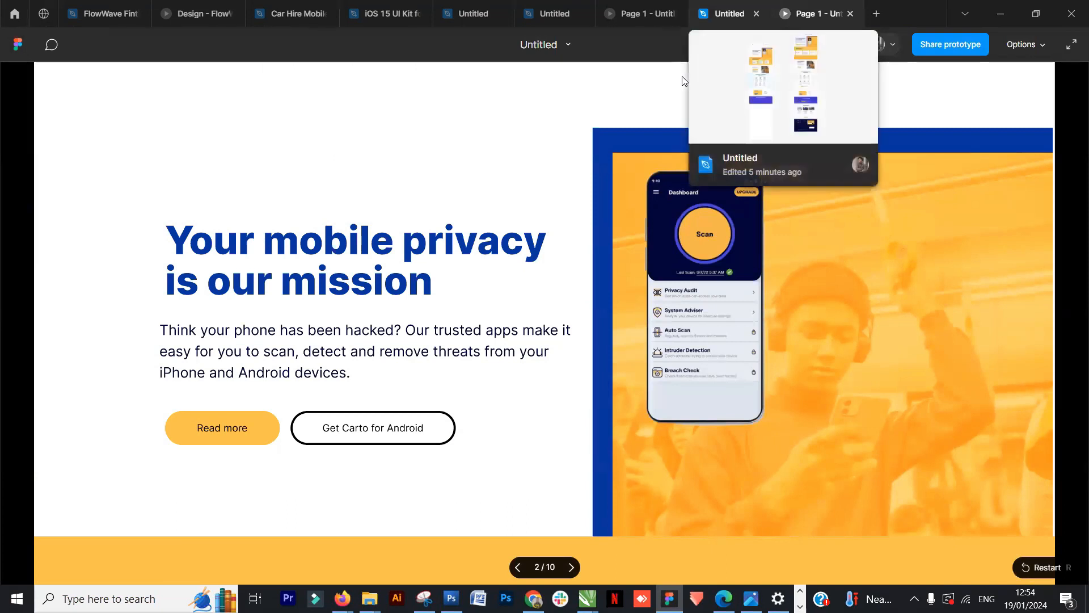
Step: Return to the design file and move the navigation bar into the "Homepage Design" frame at X 0, Y 0
left_click(722, 15)
left_click(730, 155)
left_click(678, 94)
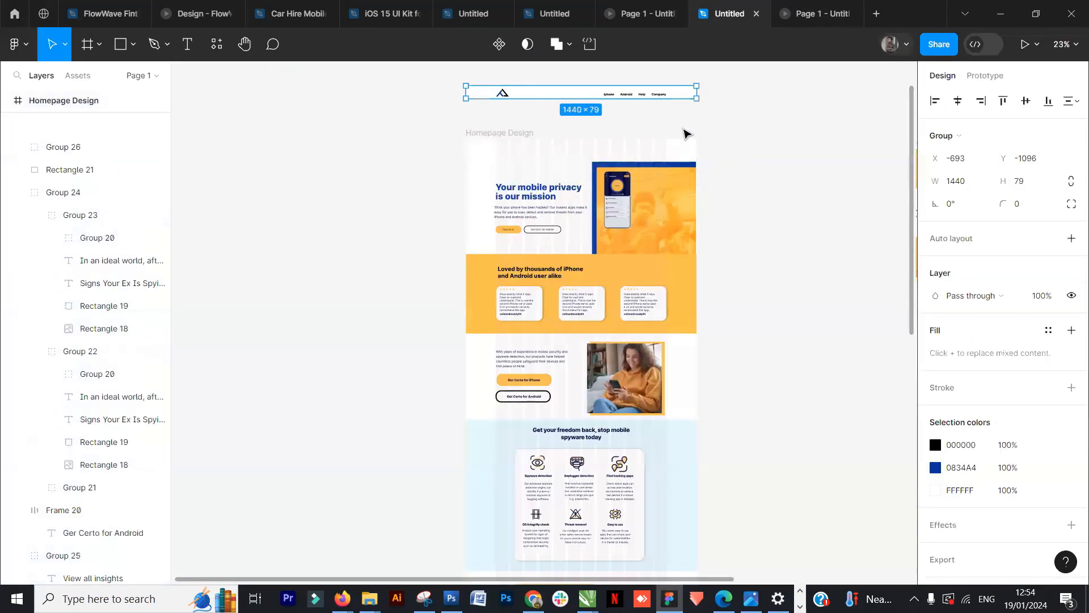
scroll(686, 134, "up", 3)
left_click_drag(683, 84, 692, 115)
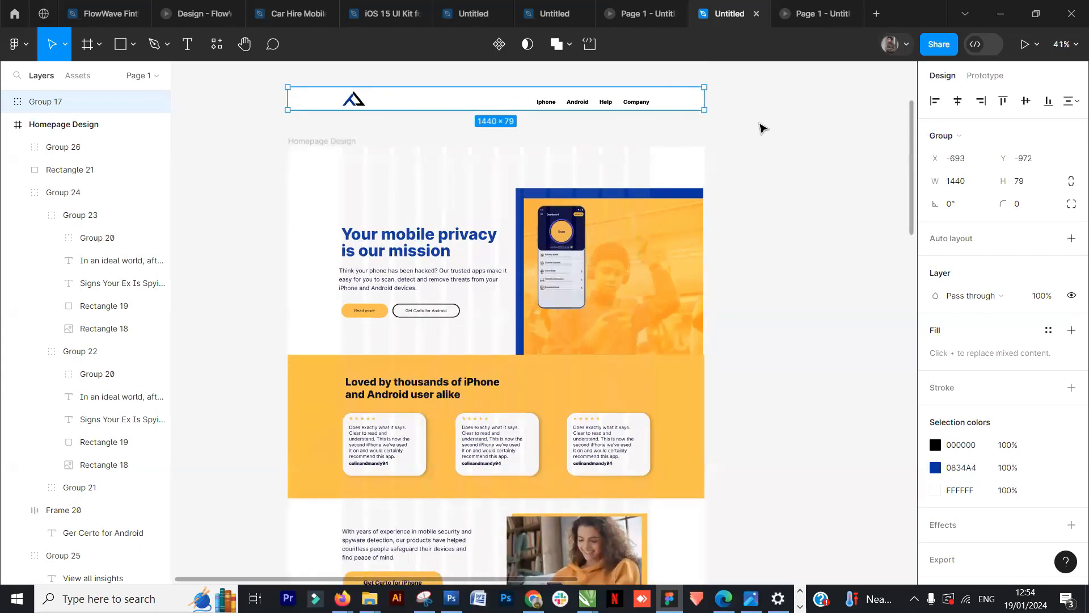
left_click(762, 126)
left_click(656, 105)
left_click(741, 121)
left_click(627, 105)
left_click_drag(581, 106, 579, 152)
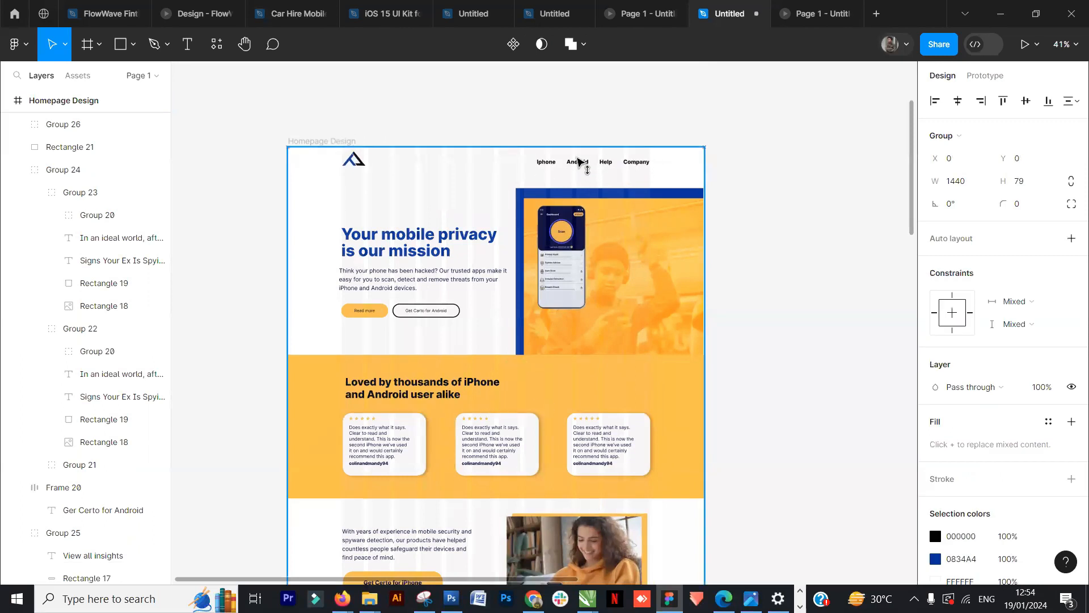
Step: Shift the navigation bar slightly up and left inside the page frame to X -8, Y -15
scroll(581, 161, "up", 6)
left_click_drag(675, 193, 690, 165)
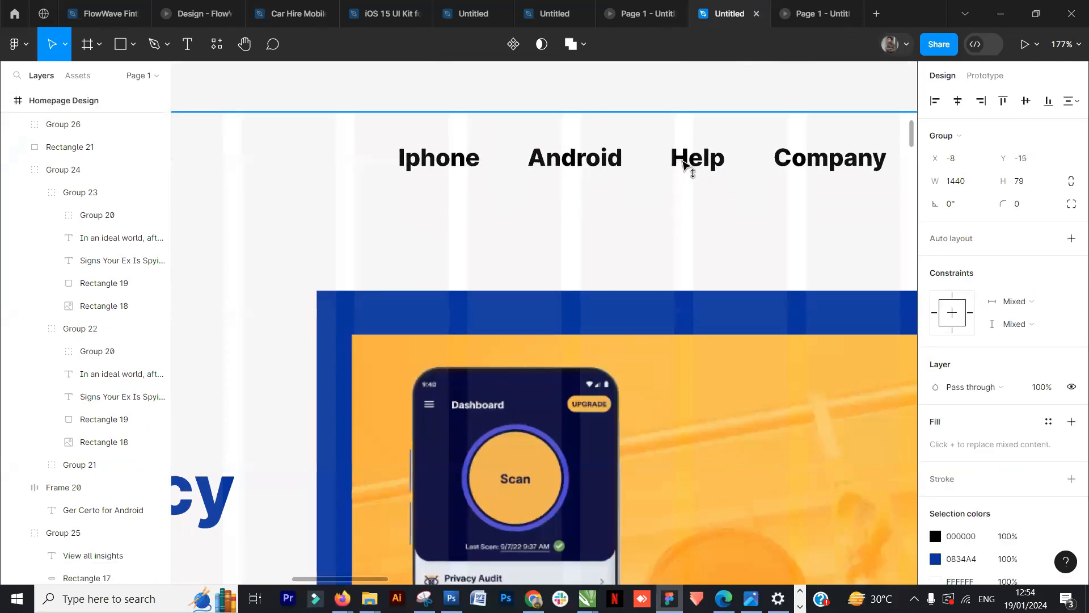
scroll(688, 165, "down", 10)
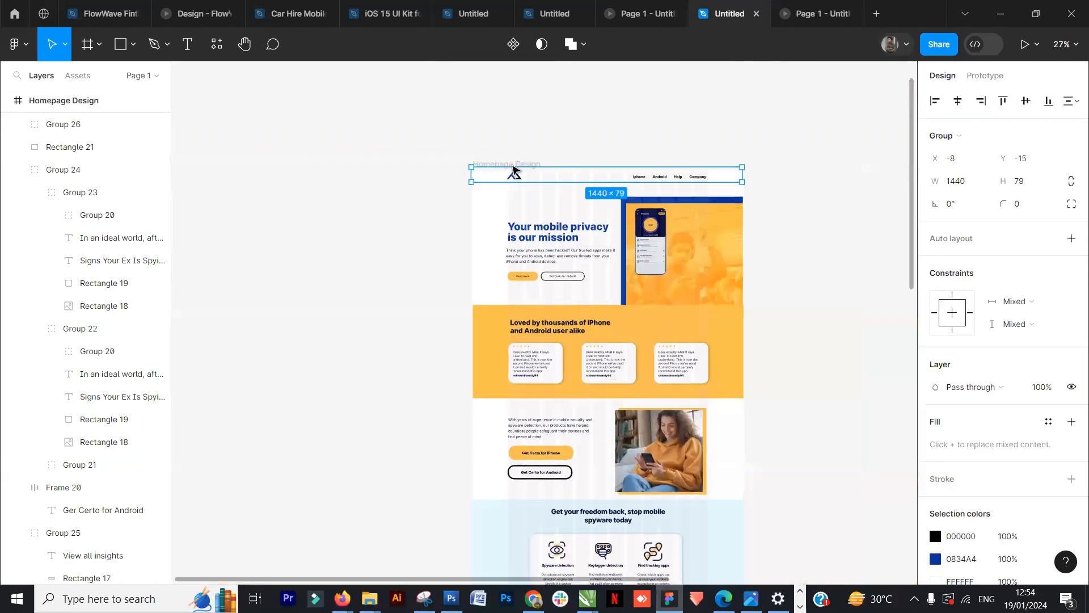
Step: Present the "Homepage Design" frame again and check the header and the sections down to the feature cards
left_click(511, 166)
left_click(1020, 45)
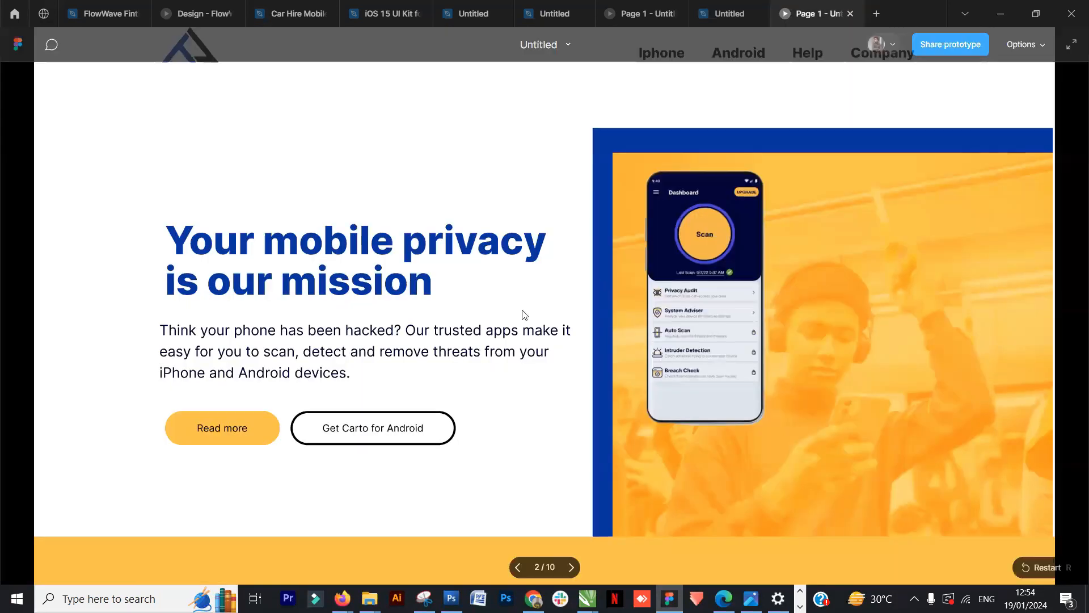
scroll(482, 354, "down", 5)
scroll(482, 355, "up", 5)
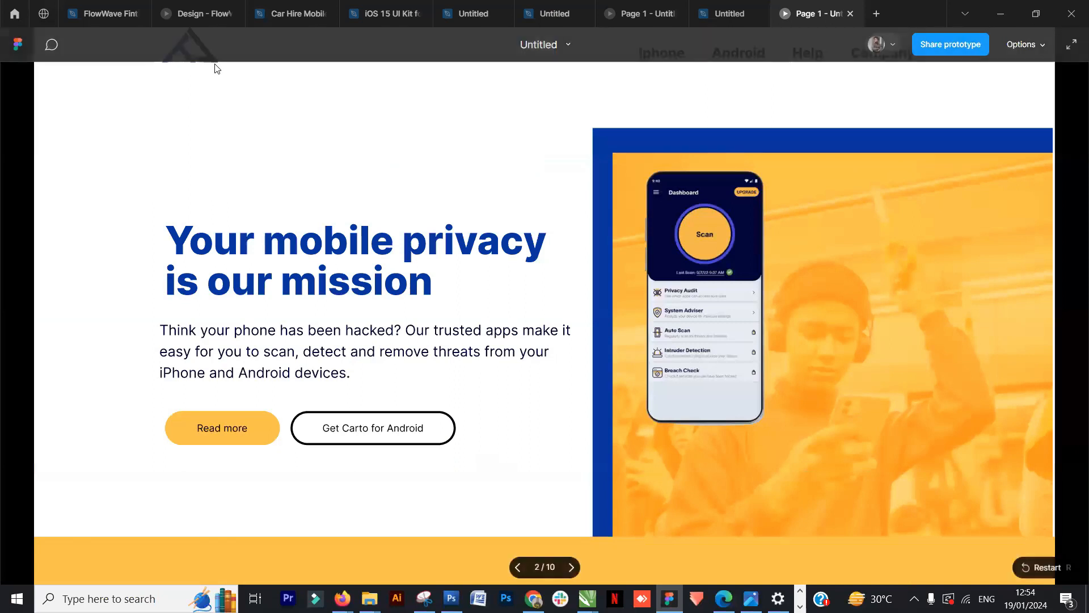
scroll(335, 220, "down", 3)
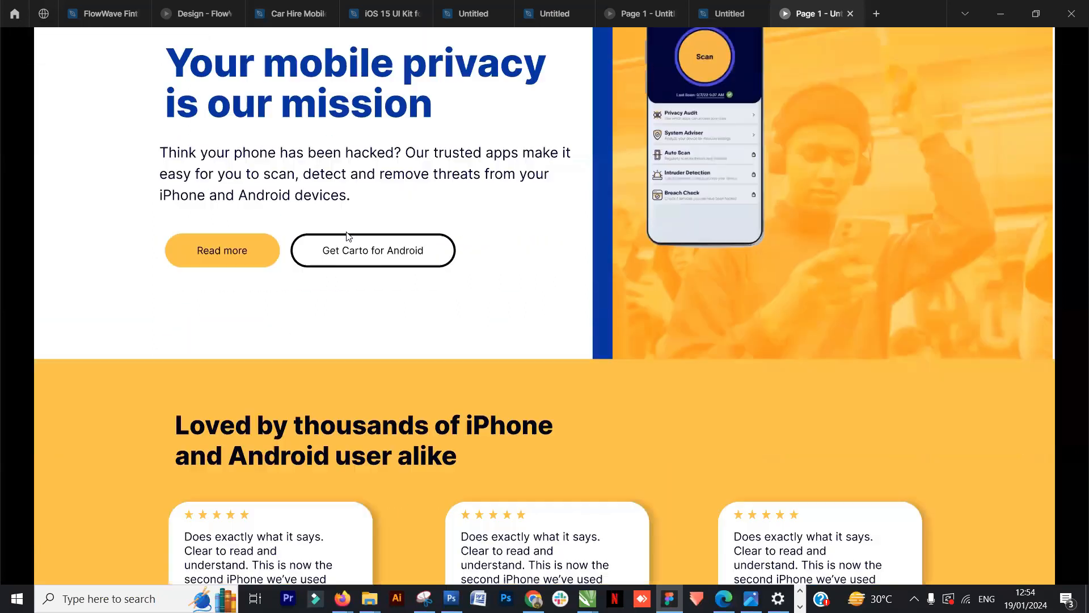
scroll(349, 239, "down", 15)
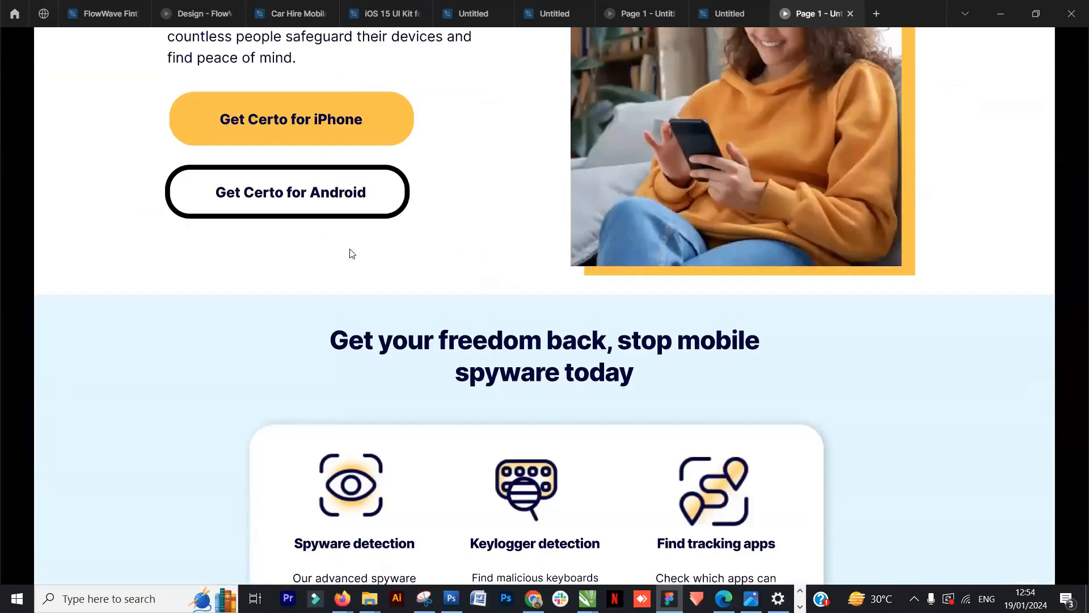
scroll(351, 253, "down", 3)
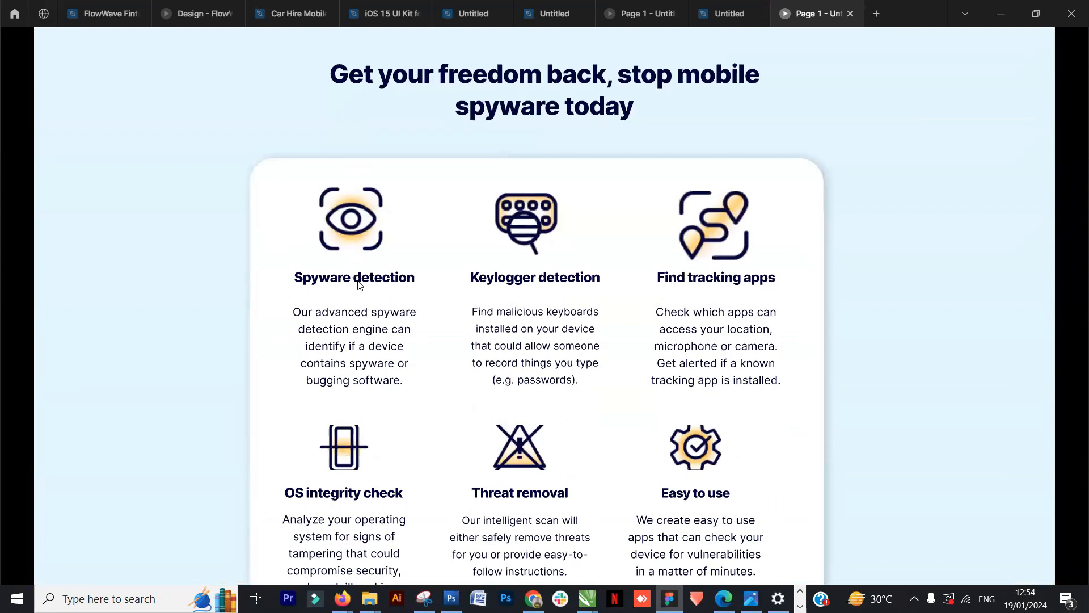
scroll(359, 283, "up", 20)
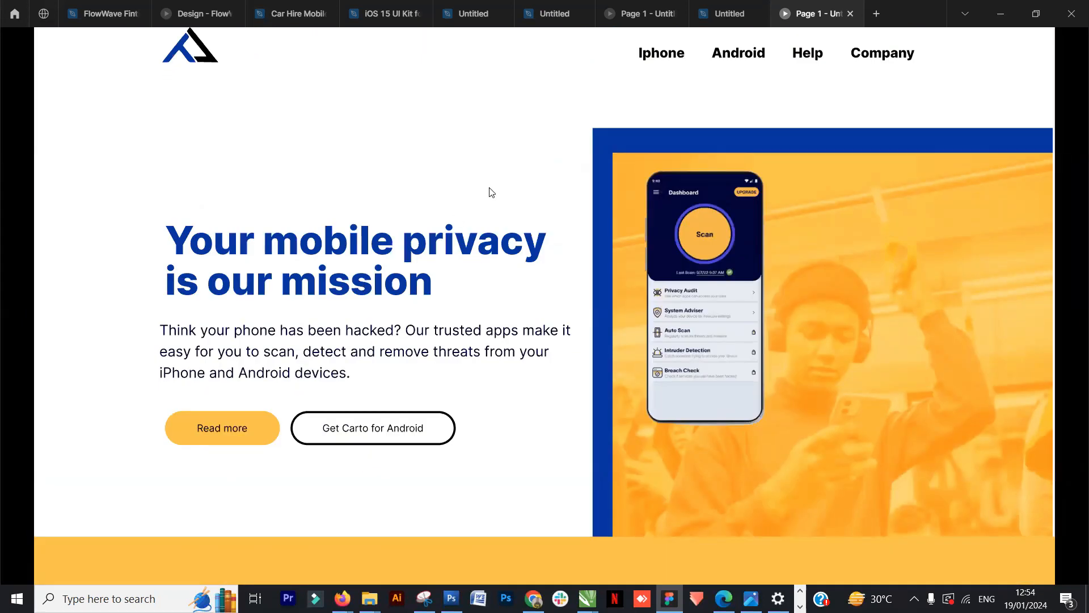
Step: Review the prototype in full screen from the header to the feature cards, checking how the navigation bar scrolls, and exit full screen
scroll(486, 196, "down", 2)
scroll(486, 200, "up", 2)
scroll(465, 203, "down", 1)
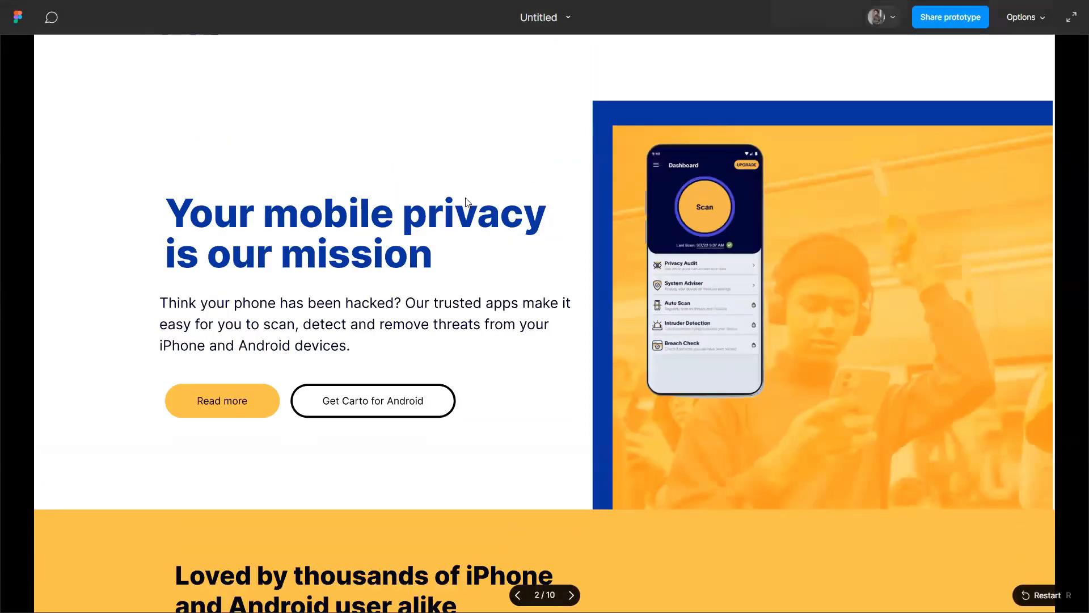
scroll(465, 203, "down", 3)
scroll(465, 203, "up", 3)
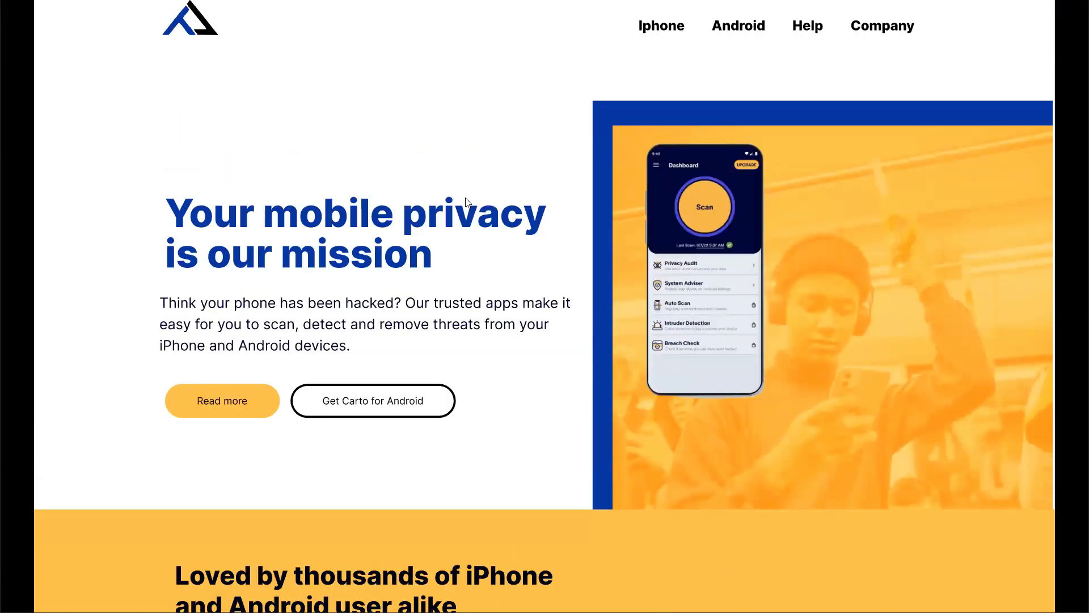
scroll(466, 202, "down", 20)
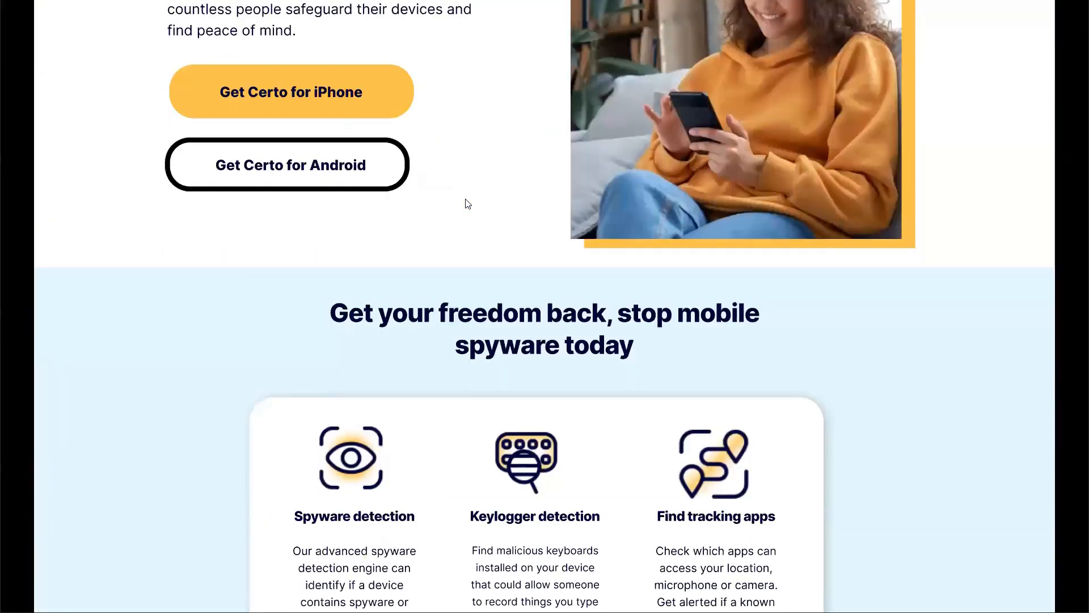
scroll(467, 205, "down", 8)
scroll(467, 205, "up", 15)
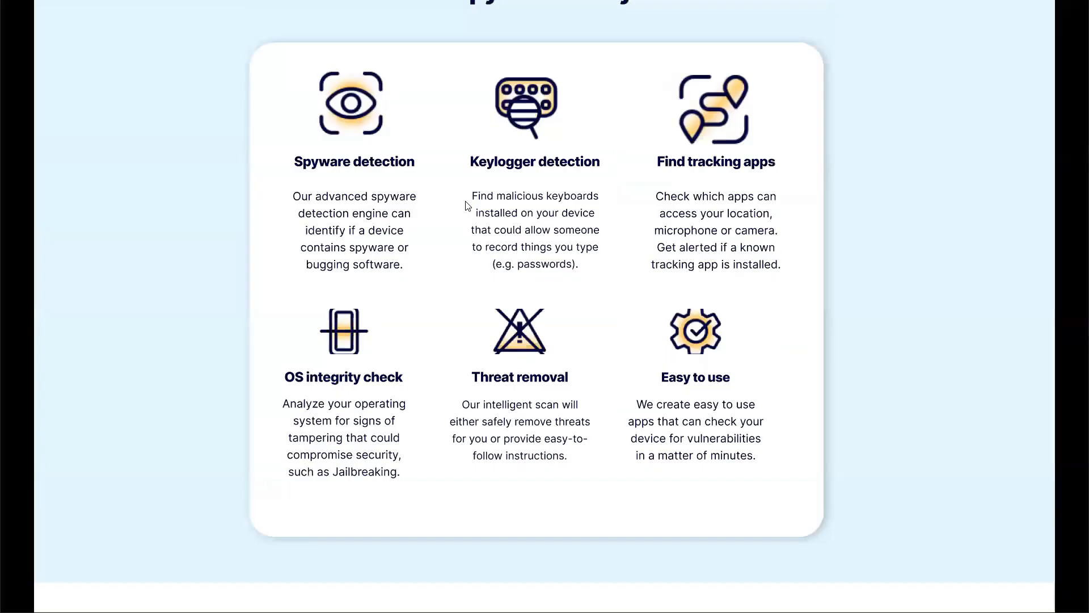
scroll(467, 205, "up", 6)
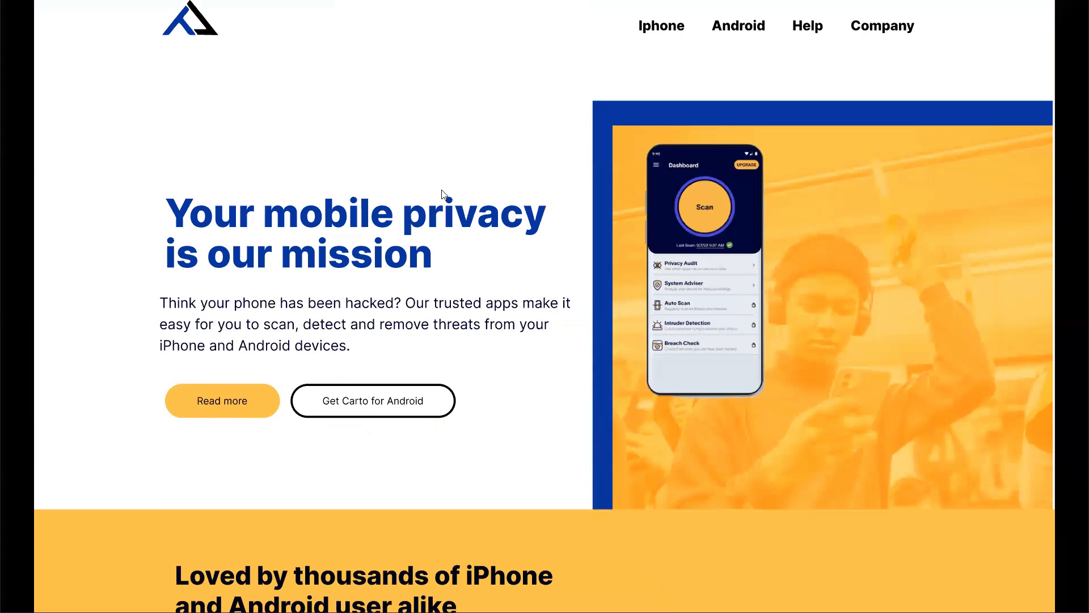
key("Escape")
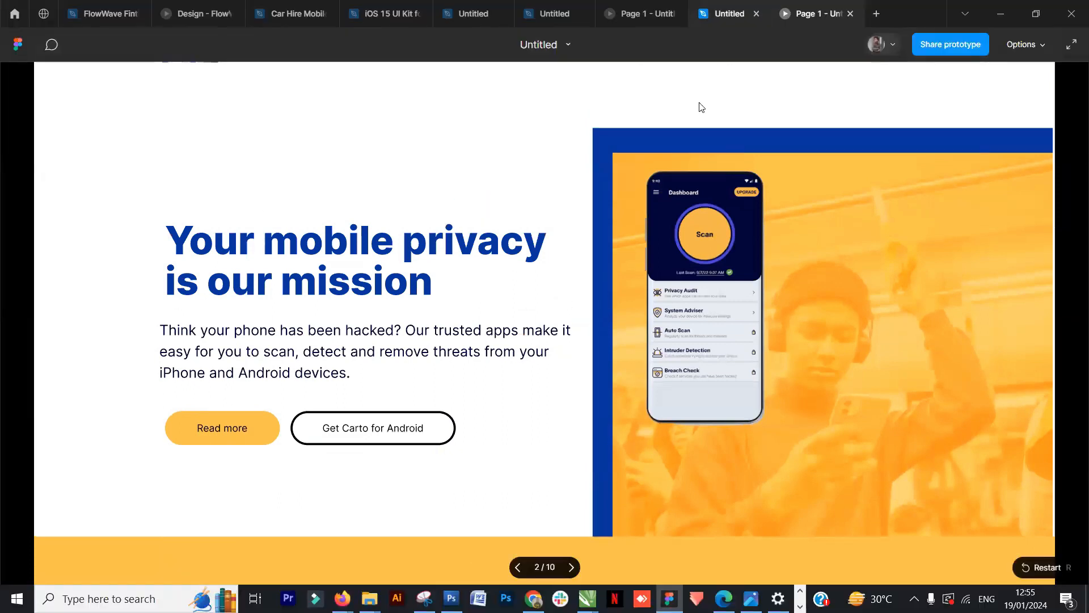
Step: Return to the design file and lower the navigation bar within the page frame to Y 7
left_click(729, 13)
scroll(615, 153, "up", 10)
left_click(542, 175)
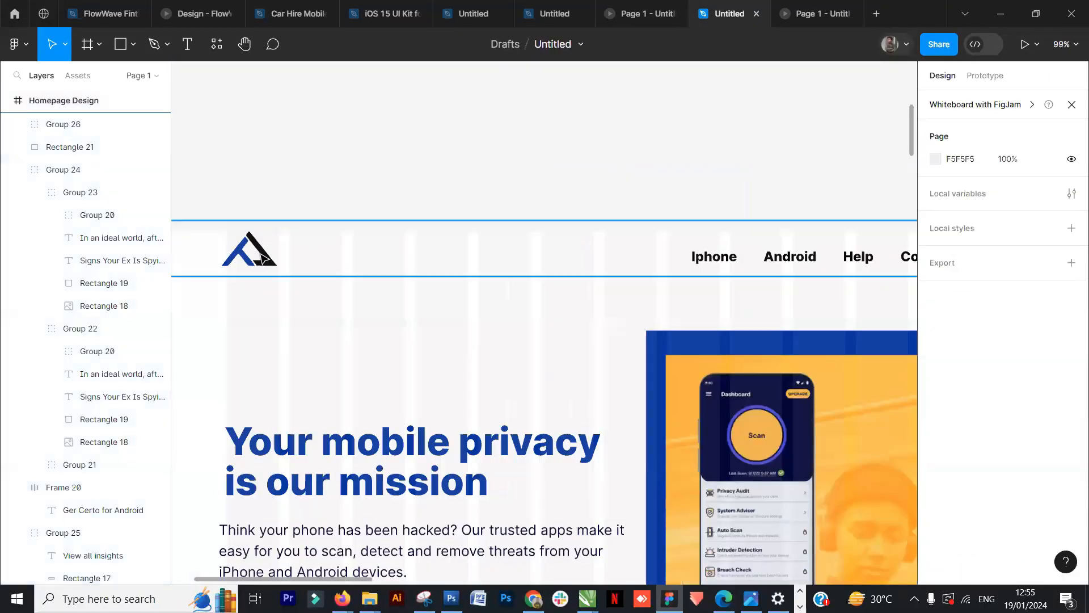
left_click(396, 268)
left_click_drag(396, 268, 391, 283)
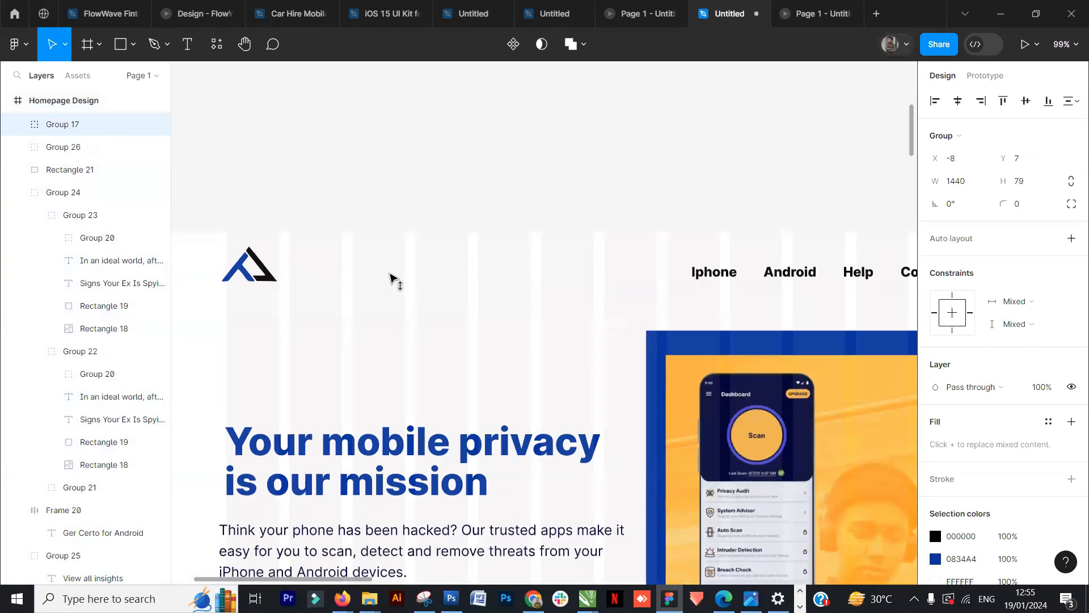
Step: Set the navigation bar's prototype scroll position to Fixed (stay in place)
left_click(986, 77)
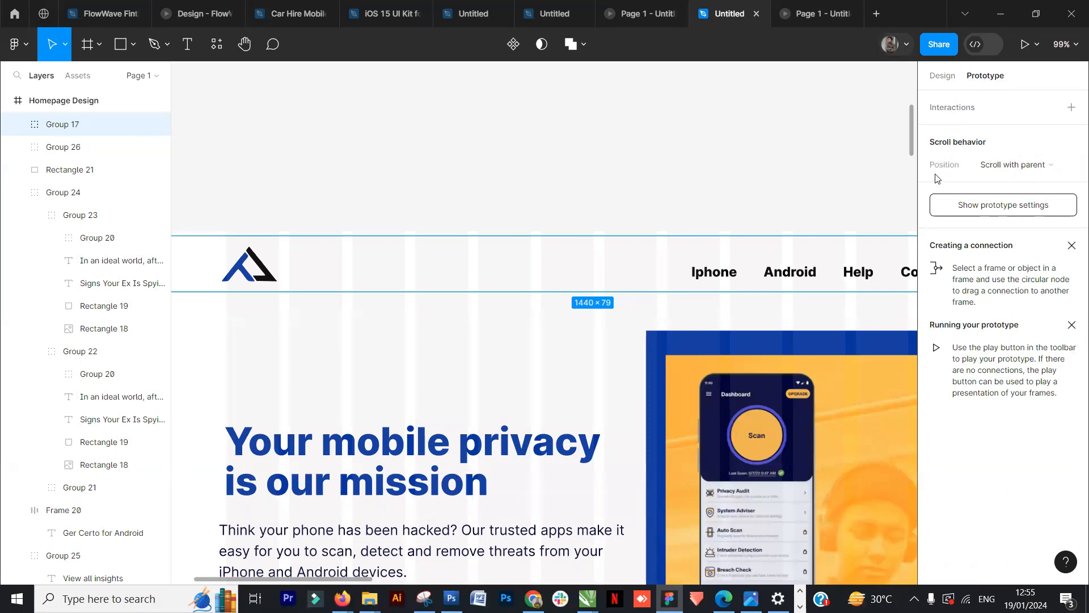
left_click(1039, 171)
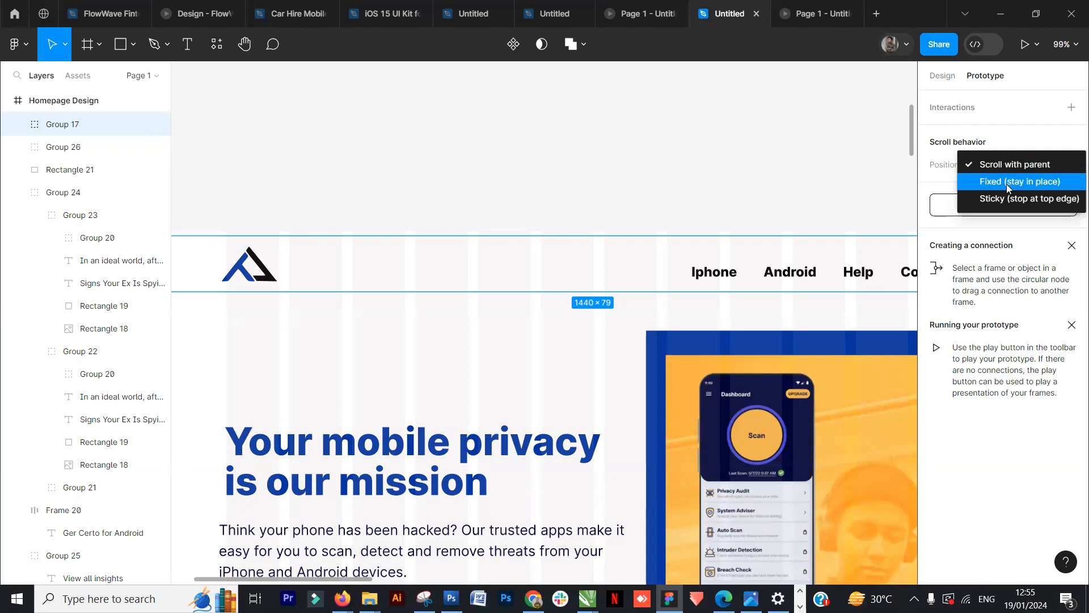
left_click(1013, 182)
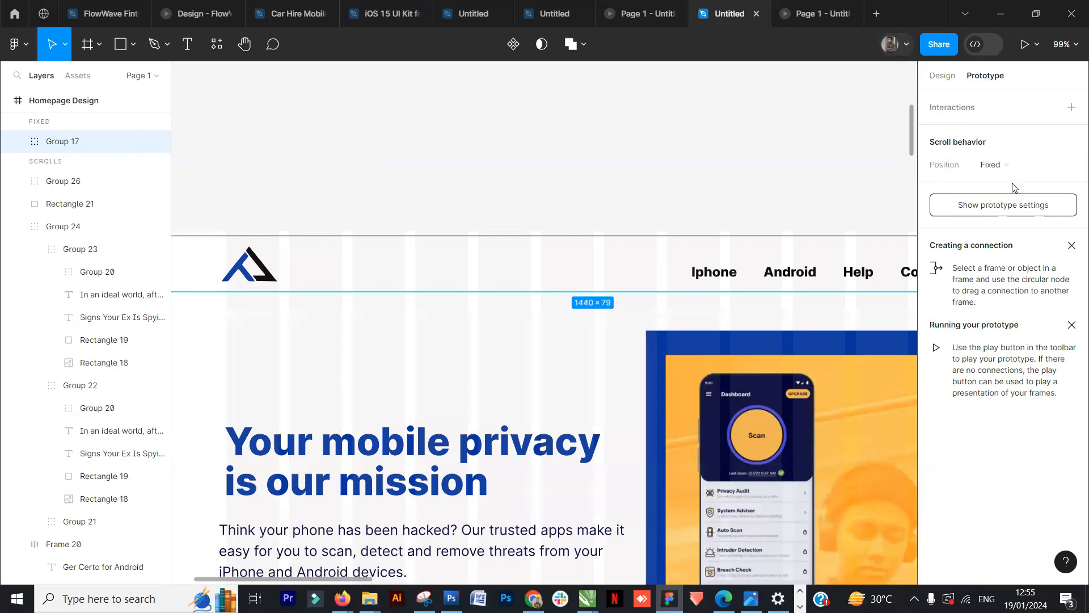
Step: Present the "Homepage Design" frame as a prototype in full screen to check the fixed navigation bar
left_click(654, 190)
scroll(655, 190, "down", 5)
left_click(540, 221)
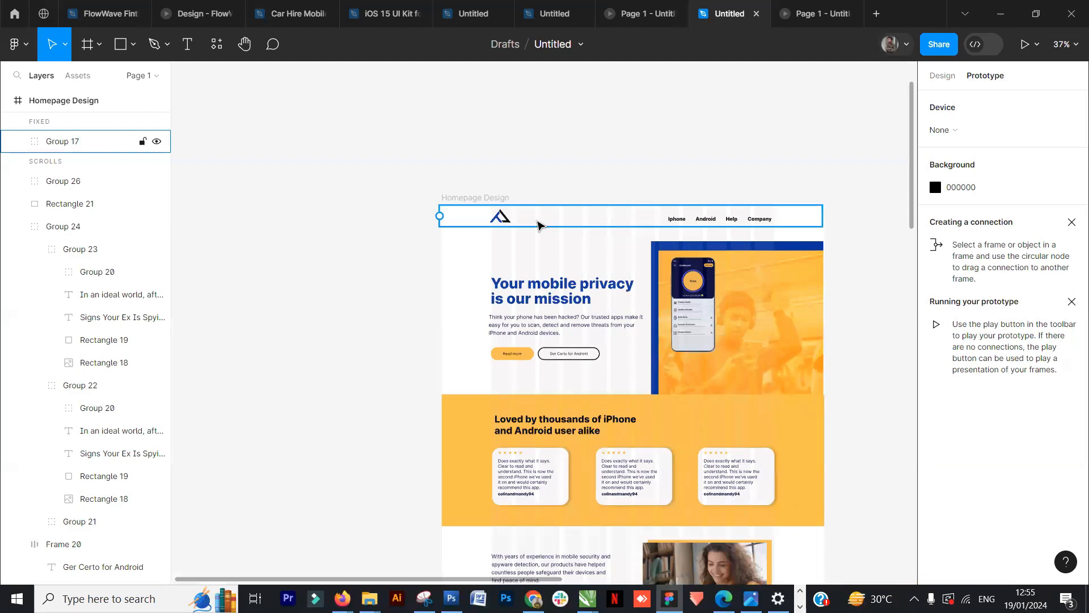
left_click(473, 193)
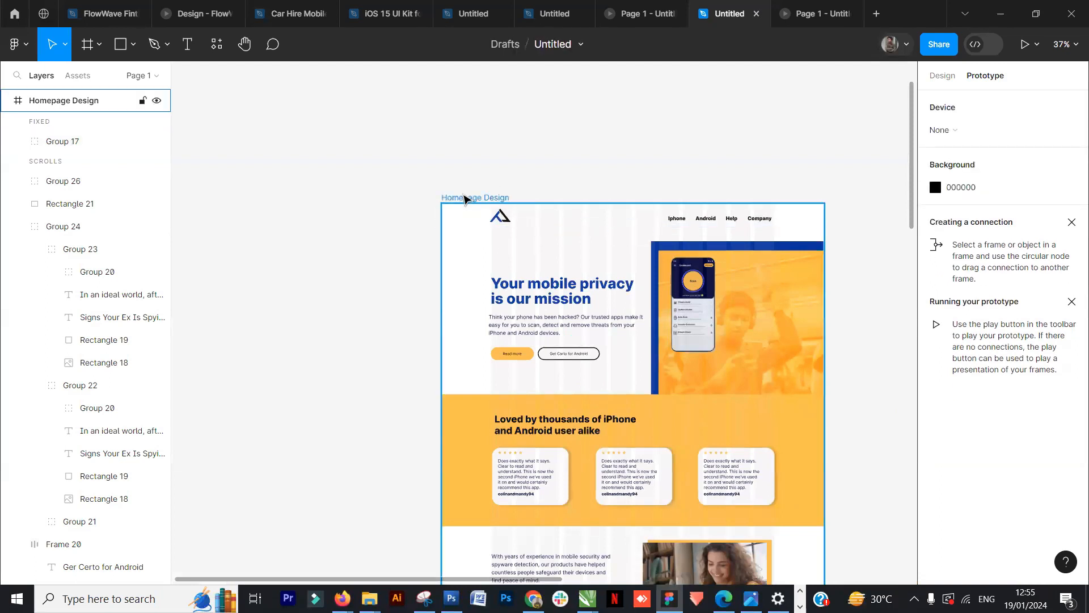
left_click(1025, 44)
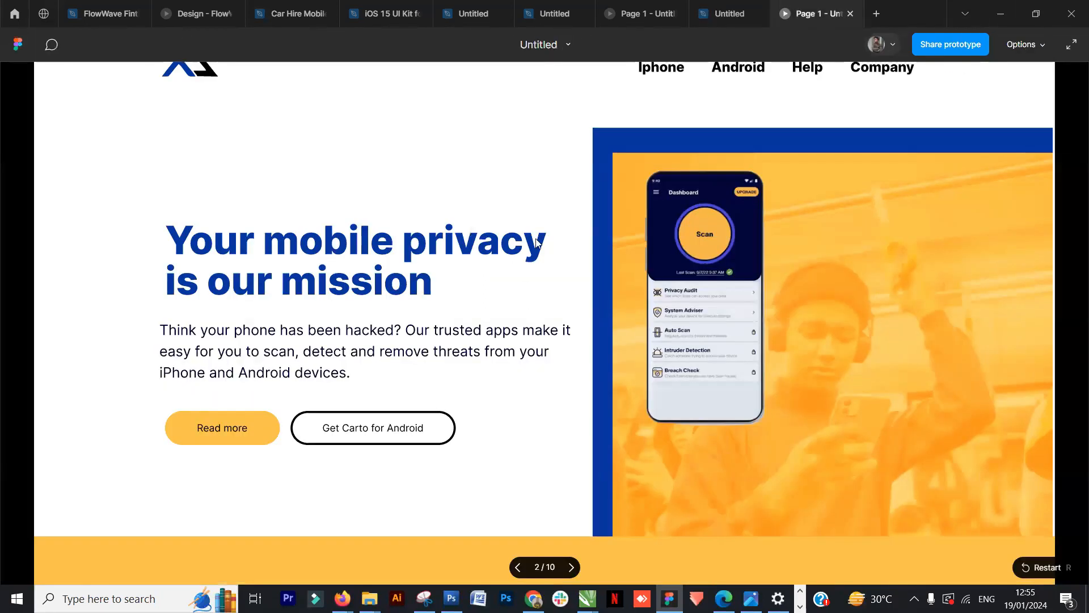
key("F11")
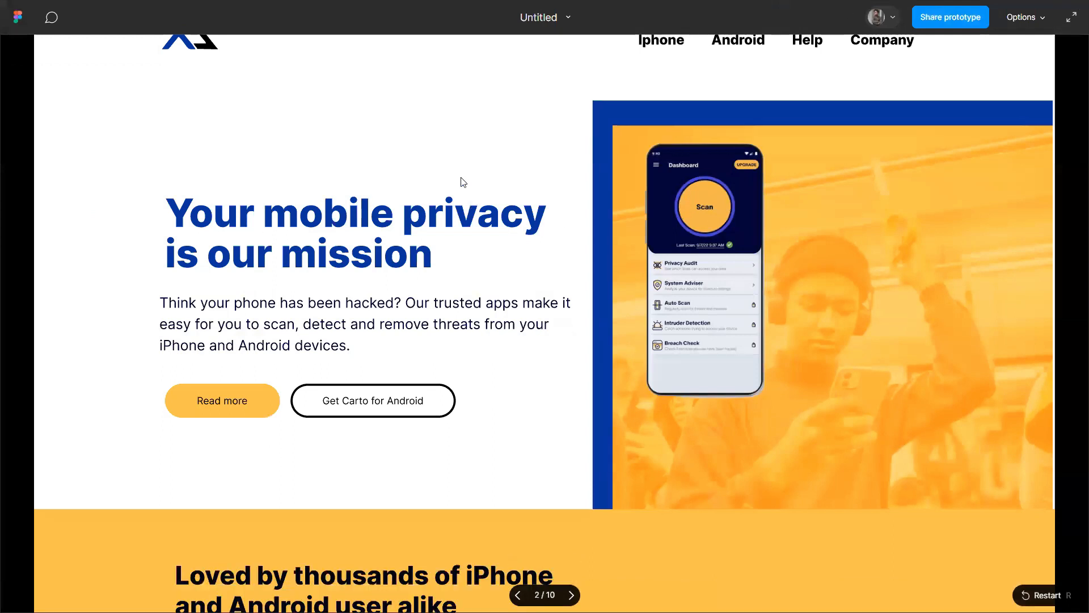
Step: Review the full-screen prototype down to the insight cards and back up, checking the fixed navigation bar, and return to the design file
scroll(470, 211, "down", 9)
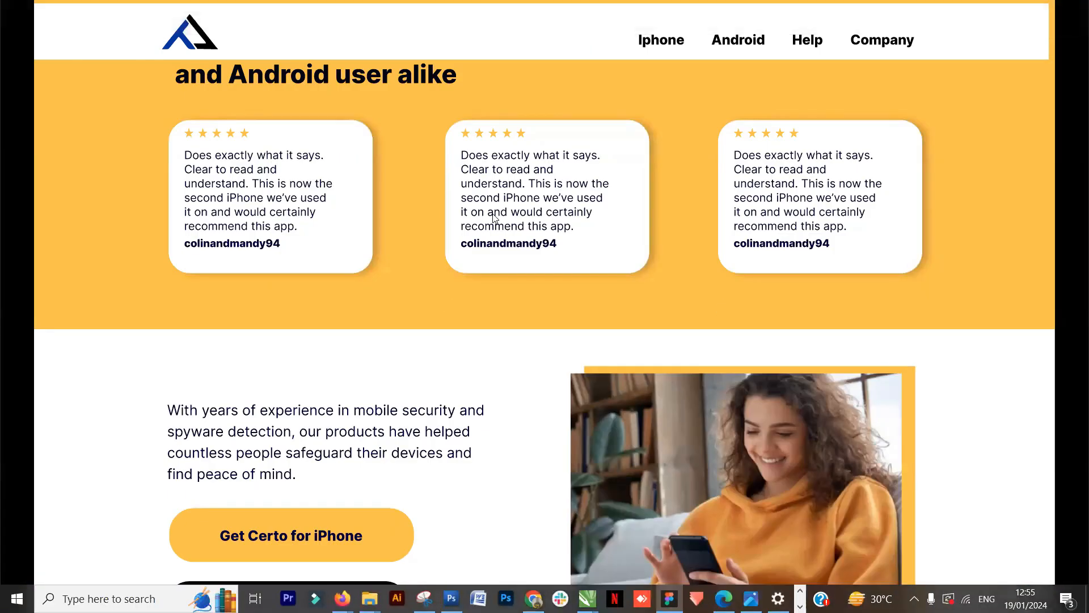
scroll(493, 217, "down", 20)
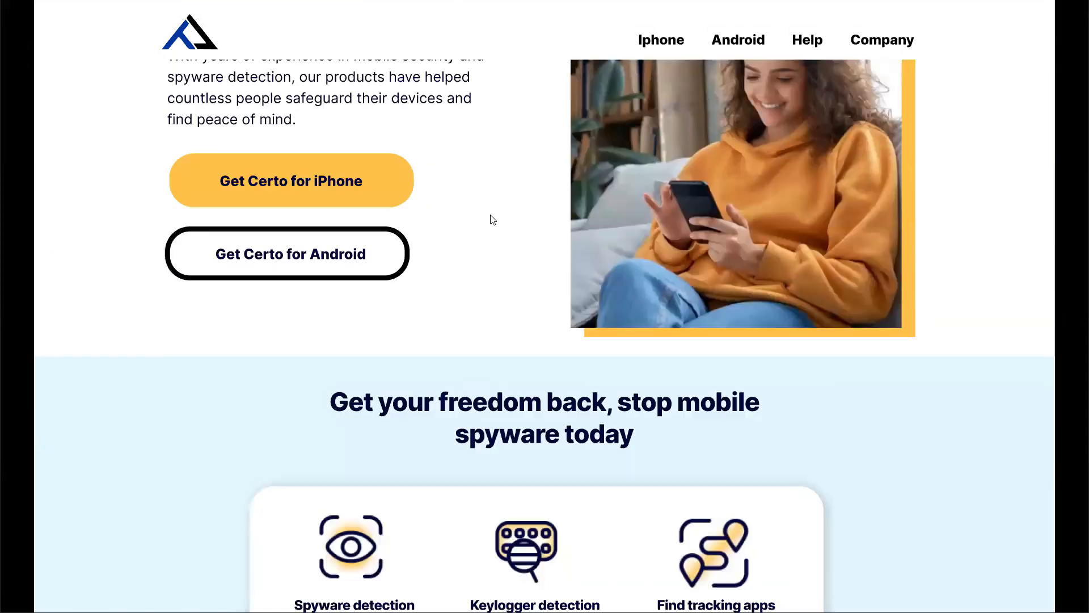
scroll(493, 221, "down", 20)
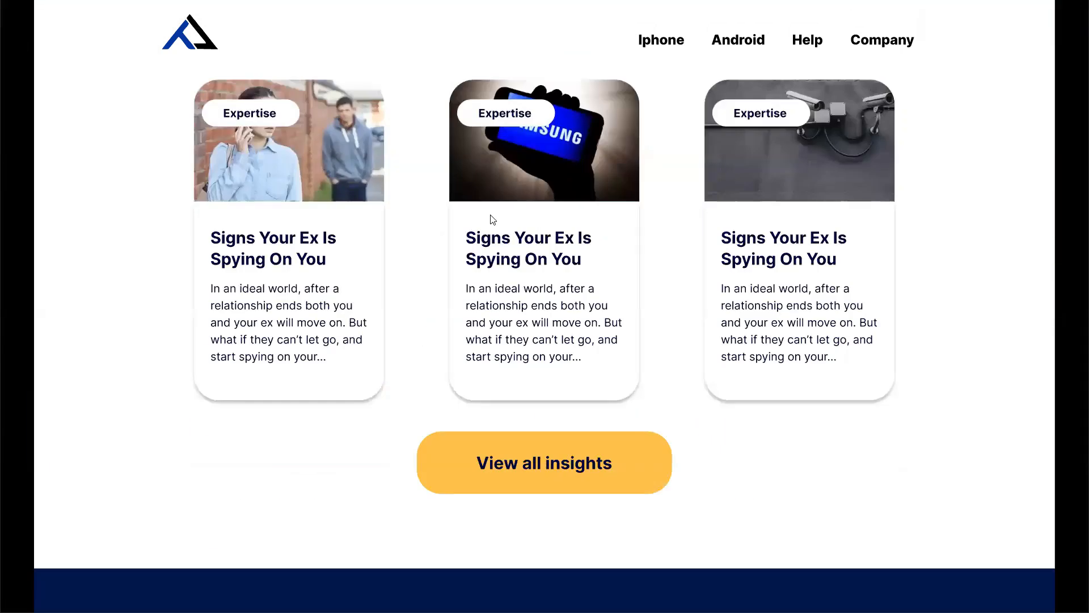
scroll(493, 220, "up", 10)
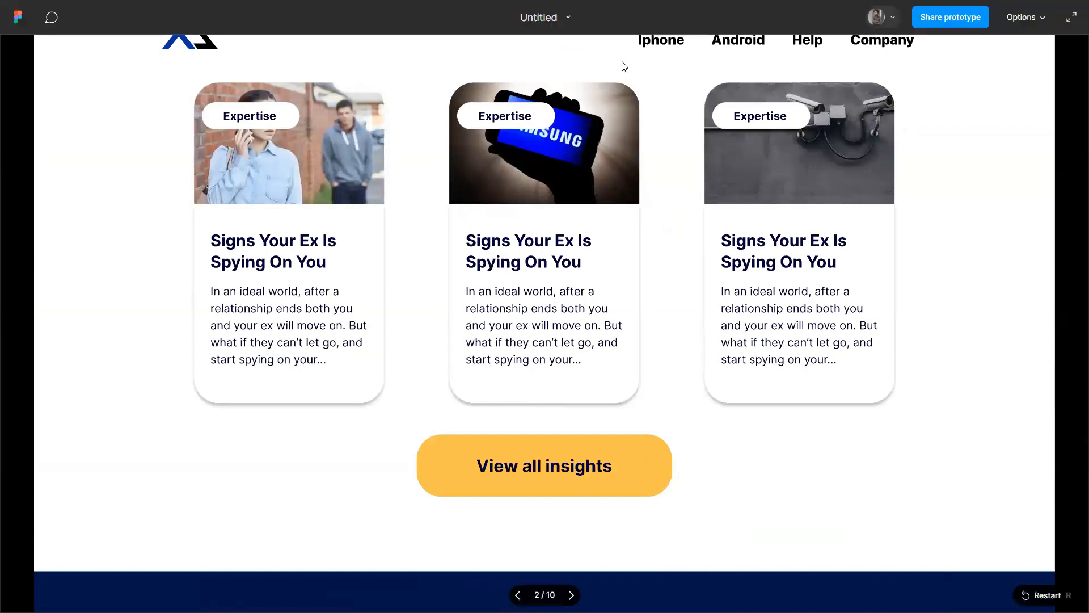
scroll(381, 288, "up", 17)
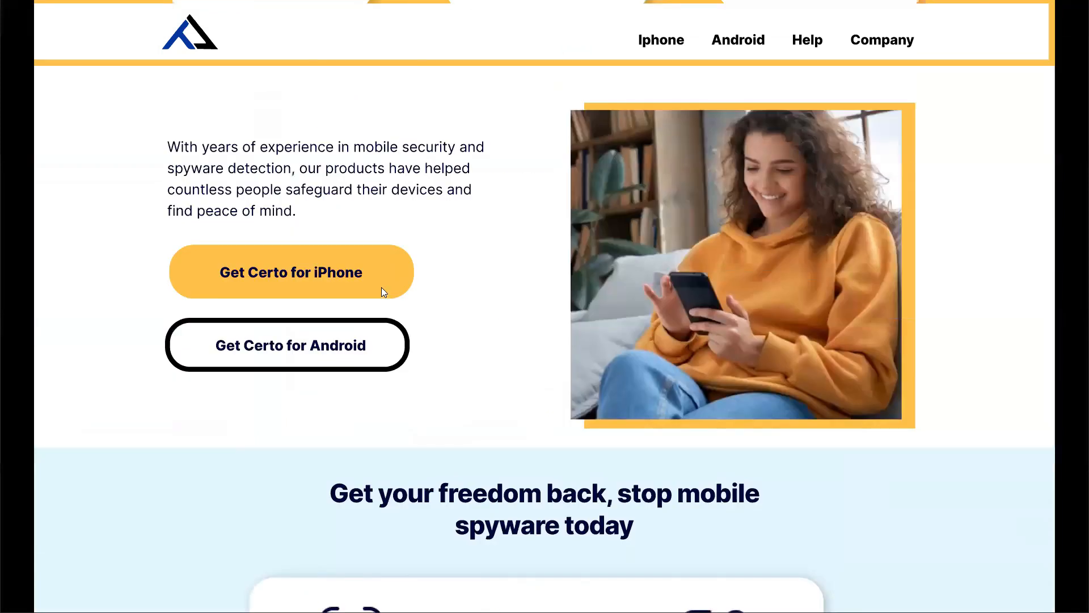
scroll(386, 287, "up", 2)
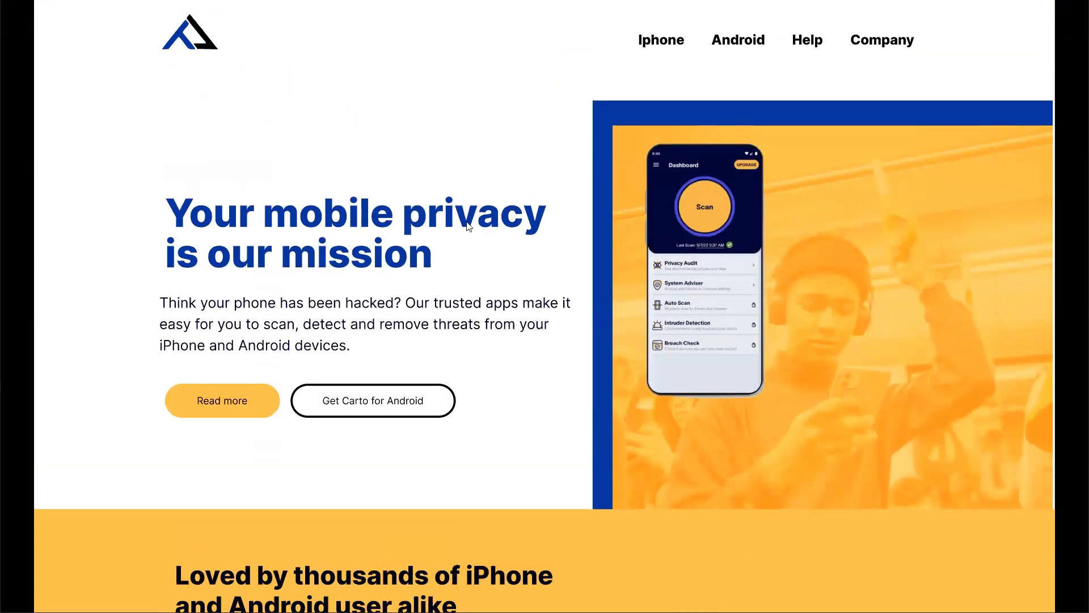
key("Escape")
left_click(736, 14)
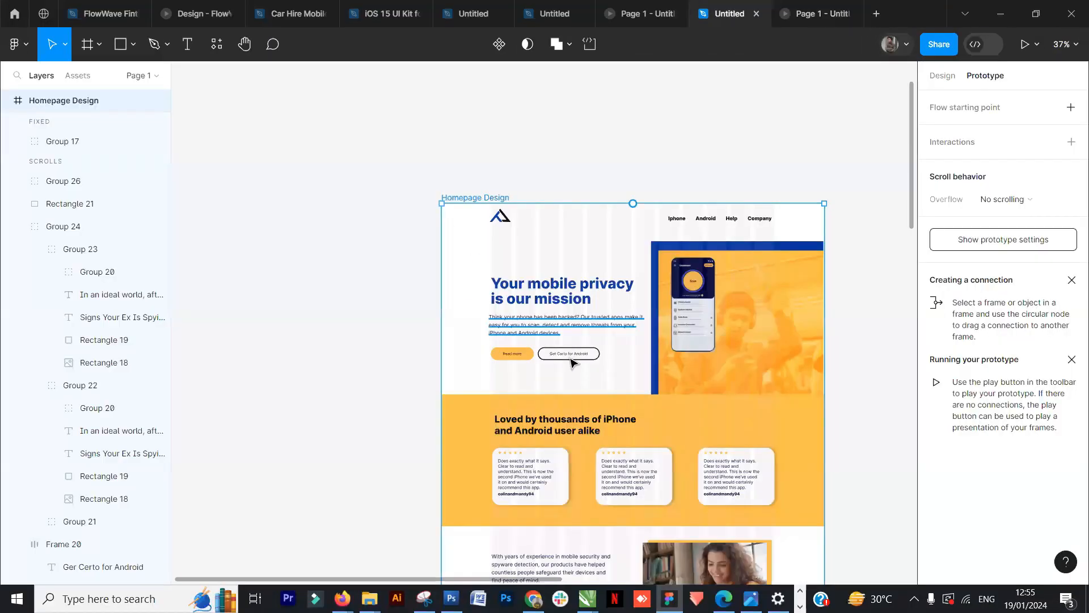
left_click(400, 264)
scroll(553, 281, "down", 4)
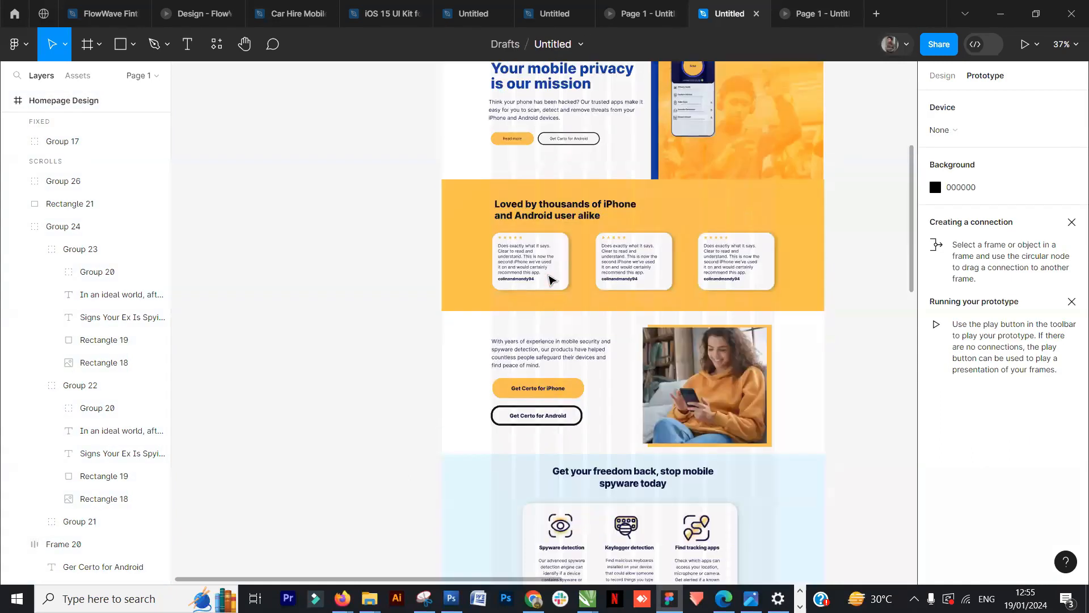
scroll(551, 280, "up", 5)
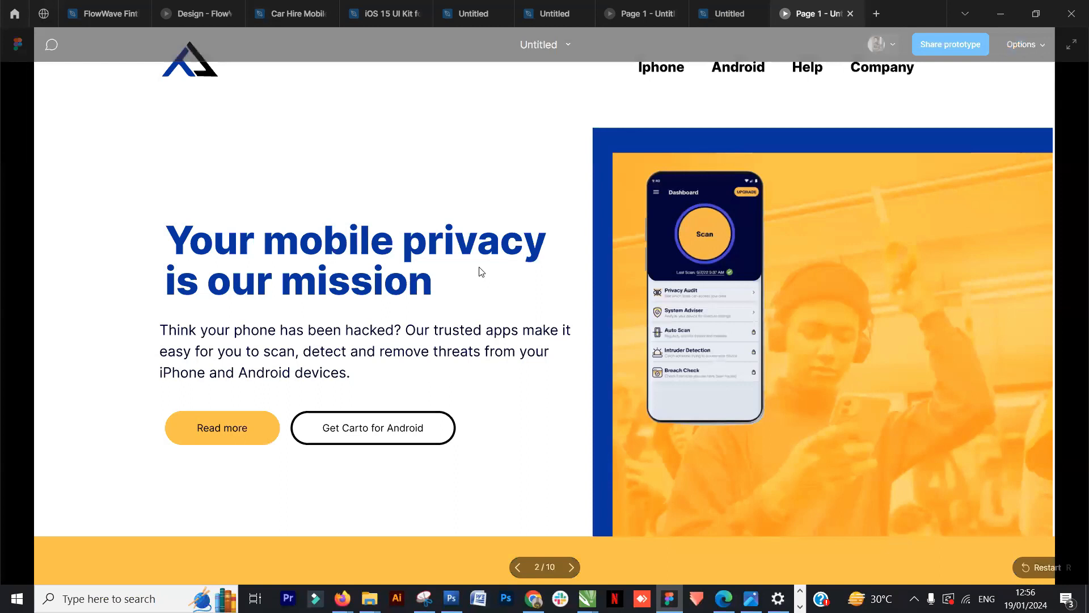
left_click(746, 15)
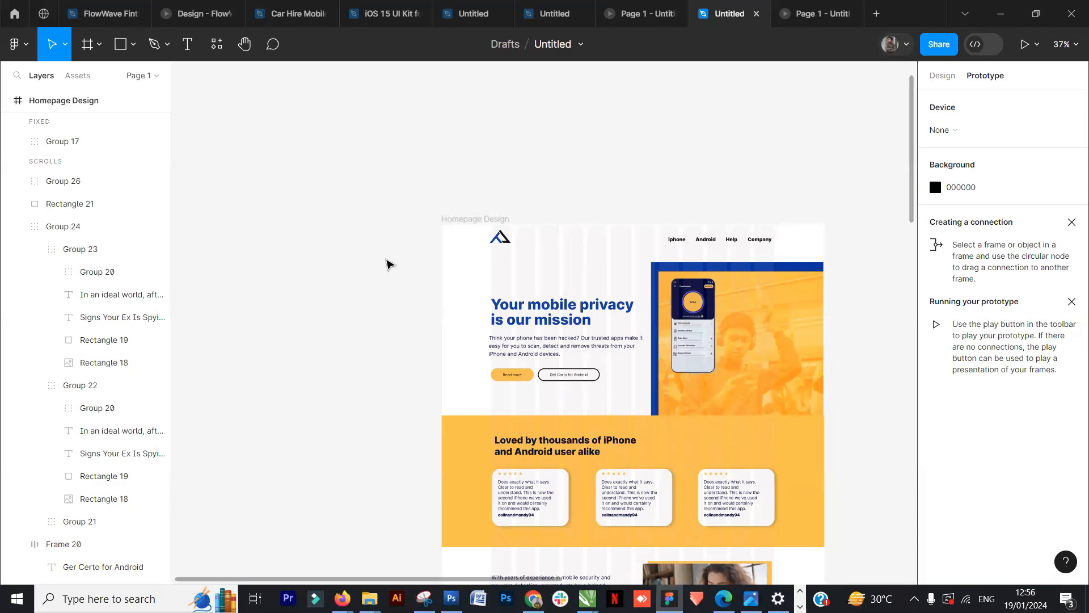
Step: Set the prototype device to MacBook Air (1280×832) with no layer selected
left_click(527, 233)
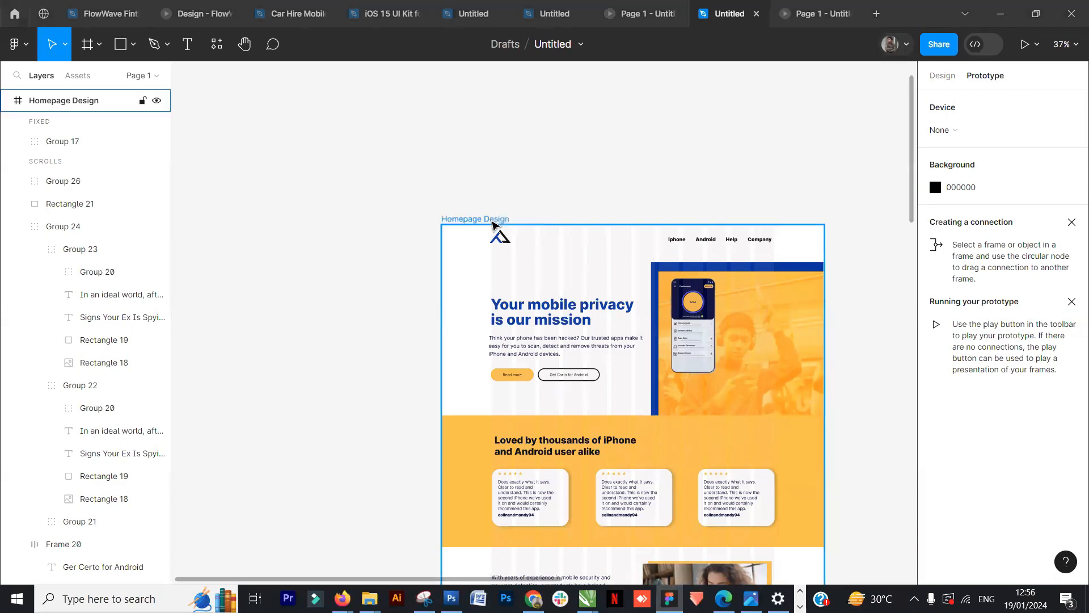
left_click(741, 180)
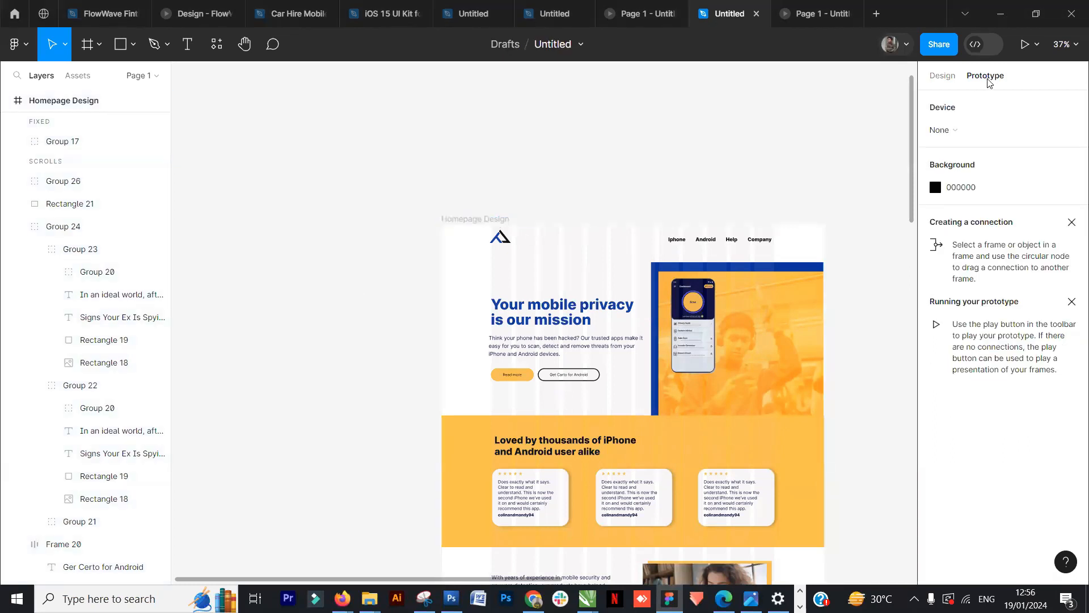
left_click(963, 143)
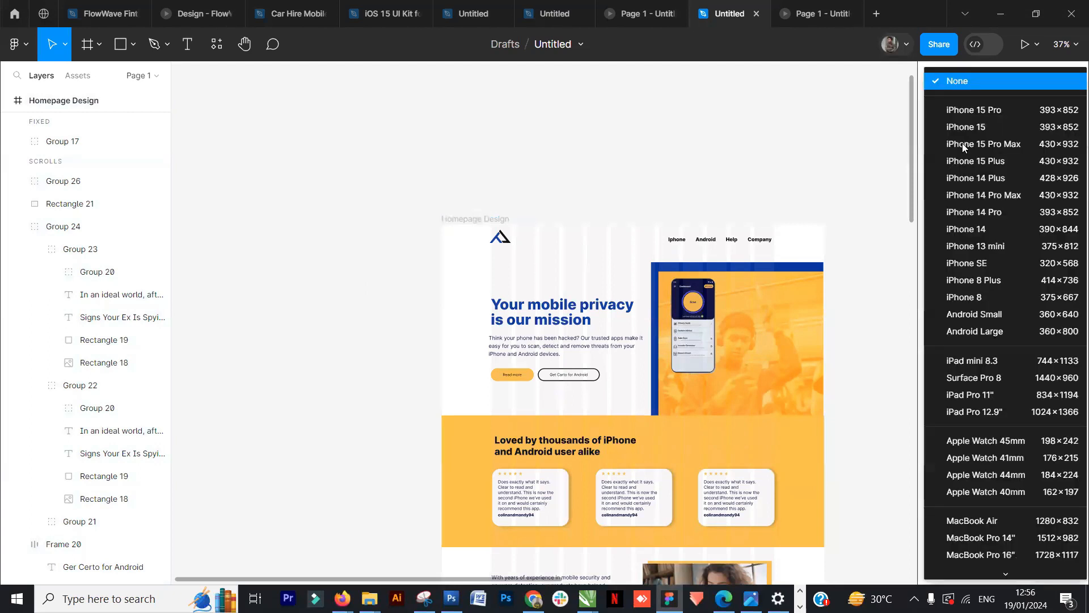
scroll(998, 232, "down", 2)
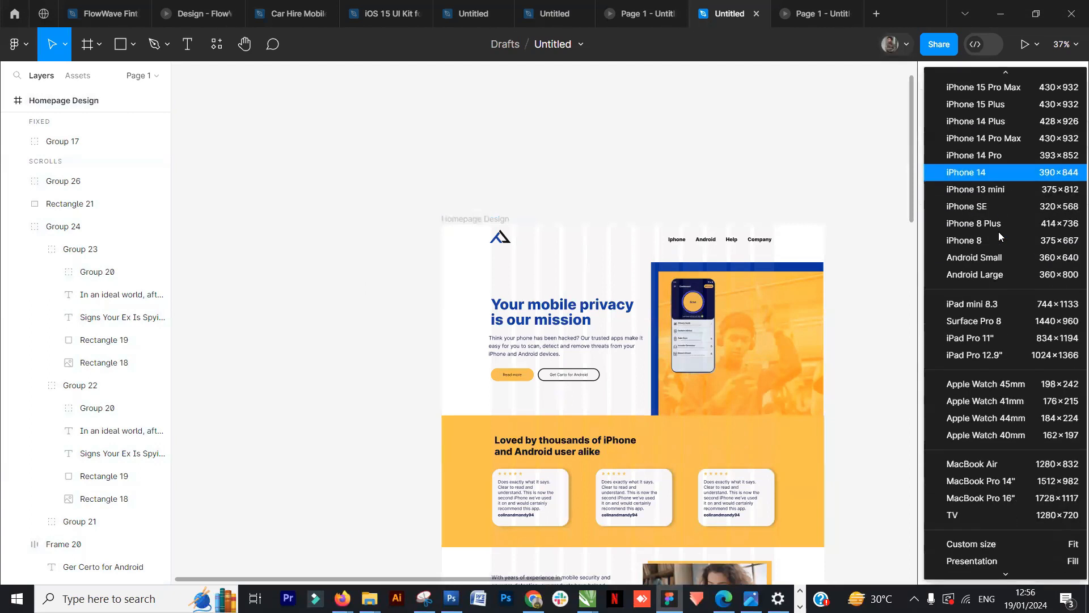
scroll(988, 238, "up", 2)
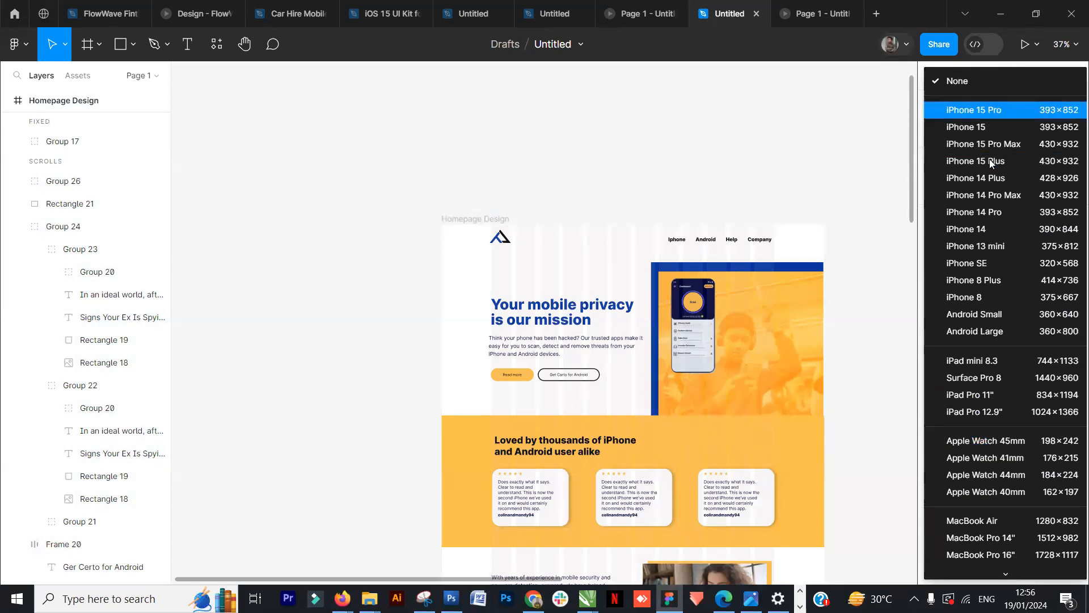
scroll(983, 483, "down", 2)
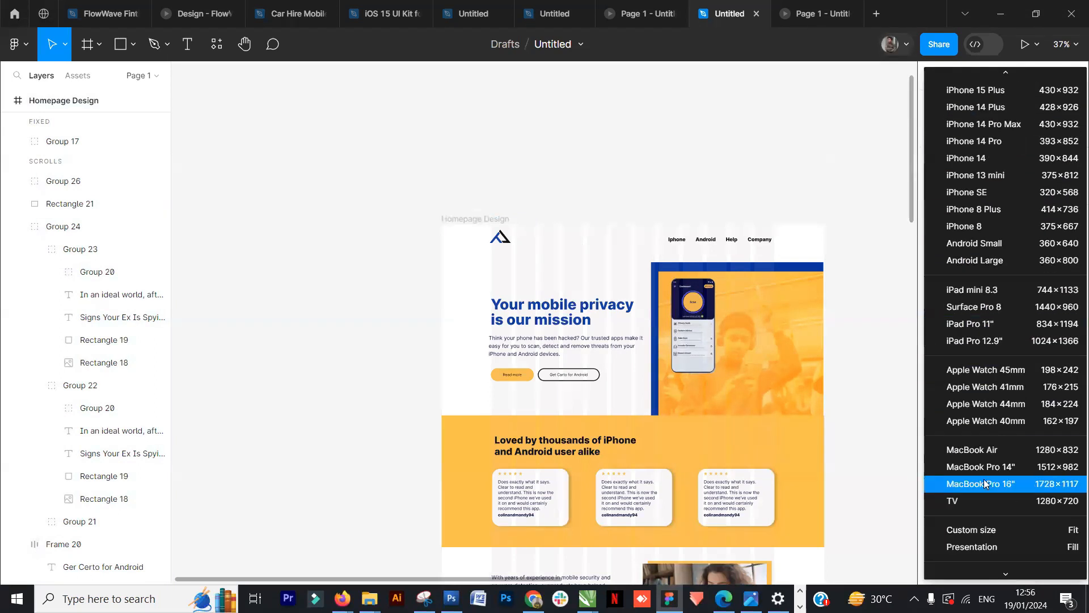
scroll(978, 468, "down", 1)
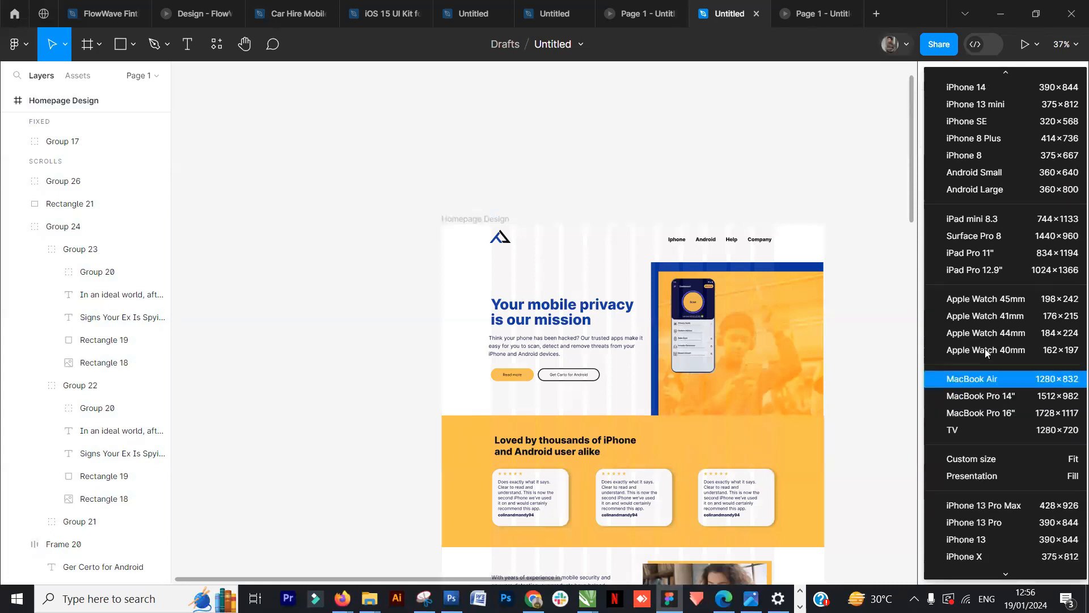
left_click(981, 379)
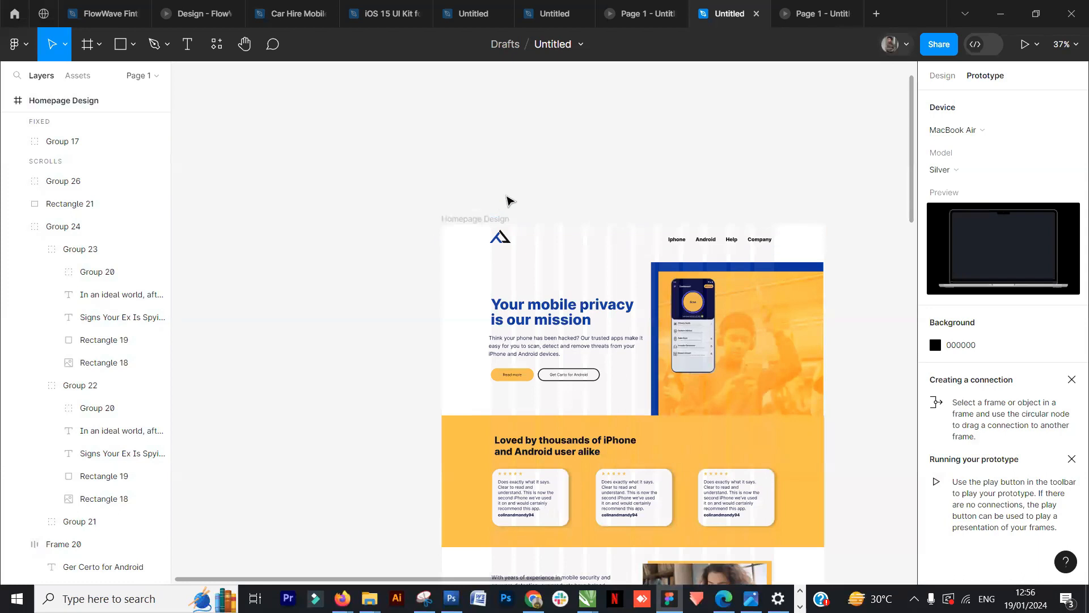
Step: Present the "Homepage Design" frame in its MacBook Air mockup as a full-screen prototype
left_click(472, 221)
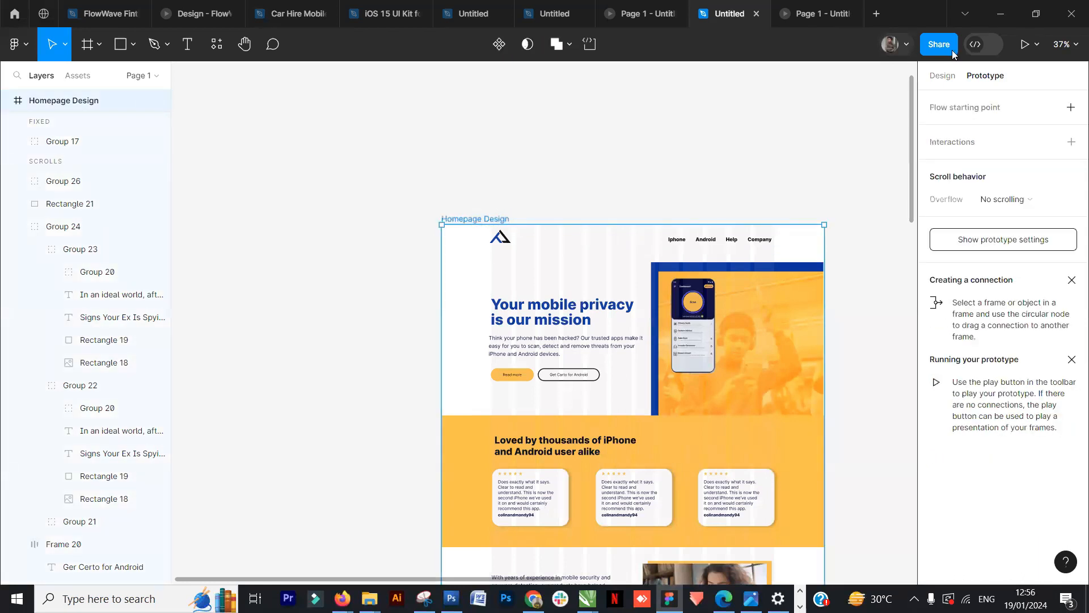
left_click(1025, 44)
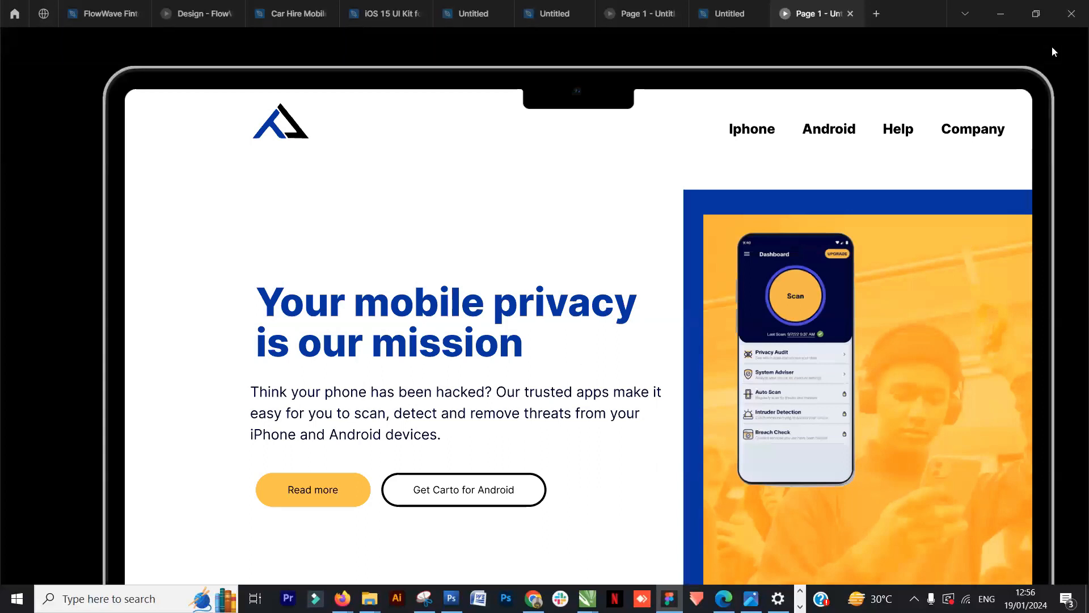
left_click(1070, 48)
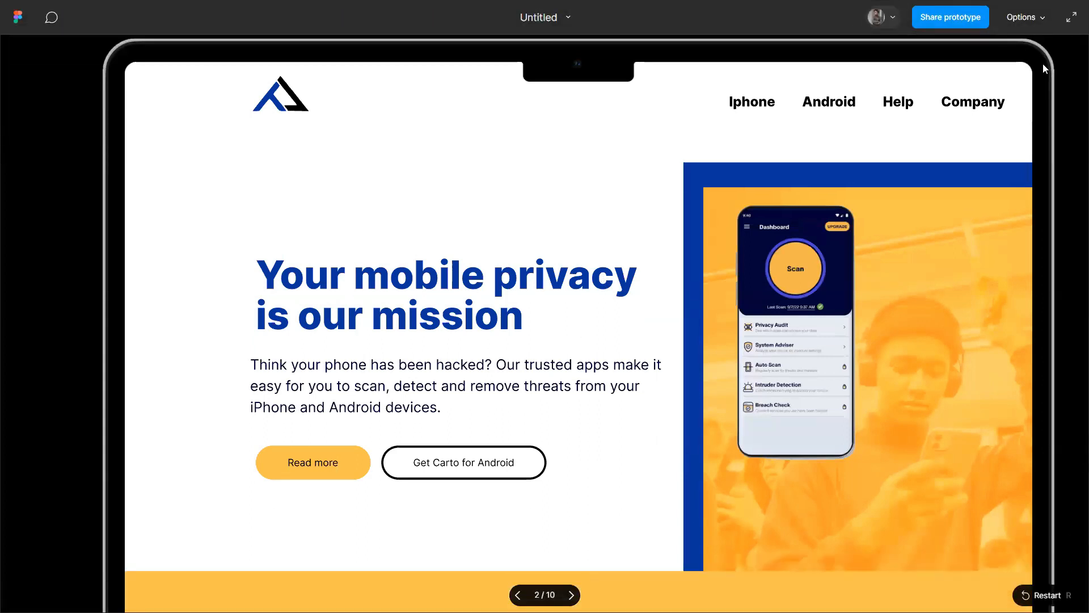
Step: Scale the prototype view with Fit to screen so the whole laptop mockup shows, and exit full screen
left_click(1026, 17)
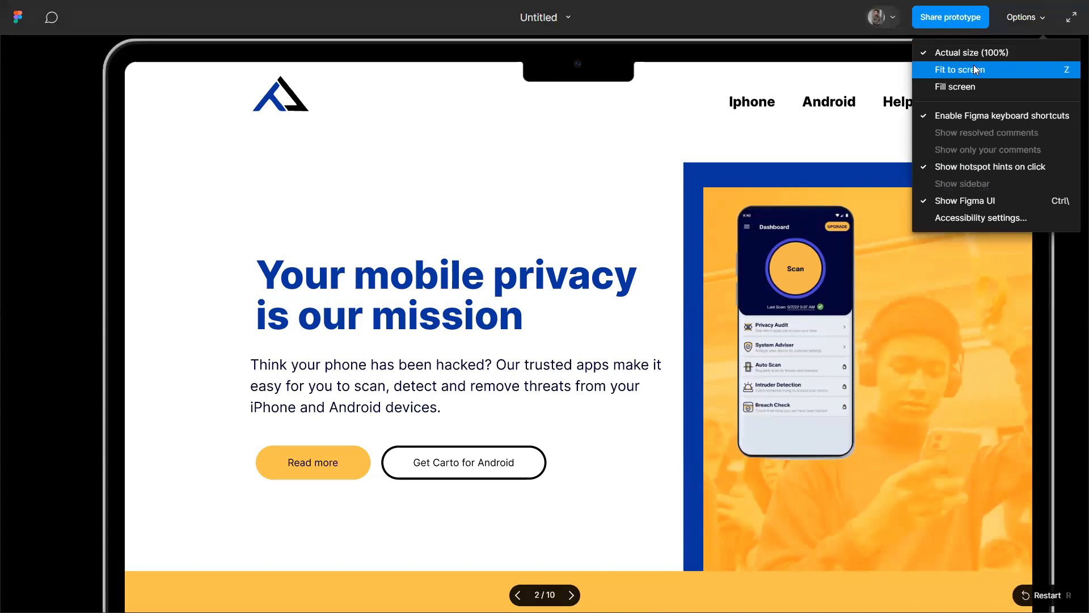
left_click(968, 70)
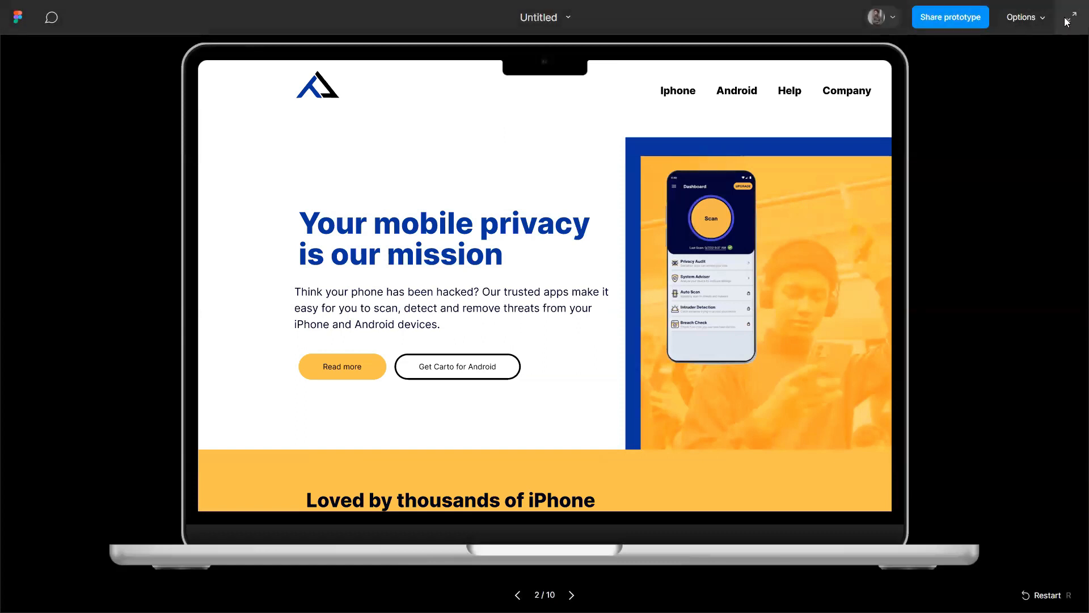
left_click(1069, 21)
left_click(1070, 22)
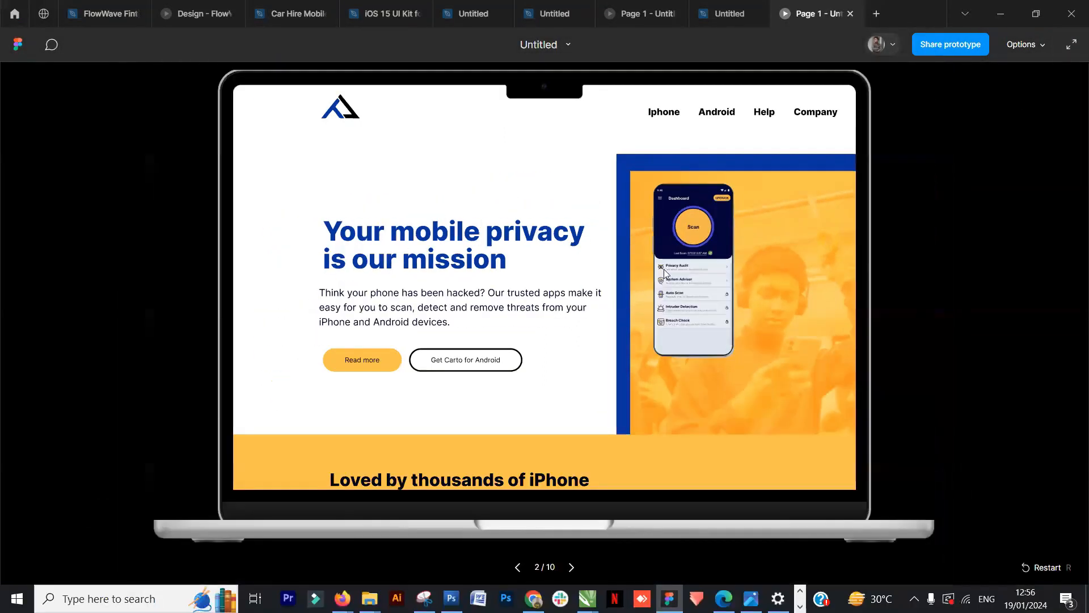
left_click(1042, 48)
left_click(1007, 79)
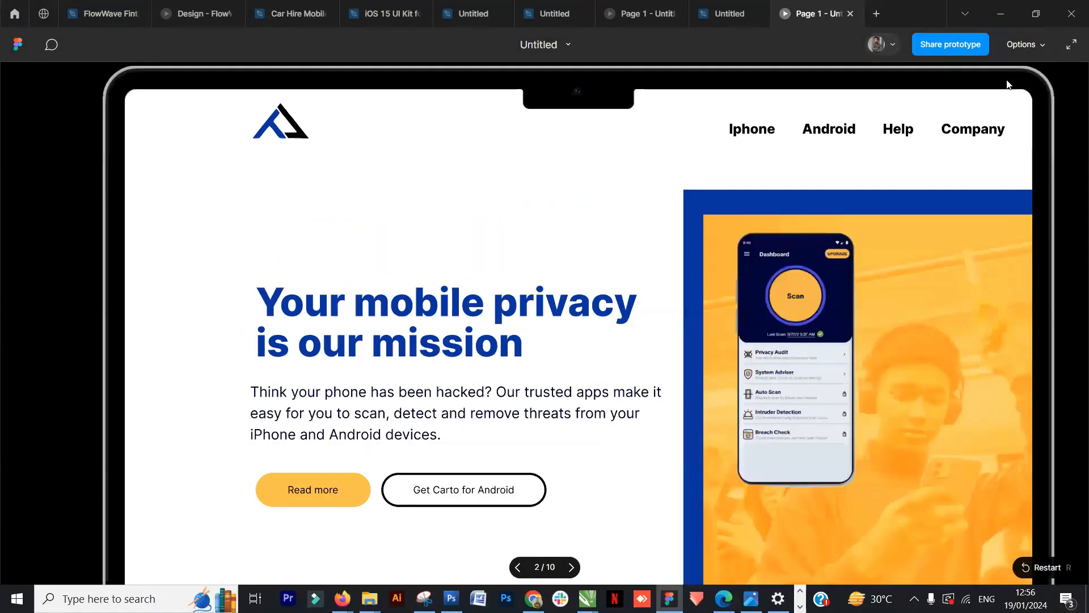
left_click(1023, 44)
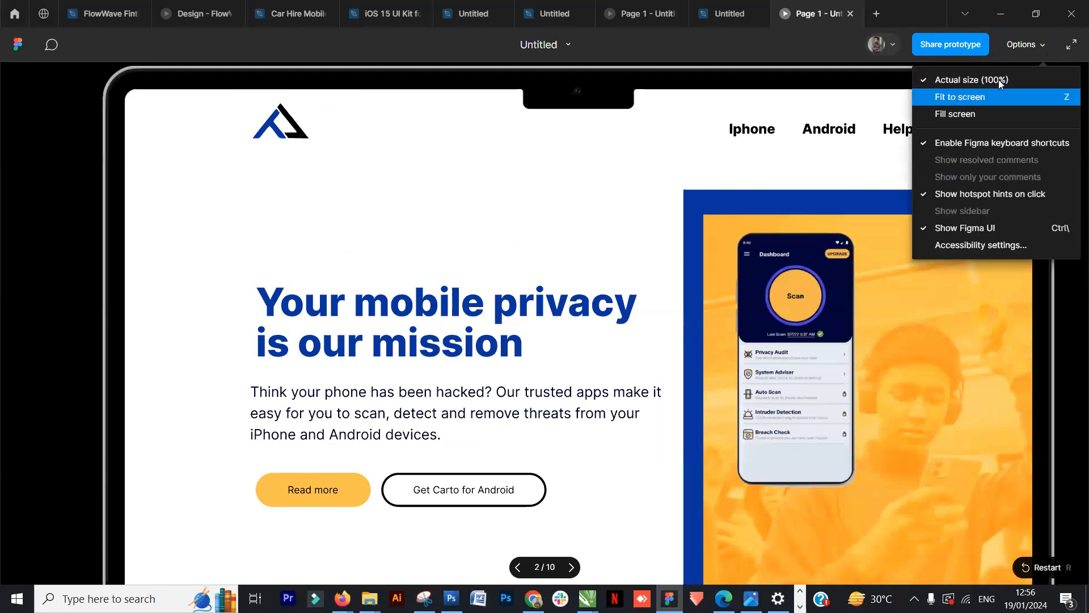
left_click(999, 94)
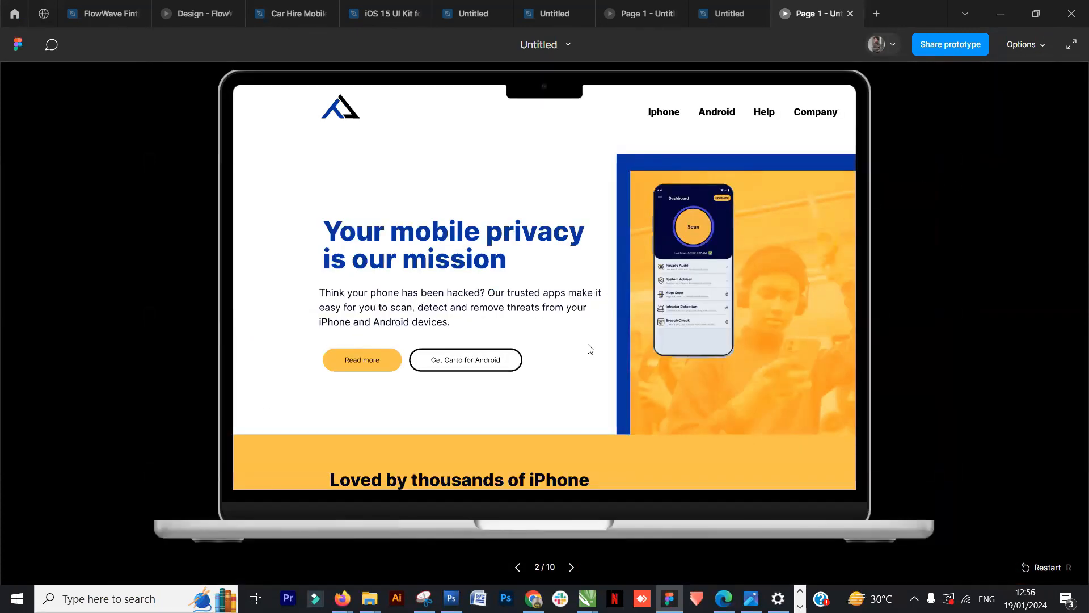
Step: Review the page inside the laptop mockup down to the Latest insights section and back up to the header
scroll(589, 344, "down", 10)
scroll(588, 345, "down", 15)
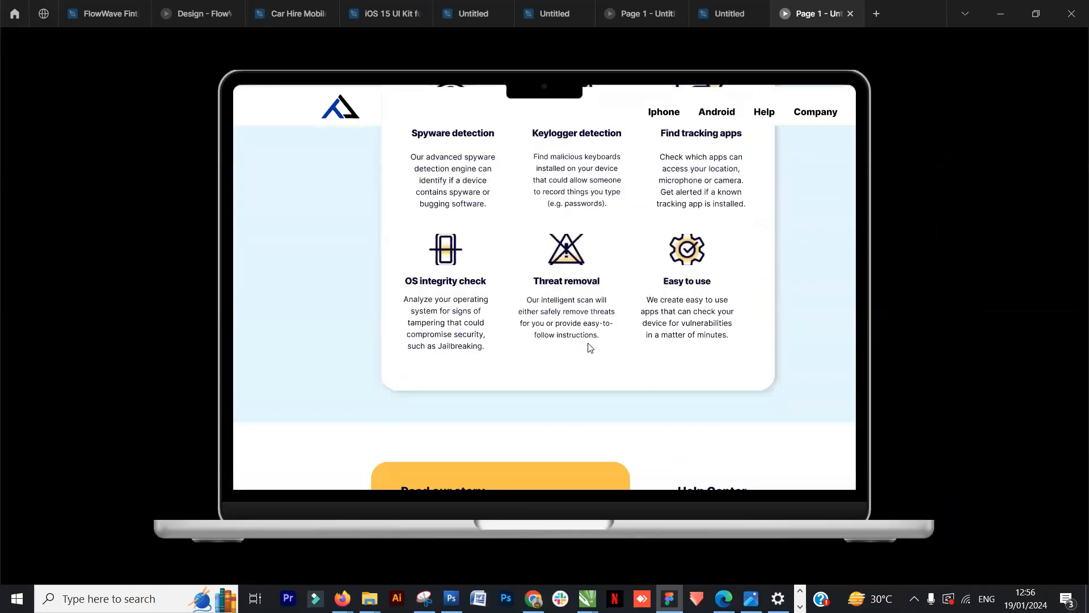
scroll(588, 344, "down", 10)
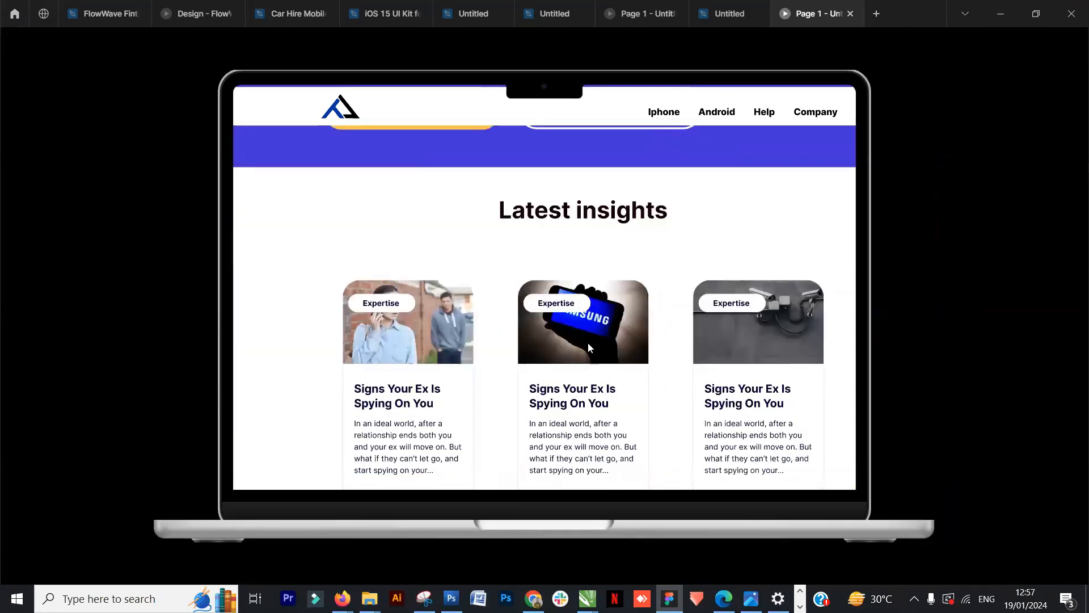
scroll(588, 345, "up", 4)
scroll(588, 343, "up", 20)
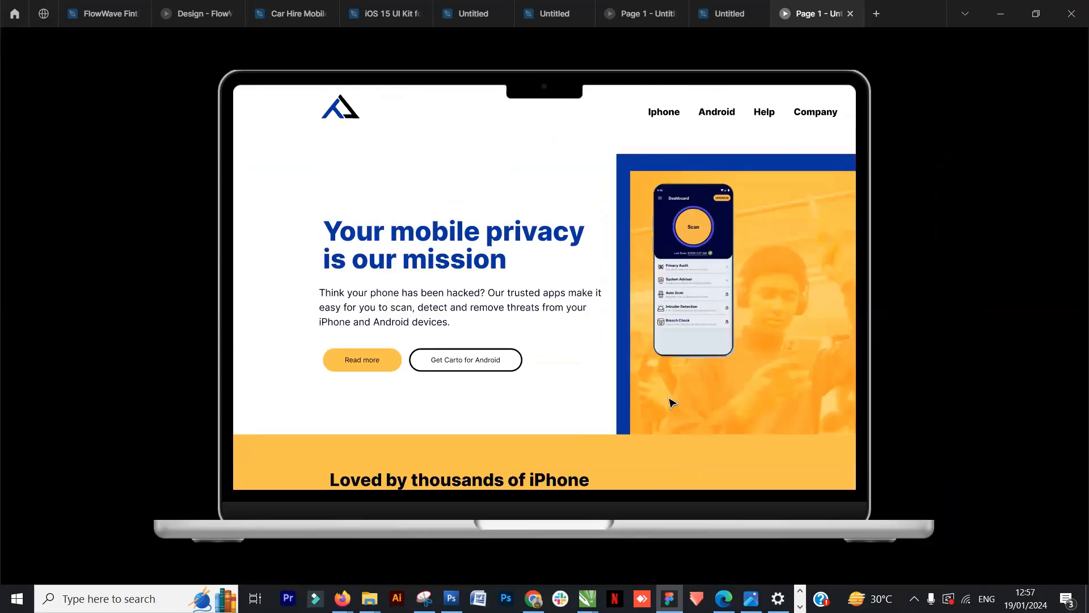
Step: Return to the design file and set the prototype device to MacBook Pro 14" (1512×982)
left_click(730, 13)
left_click(948, 76)
left_click(985, 77)
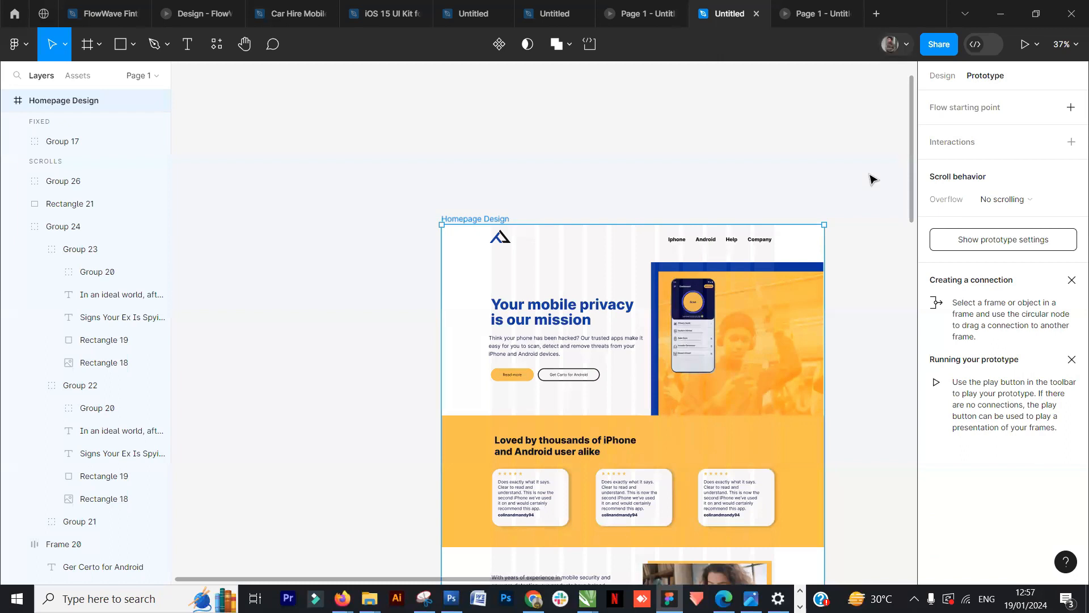
left_click(836, 196)
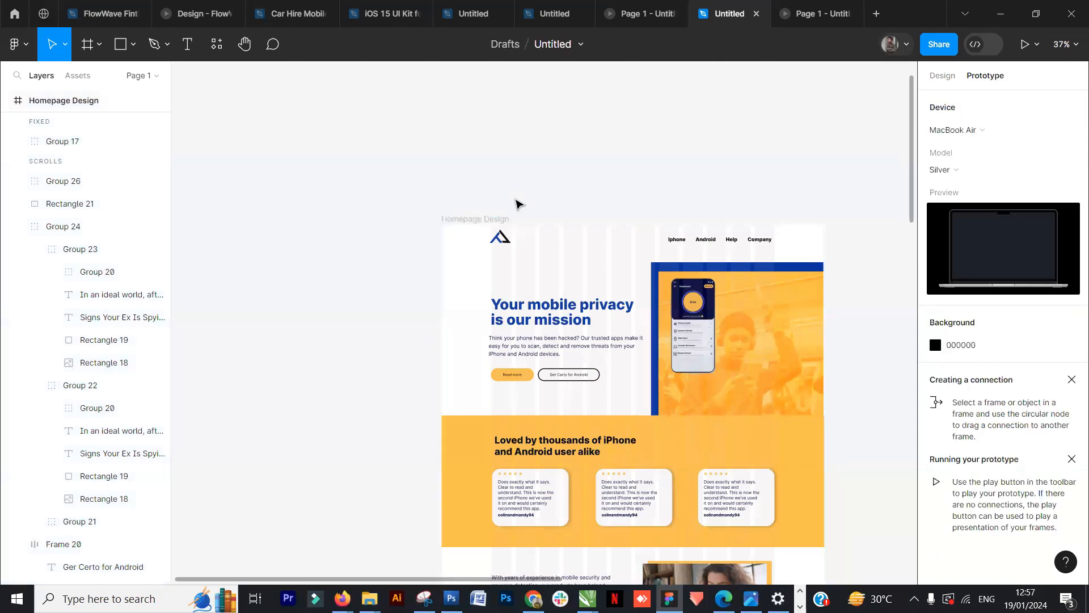
left_click(981, 169)
left_click(1029, 140)
left_click(960, 170)
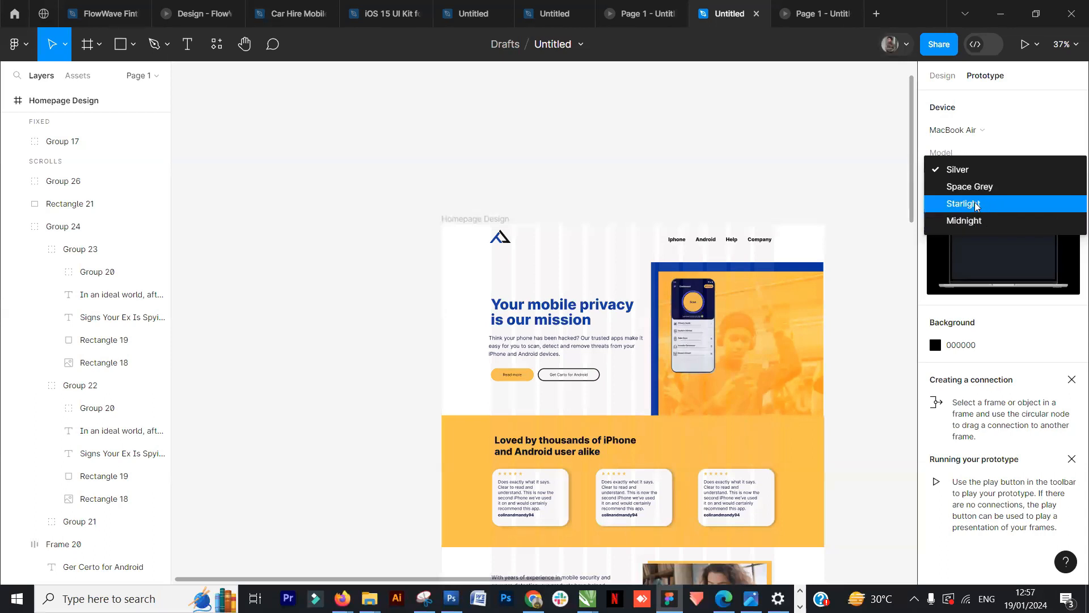
left_click(1036, 137)
left_click(1021, 133)
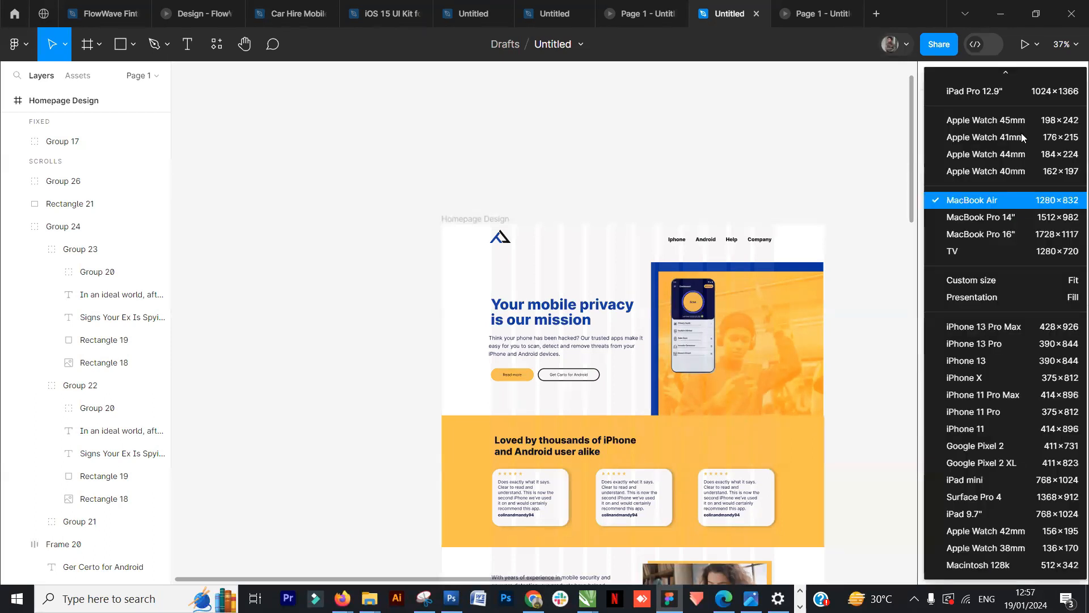
left_click(983, 220)
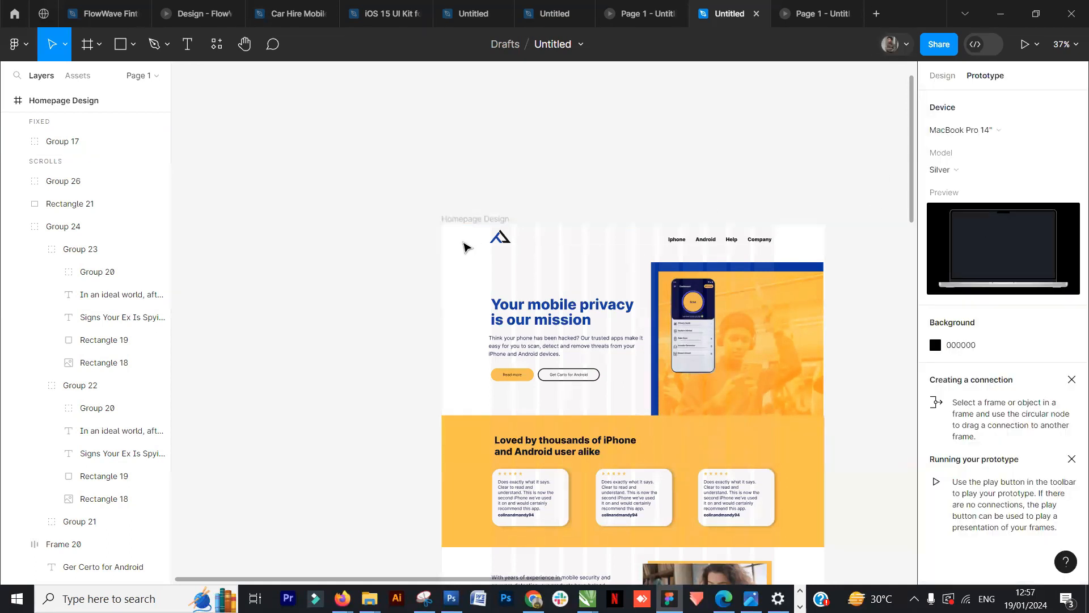
Step: Restart the prototype of the "Homepage Design" frame so it plays in the MacBook Pro 14" mockup
left_click(483, 220)
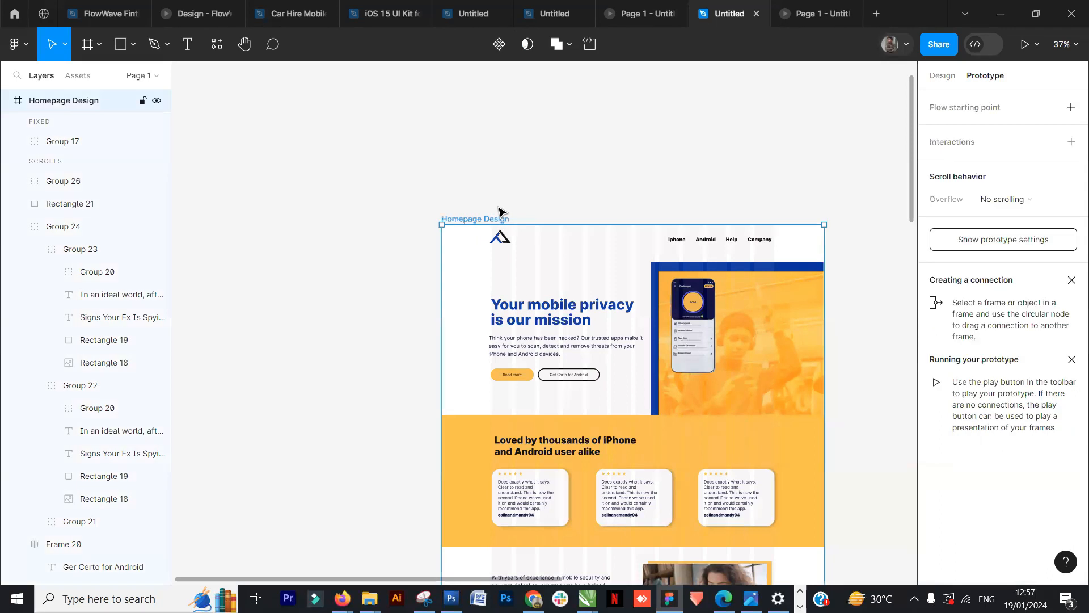
left_click(819, 15)
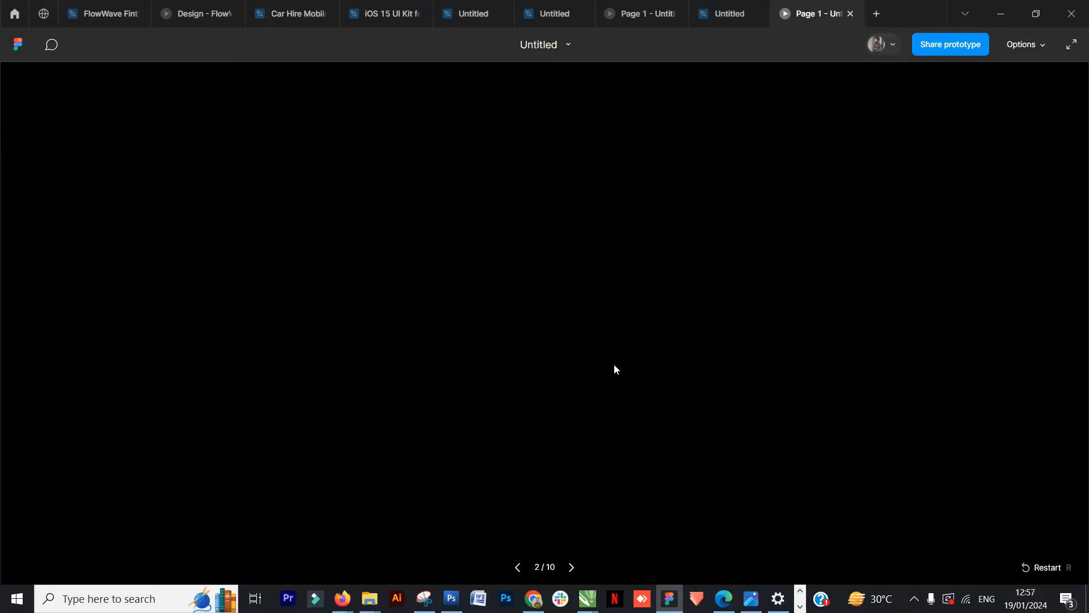
left_click(1042, 567)
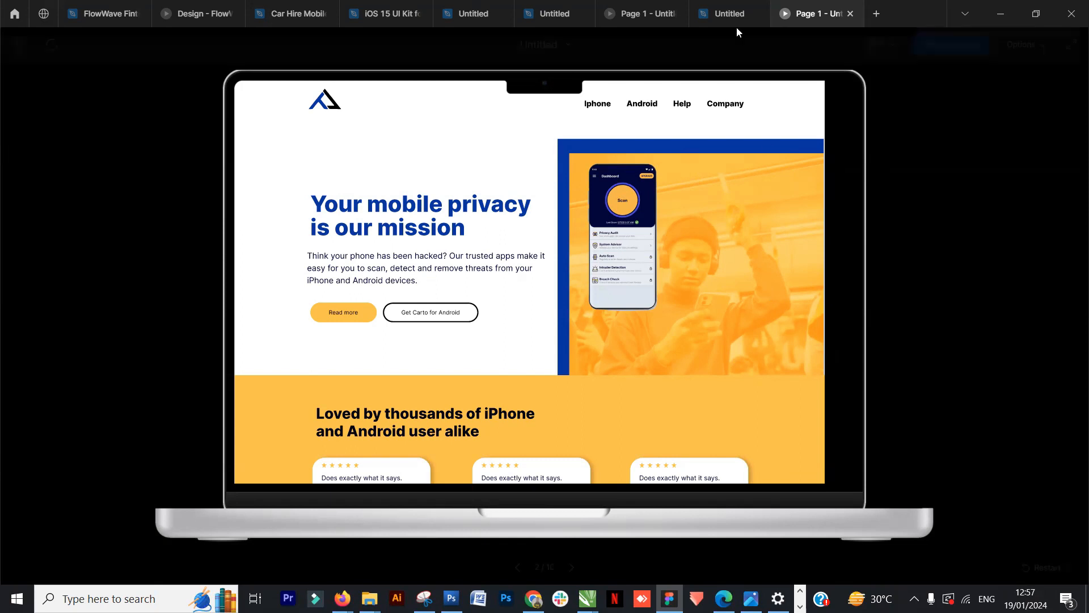
Step: Return to the design file and compare the full "Homepage Design" page with the reference sections beside it, down to the footer
left_click(730, 13)
left_click(856, 182)
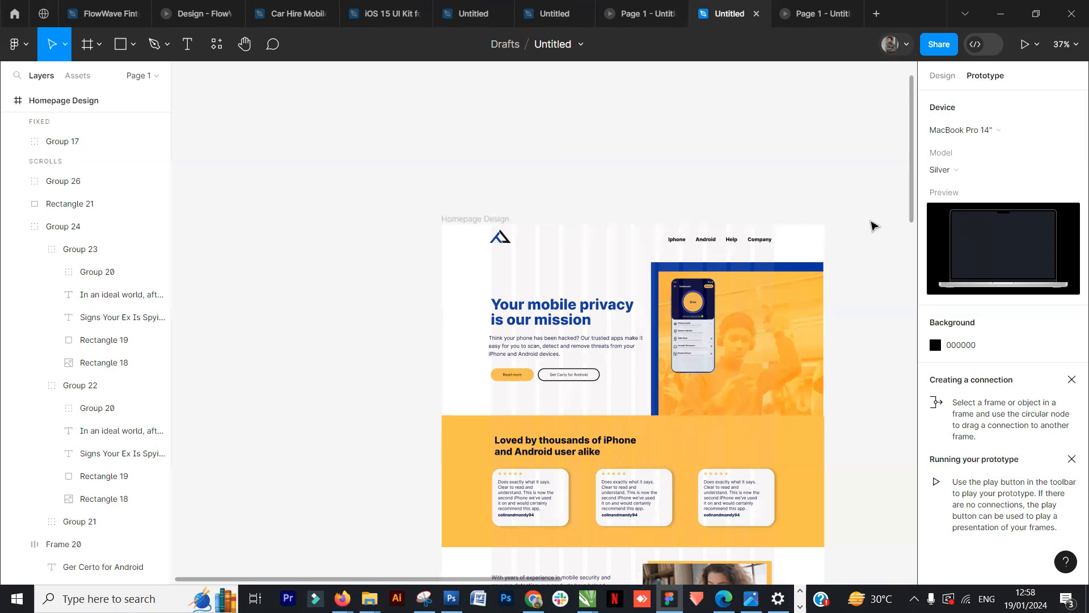
scroll(748, 203, "down", 1)
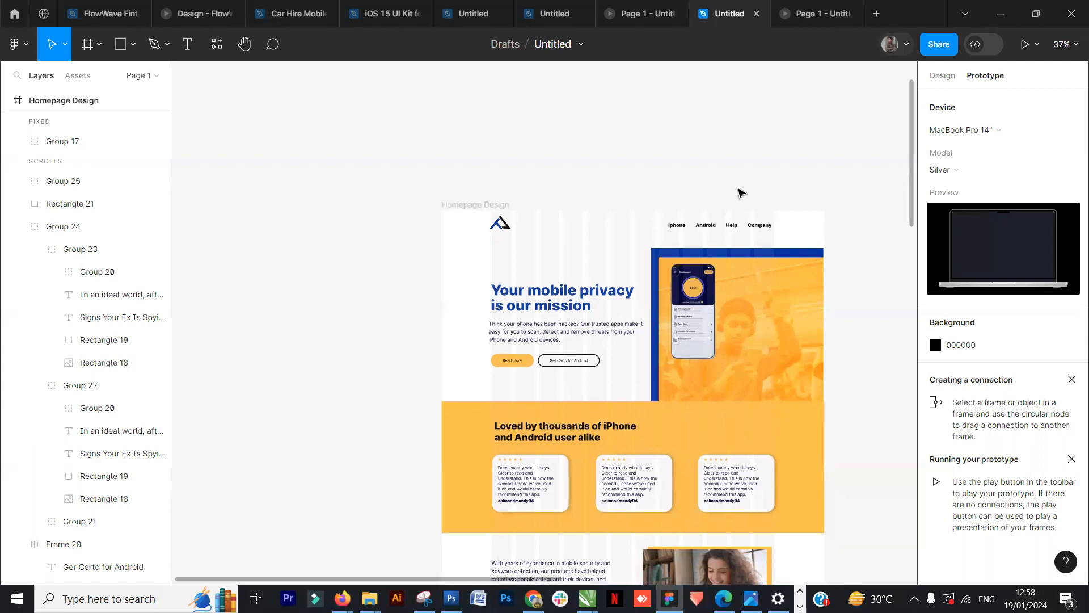
scroll(754, 449, "down", 10)
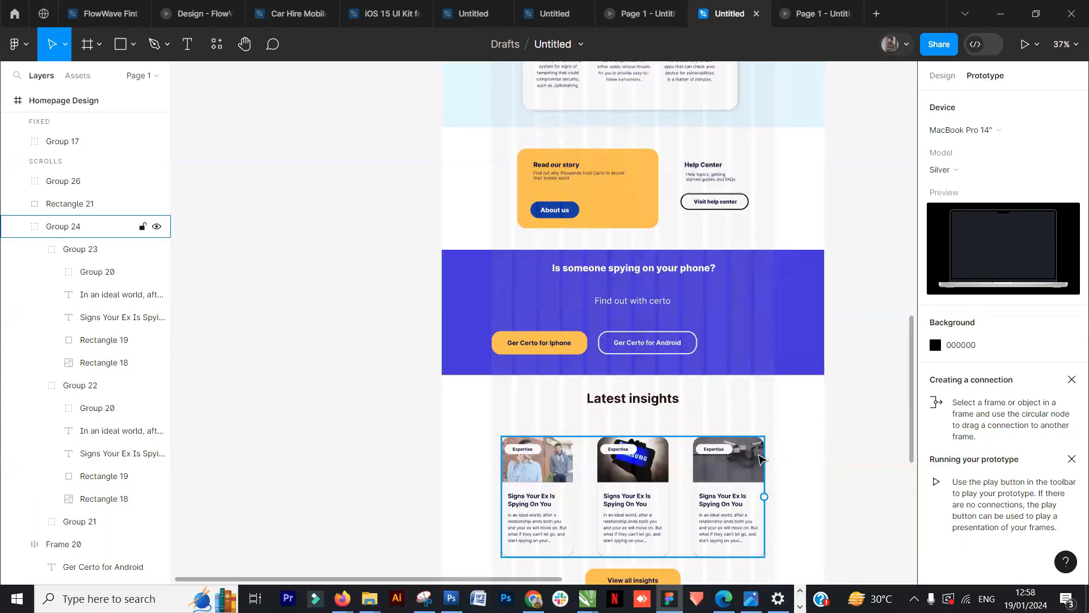
scroll(762, 460, "down", 4)
left_click_drag(860, 430, 444, 431)
scroll(562, 365, "down", 3)
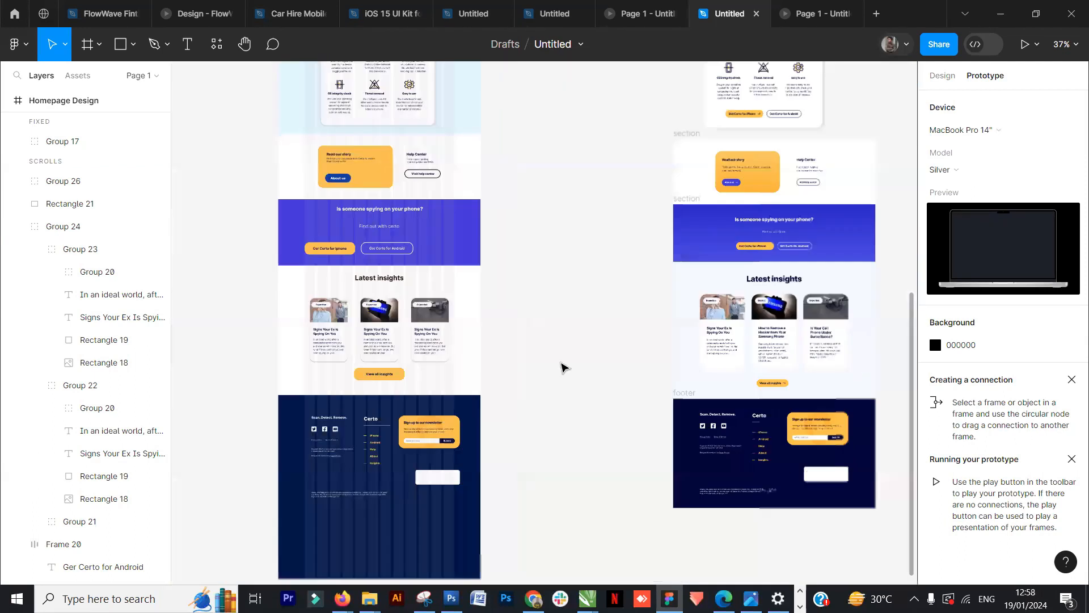
scroll(561, 365, "down", 1)
left_click_drag(562, 365, 712, 502)
left_click_drag(656, 343, 629, 367)
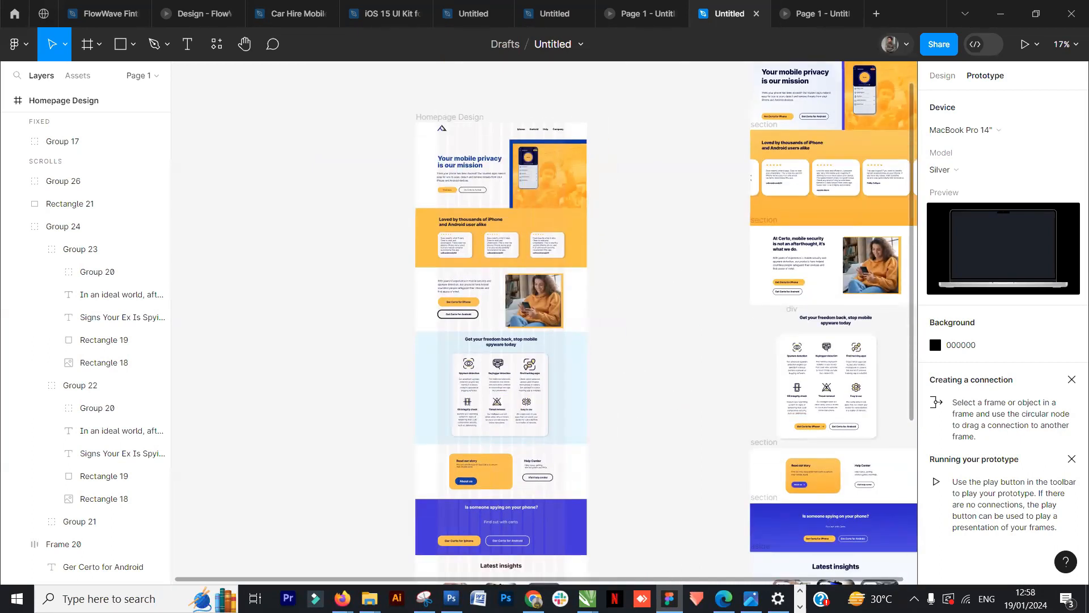
scroll(703, 422, "down", 1)
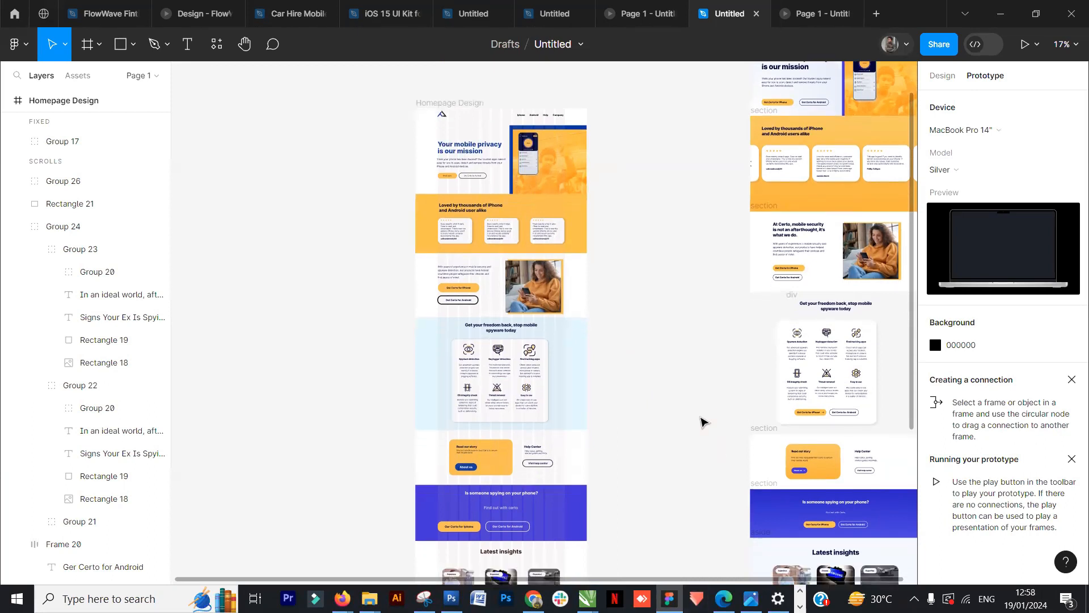
scroll(703, 422, "down", 1)
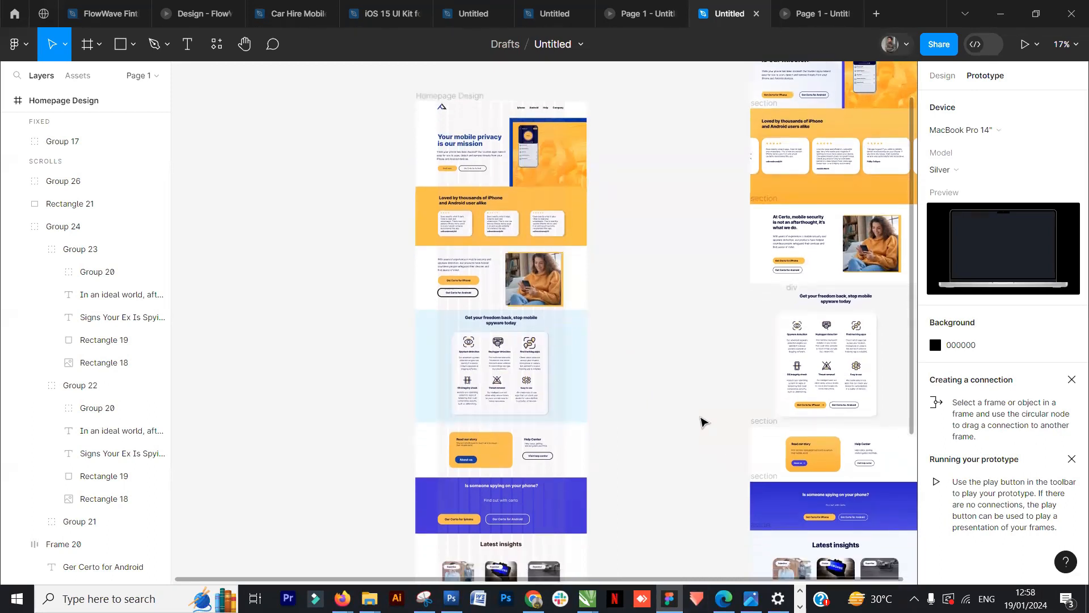
scroll(703, 422, "down", 1)
scroll(704, 422, "down", 1)
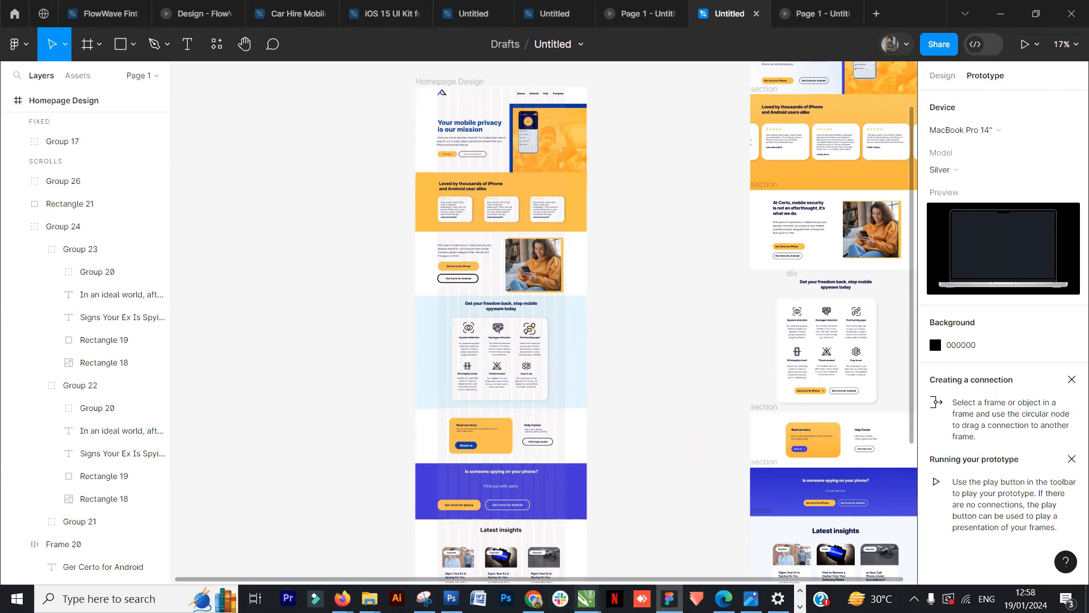
scroll(659, 369, "up", 1)
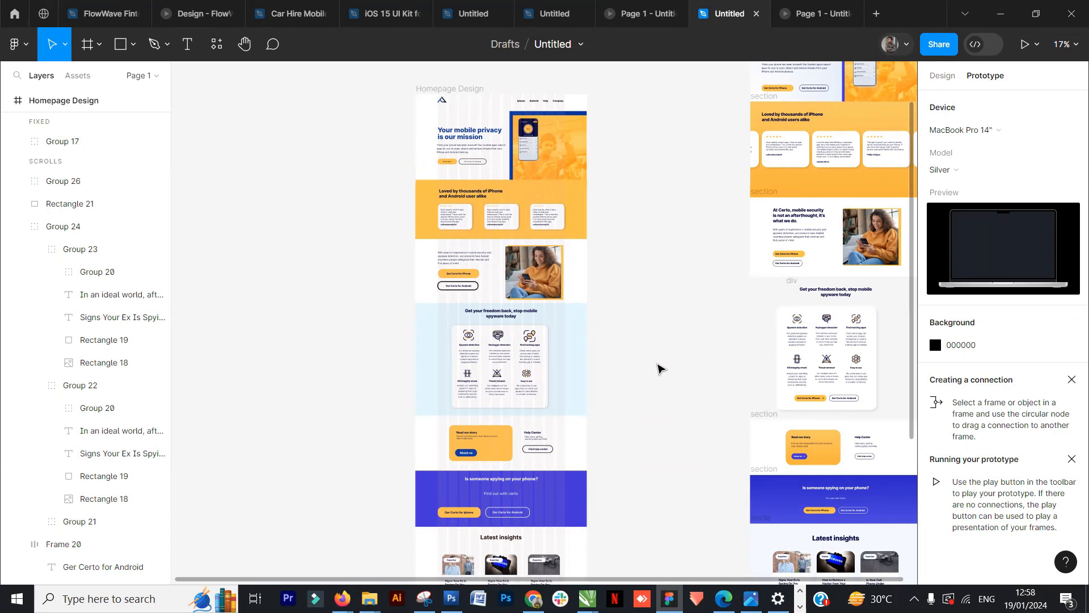
Step: Switch to Chrome, exit the slideshow and browse the posts on the designer's Instagram profile
mouse_move(533, 599)
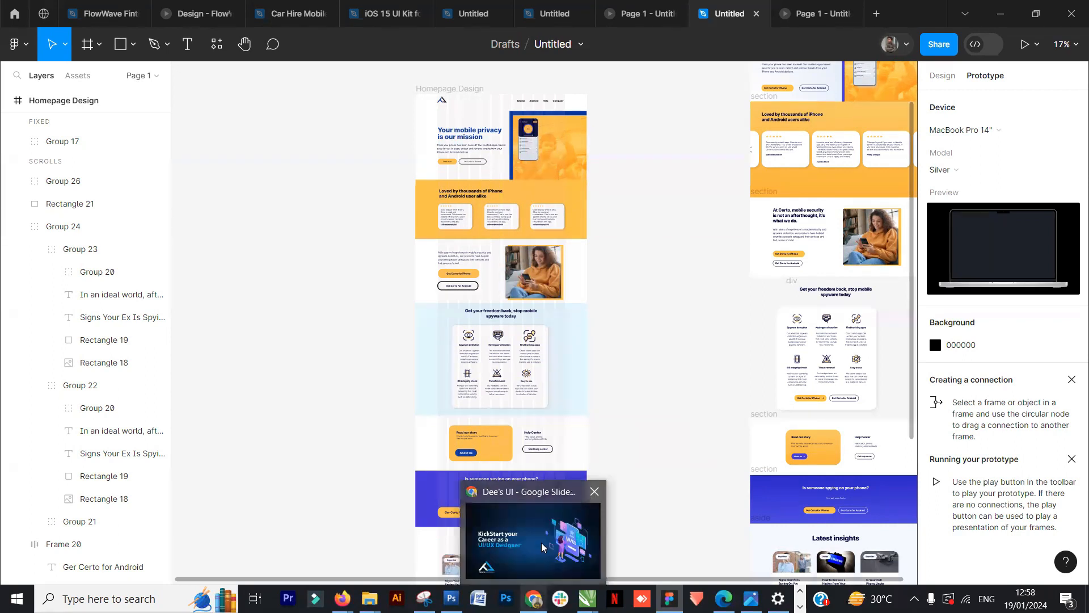
left_click(542, 548)
key("Escape")
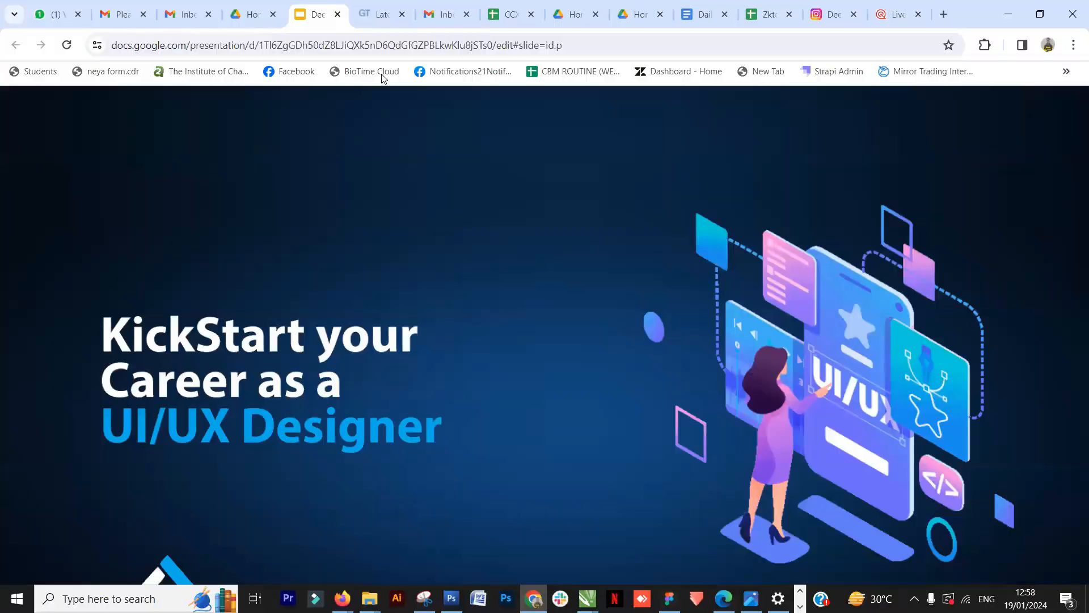
left_click(825, 13)
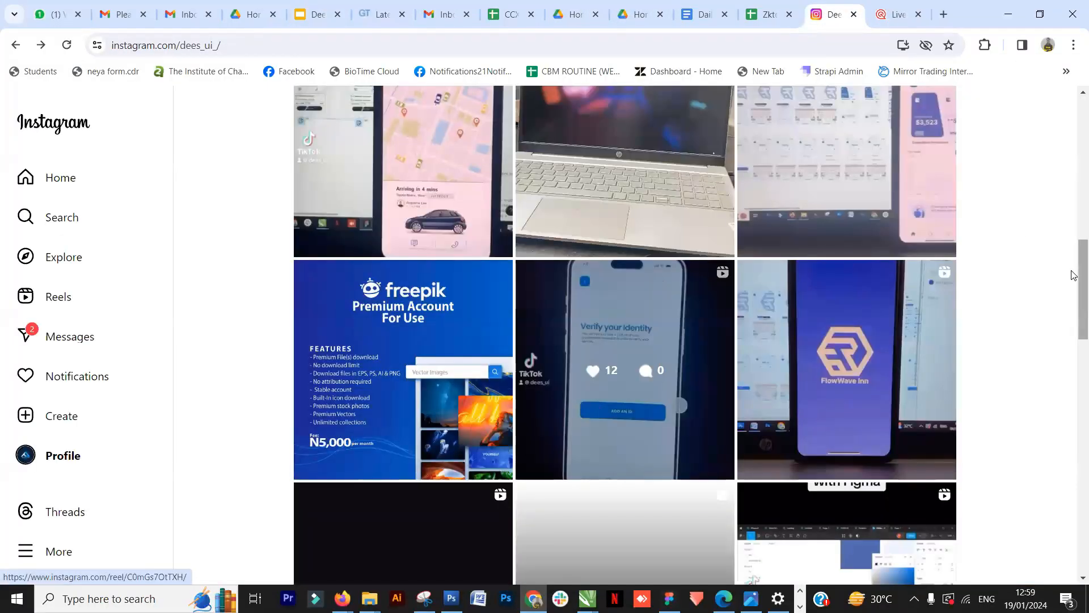
scroll(1066, 244, "up", 7)
scroll(1072, 215, "down", 3)
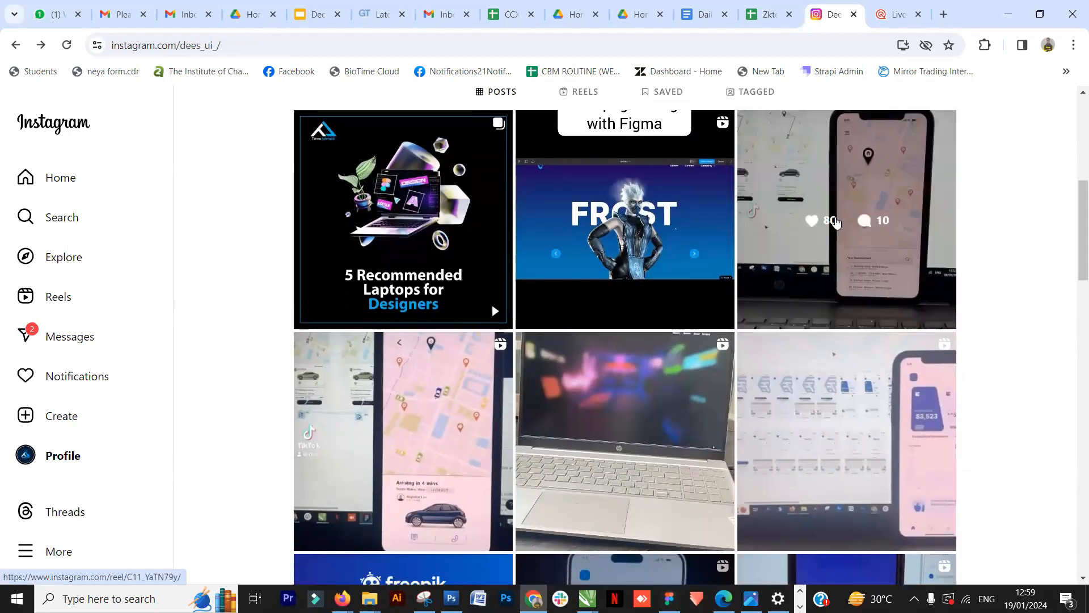
Step: View the Instagram posts on the animated moving car, the ride-hailing app design and the FlowWave fintech app
left_click(400, 414)
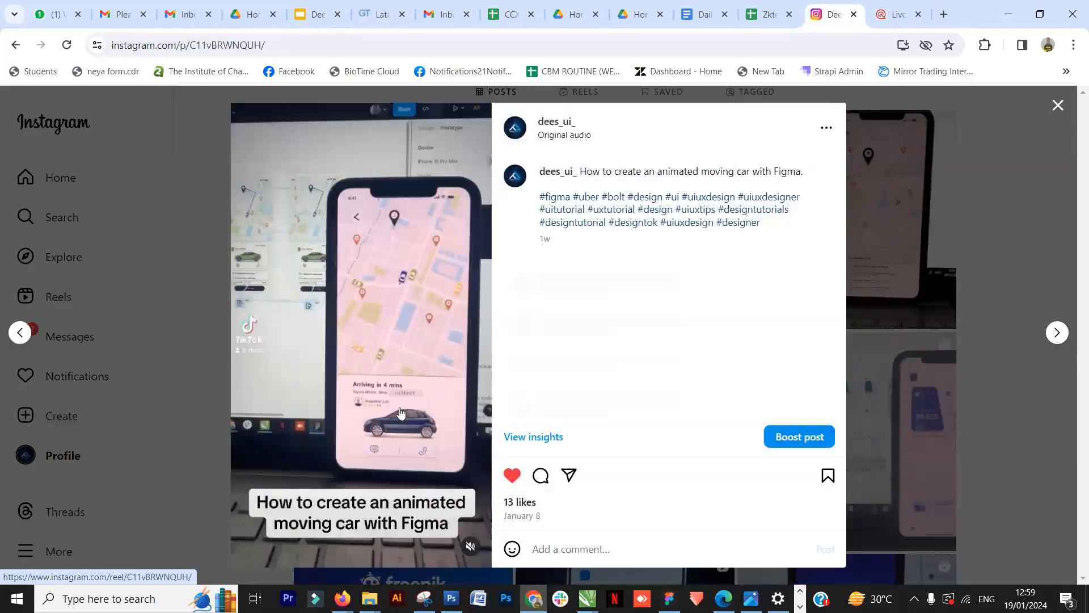
left_click(990, 245)
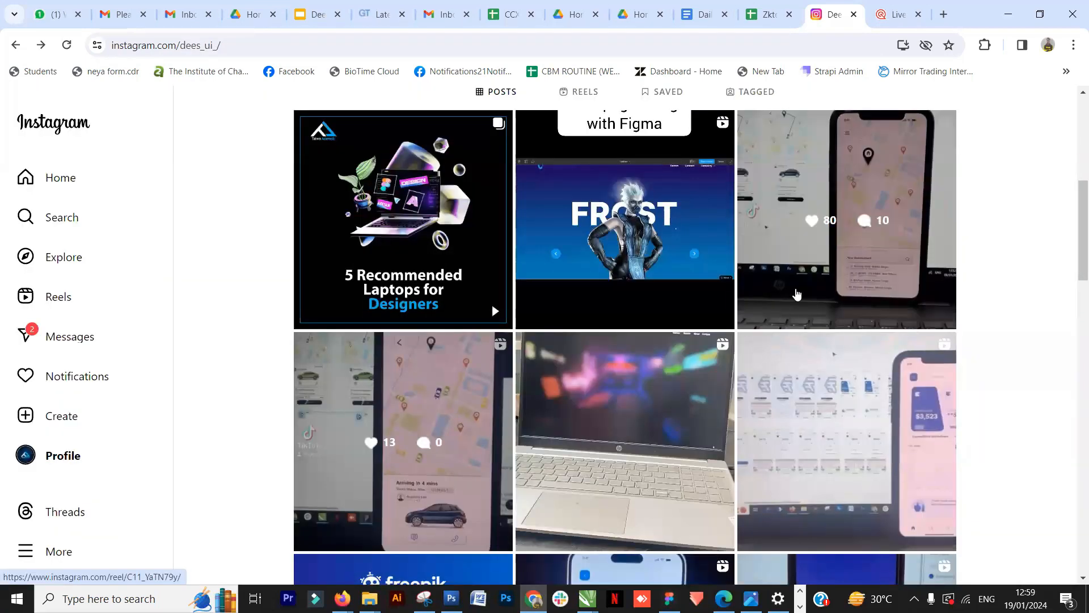
left_click(832, 288)
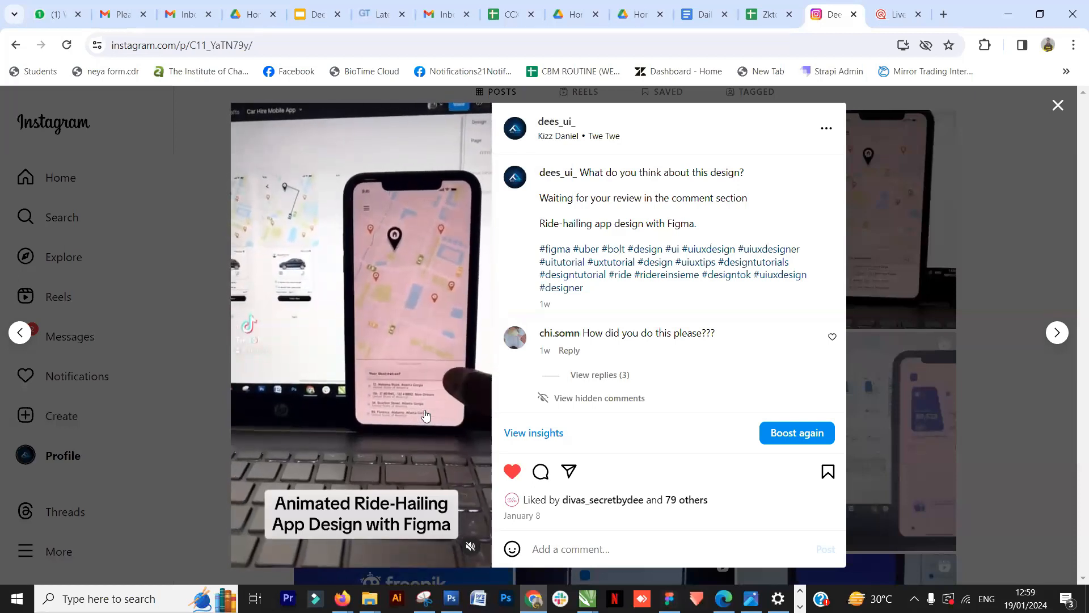
left_click(1024, 303)
scroll(868, 339, "down", 4)
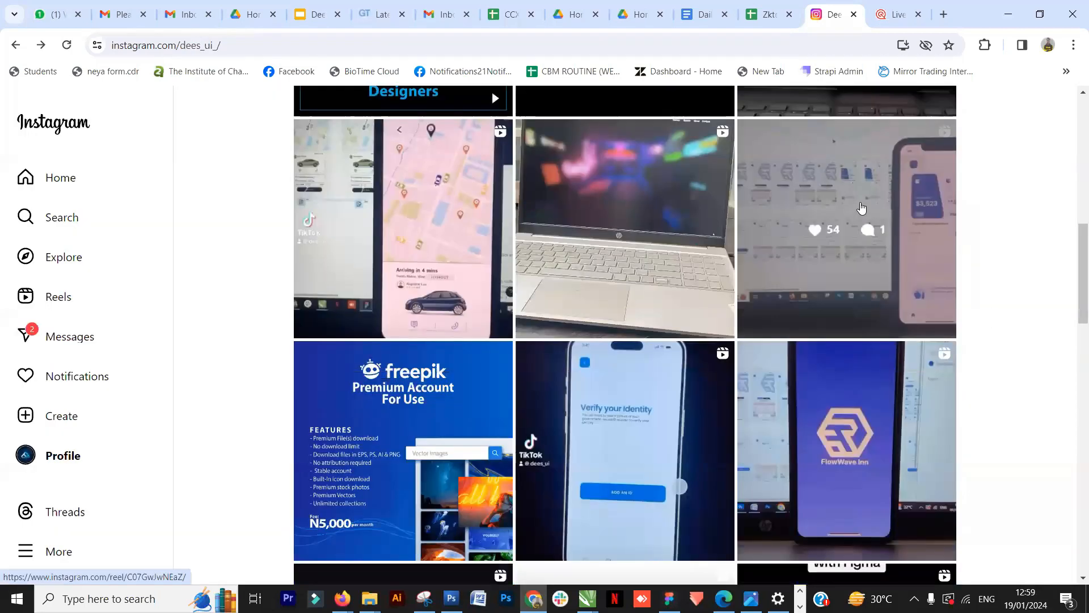
left_click(863, 187)
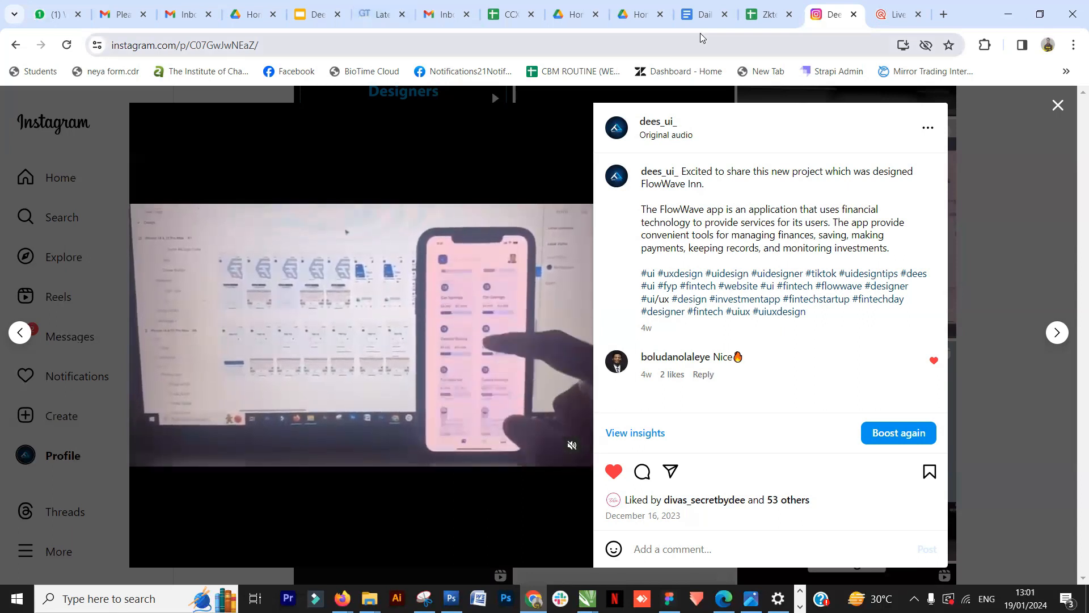
Step: Return to the "KickStart your Career as a UI/UX Designer" presentation and start its full-screen slideshow
left_click(193, 17)
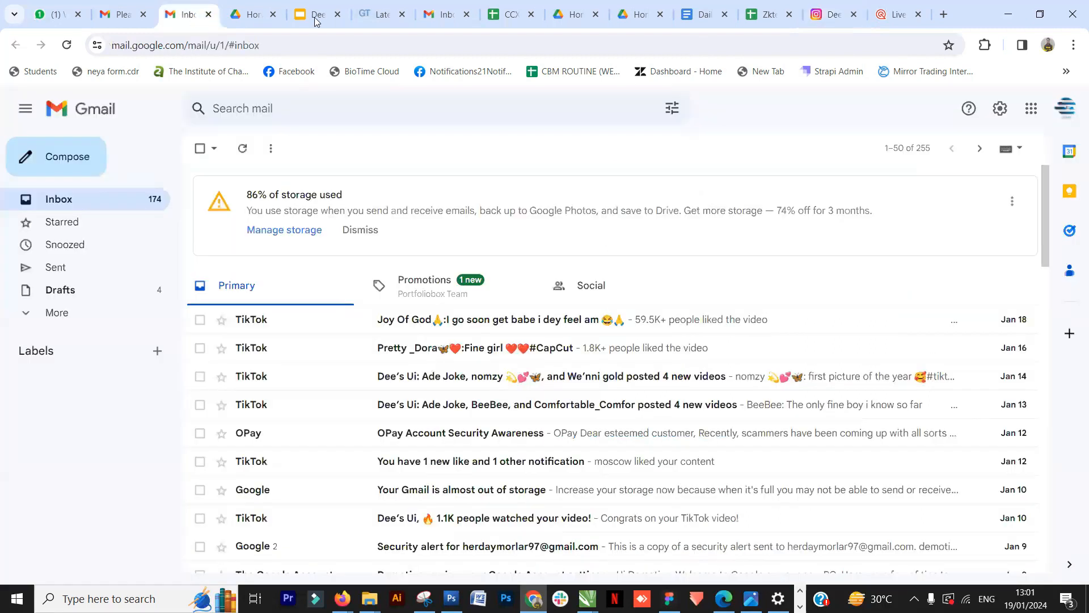
left_click(312, 17)
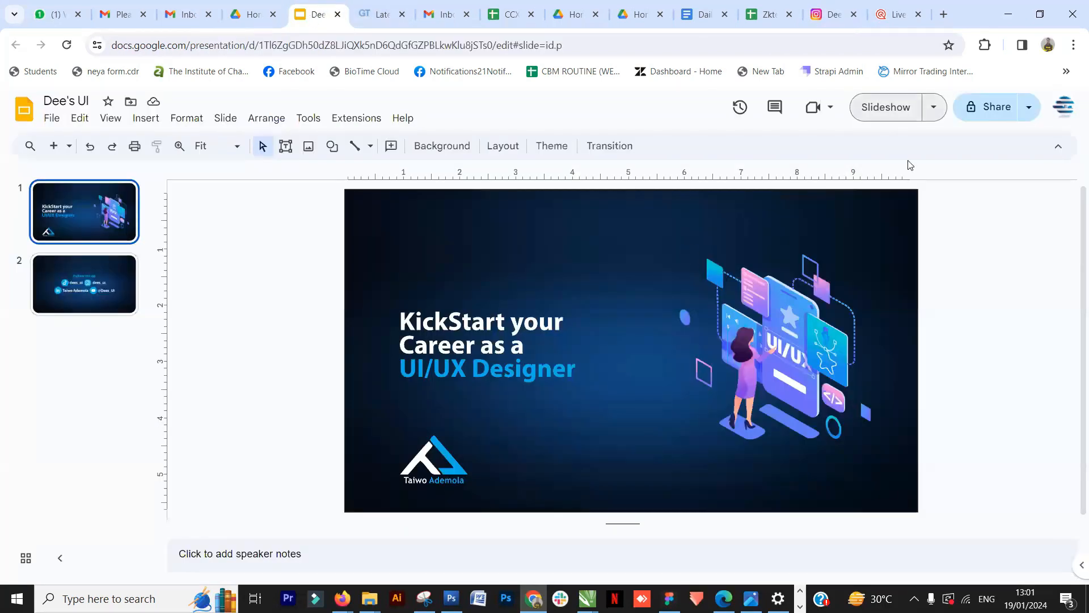
key("ctrl+F5")
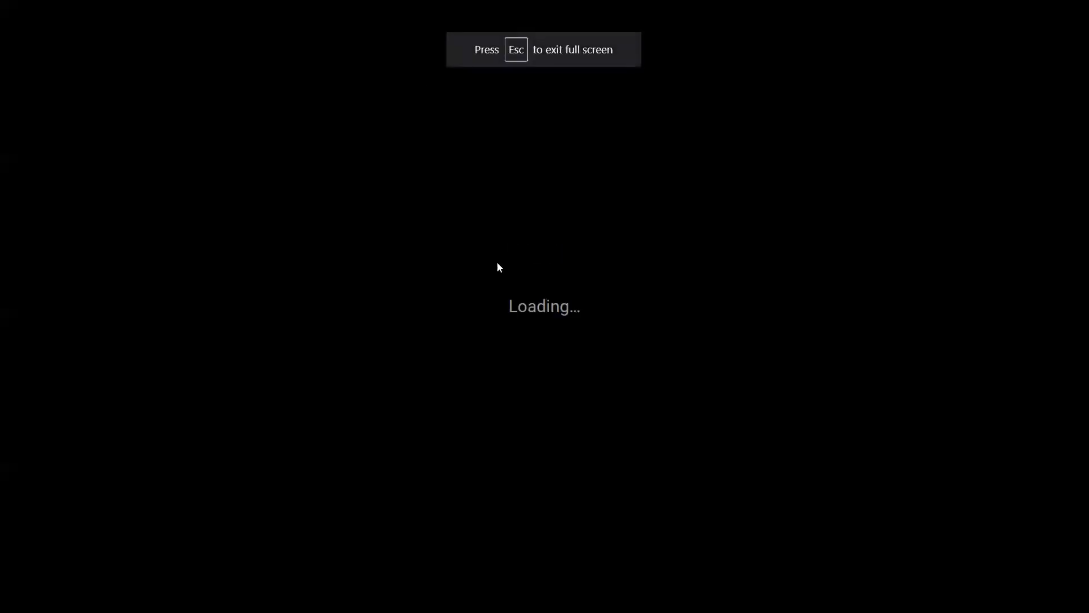